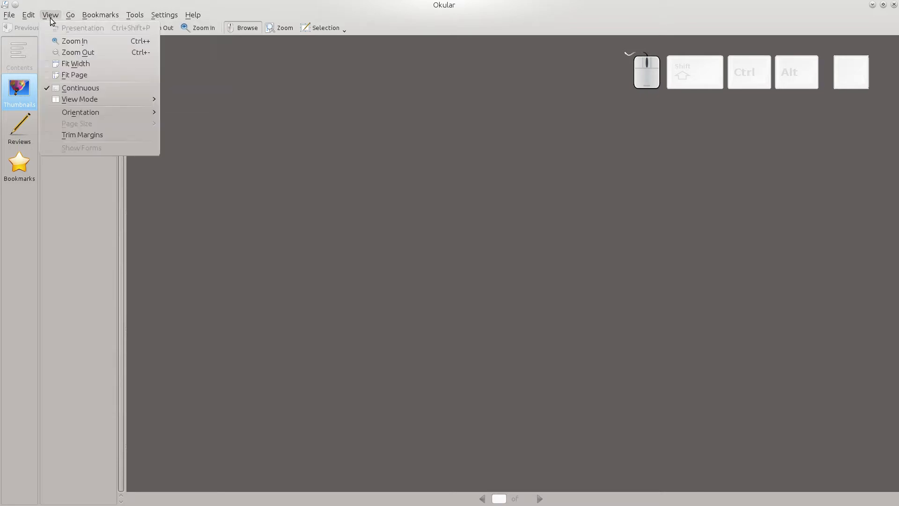
- Open the recently used PDF CT S07 Supplement 07 Traders & Gunboats
mouse_move(69, 114)
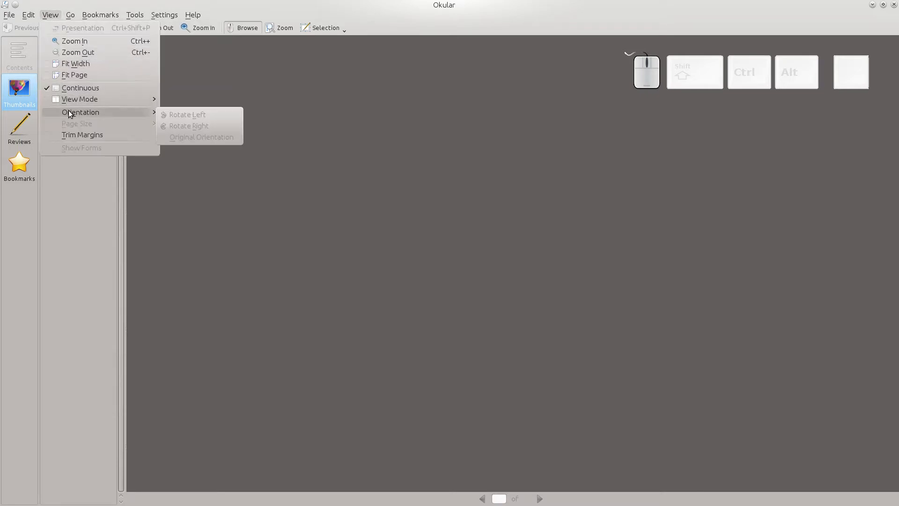
mouse_move(11, 18)
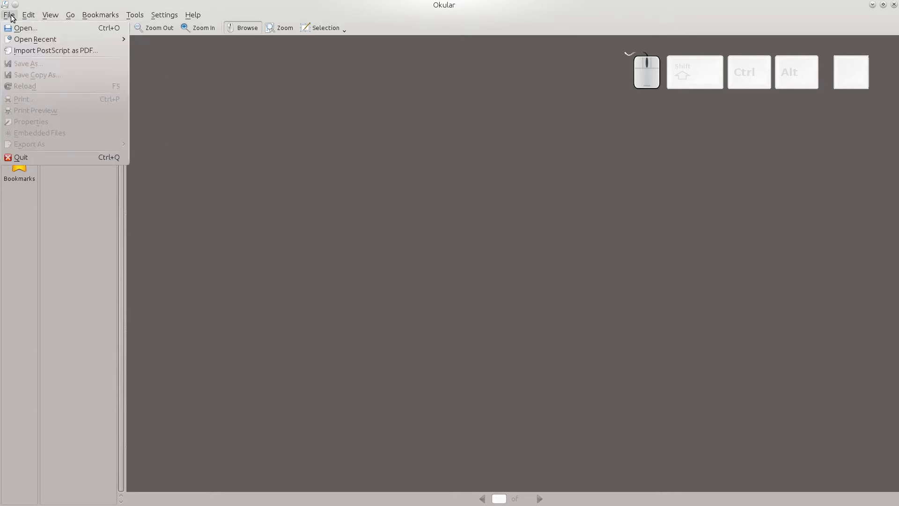
mouse_move(15, 41)
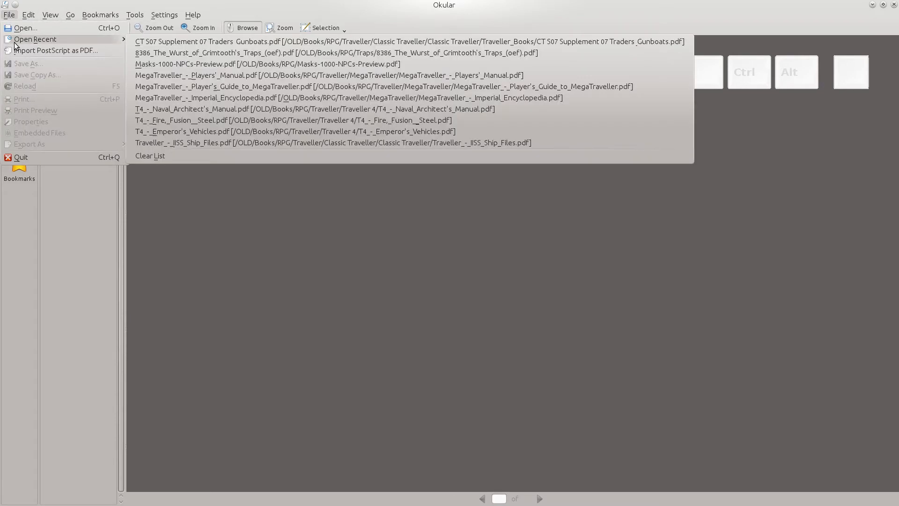
left_click(156, 43)
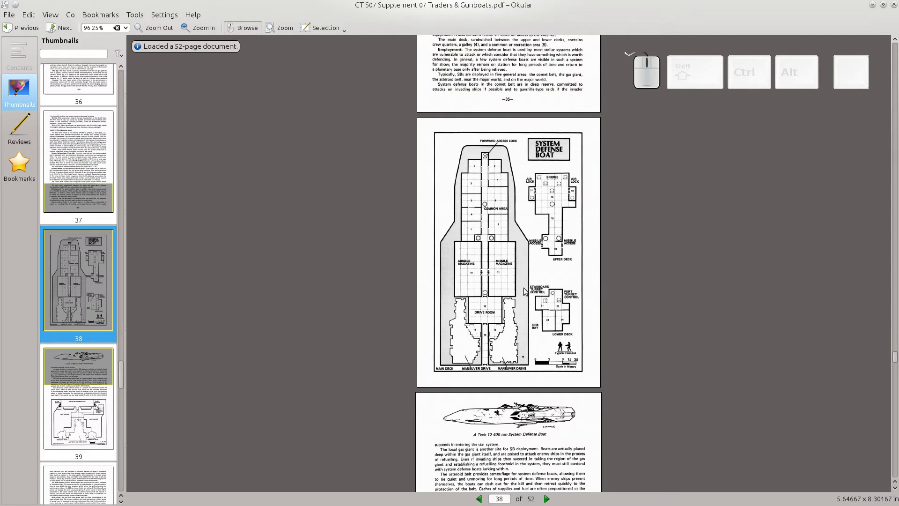
- Mark the System Defense Boat deck plan on page 38 for copying, dismiss the selection, and close the PDF viewer to continue in Blender
right_click_drag(581, 369, 433, 135)
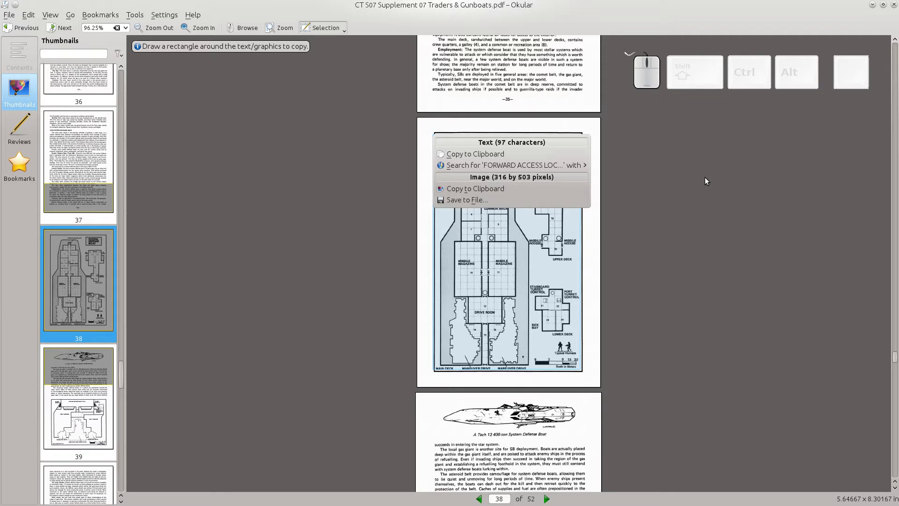
left_click(685, 211)
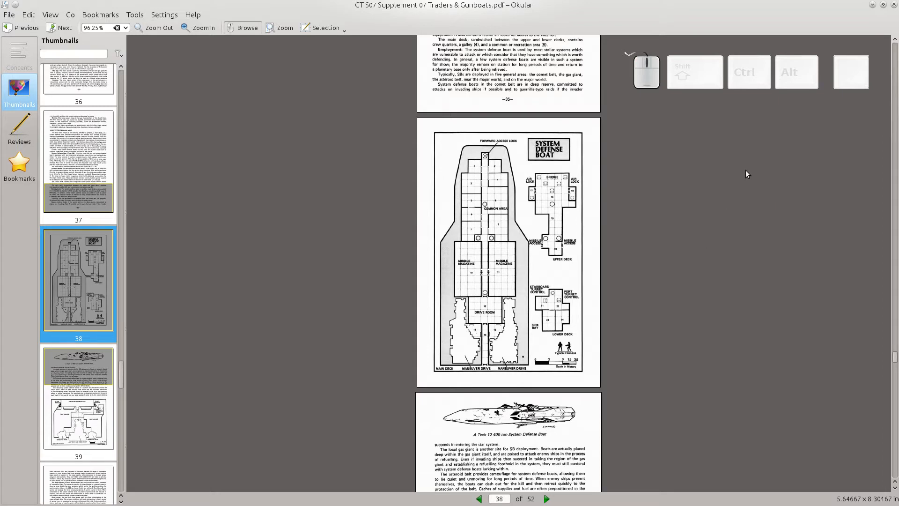
left_click(893, 5)
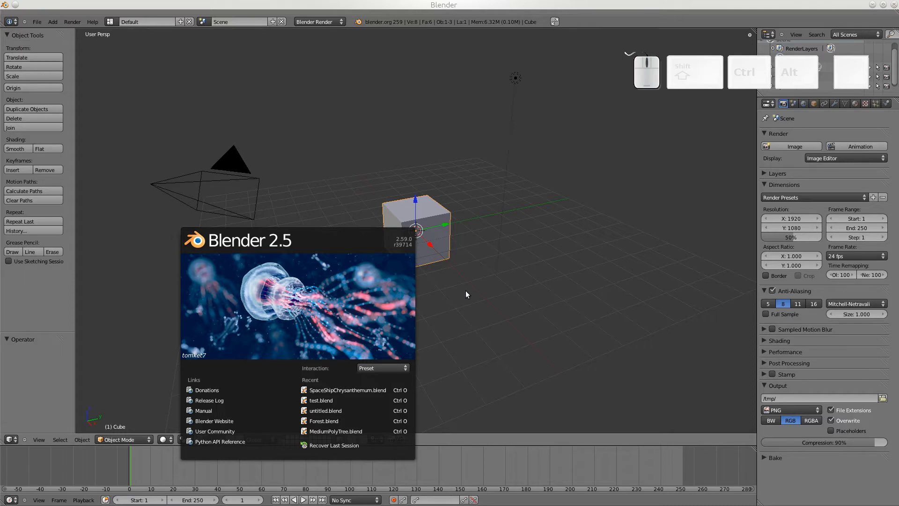
- Dismiss the splash screen and set the scene units to Metric with Separate Units enabled
left_click(465, 291)
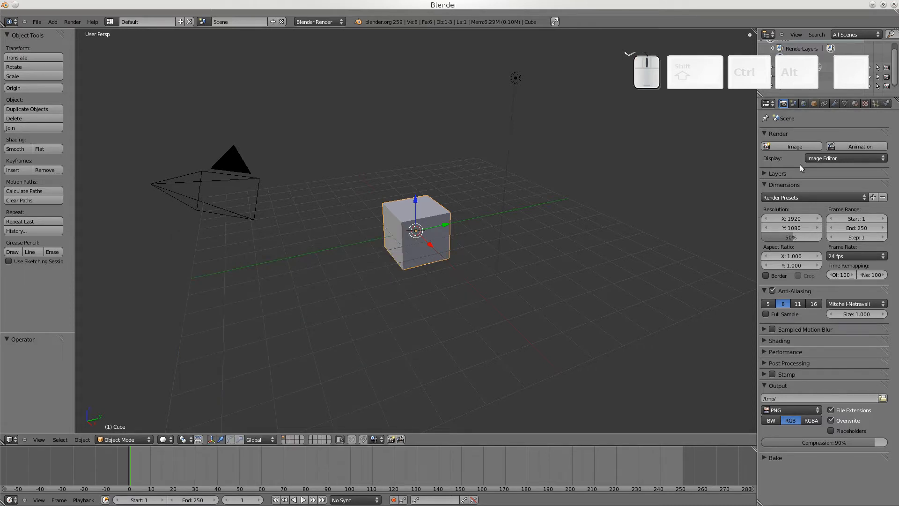
left_click(803, 104)
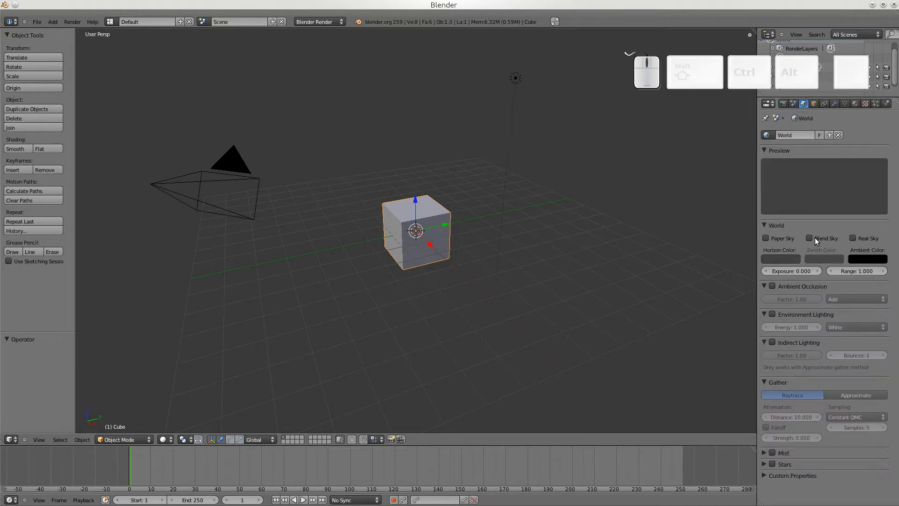
left_click(792, 104)
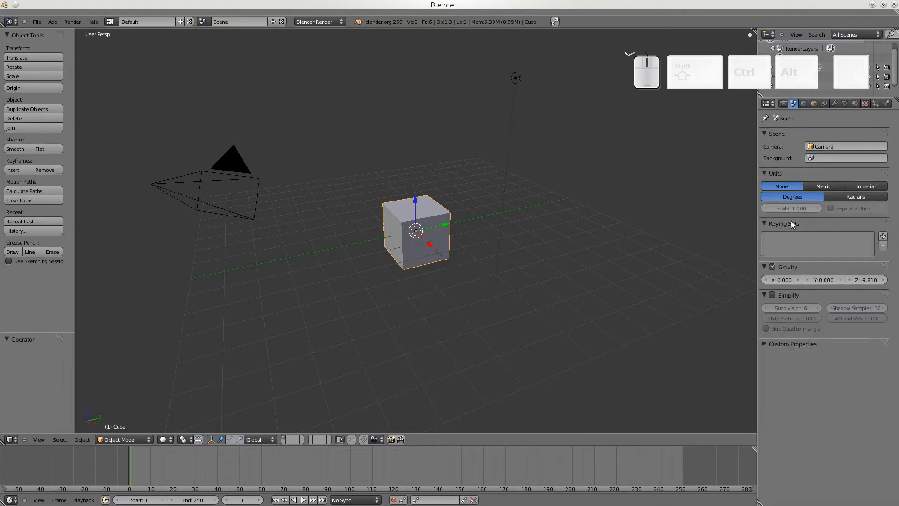
left_click(824, 187)
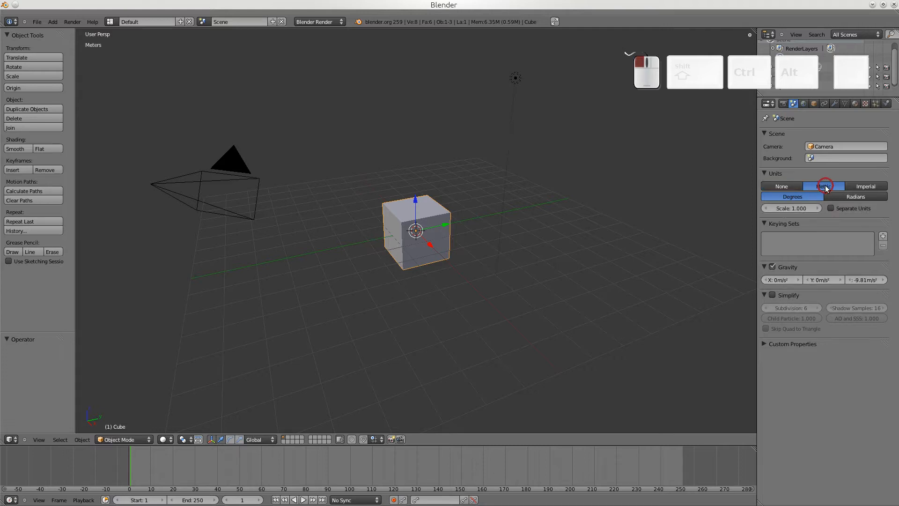
left_click(832, 209)
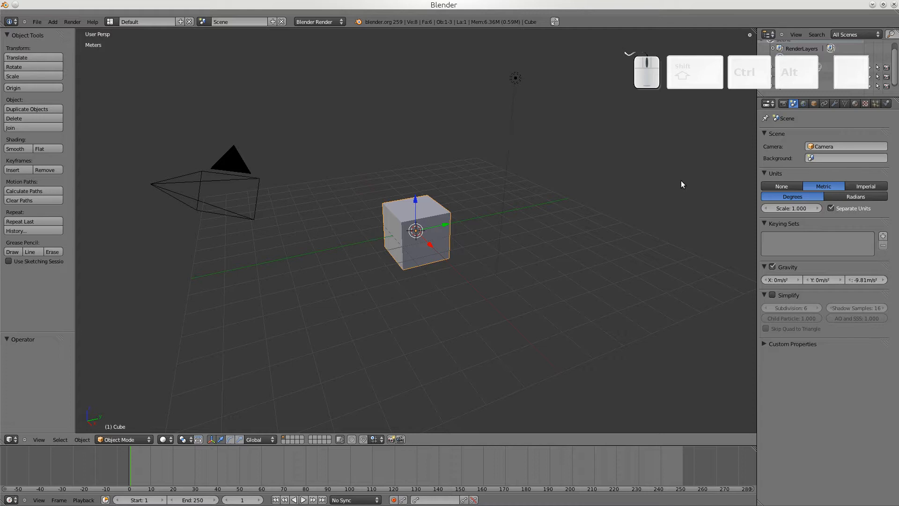
- Enable background images for the 3D view, add an empty image entry and expand its settings
key("n")
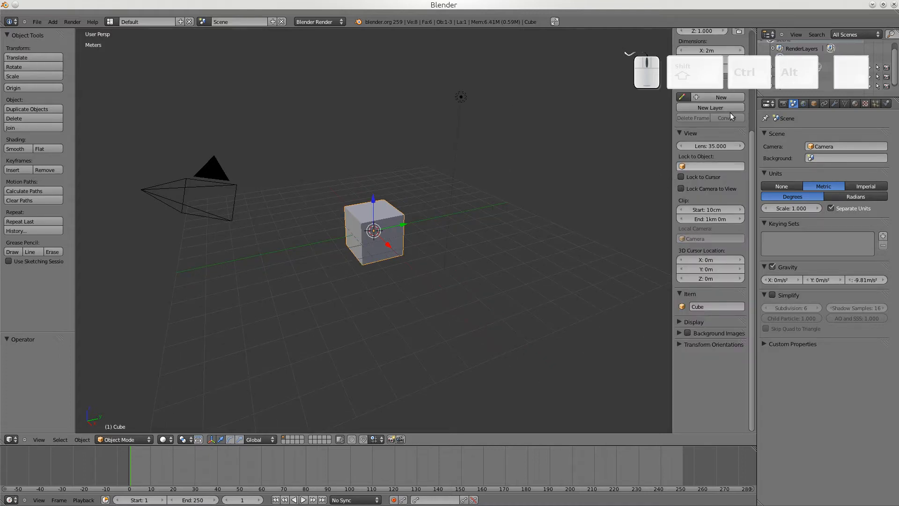
scroll(716, 323, "up", 5)
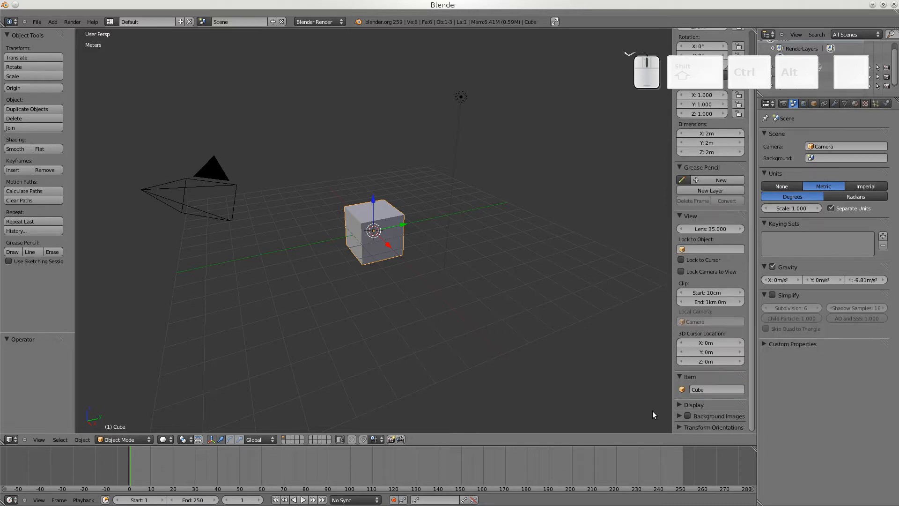
left_click(679, 415)
left_click(687, 416)
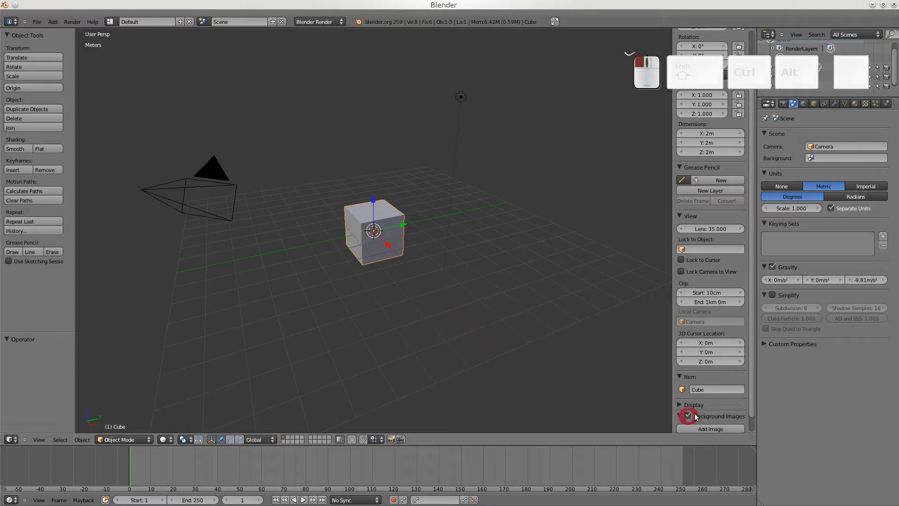
scroll(704, 388, "down", 1)
left_click(699, 411)
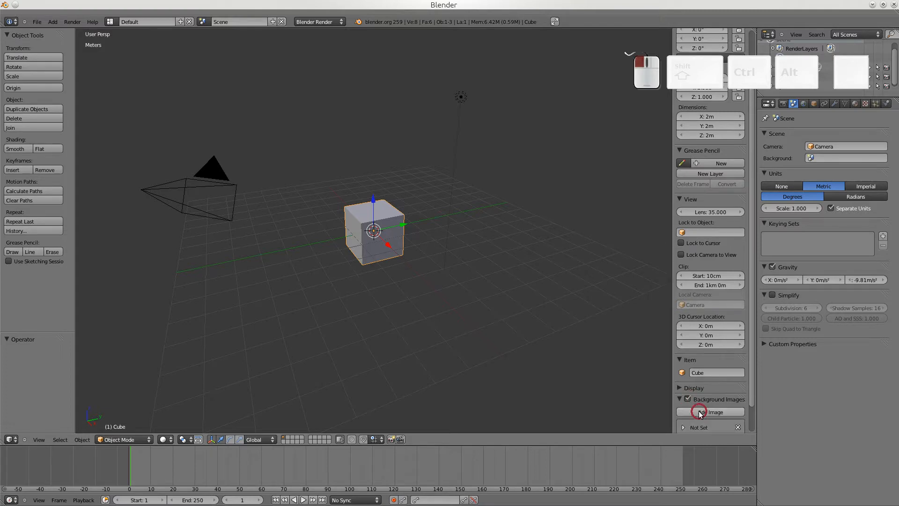
scroll(699, 343, "down", 2)
left_click(683, 397)
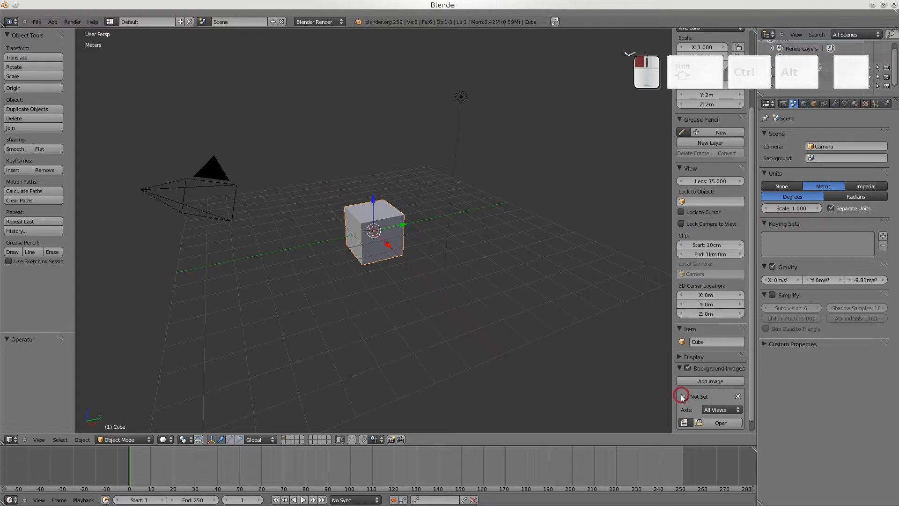
- Load SystemDefence_deck.png from the Documents folder as the background image and show it in top orthographic view
left_click(709, 423)
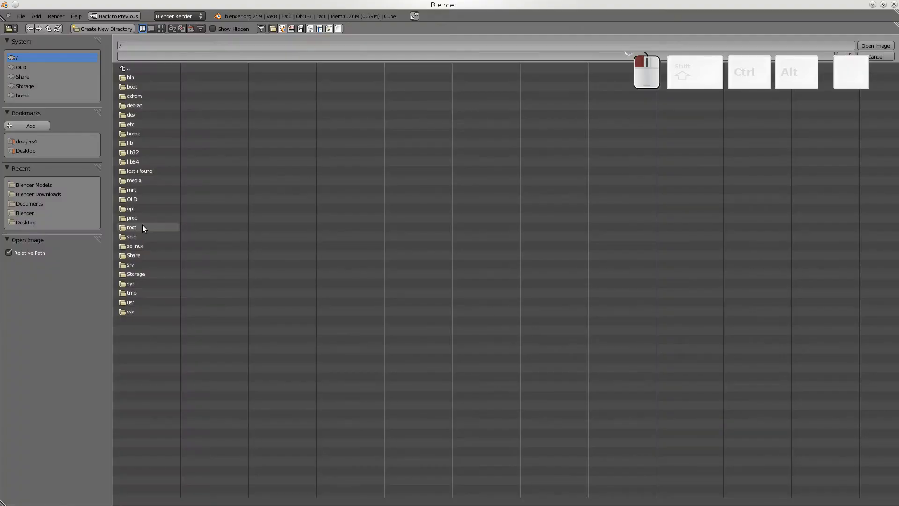
left_click(27, 204)
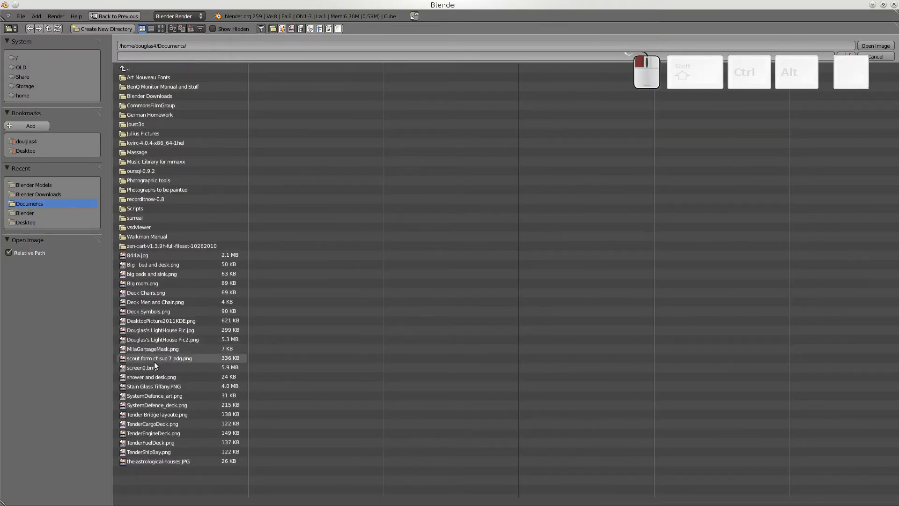
left_click(155, 405)
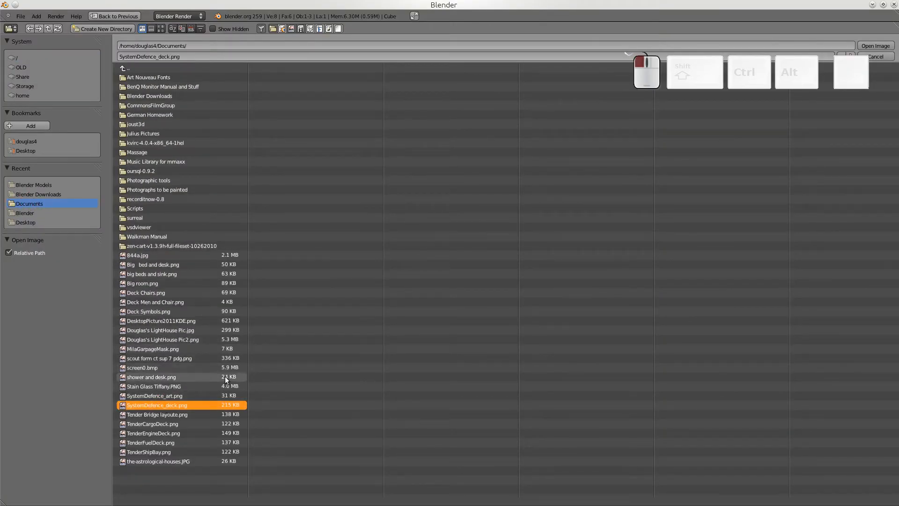
double_click(136, 404)
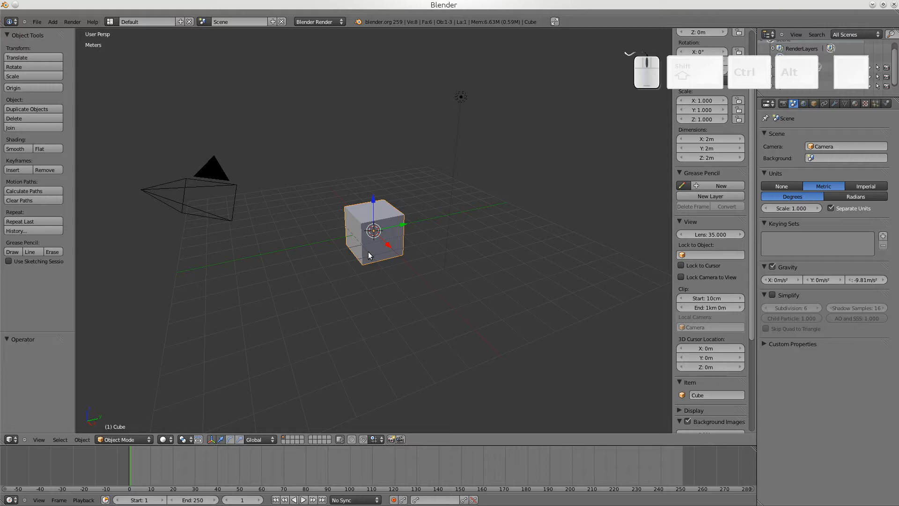
key("KP_7")
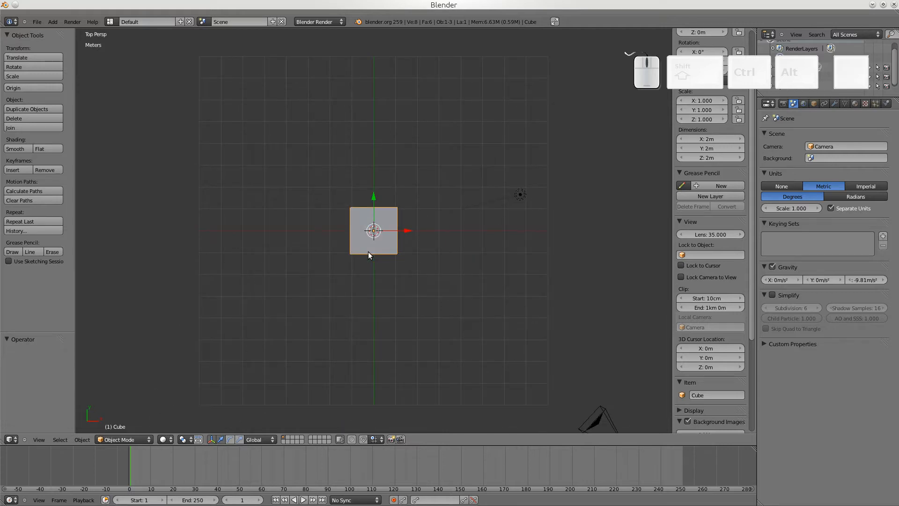
key("KP_5")
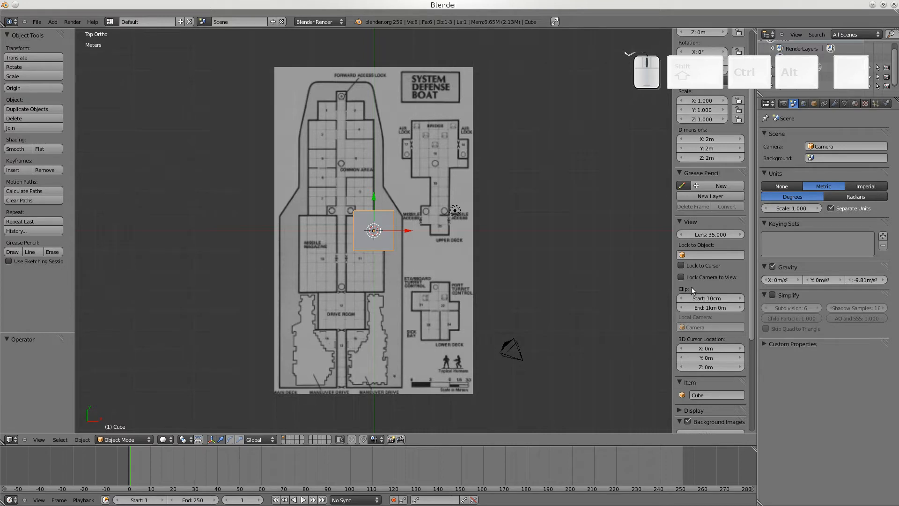
- Set the background deck plan's size to 15.8
scroll(691, 286, "down", 7)
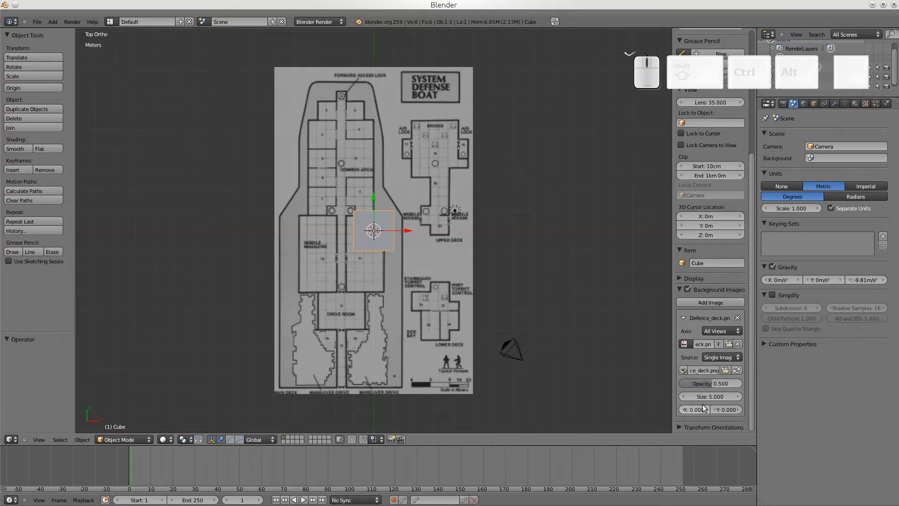
left_click(706, 396)
type("15.8")
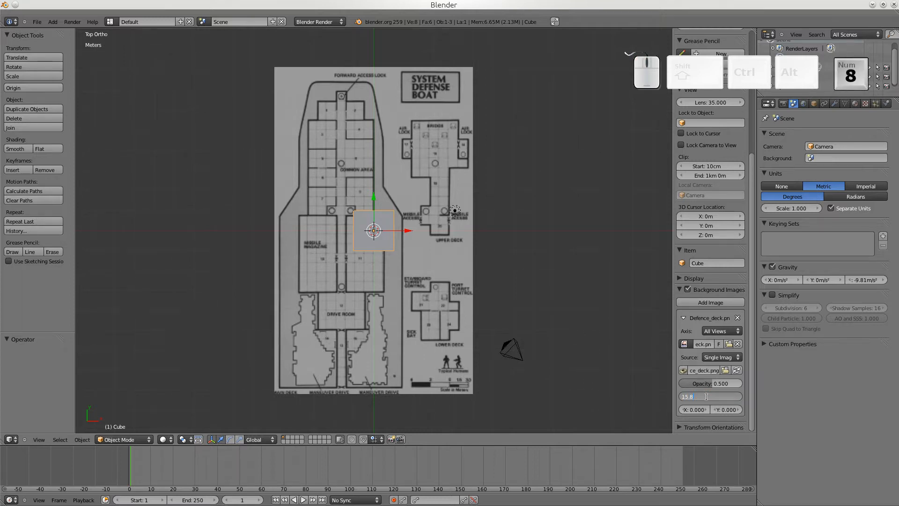
key("Return")
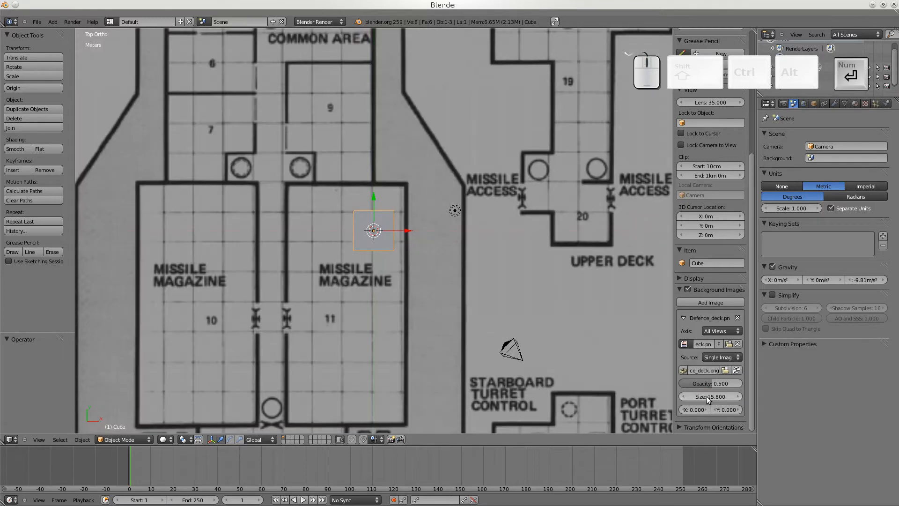
- Offset the background deck plan to X 0.07 and Y 0.336, and lower its opacity to about 0.076
left_click(700, 410)
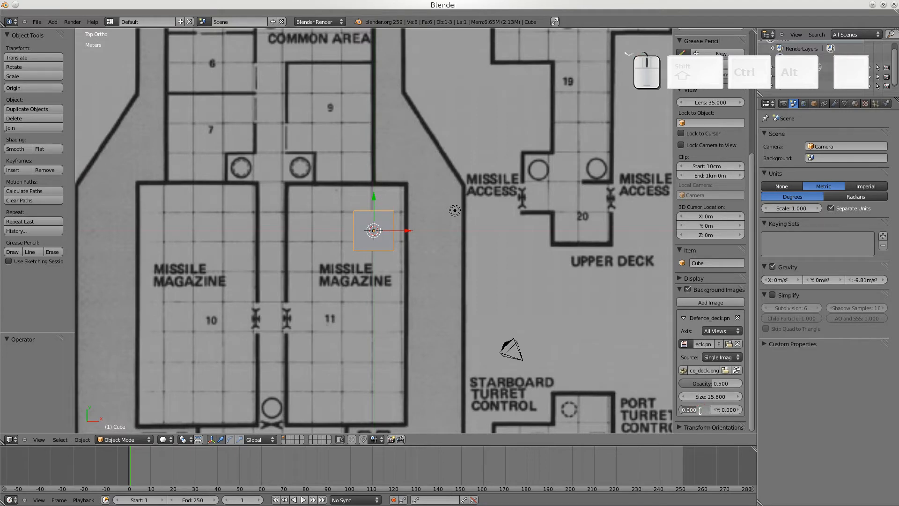
type("0.07")
key("Return")
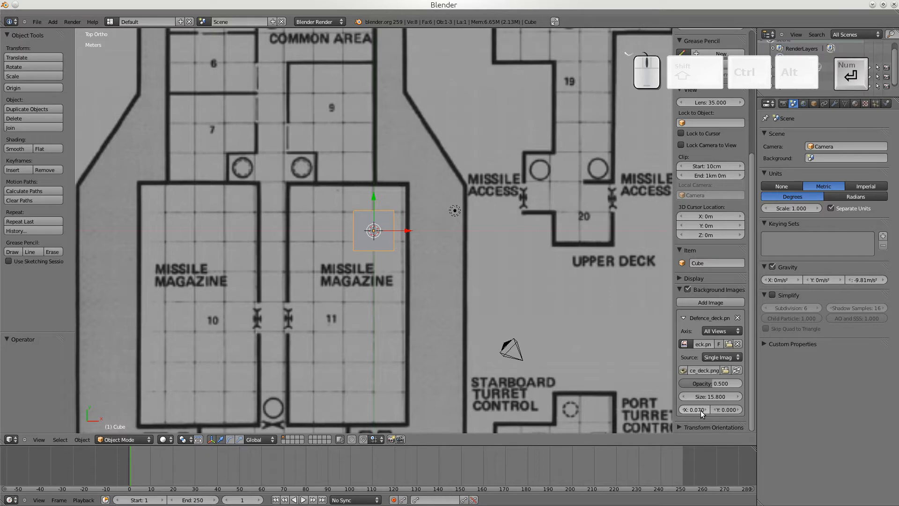
left_click(724, 410)
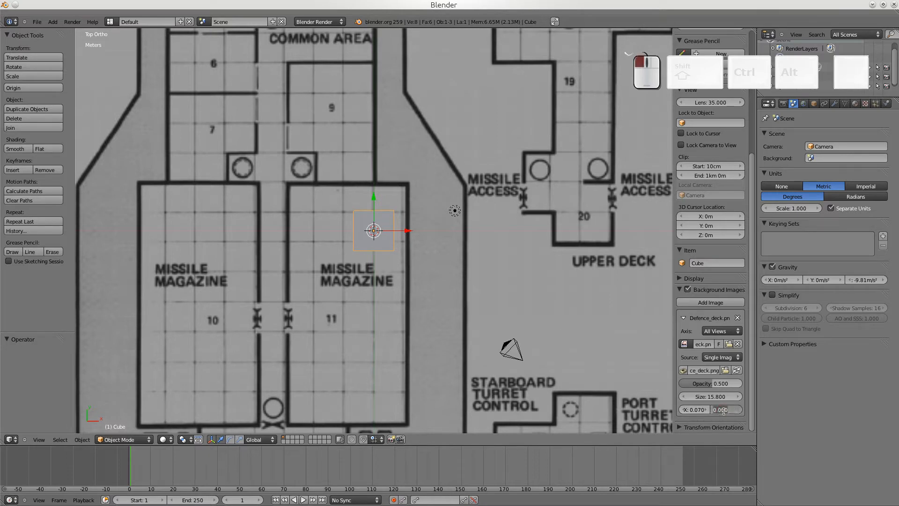
type("0.336")
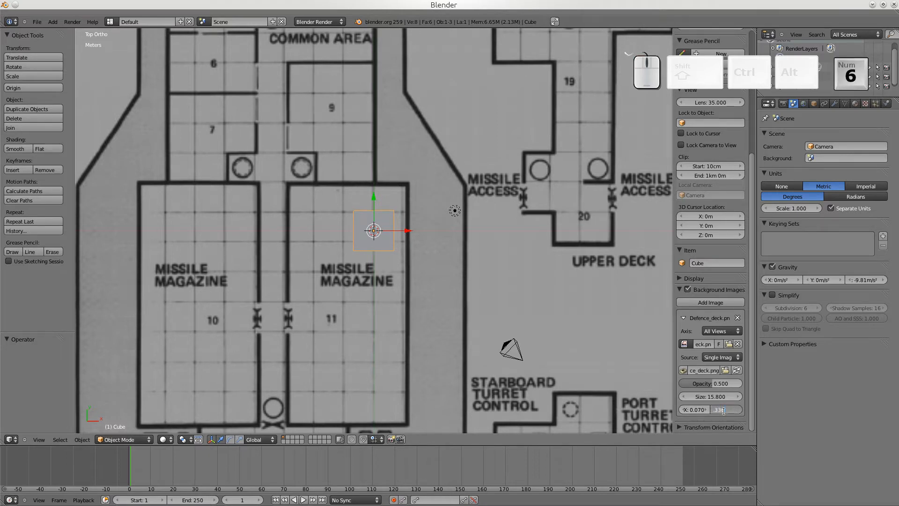
key("KP_Enter")
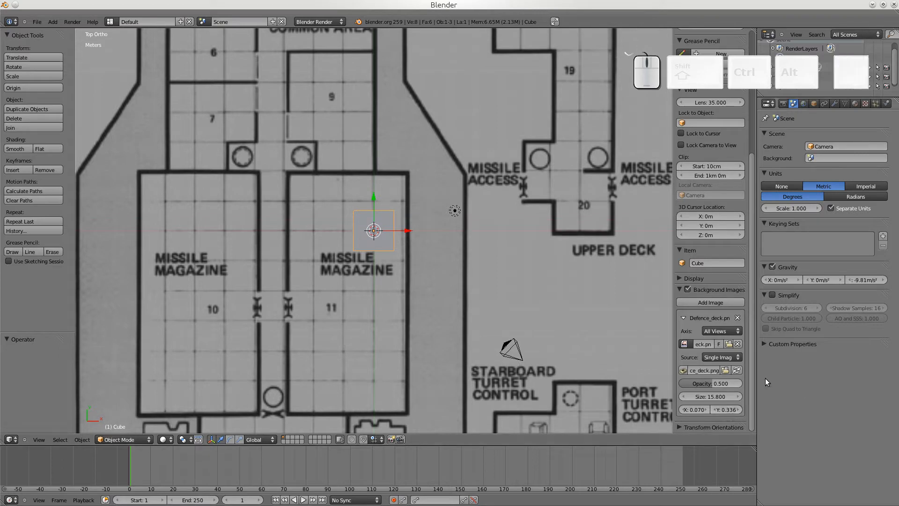
left_click(710, 384)
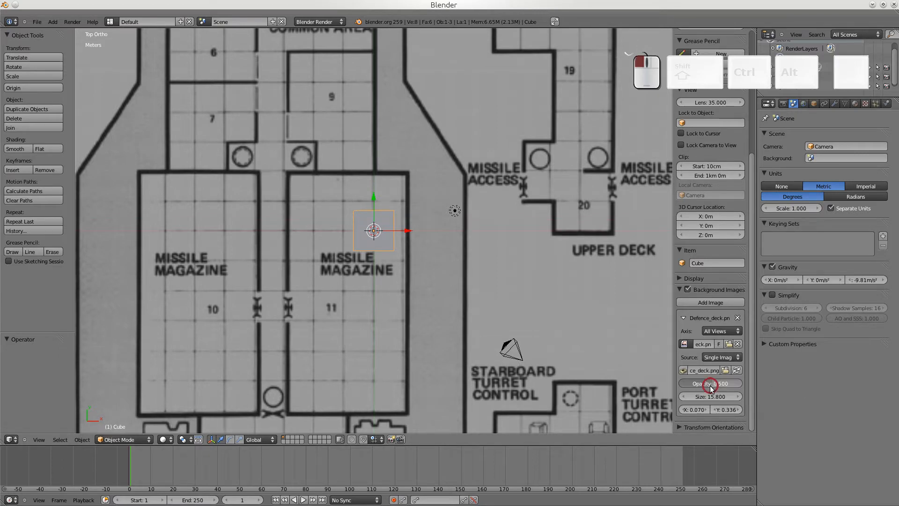
left_click_drag(710, 385, 684, 392)
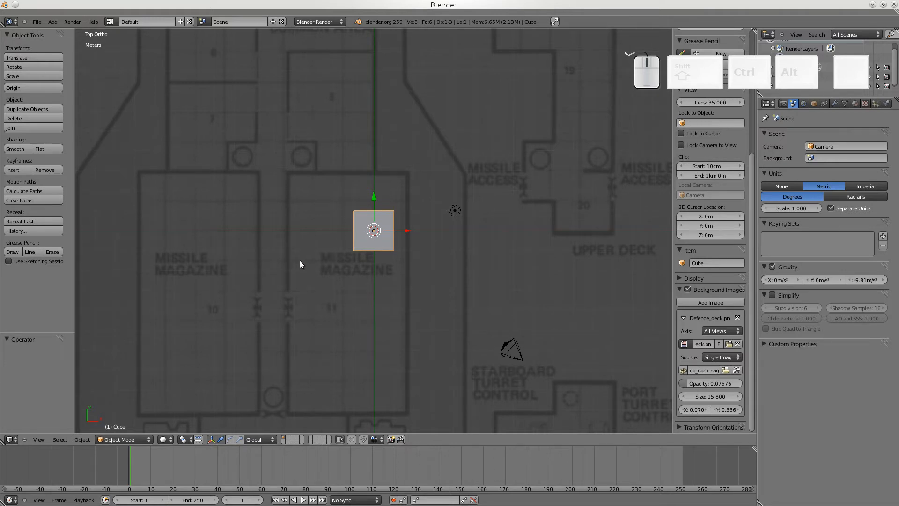
- Check the default cube's dimensions against the deck plan
scroll(300, 260, "up", 6)
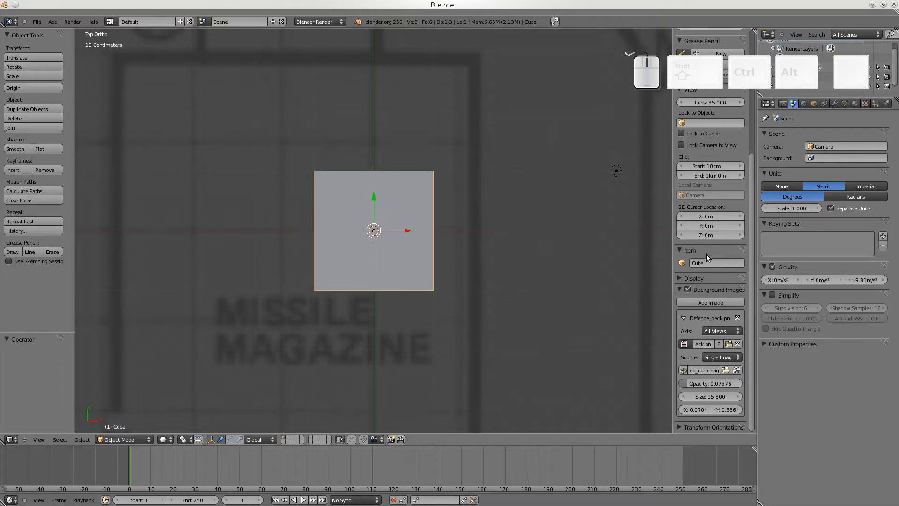
scroll(706, 254, "up", 10)
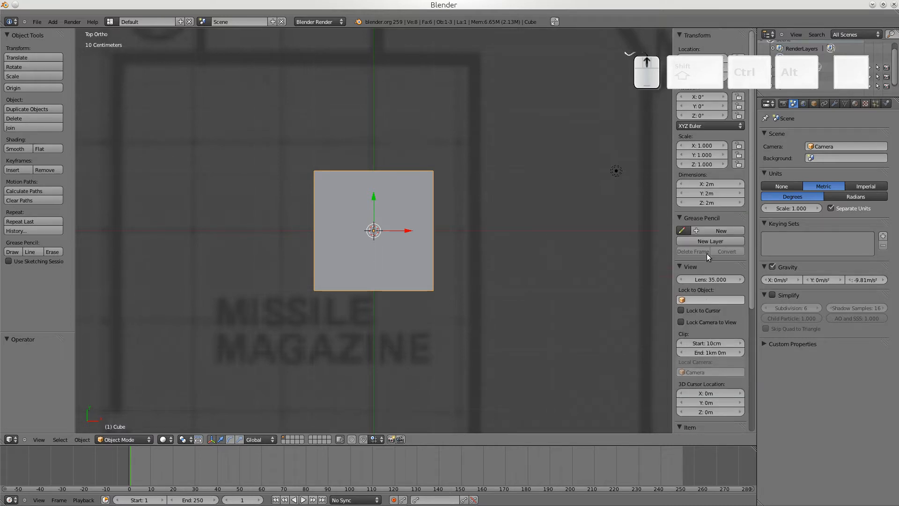
scroll(706, 253, "down", 10)
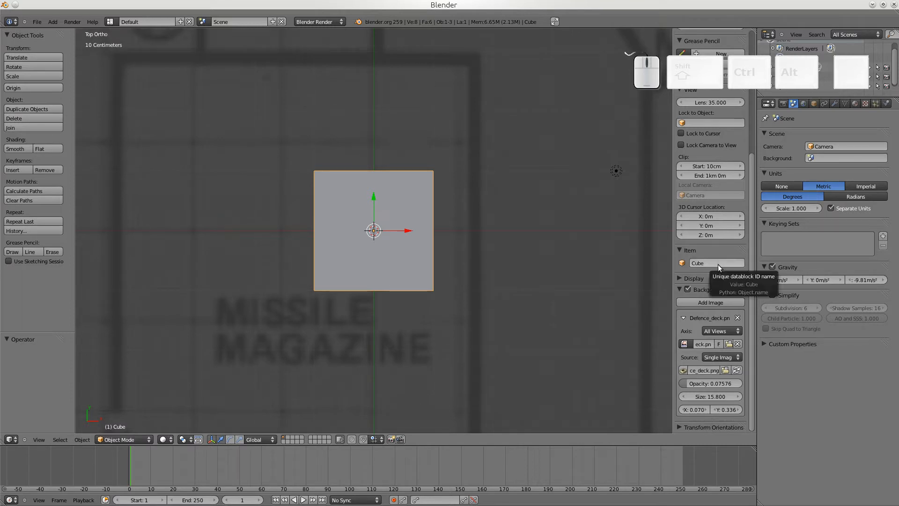
scroll(707, 285, "up", 5)
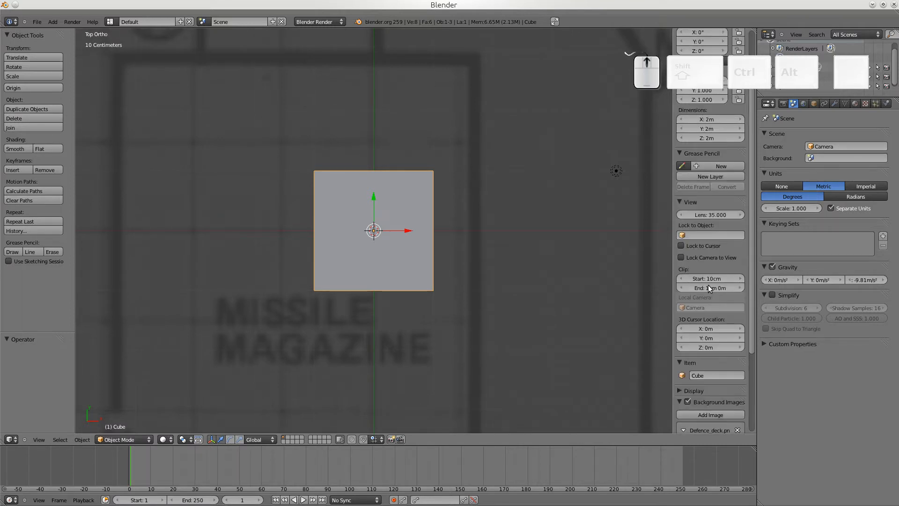
scroll(708, 283, "up", 2)
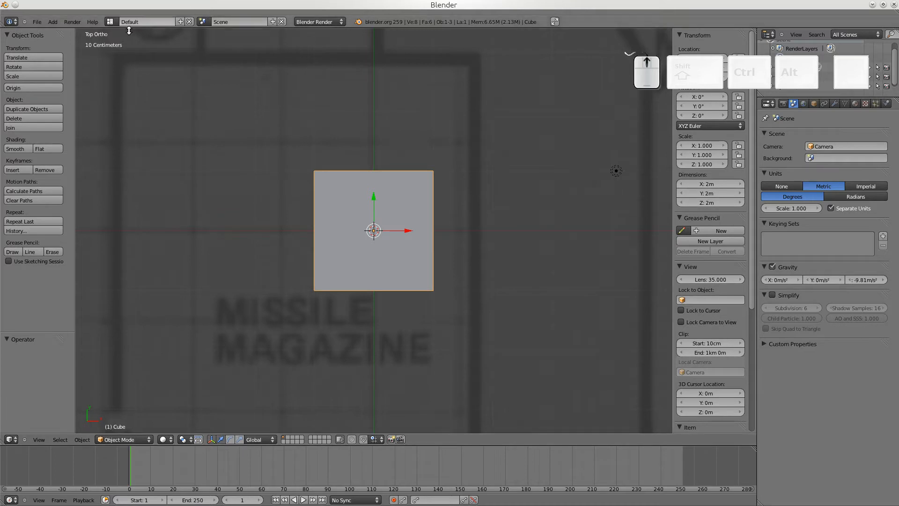
- Collapse the background image settings and set the grid floor scale to 0.5 in the display settings
scroll(684, 266, "down", 4)
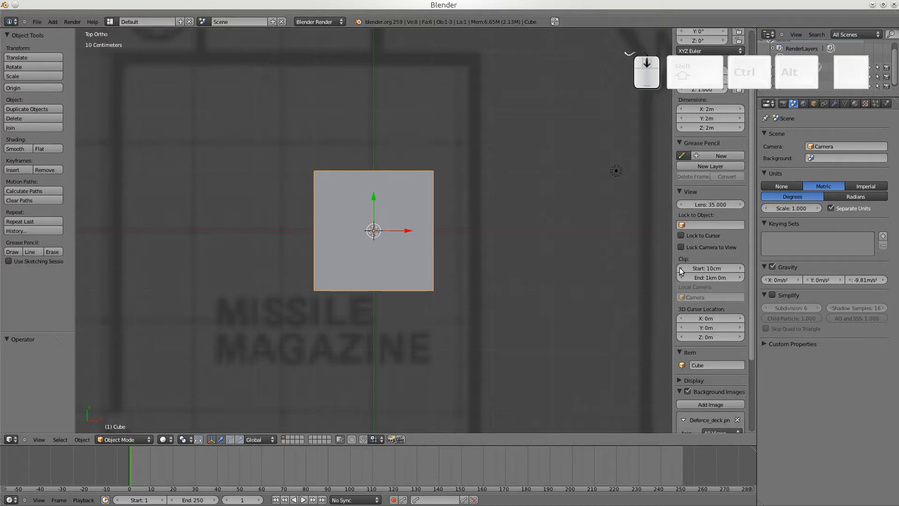
scroll(731, 335, "down", 4)
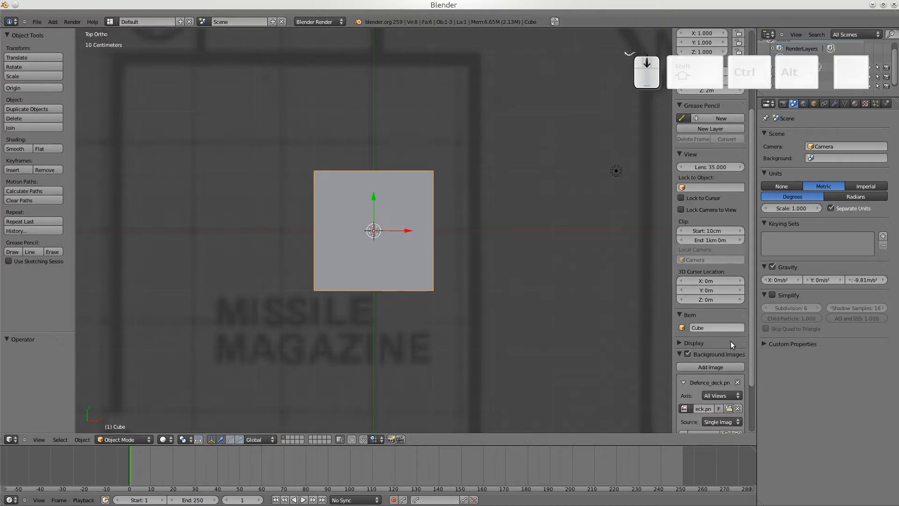
left_click(680, 289)
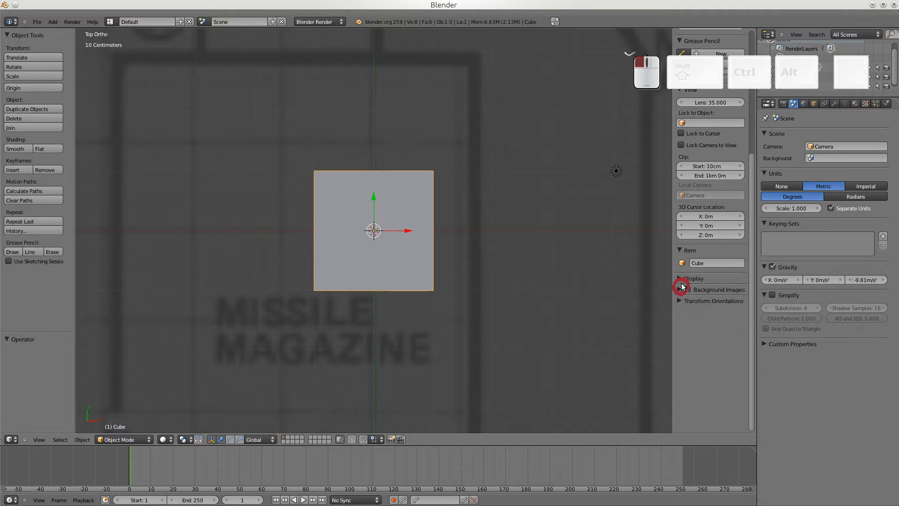
left_click(680, 278)
scroll(740, 298, "down", 1)
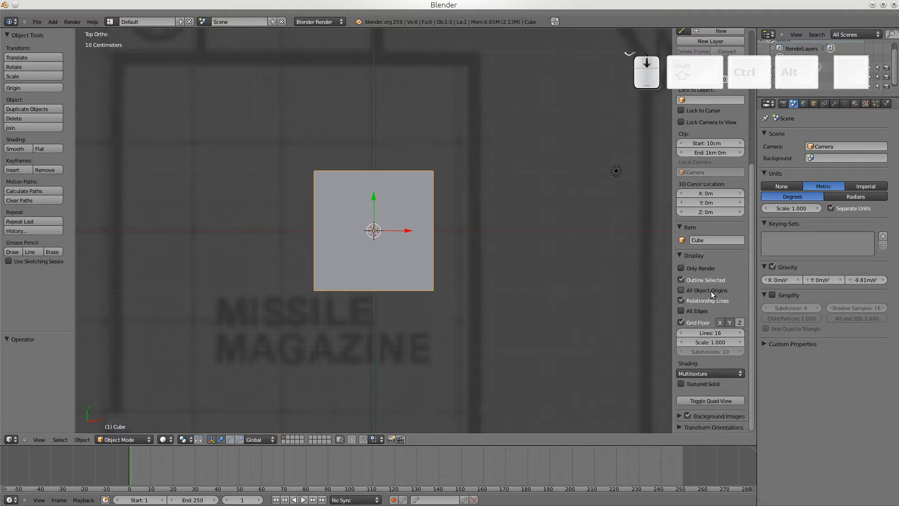
left_click(706, 342)
type(".")
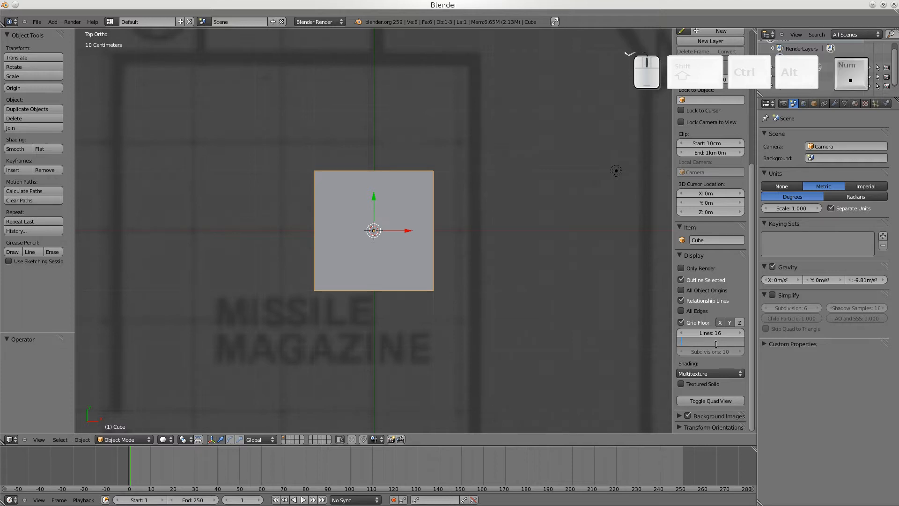
type("5")
key("KP_Enter")
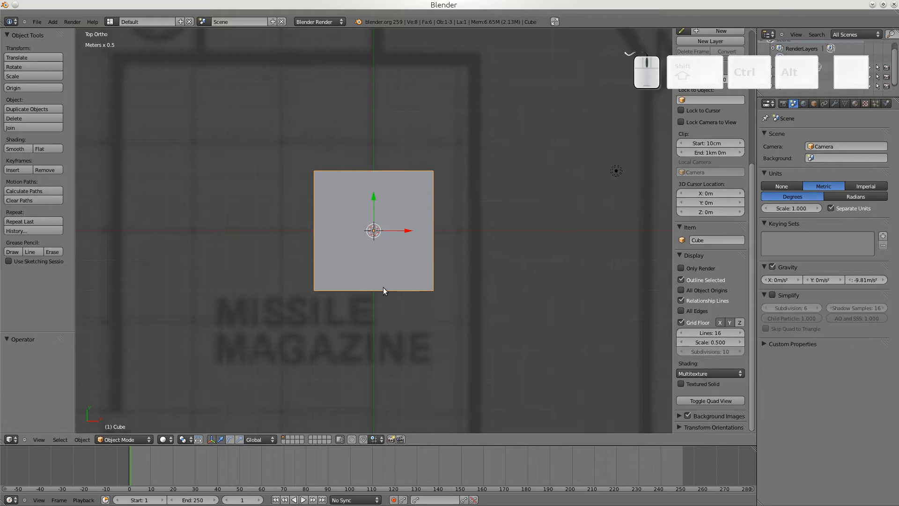
- Delete the default cube
scroll(198, 292, "down", 4)
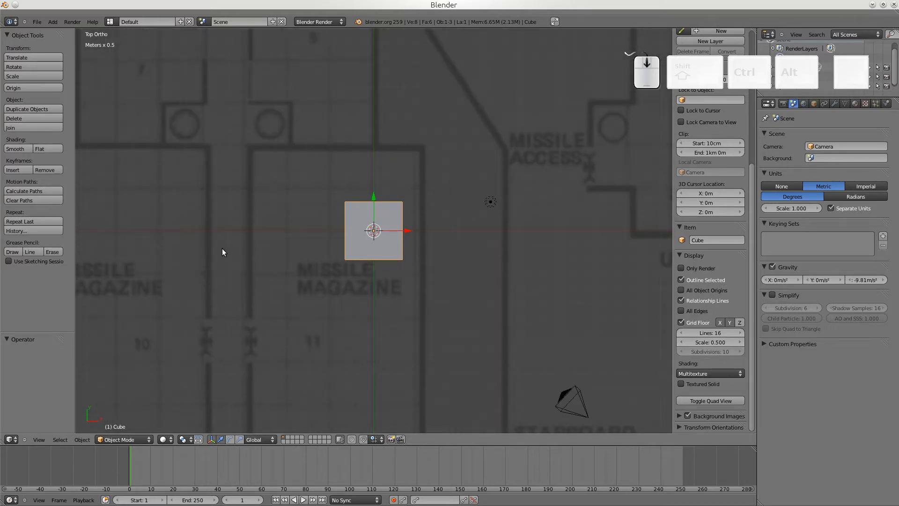
scroll(229, 180, "down", 1)
scroll(254, 258, "up", 5)
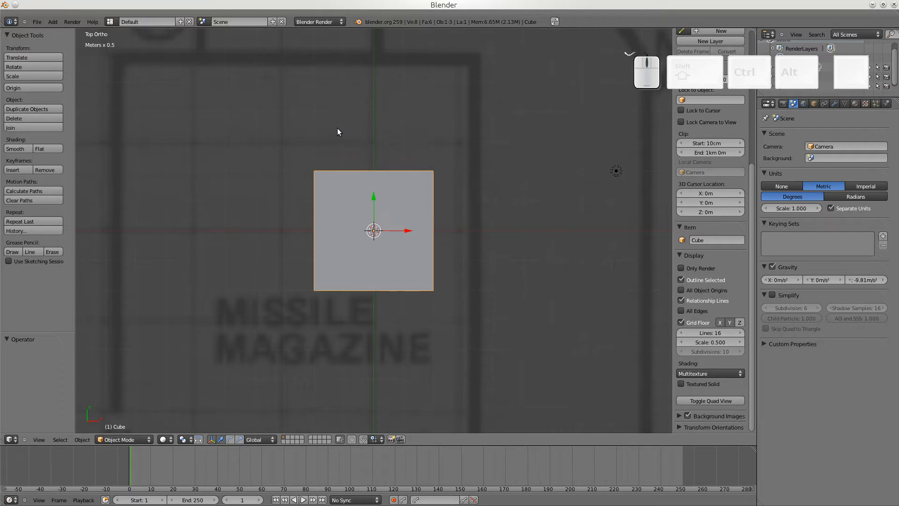
scroll(338, 129, "down", 3)
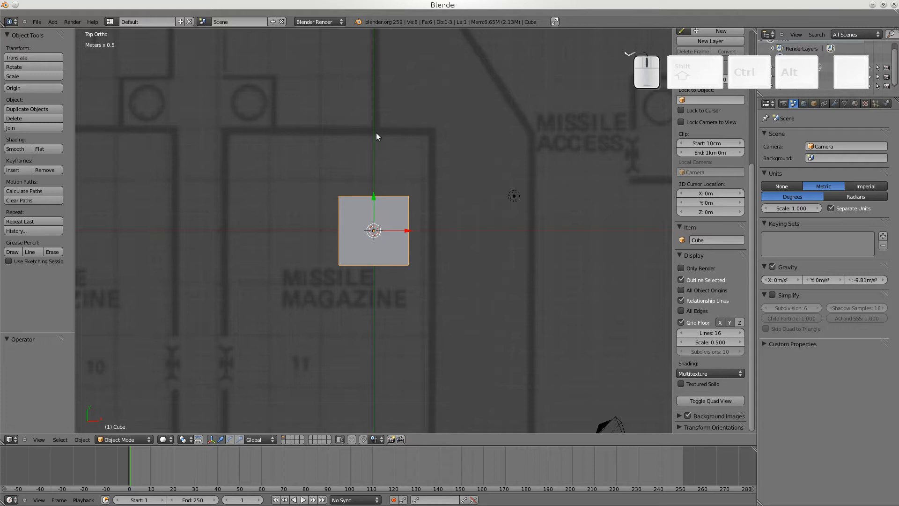
scroll(412, 136, "down", 1)
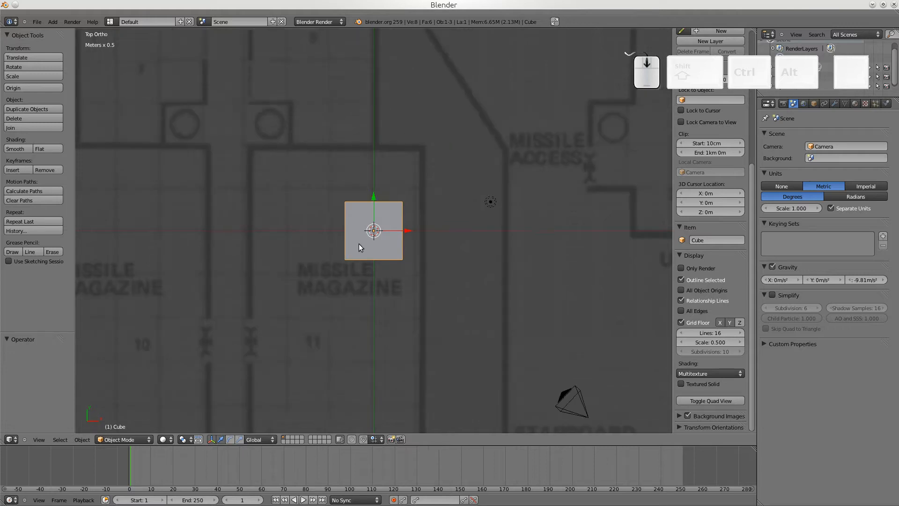
key("x")
left_click(387, 237)
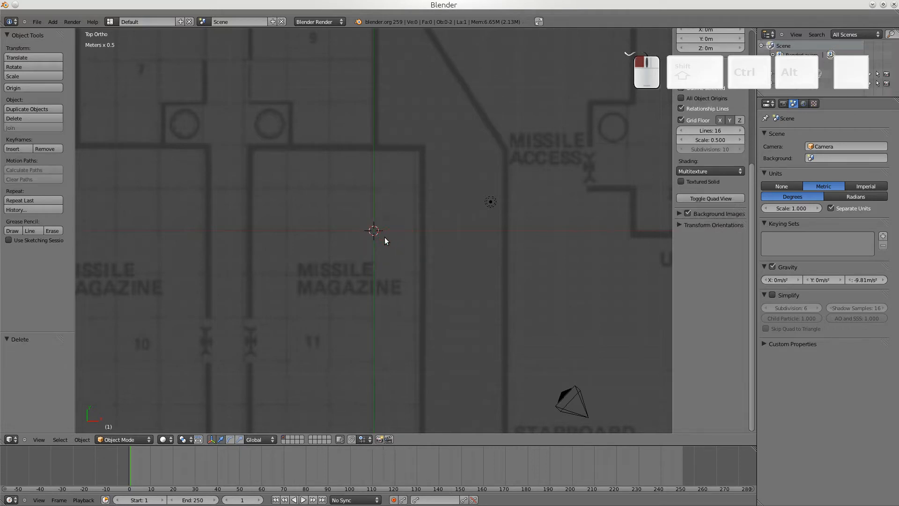
- Add a mesh plane and move it about 2.94 m along Y onto the missile magazine's upper wall
key("shift+a")
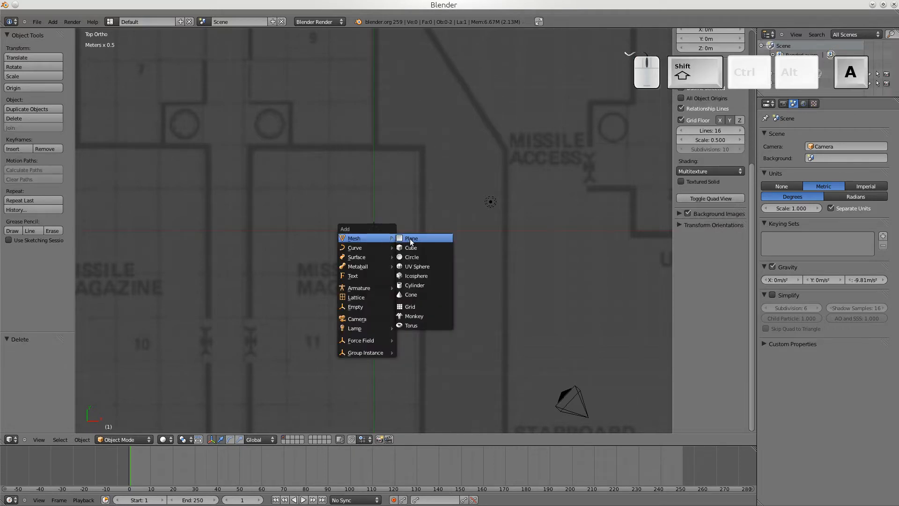
left_click(411, 240)
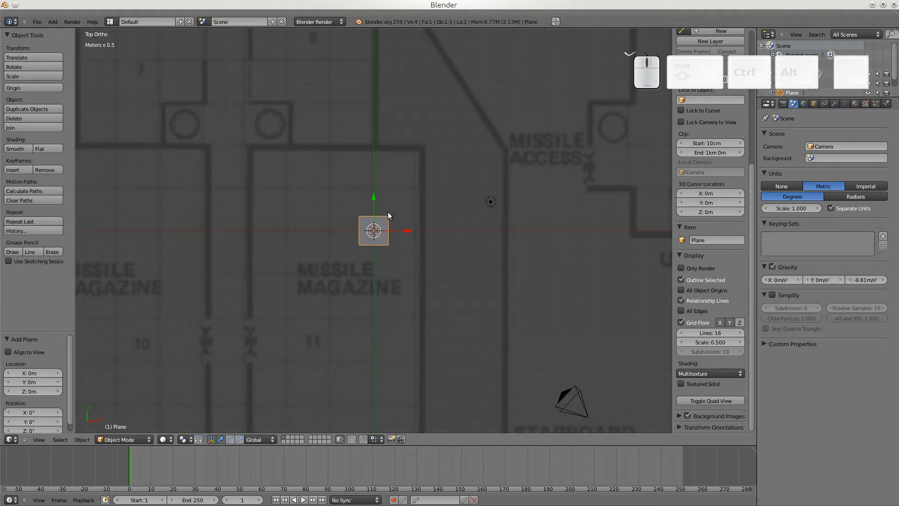
key("g")
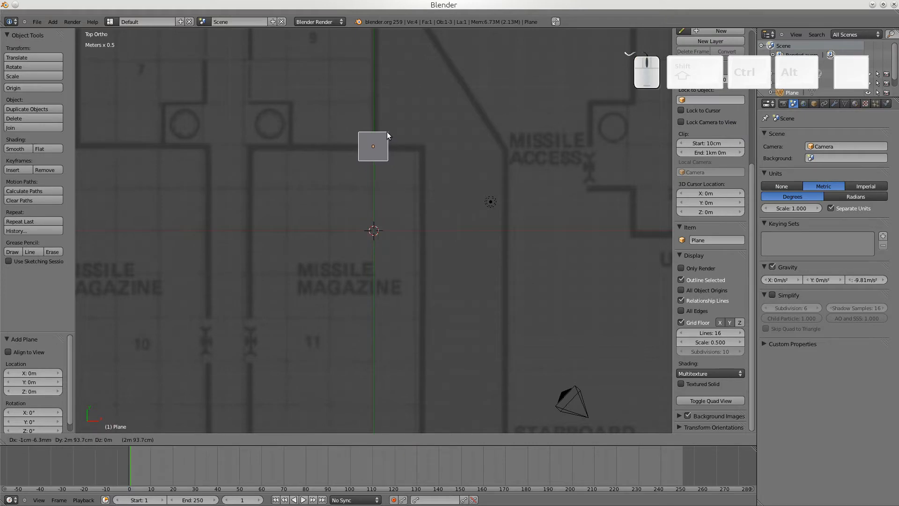
left_click(387, 131)
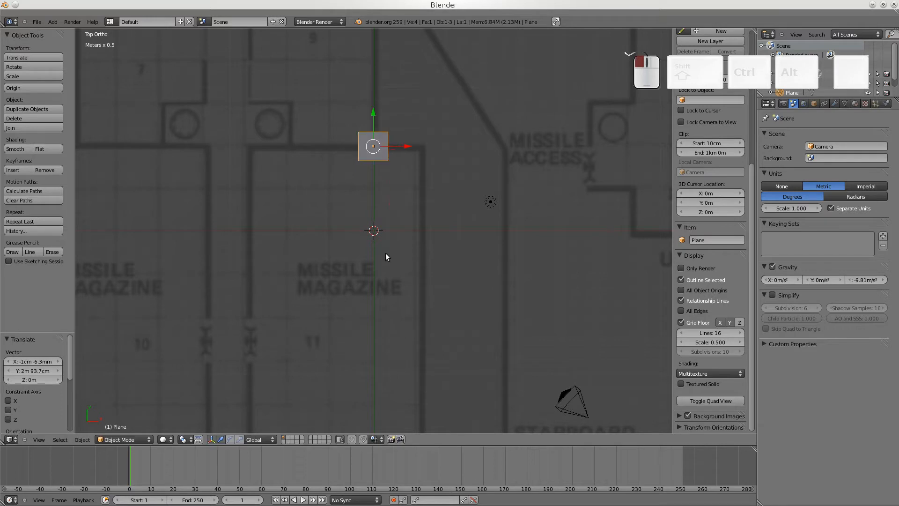
- Turn on snapping with Increment as the snap element and try a snapped move of the plane
left_click(351, 439)
left_click(351, 439)
left_click(364, 440)
left_click(374, 439)
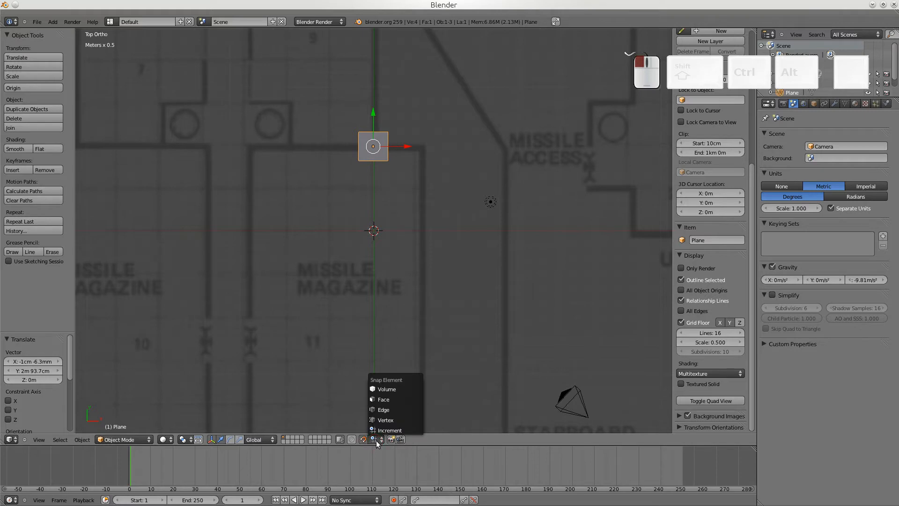
left_click(395, 431)
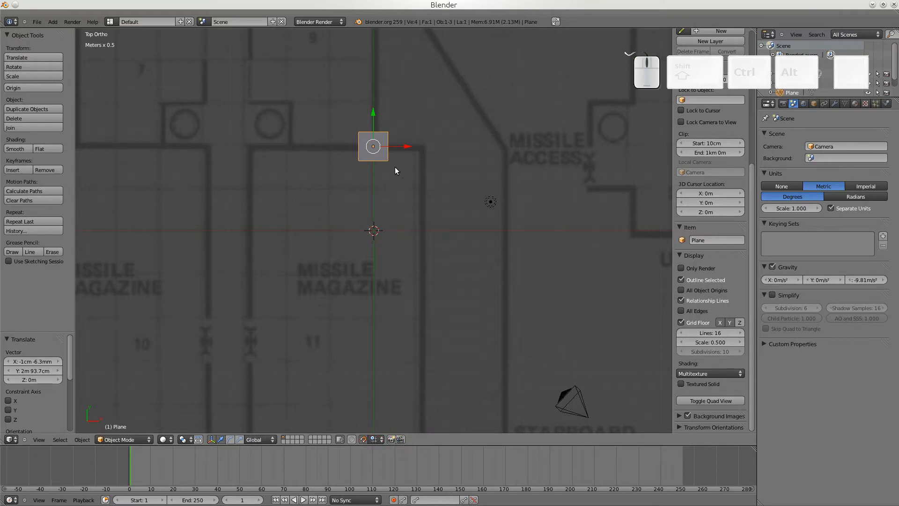
key("g")
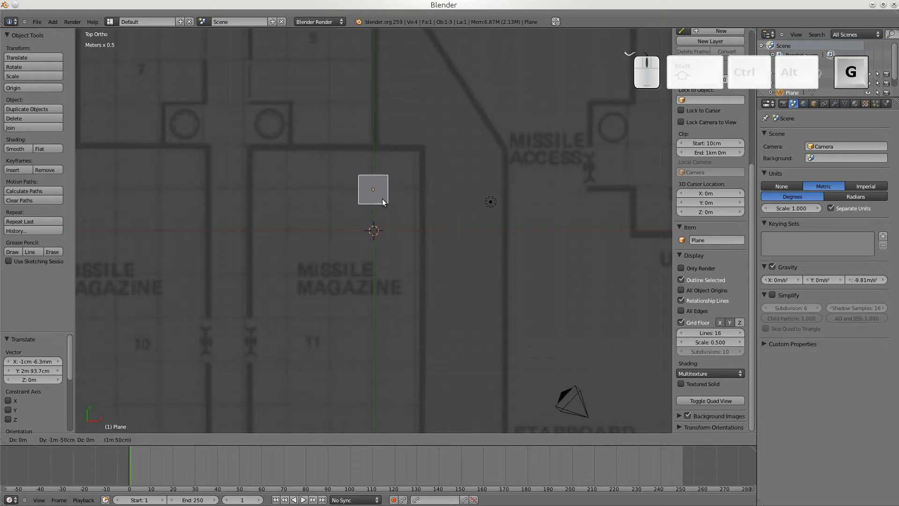
left_click(380, 154)
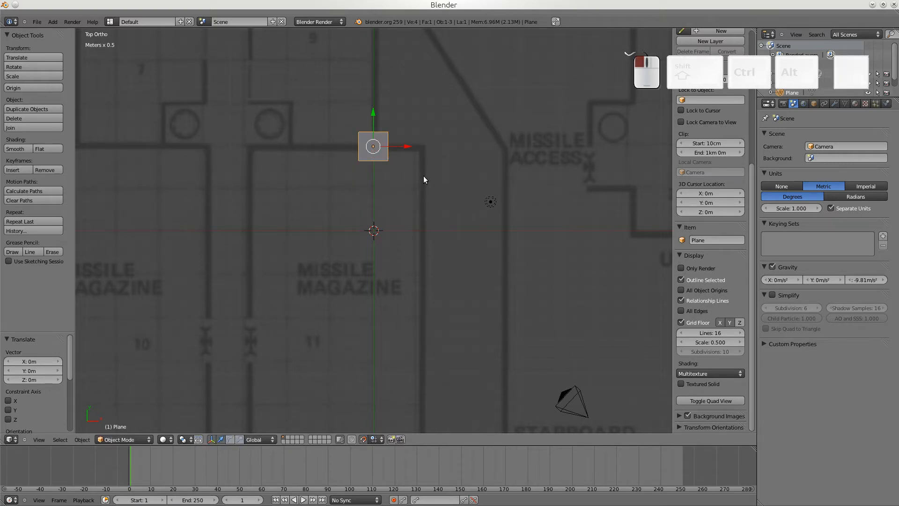
- Show edge lengths on the plane in Edit Mode and hide the 3D view's tool shelf and properties region
scroll(424, 179, "up", 3)
scroll(392, 221, "up", 5, "shift")
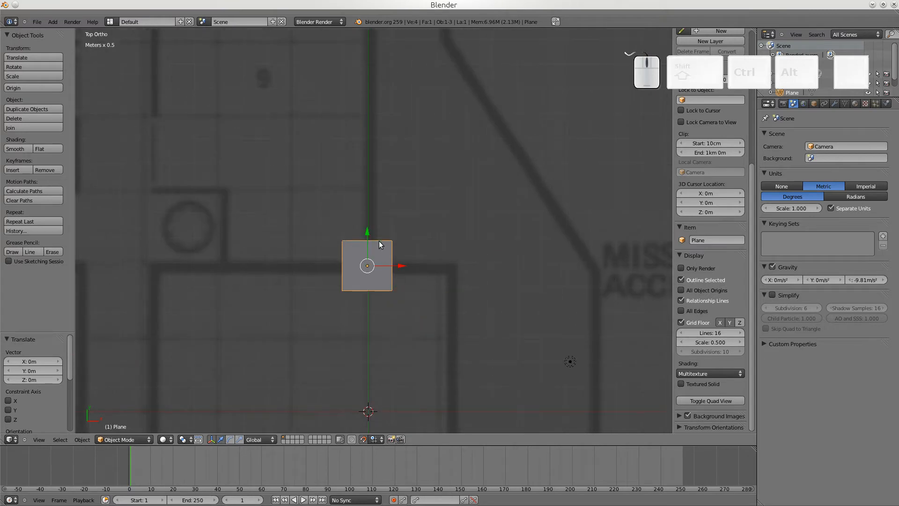
scroll(698, 333, "down", 1)
key("Tab")
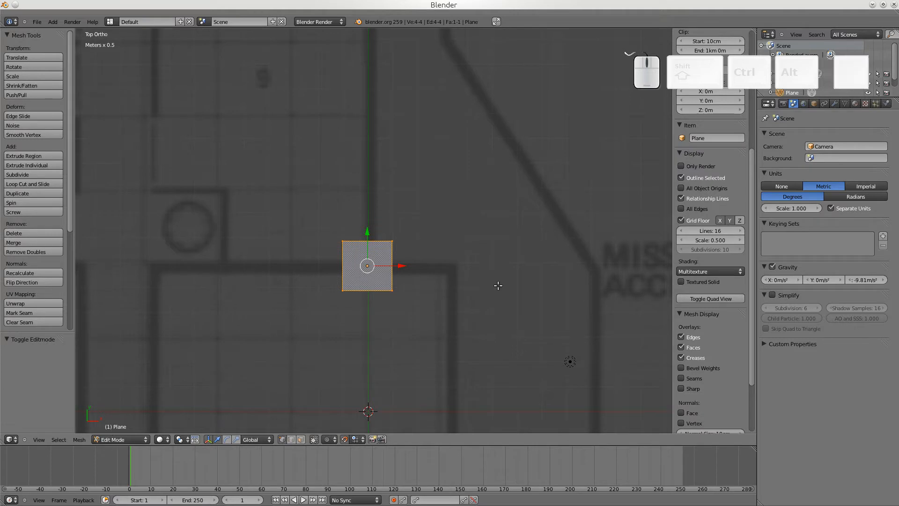
scroll(716, 281, "up", 2)
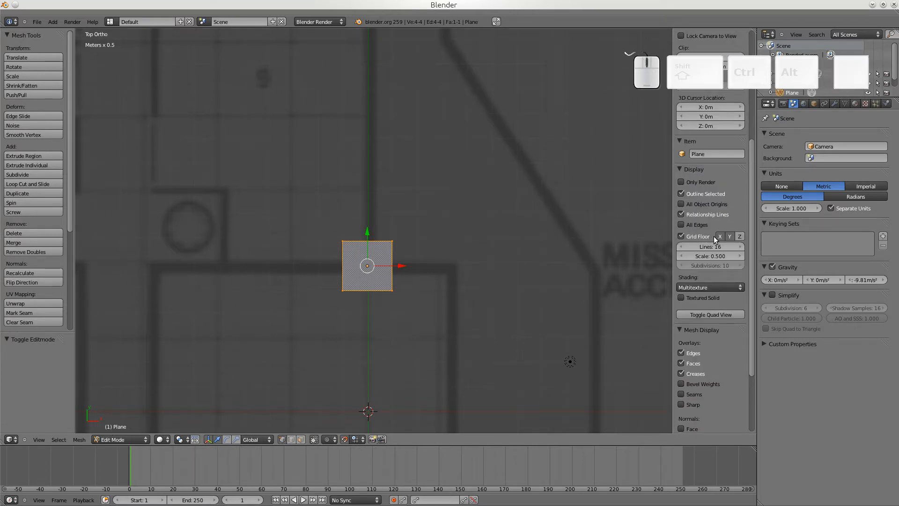
scroll(713, 237, "down", 5)
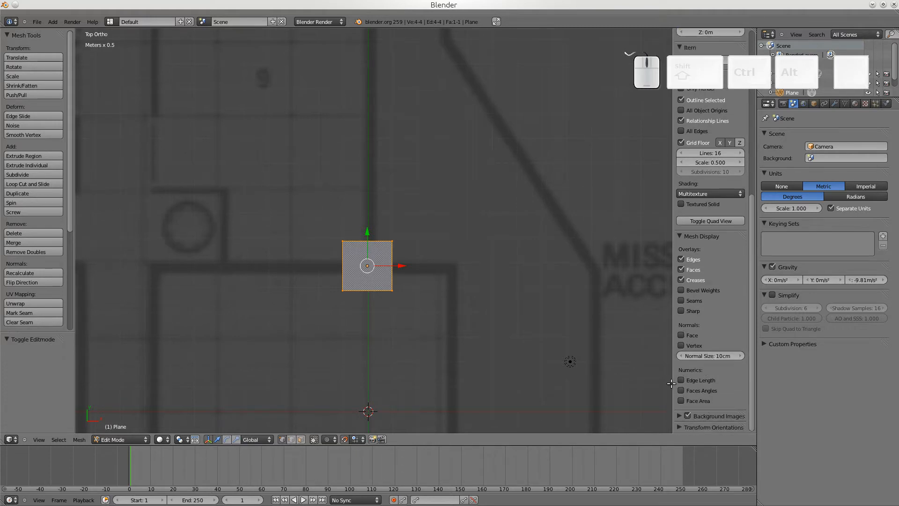
left_click(681, 380)
key("t")
key("n")
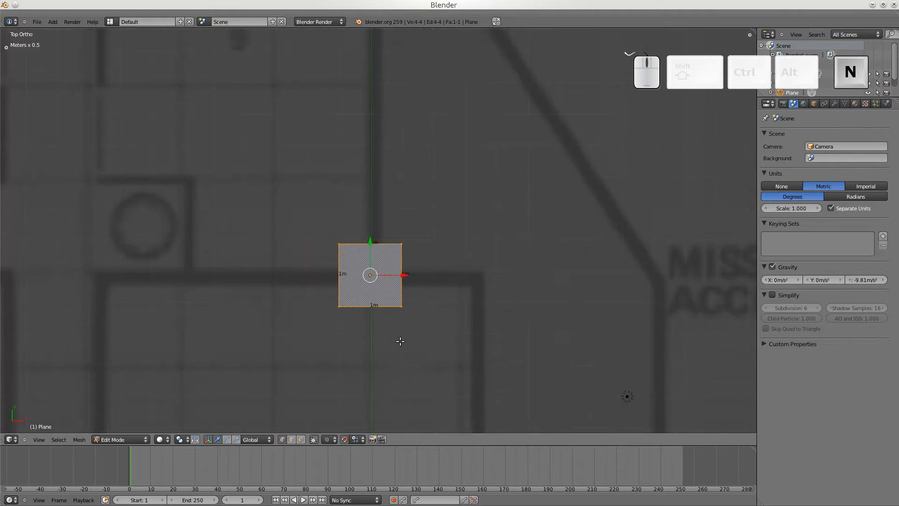
- Scale the plane down in snapped increments, first to 10 cm and then to 5 cm per side
key("s")
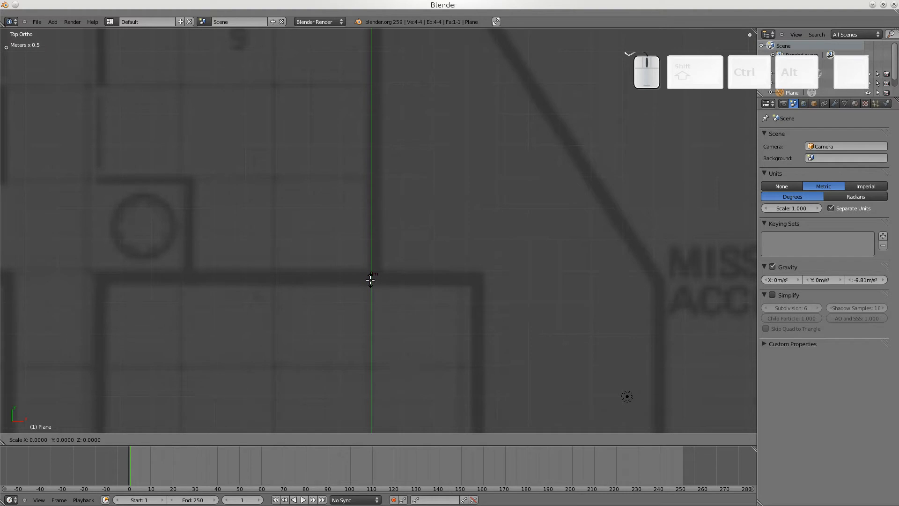
left_click(372, 276)
scroll(371, 276, "up", 6)
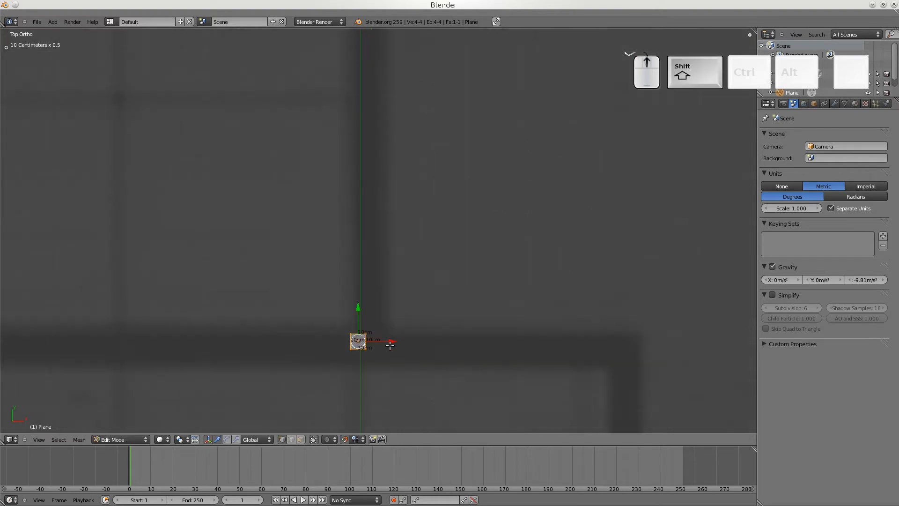
middle_click_drag(390, 345, 400, 214, "shift")
scroll(370, 283, "up", 12)
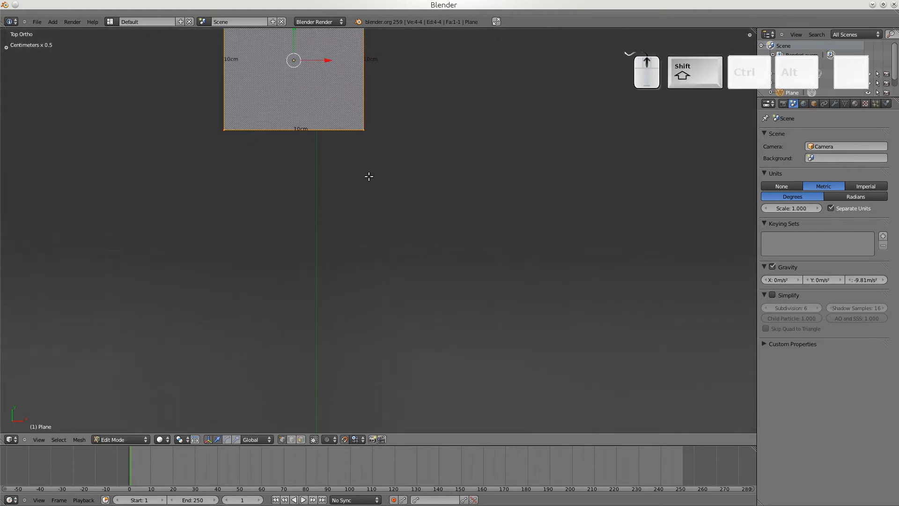
middle_click_drag(369, 176, 412, 358, "shift")
scroll(470, 358, "up", 2)
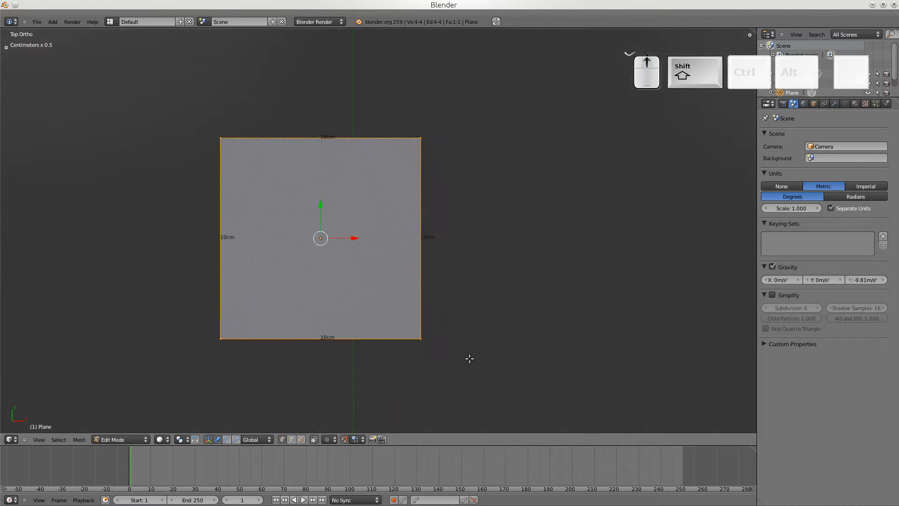
scroll(470, 358, "up", 1)
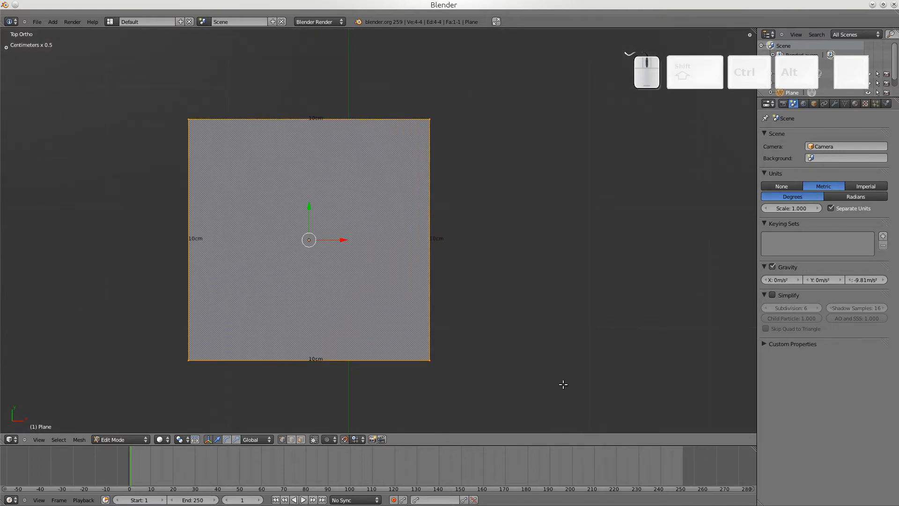
key("s")
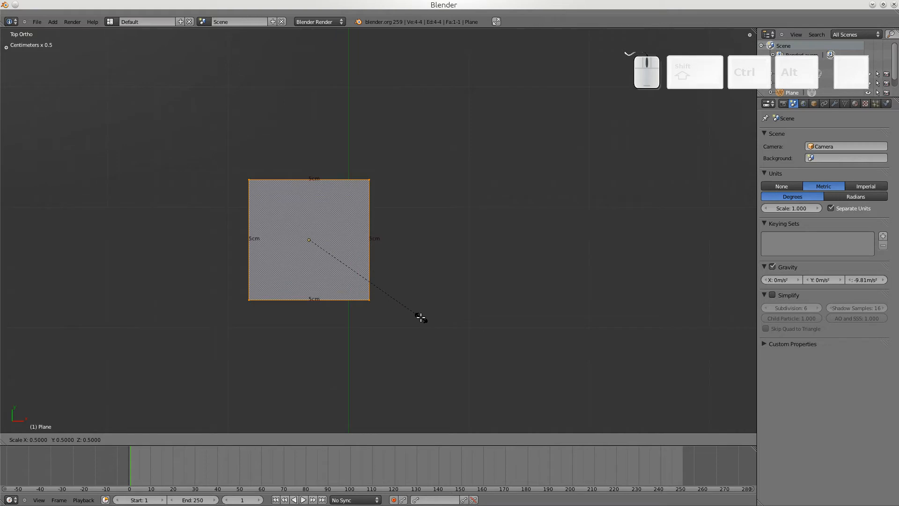
left_click(420, 316)
- Move the plane along X and Y so it sits inside the junction of the vertical and horizontal walls
scroll(416, 315, "down", 10)
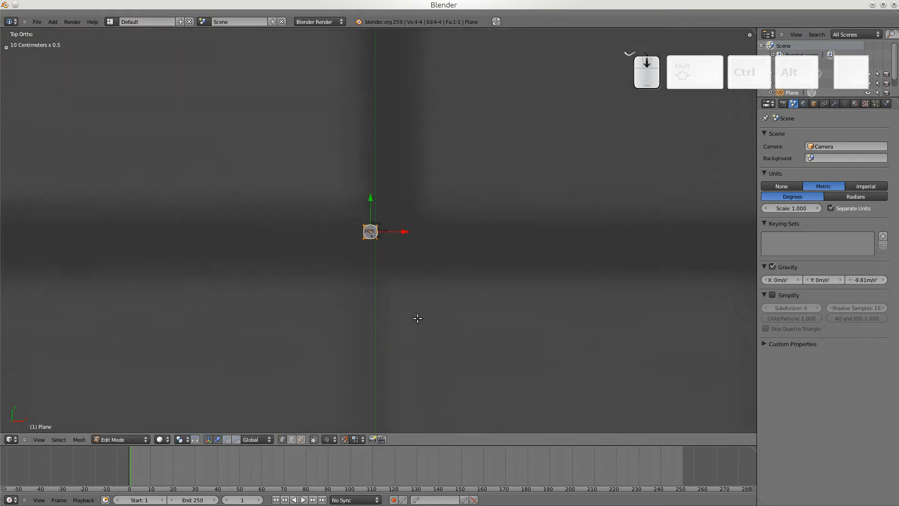
left_click_drag(407, 231, 423, 228)
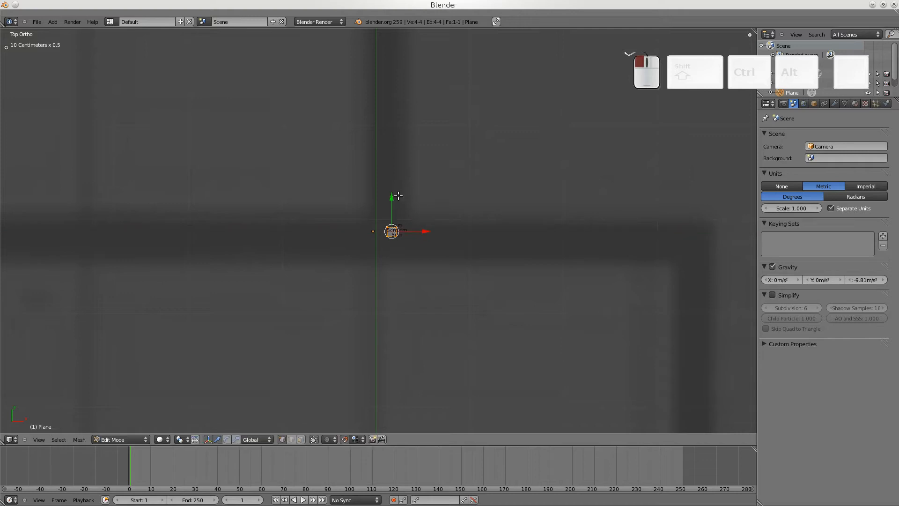
left_click_drag(392, 197, 391, 206)
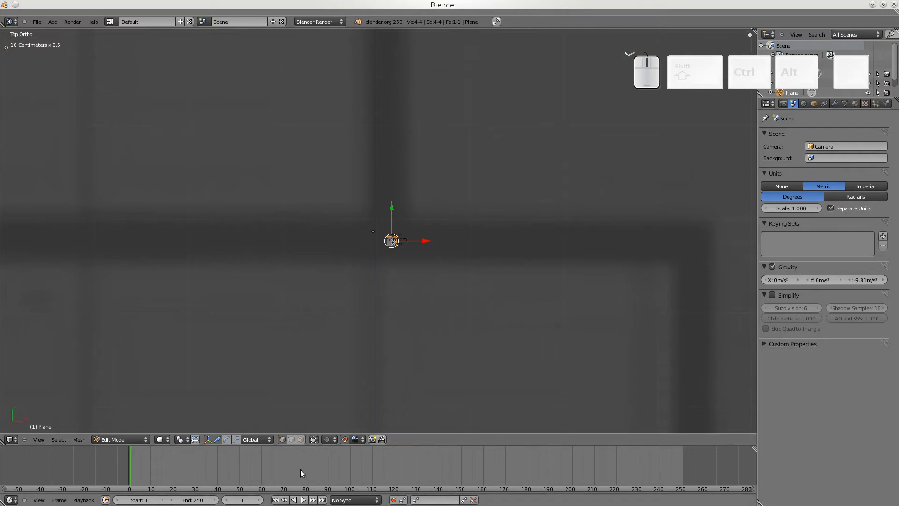
- Switch to edge selection and extrude the plane's upper edge along the vertical wall to the wall junction below the common area
left_click(291, 439)
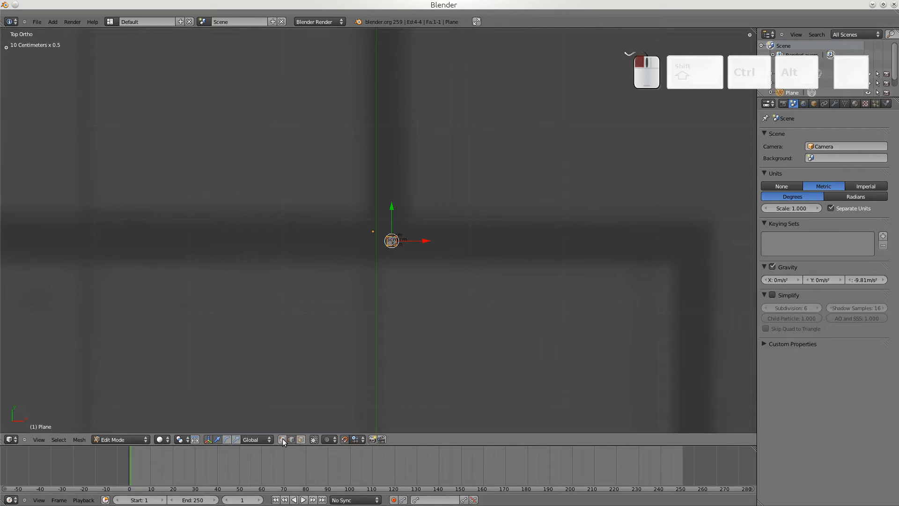
scroll(397, 312, "up", 5)
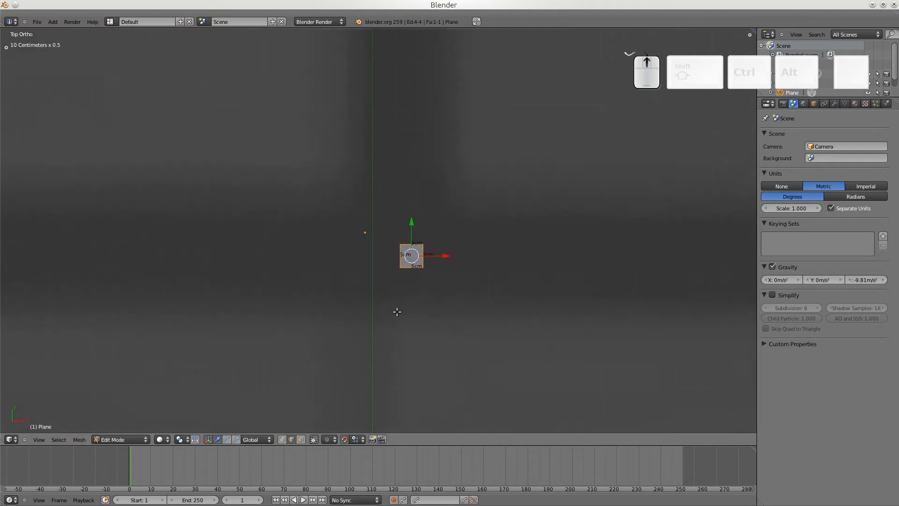
scroll(403, 304, "up", 4)
right_click(458, 265)
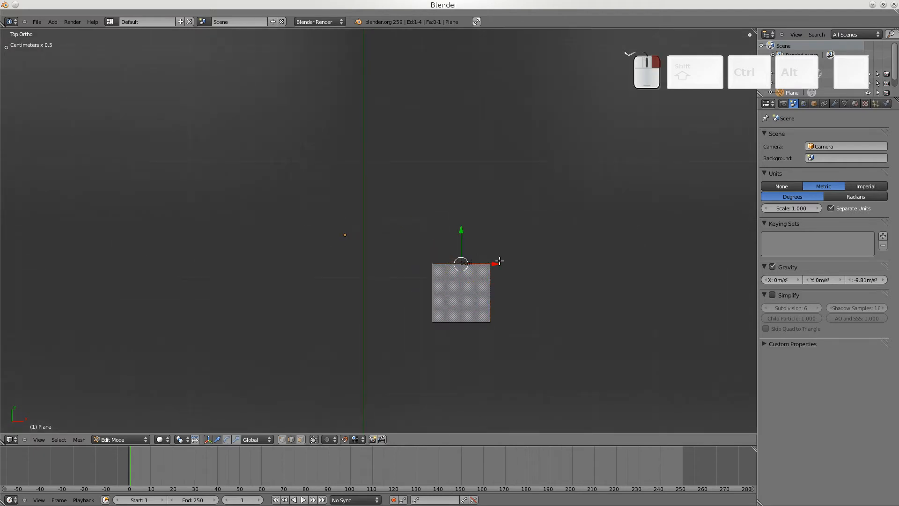
scroll(500, 261, "down", 8)
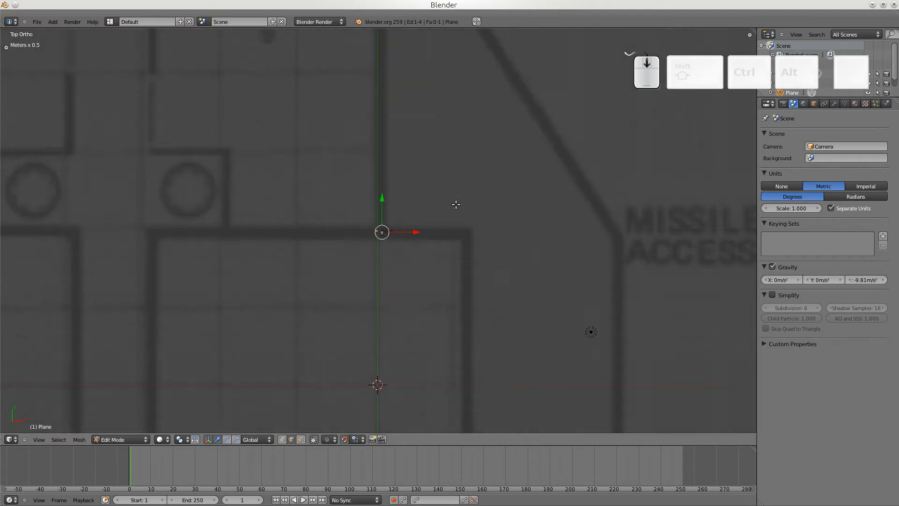
middle_click_drag(417, 170, 438, 339, "shift")
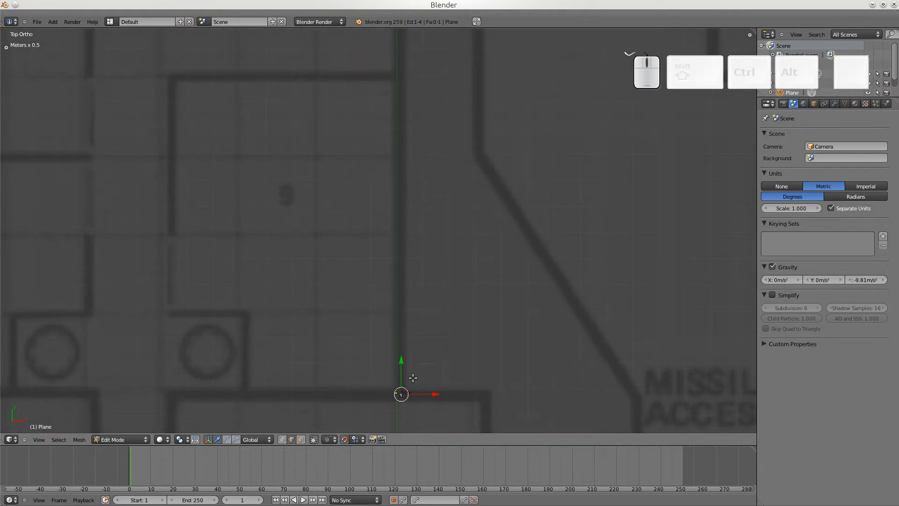
key("e")
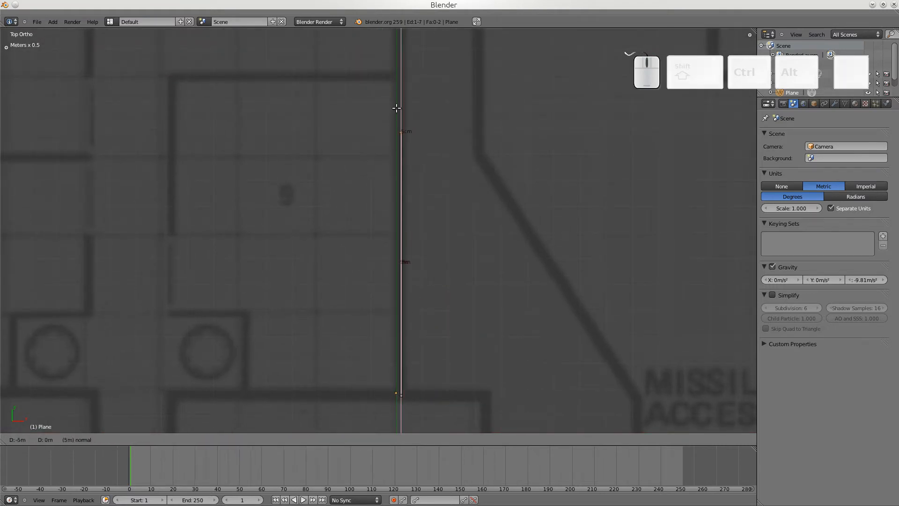
left_click(401, 66)
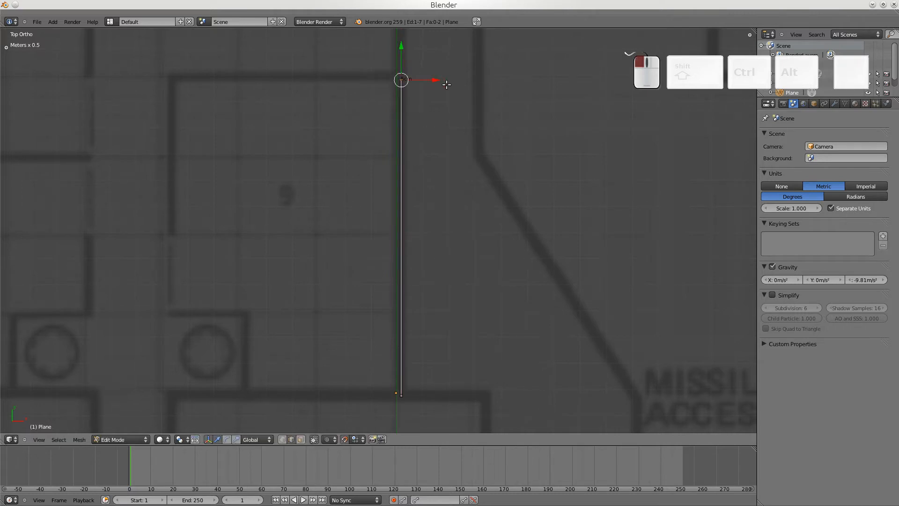
- Try extruding the wall strip's end edge a short distance along Y, and delete the extruded vertices
scroll(441, 177, "up", 5, "shift")
scroll(442, 275, "up", 4)
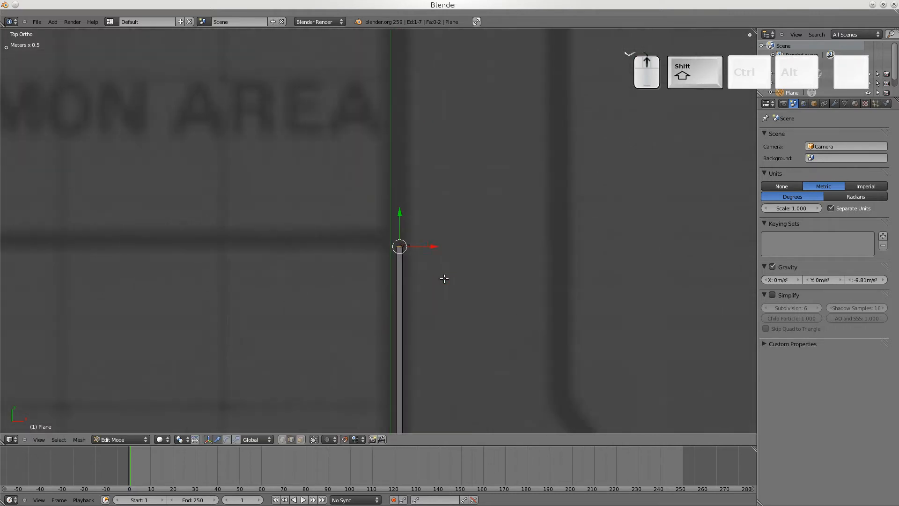
scroll(445, 279, "up", 2, "shift")
scroll(462, 287, "up", 3)
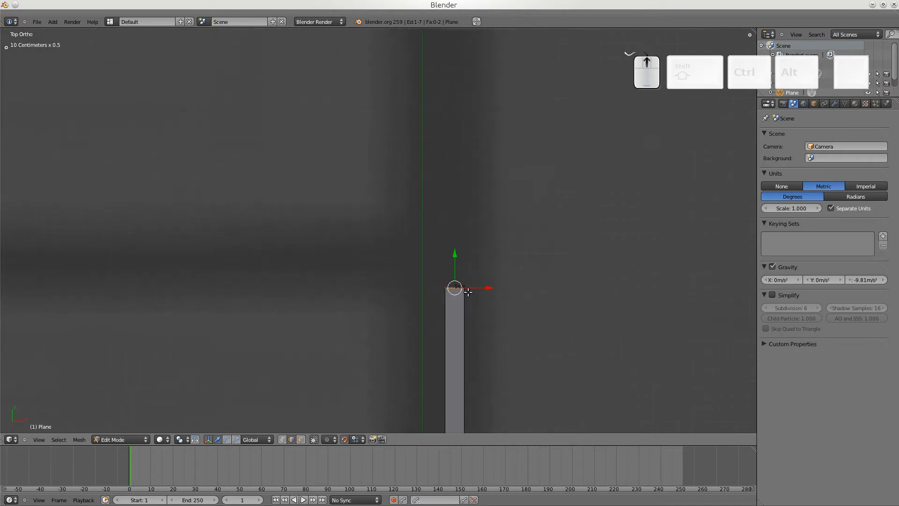
scroll(503, 314, "down", 1, "shift")
key("e")
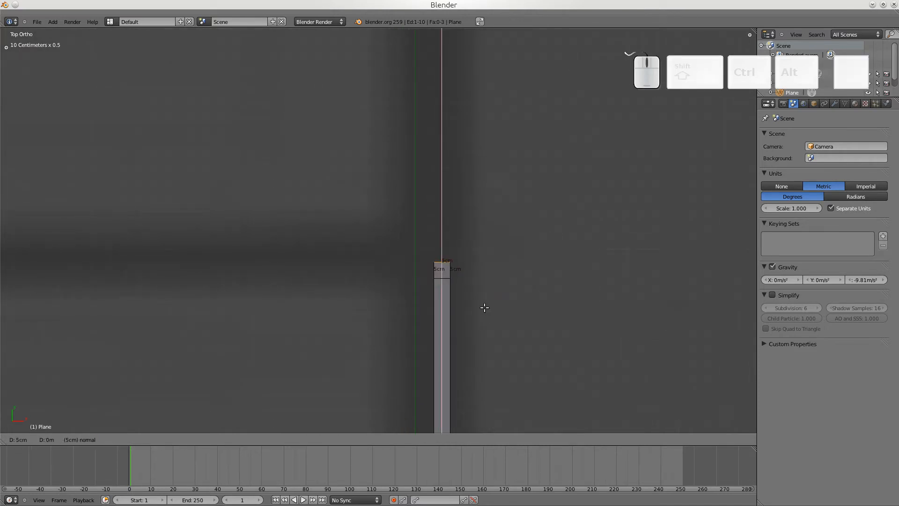
key("Escape")
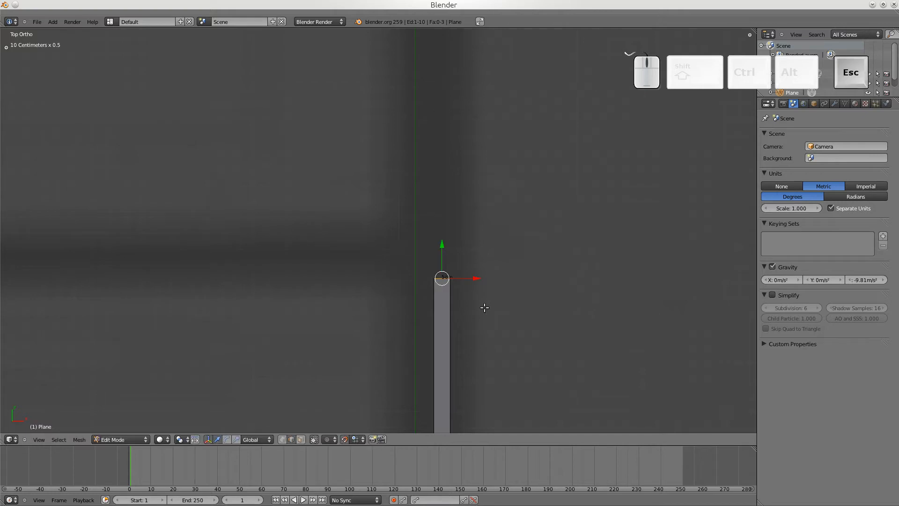
mouse_move(443, 244)
left_mouse_down()
mouse_move(439, 217)
mouse_move(443, 245)
left_mouse_up()
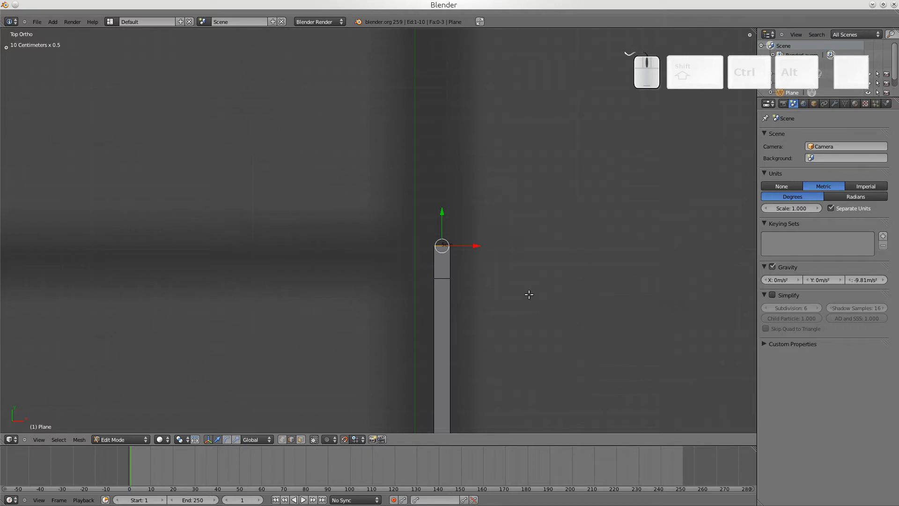
key("x")
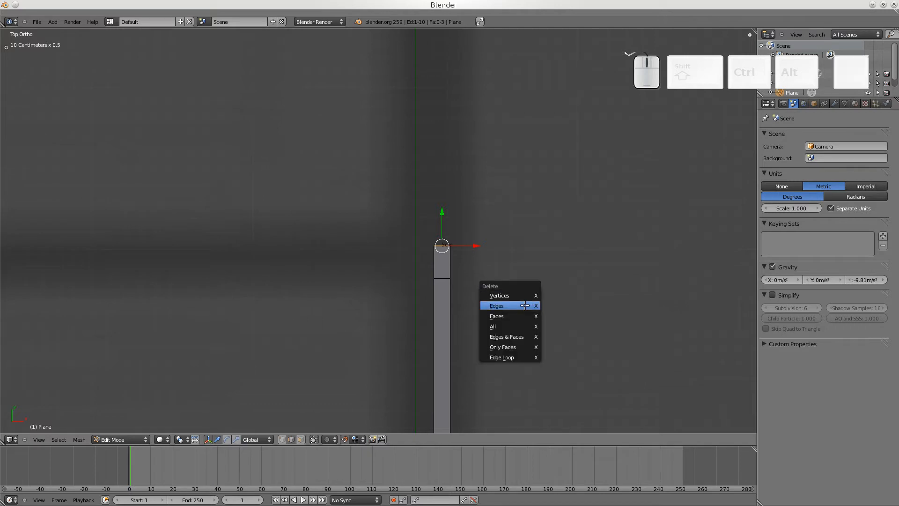
left_click(523, 296)
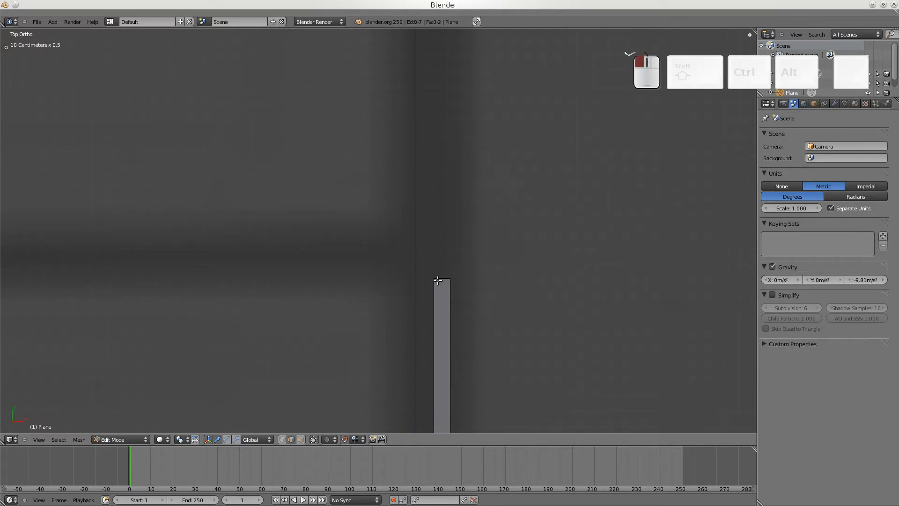
- Select the wall strip's upper end edge and nudge it along Y toward the middle of the horizontal wall
right_click(437, 280)
left_click_drag(445, 243, 443, 229)
scroll(509, 285, "up", 3)
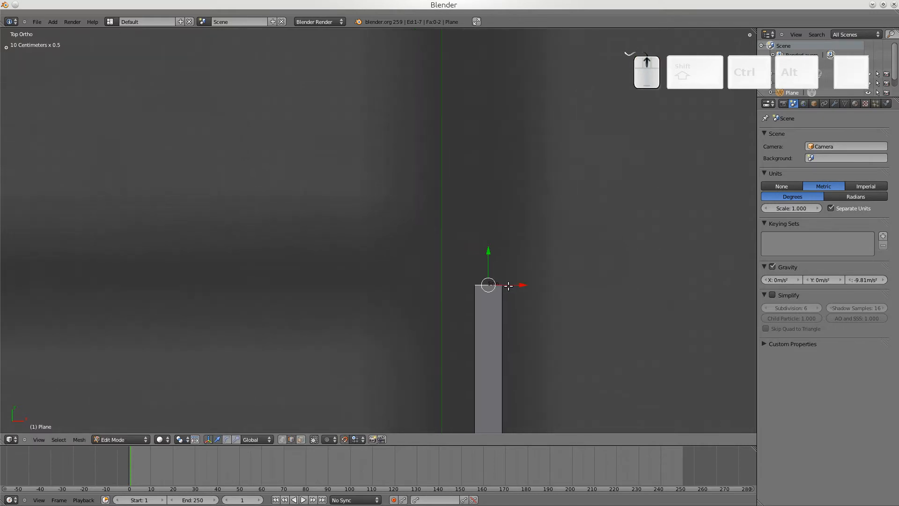
- Extrude the wall strip's end edge a short distance, and pull the new edge back in finer increments to leave a very thin segment
scroll(510, 288, "down", 10)
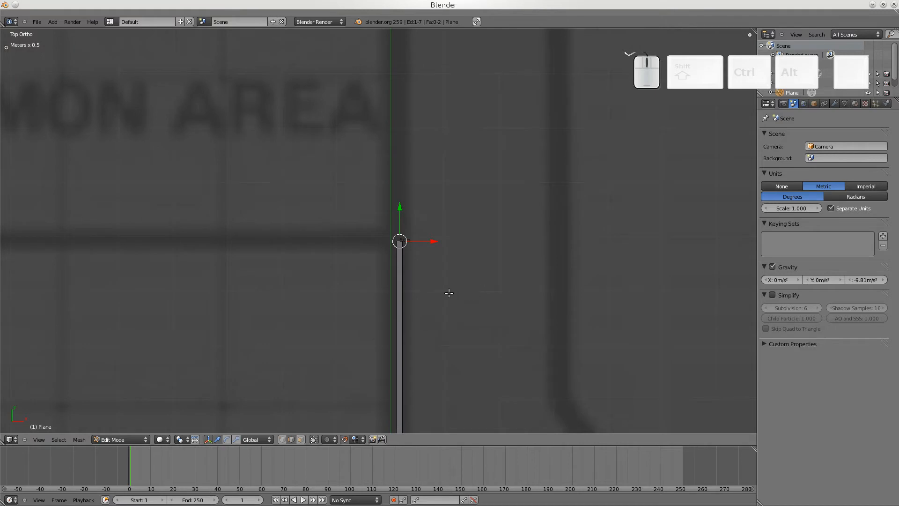
key("e")
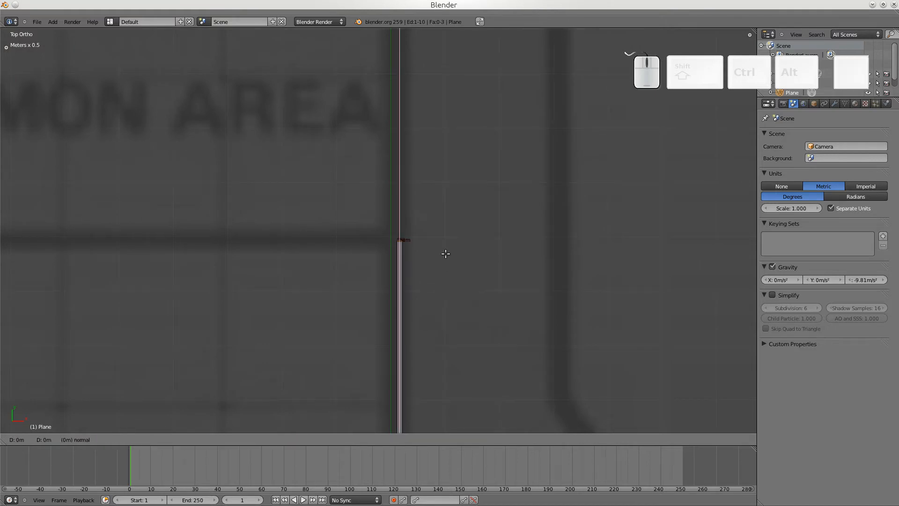
key("shift")
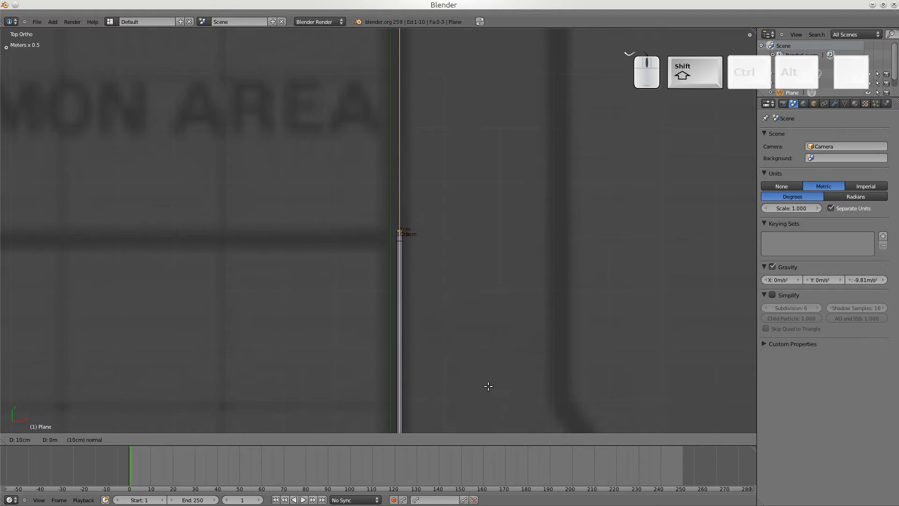
left_click(513, 409)
scroll(483, 343, "up", 10)
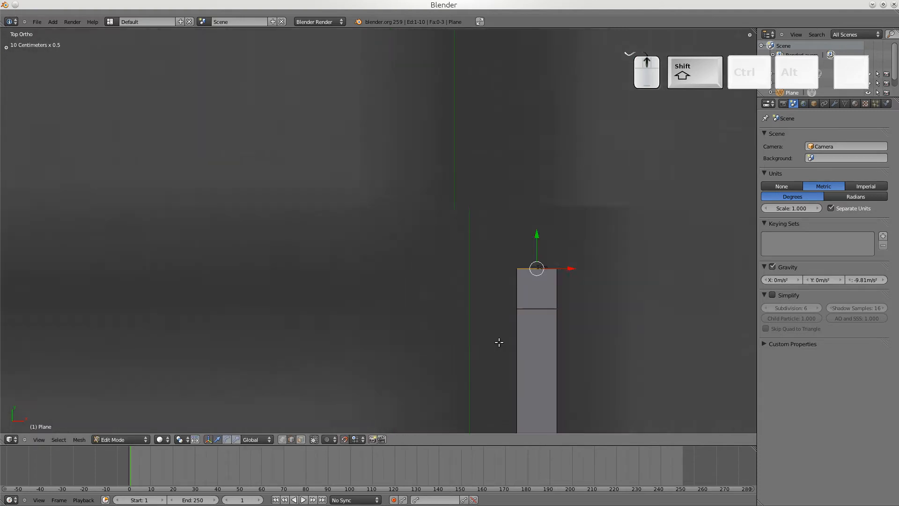
middle_click_drag(672, 328, 533, 274, "shift")
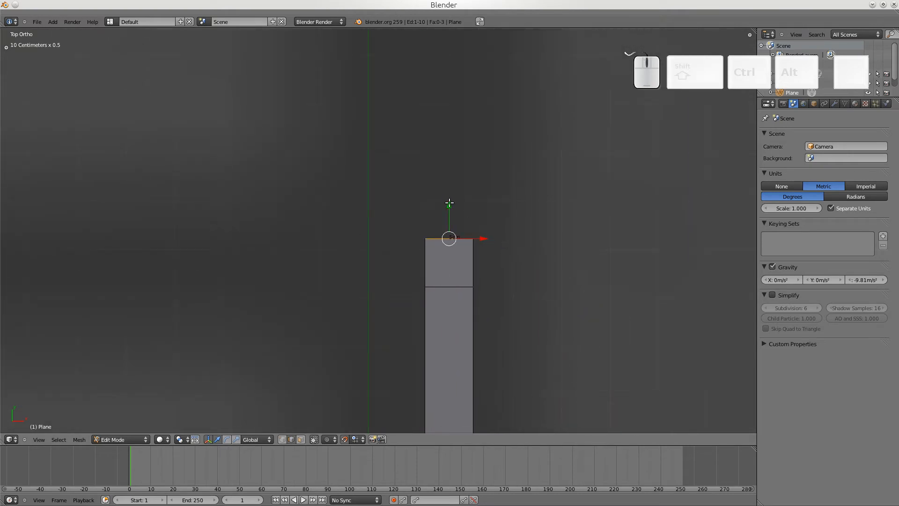
left_click_drag(449, 205, 505, 454)
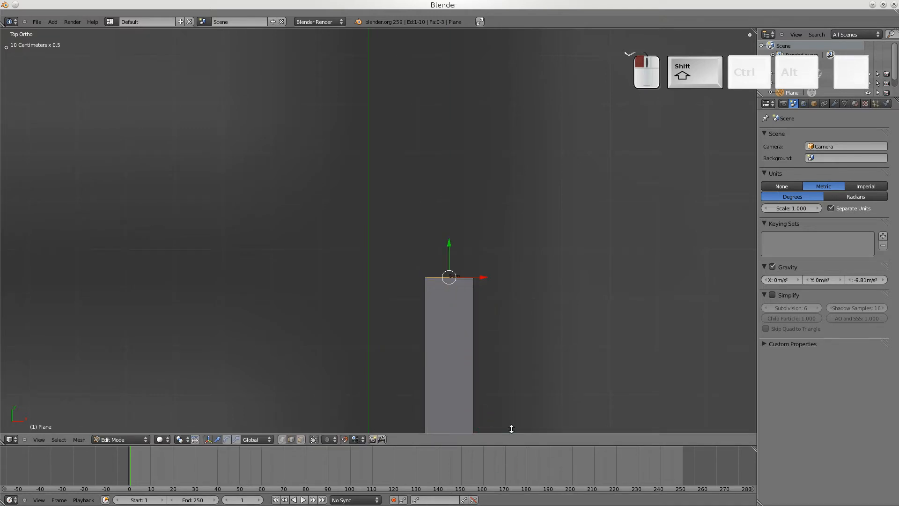
- Extrude the wall strip's end edge again and move it further up along the straight wall beside the common area
scroll(505, 365, "down", 4)
scroll(502, 363, "down", 5)
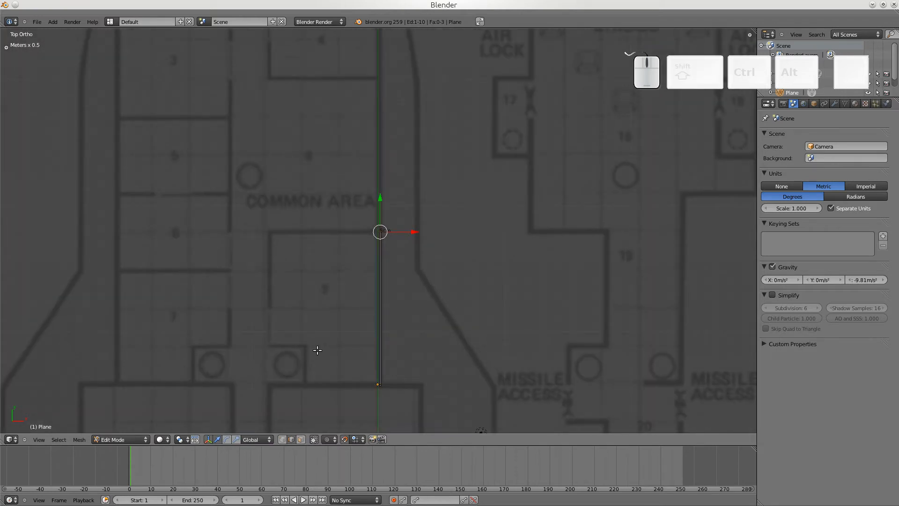
scroll(408, 279, "up", 10)
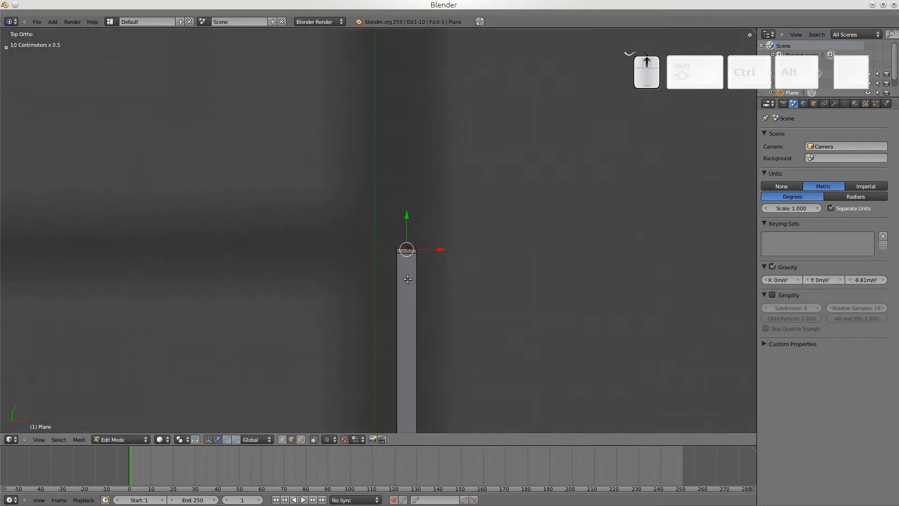
scroll(433, 232, "down", 3)
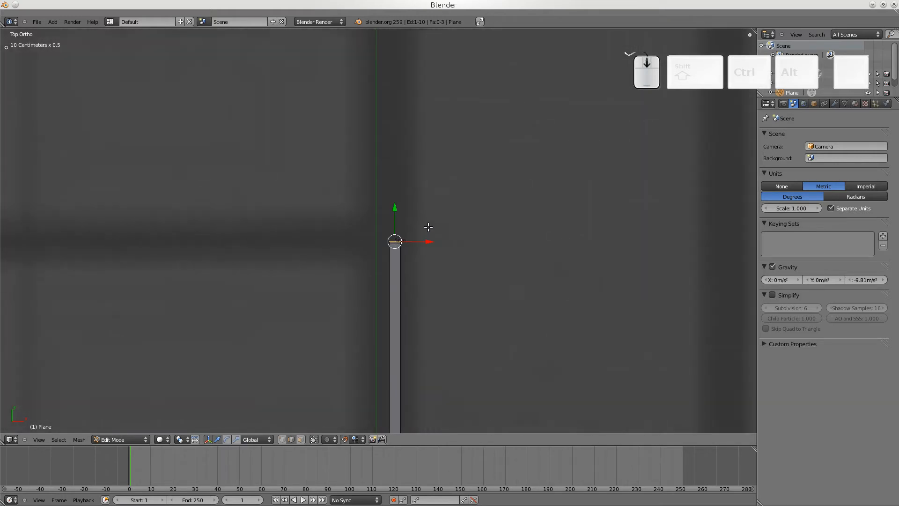
key("e")
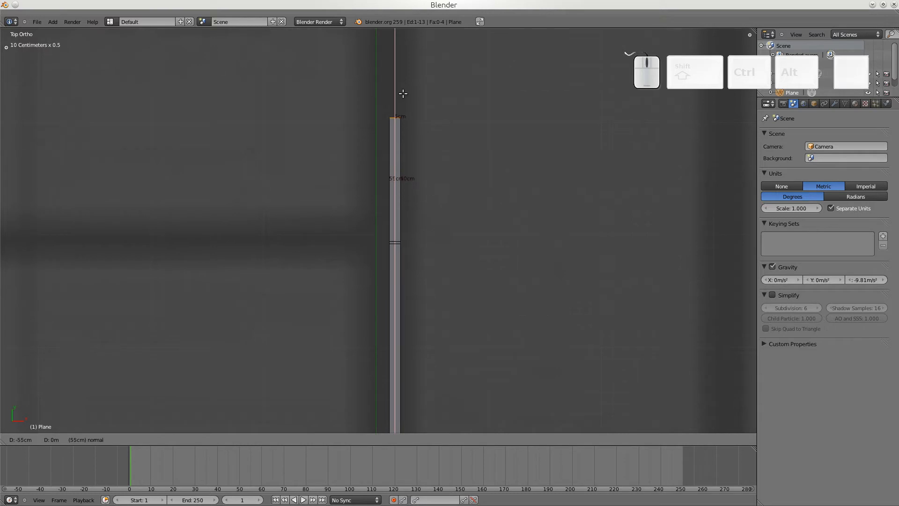
left_click(436, 124)
scroll(462, 149, "down", 4)
middle_click_drag(426, 131, 415, 311, "shift")
left_click_drag(375, 324, 357, 71)
scroll(445, 183, "down", 5)
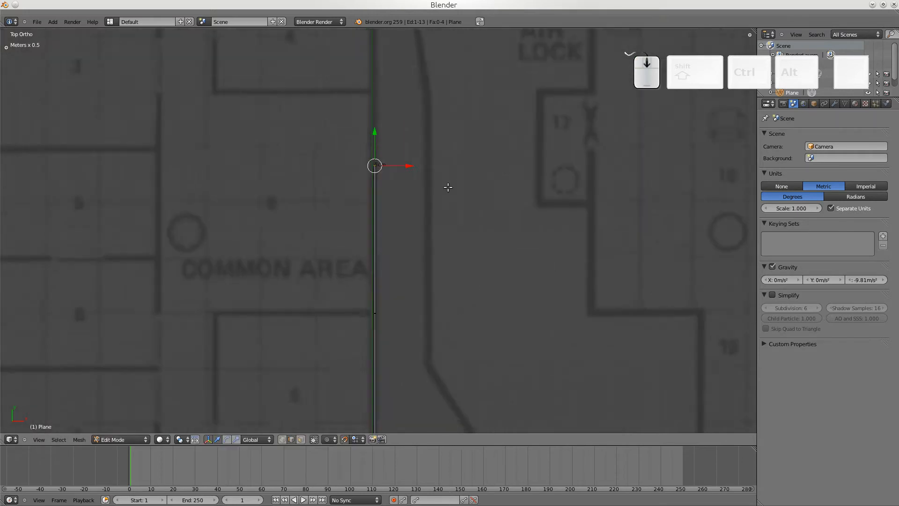
- Move the wall strip's end edge up along Y to the horizontal wall between the common area and compartment 4
left_click_drag(373, 143, 368, 86)
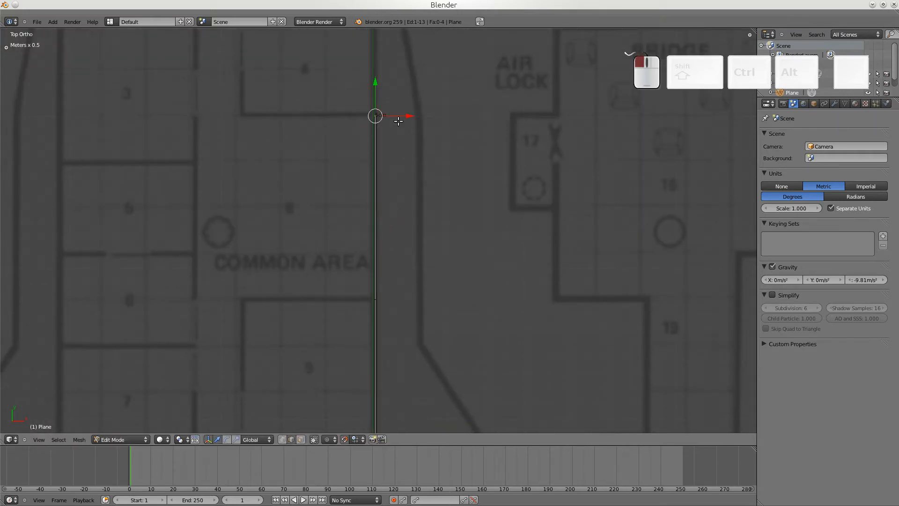
scroll(399, 120, "up", 3)
middle_click_drag(399, 120, 382, 362, "shift")
scroll(394, 279, "up", 10)
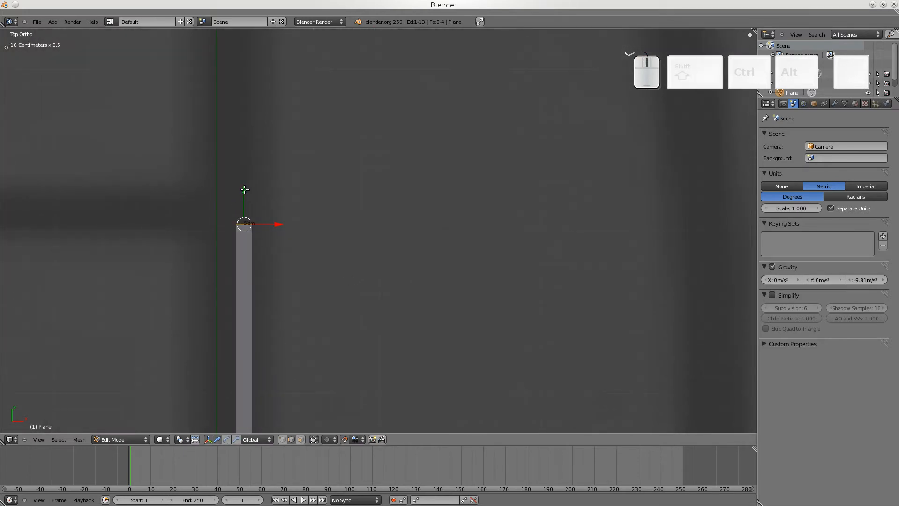
left_click_drag(243, 190, 244, 190)
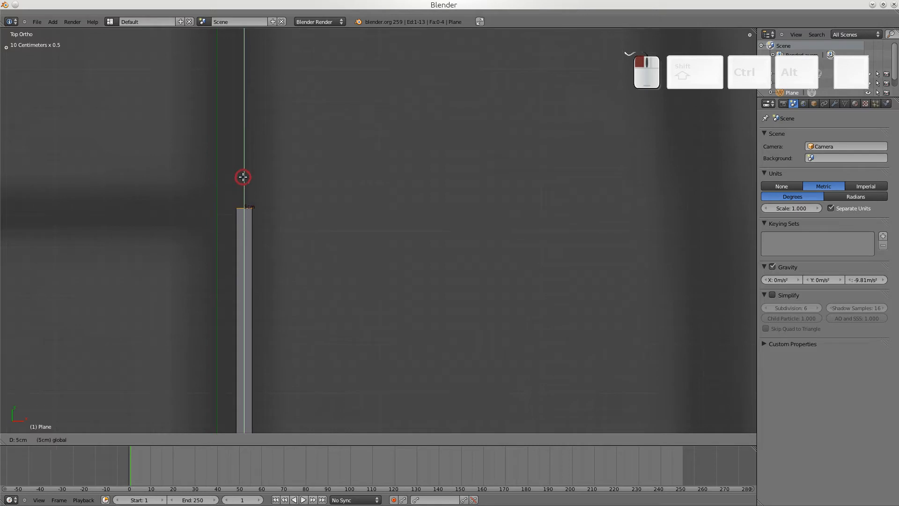
left_click(243, 177)
- Extrude the end edge along Y in finer increments to leave a very thin segment at the wall junction
key("e")
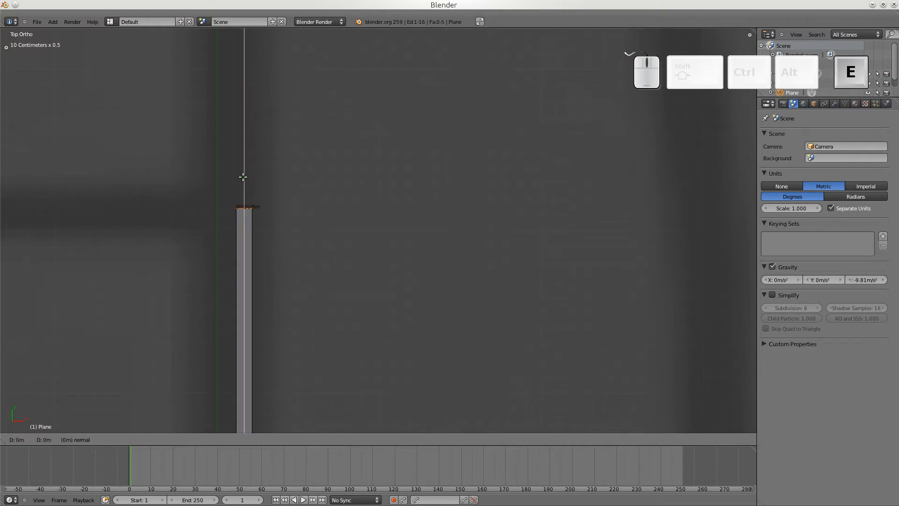
key("shift")
left_click(244, 168)
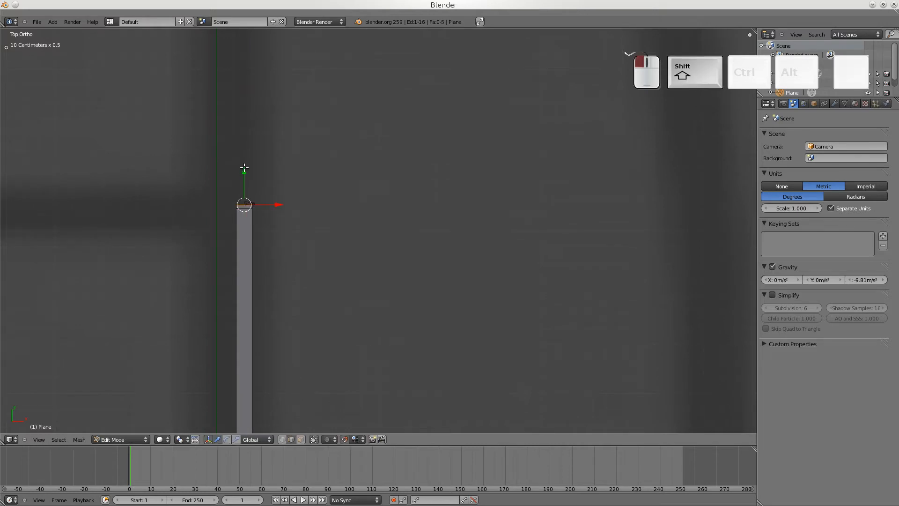
- Extrude the end edge again and move it up along Y beside compartment 4 to its upper wall
key("e")
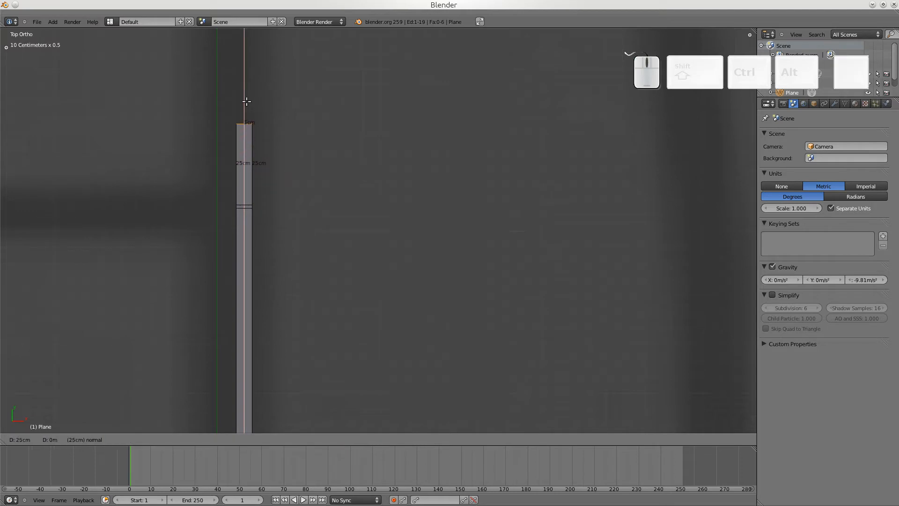
left_click(245, 77)
scroll(276, 131, "down", 5)
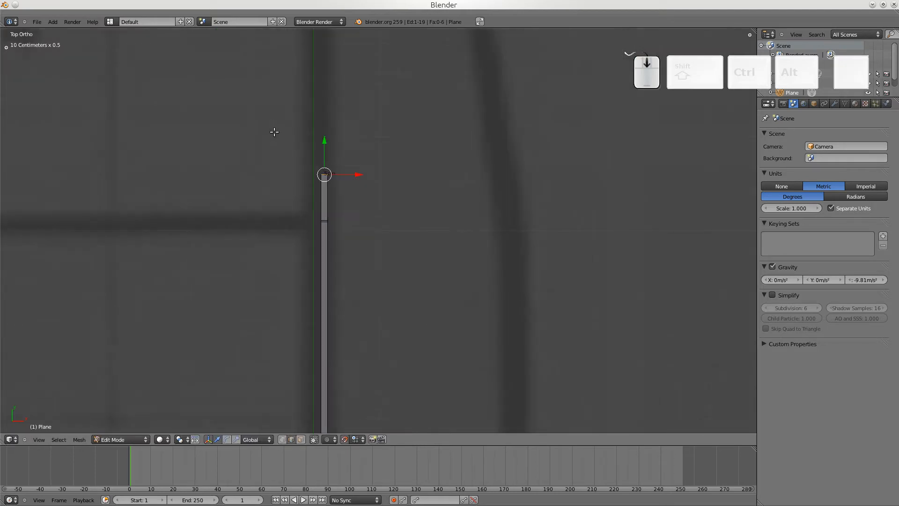
scroll(297, 162, "down", 2)
left_click_drag(365, 178, 354, 77)
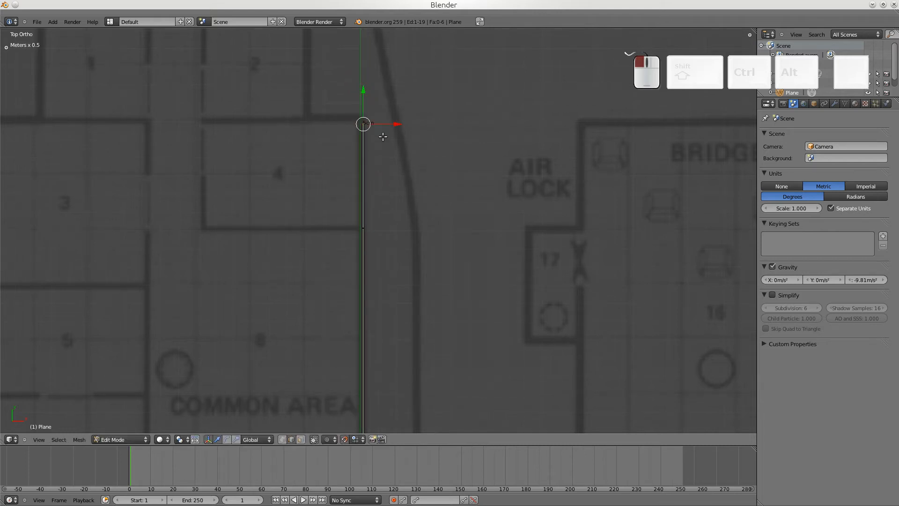
- Align the end edge with the wall corner above compartment 4 and extrude it 5 cm along Y as a corner segment
scroll(384, 136, "up", 5)
scroll(376, 172, "up", 2, "shift")
scroll(394, 387, "up", 3, "shift")
scroll(408, 373, "up", 3)
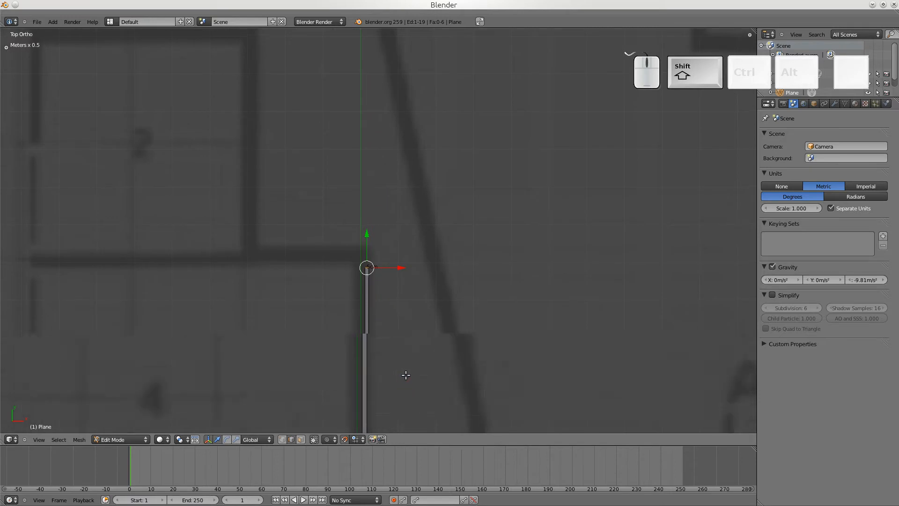
scroll(421, 343, "up", 1)
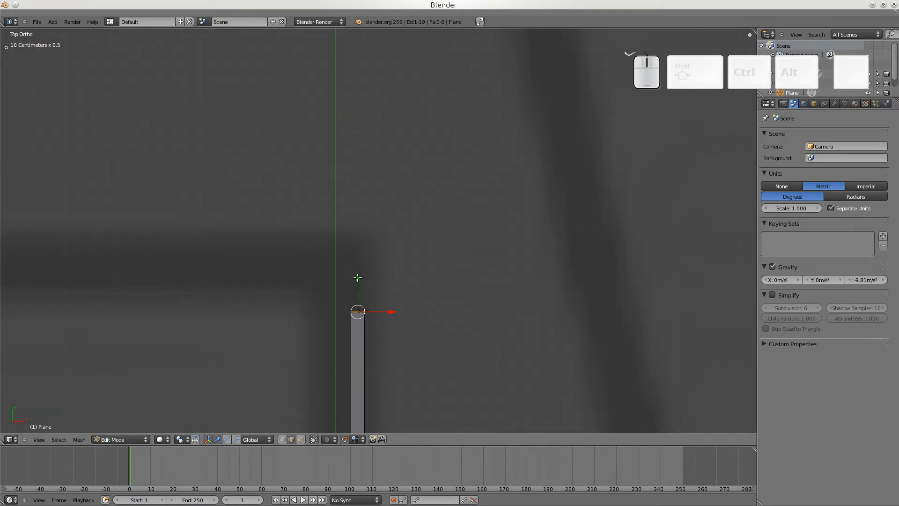
left_click_drag(358, 277, 355, 252)
key("e")
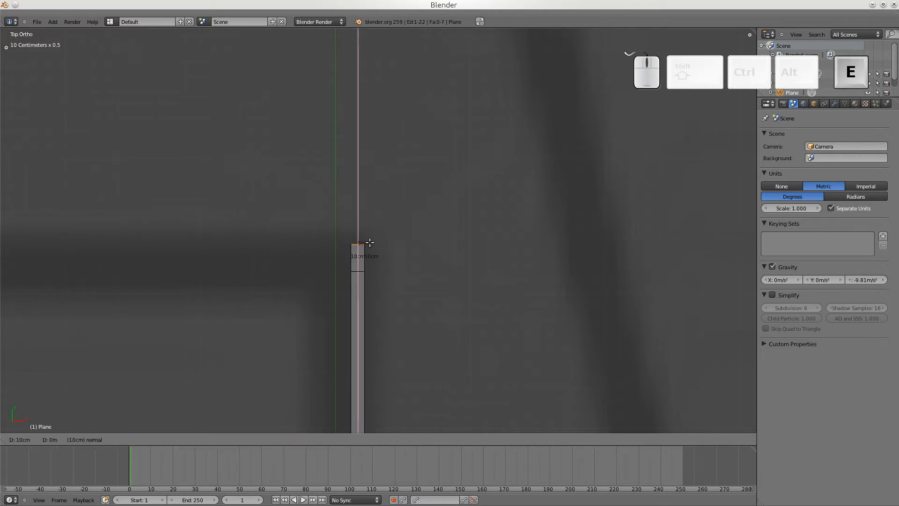
left_click(367, 256)
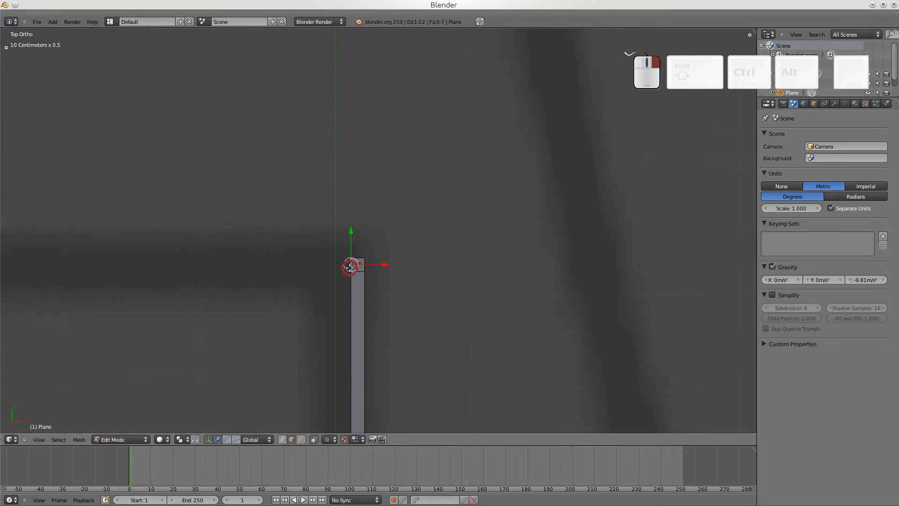
- Extrude the corner segment's side edge 1.5 m along X to compartment 2's side wall, and extrude a further 5 cm corner segment
scroll(428, 315, "down", 3)
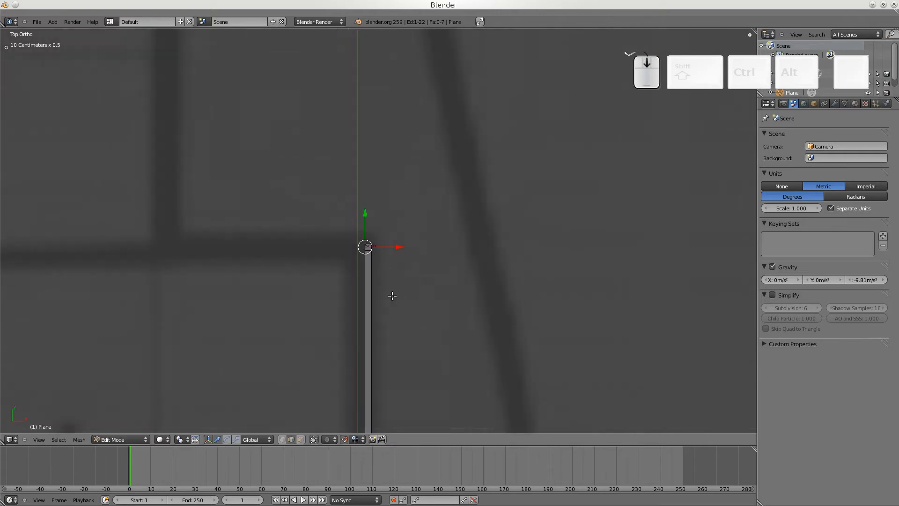
key("e")
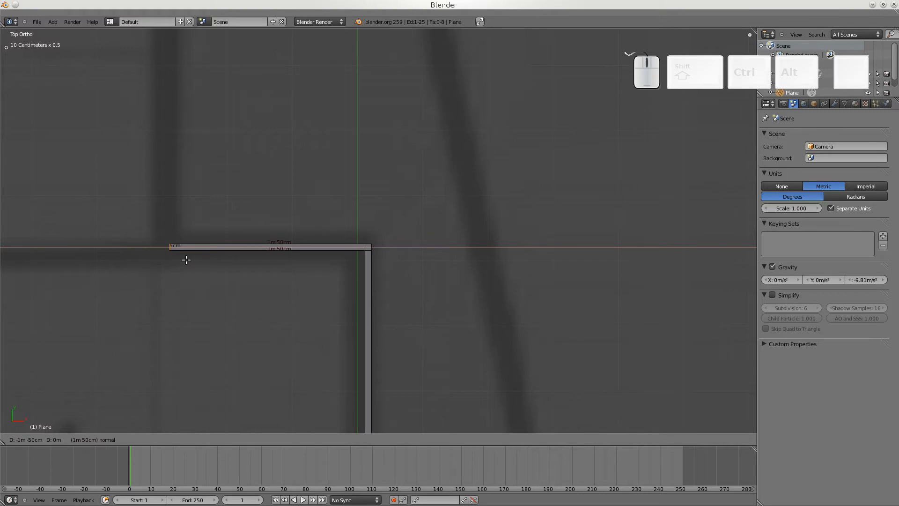
left_click(185, 259)
key("e")
left_click(181, 260)
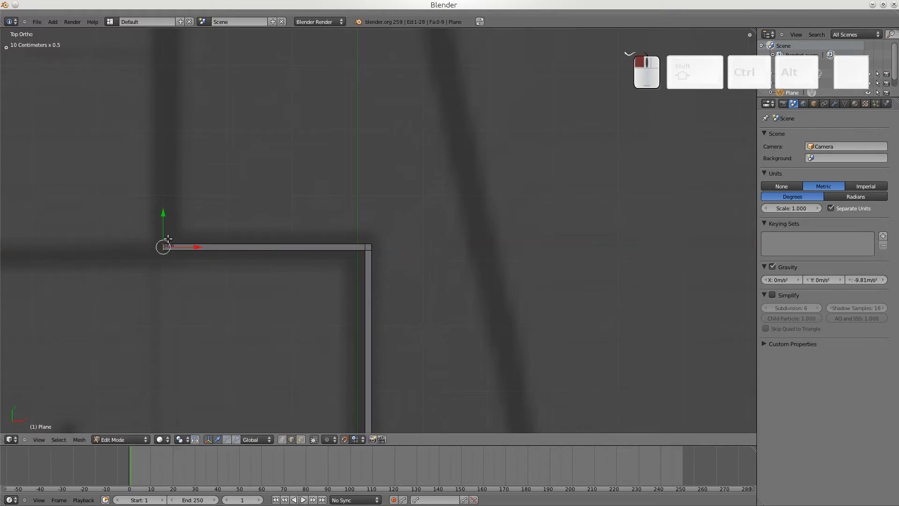
- Extrude the new corner segment's upper edge about 1 m along Y, and move it further up to compartment 2's upper wall
left_click_drag(168, 238, 169, 211)
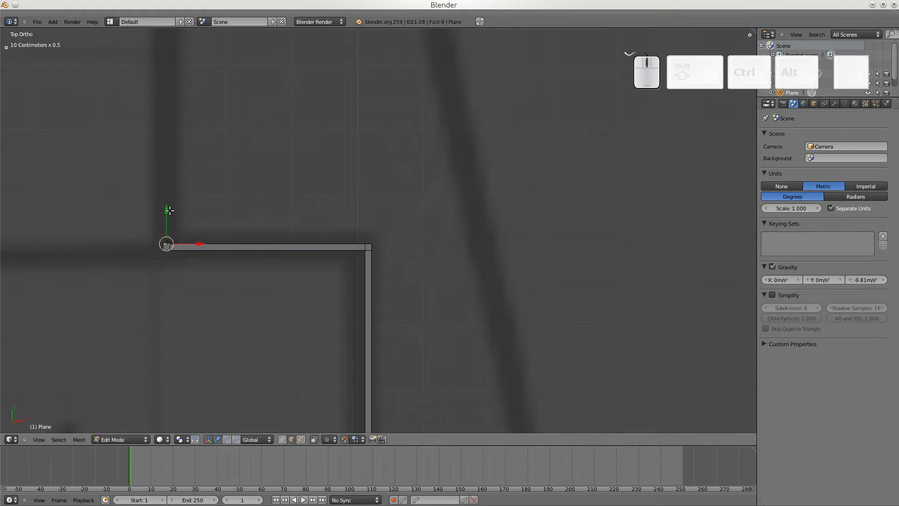
key("e")
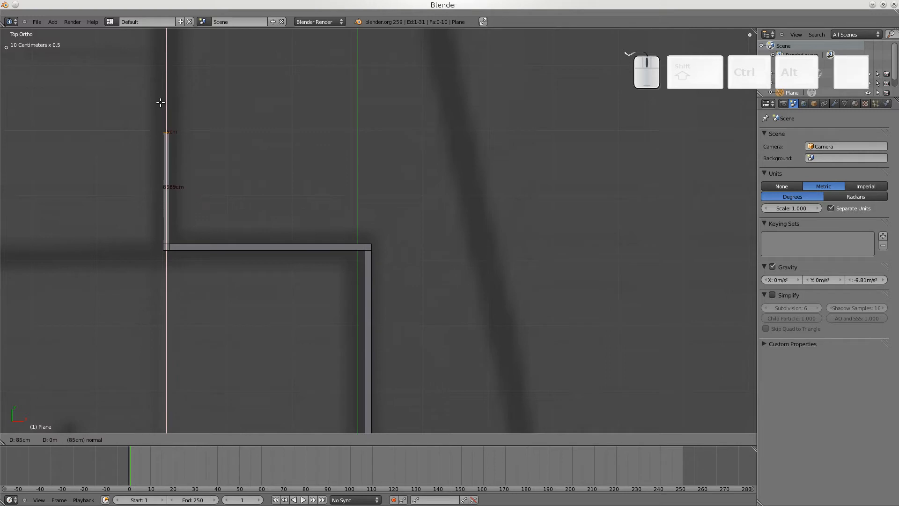
left_click(160, 81)
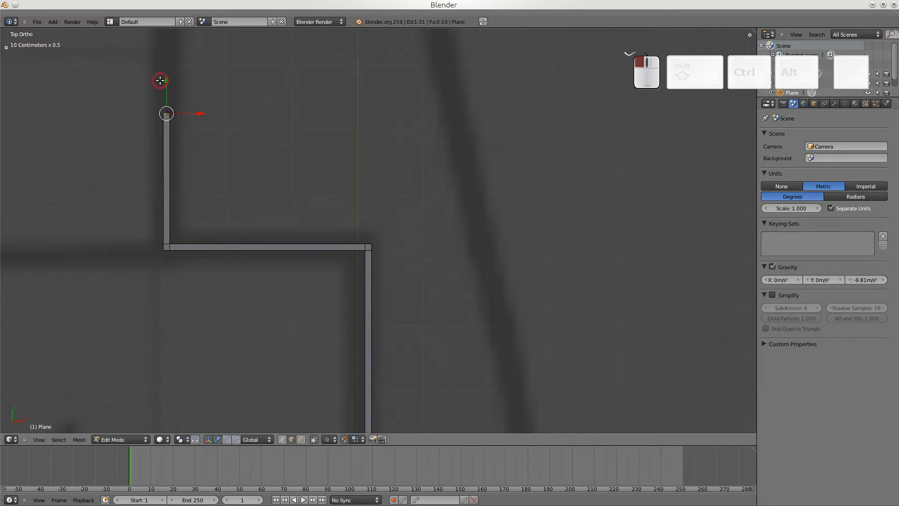
scroll(193, 121, "down", 6)
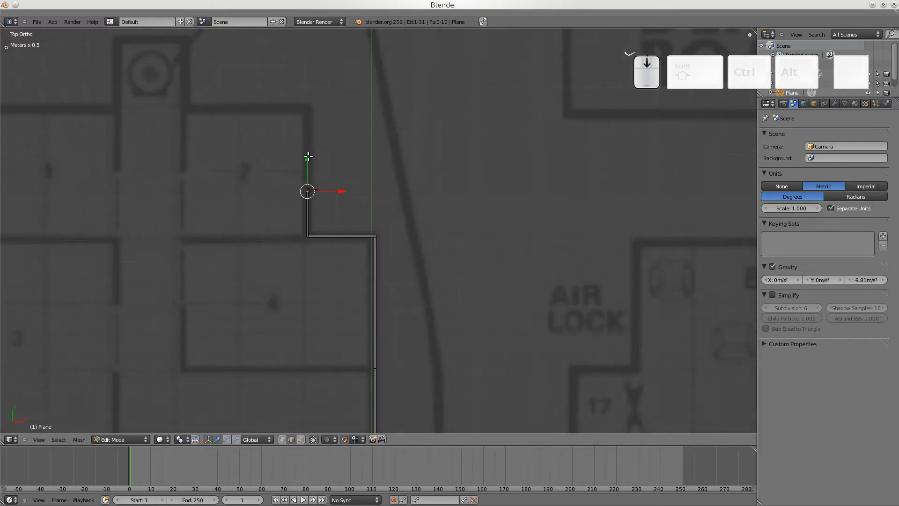
left_click_drag(308, 156, 300, 87)
scroll(307, 125, "down", 2)
middle_click_drag(331, 154, 391, 230, "shift")
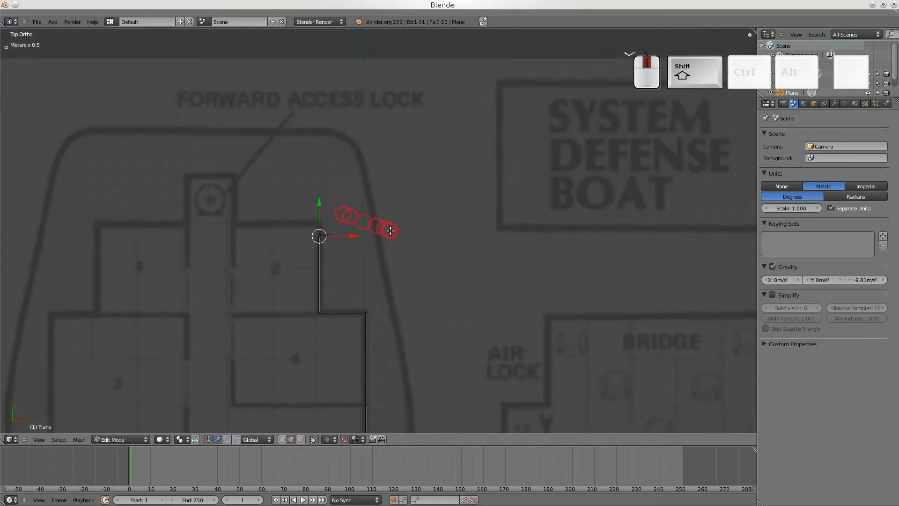
scroll(390, 230, "up", 5)
left_click_drag(202, 202, 202, 172)
- Lower the end edge along Y into compartment 2's upper wall corner and extrude it 5 cm as a corner segment
scroll(198, 215, "up", 4)
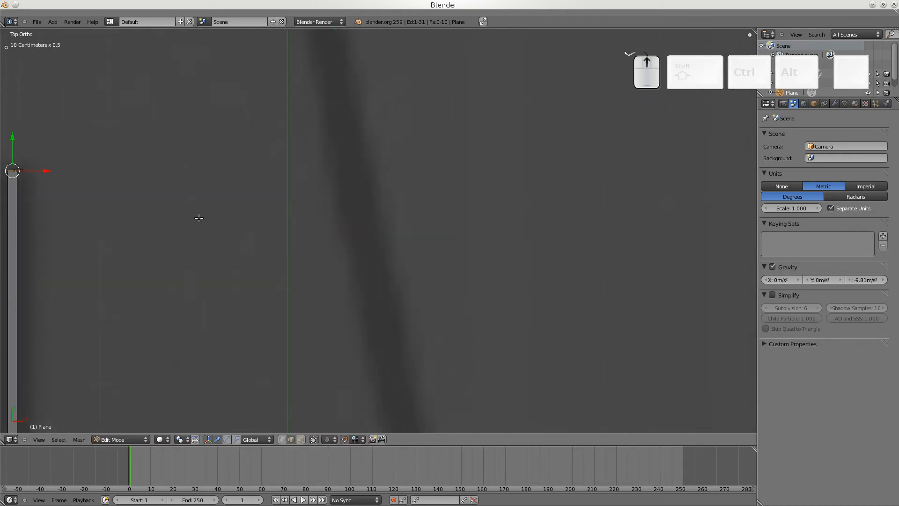
middle_click_drag(199, 215, 393, 227, "shift")
middle_click_drag(489, 244, 489, 244, "shift")
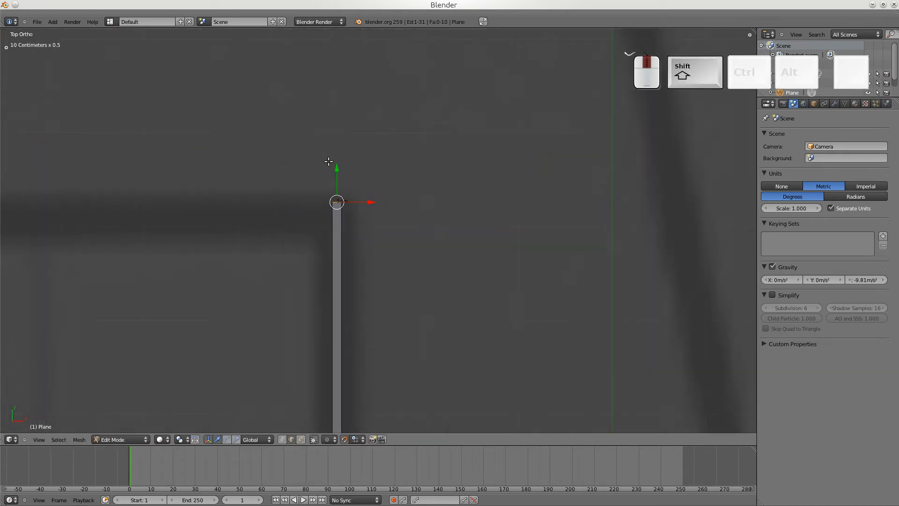
left_click_drag(337, 170, 340, 189)
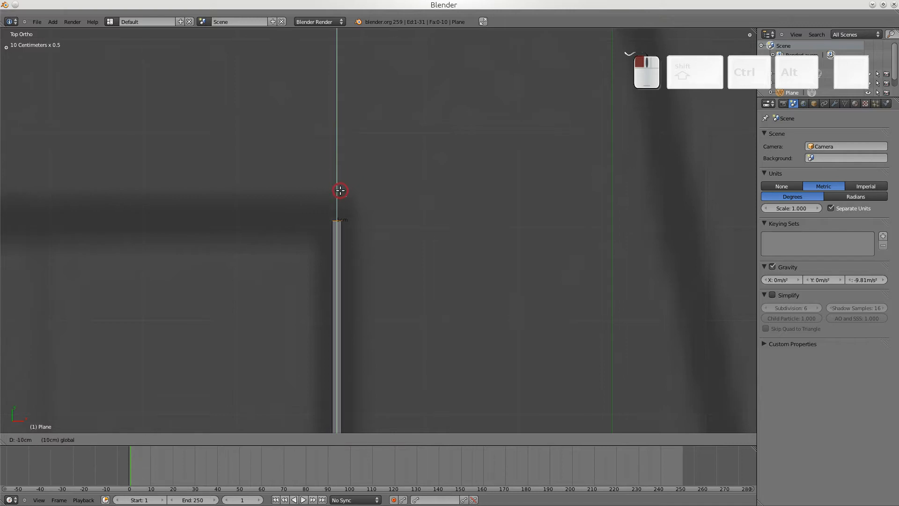
left_click_drag(340, 190, 340, 197)
key("e")
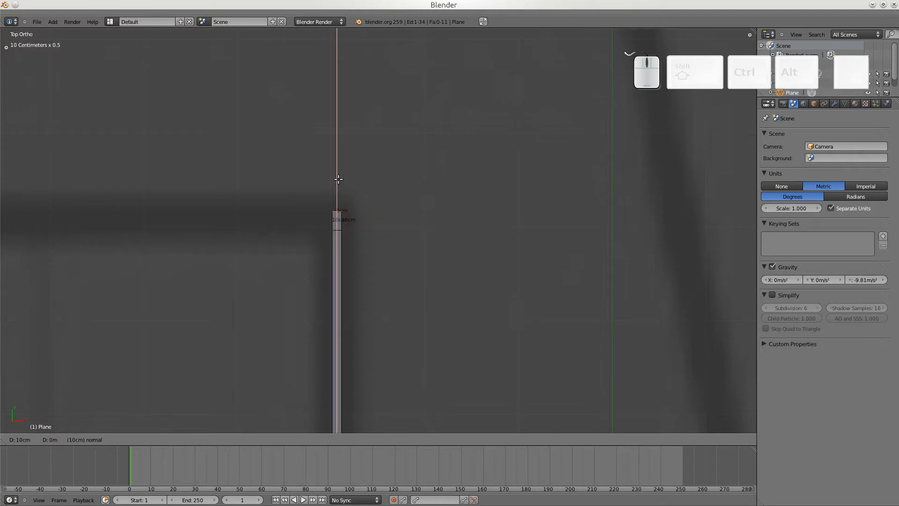
key("shift")
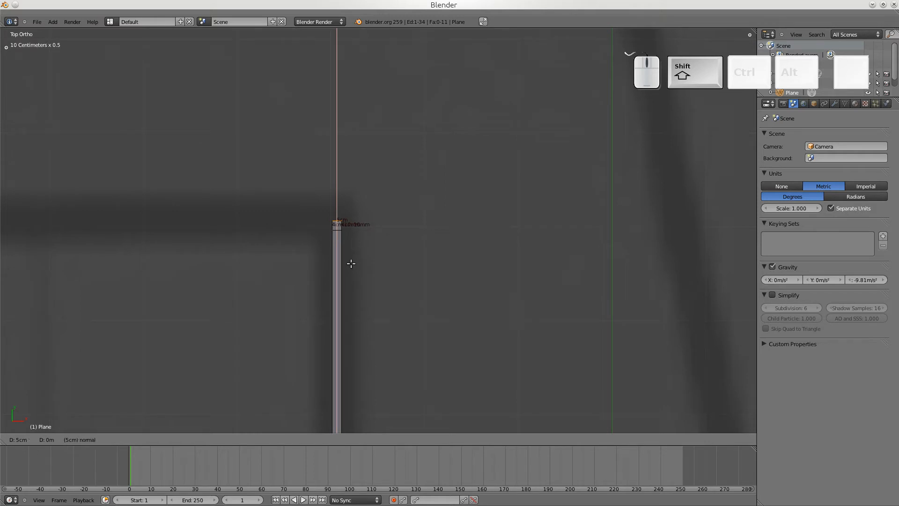
left_click(351, 263)
- Try to nudge the corner segment's upper edge along Y in finer increments
scroll(351, 275, "up", 8)
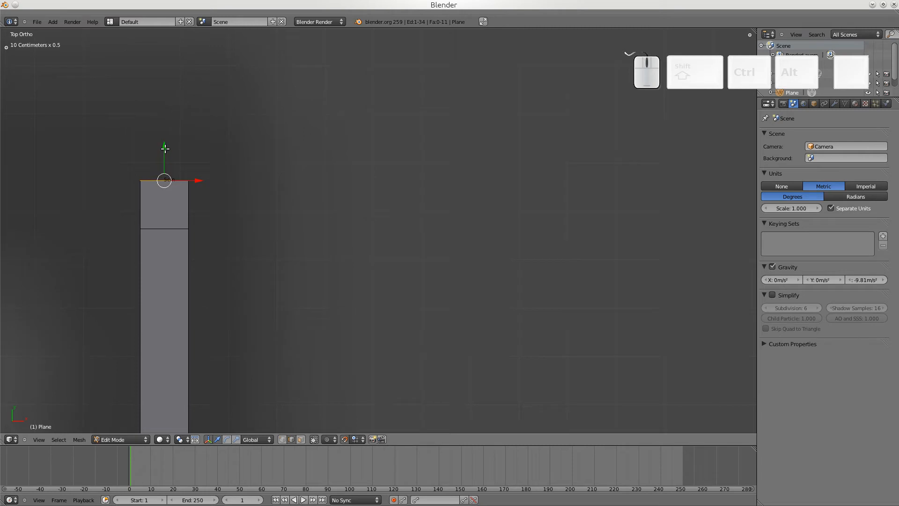
key("g")
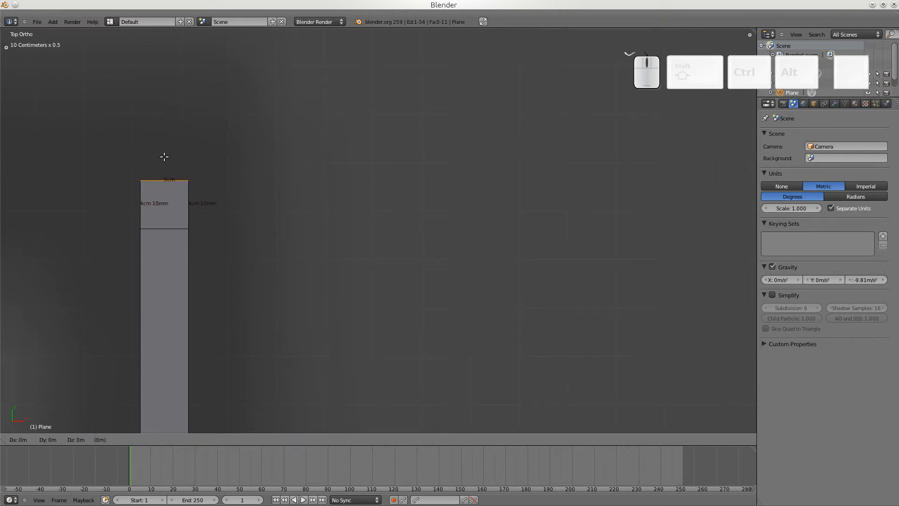
key("shift")
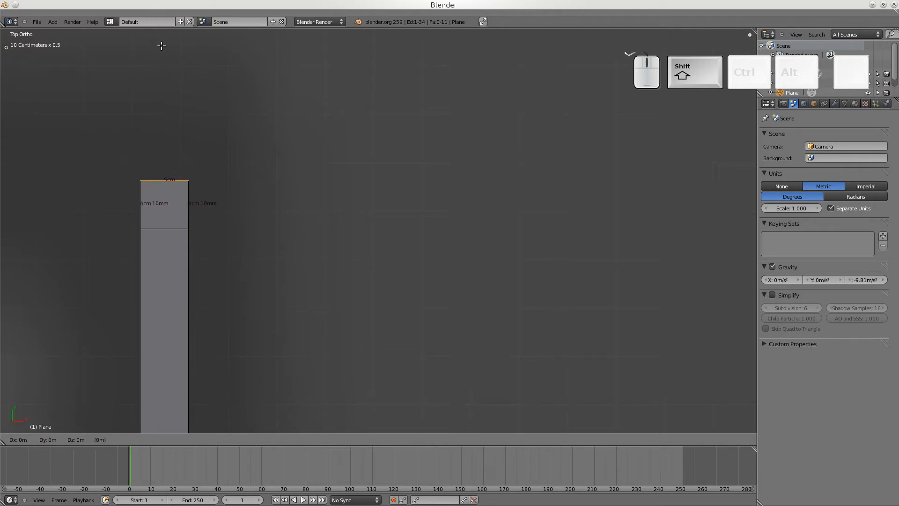
left_click(162, 46)
middle_click_drag(217, 163, 388, 208, "shift")
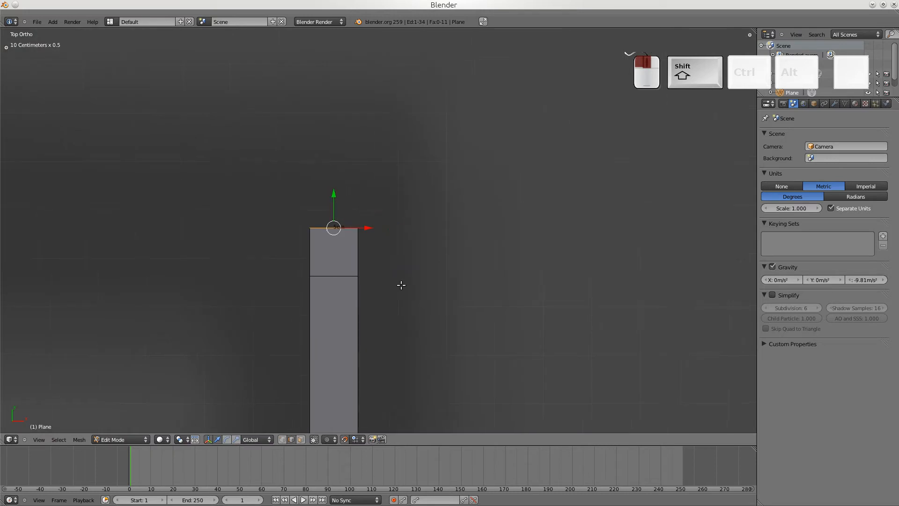
scroll(402, 285, "up", 6)
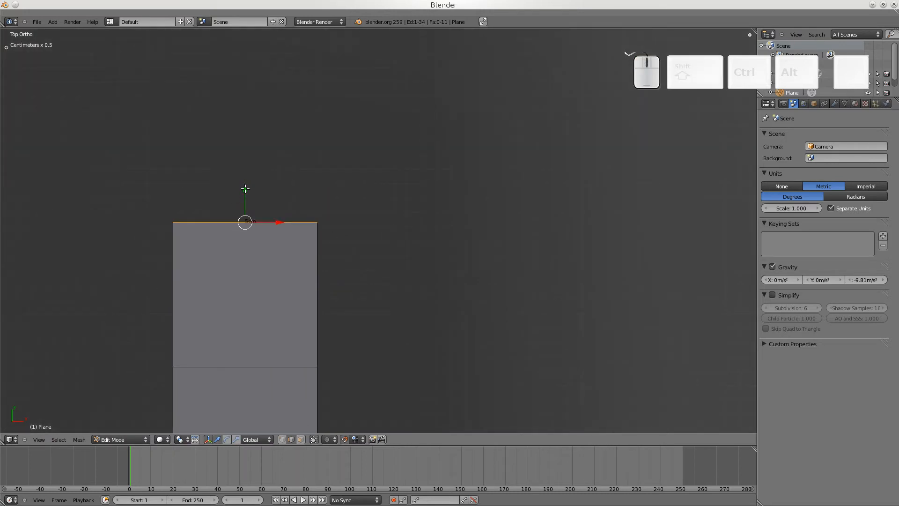
left_click_drag(245, 189, 241, 360)
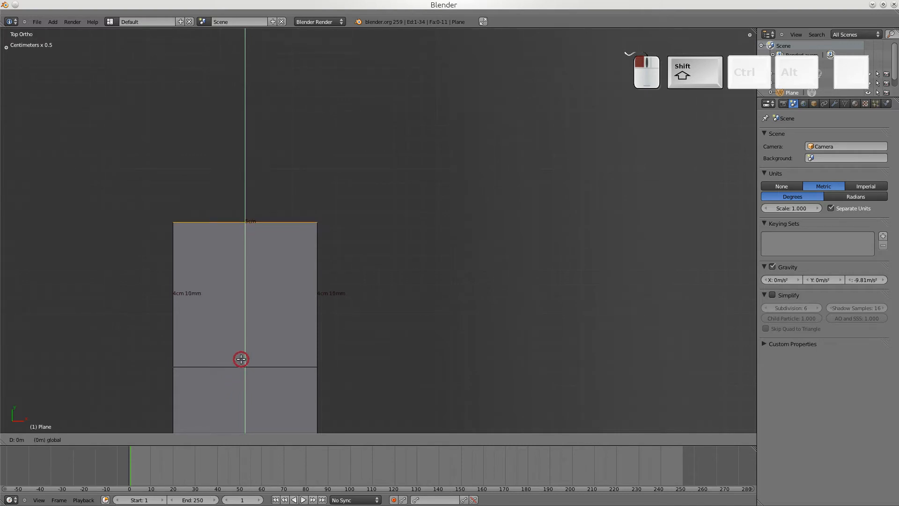
left_click_drag(241, 359, 241, 359, "shift")
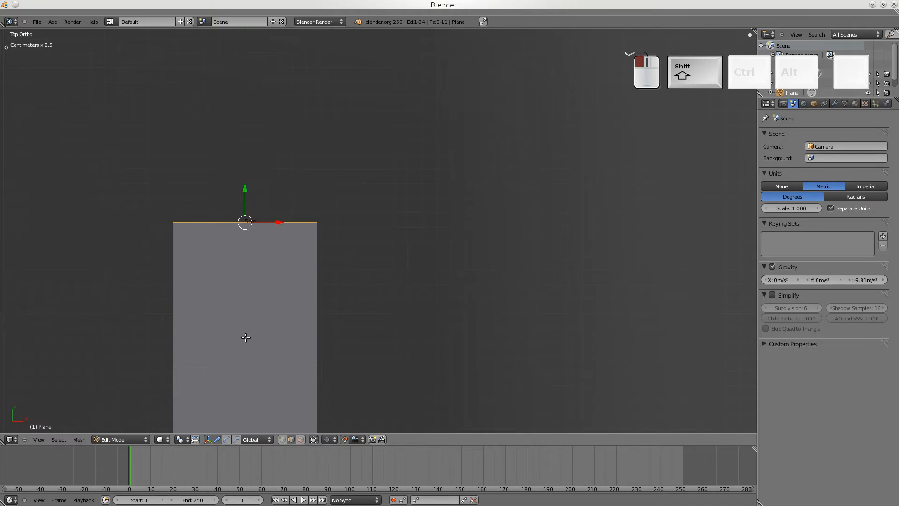
- Extrude the corner segment's side edge 2.5 m along X as compartment 2's upper wall
scroll(215, 325, "down", 5)
scroll(251, 327, "down", 10)
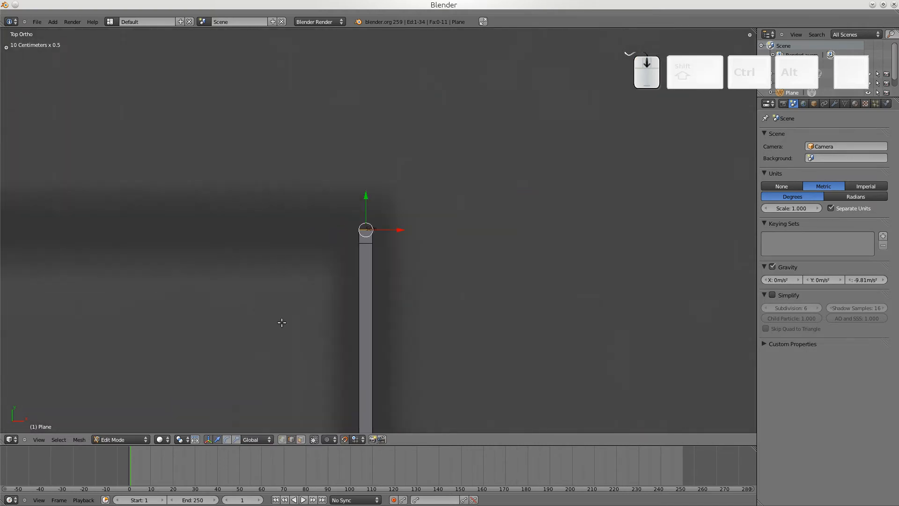
scroll(345, 322, "down", 3)
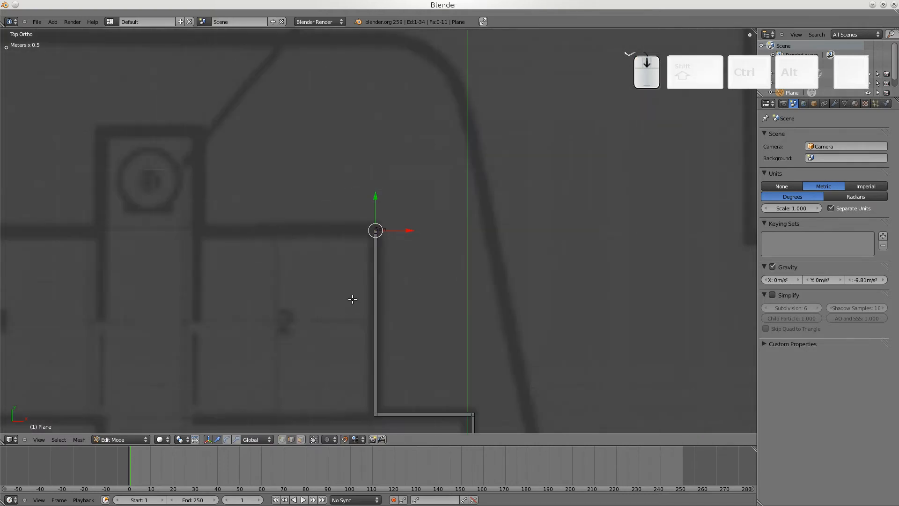
scroll(352, 295, "up", 3)
left_click(367, 234)
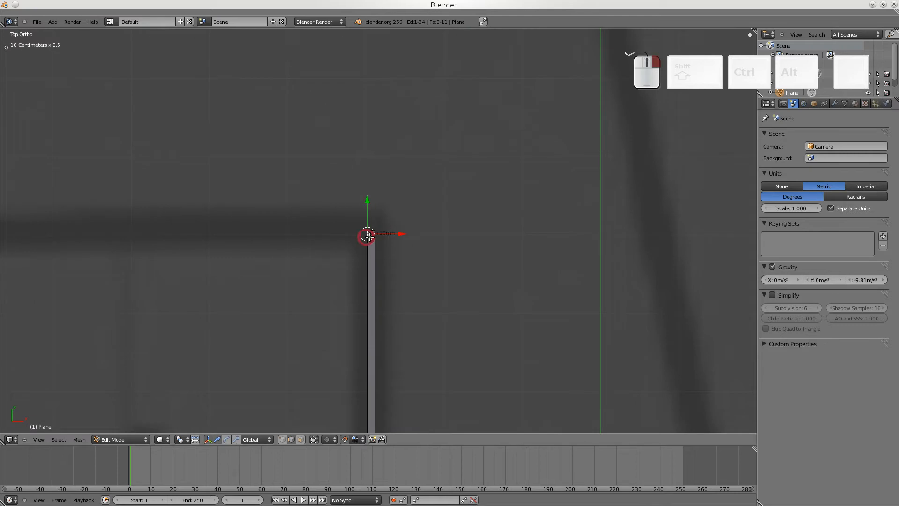
scroll(362, 256, "down", 2)
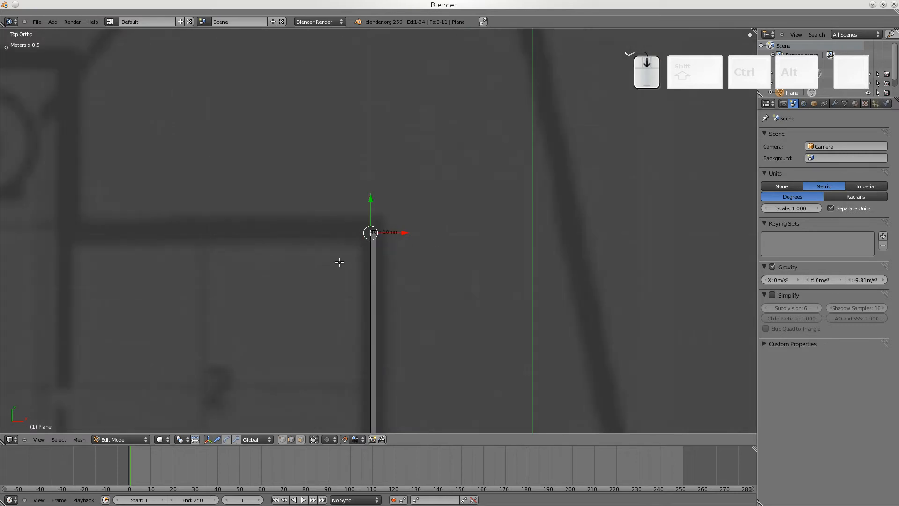
key("e")
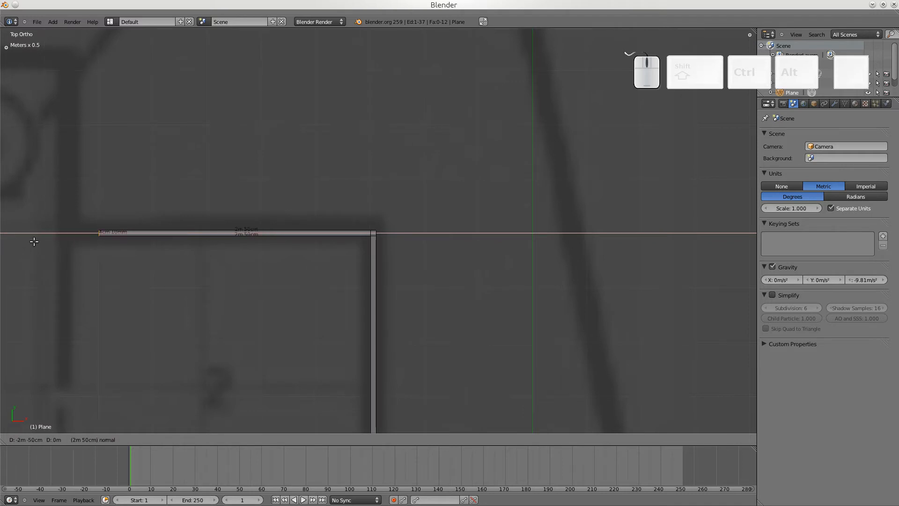
left_click(102, 249)
- Extend the upper wall along X to the side wall of the small forward compartment, and extrude a further 5 cm corner segment
middle_click_drag(104, 251, 365, 315, "shift")
scroll(365, 316, "up", 3)
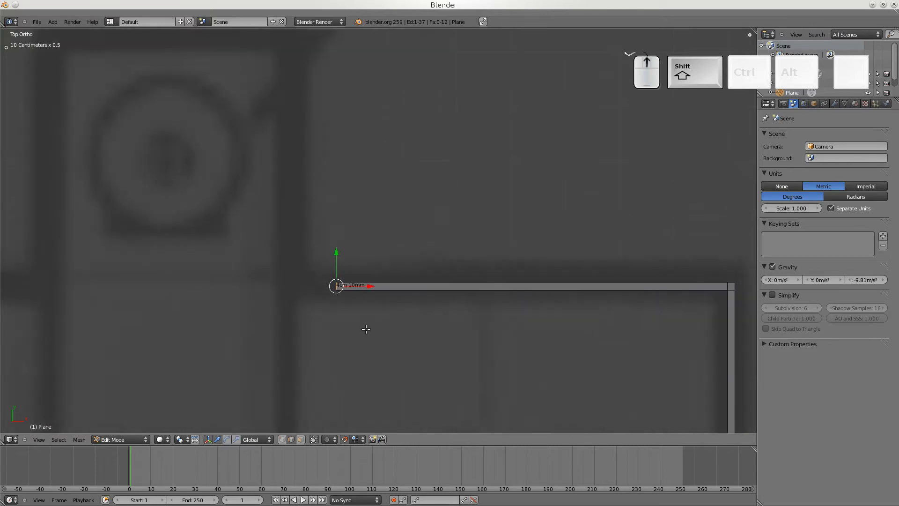
key("e")
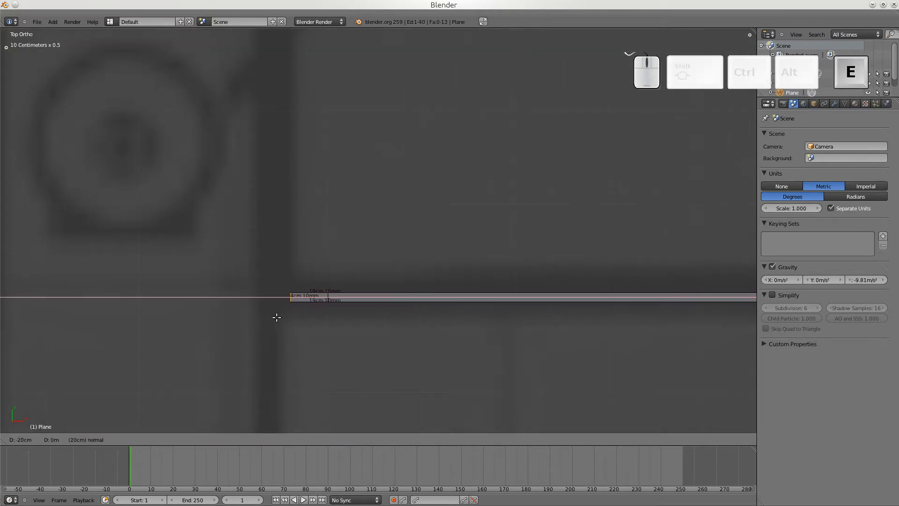
left_click(275, 318)
key("e")
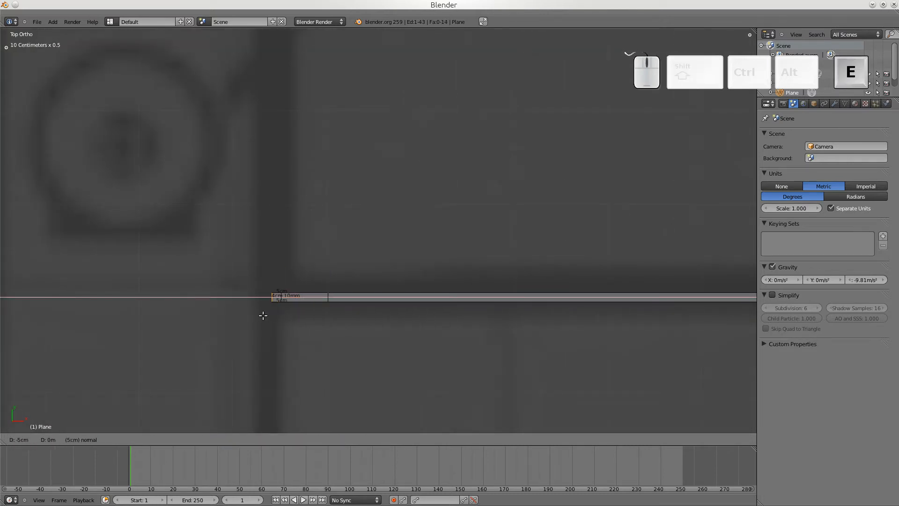
left_click(263, 313)
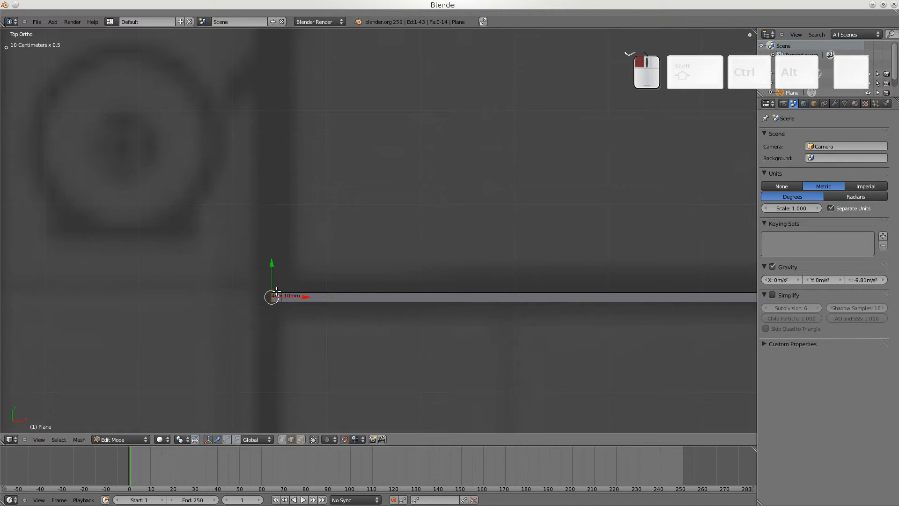
- Extrude the corner segment's upper edge along Y and move it up to the small forward compartment's upper wall
right_click(277, 292)
key("e")
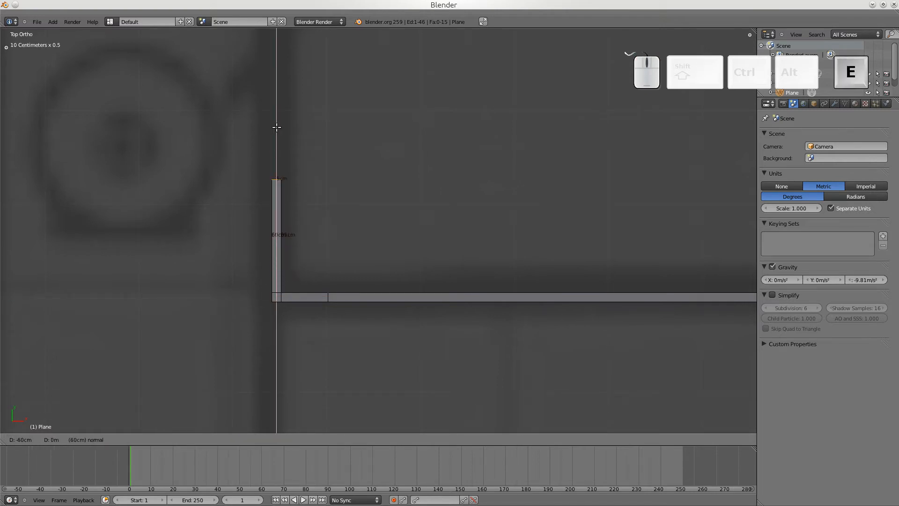
left_click(276, 91)
scroll(324, 133, "down", 4)
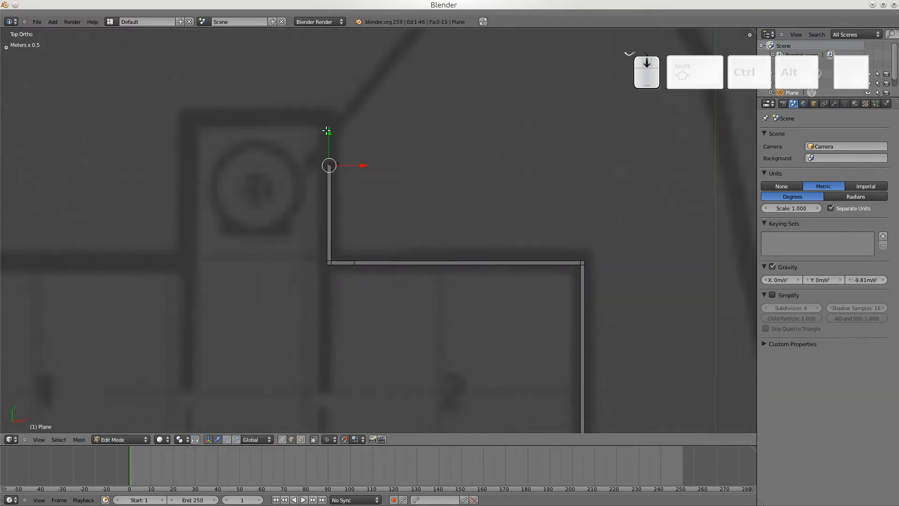
left_click_drag(329, 130, 320, 89)
- Extrude the side wall's end edge and move it 5 cm up along Y as a corner segment in the forward compartment's upper wall
key("e")
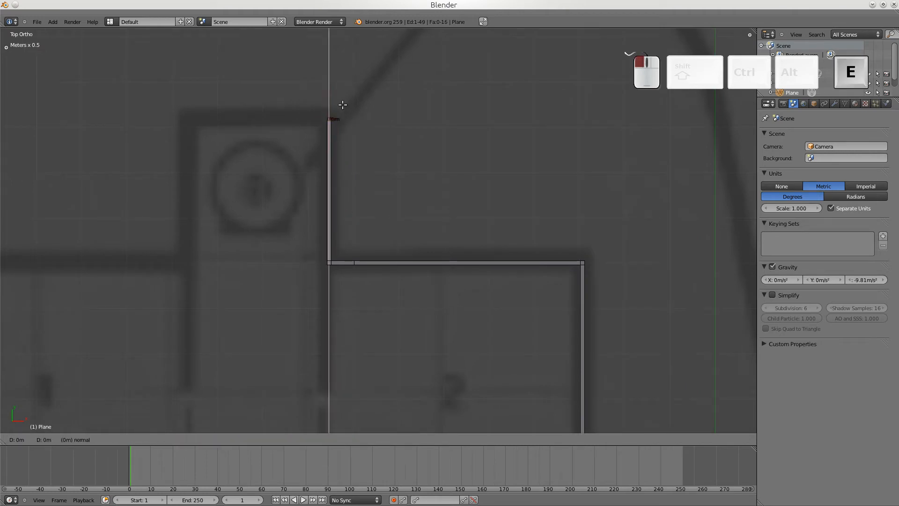
left_click(339, 118)
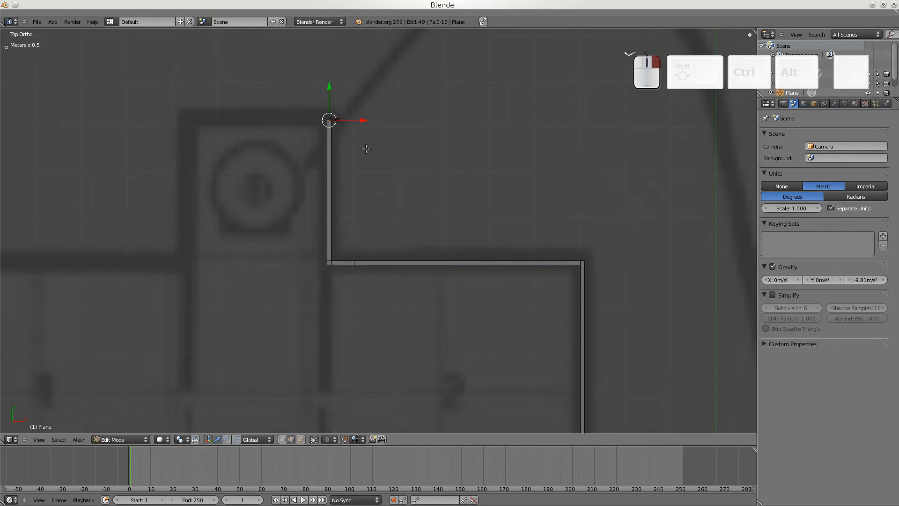
scroll(363, 145, "up", 3)
middle_click_drag(355, 136, 349, 286, "shift")
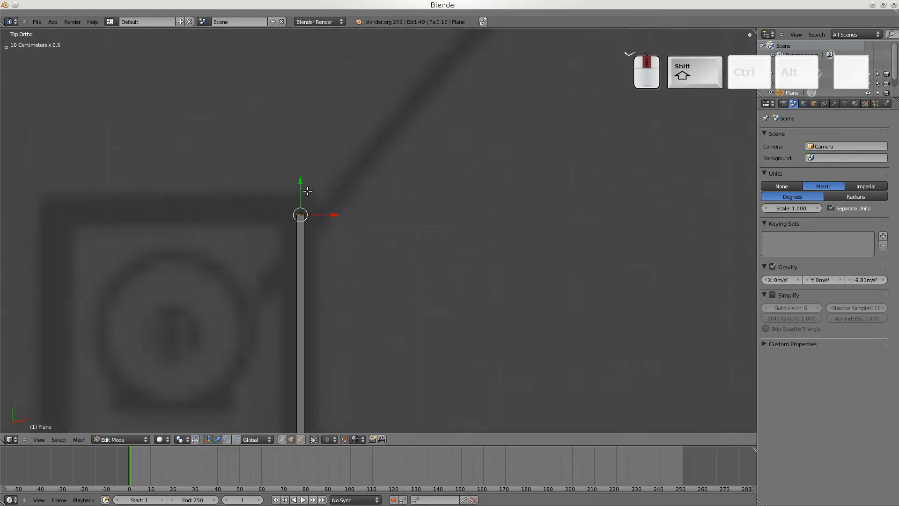
mouse_move(299, 180)
left_mouse_down()
mouse_move(301, 164)
mouse_move(300, 178)
left_mouse_up()
scroll(328, 217, "up", 4)
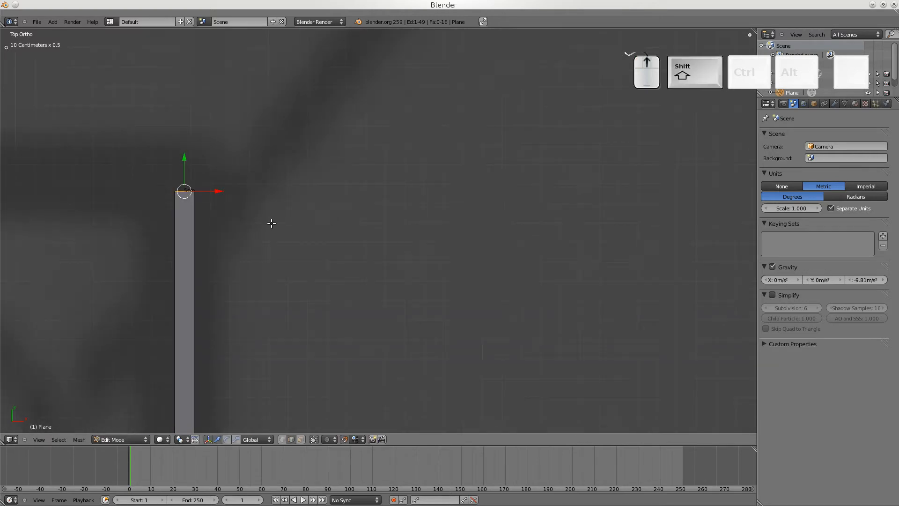
middle_click_drag(492, 254, 473, 279, "shift")
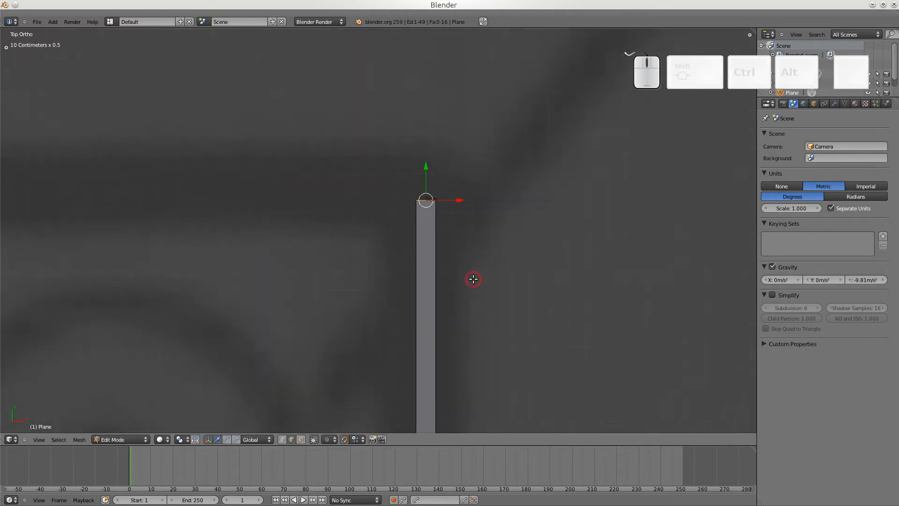
left_click_drag(426, 169, 430, 147)
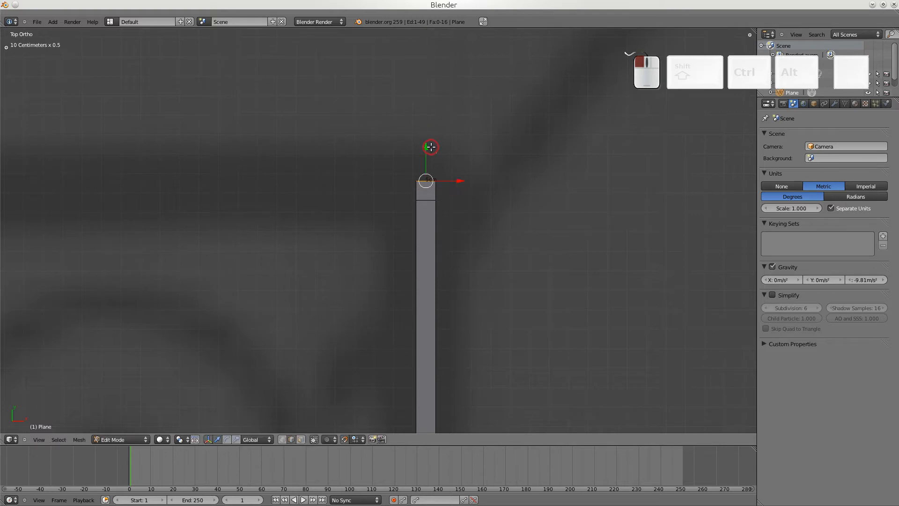
- Extrude the corner segment's side edge 1.45 m along X as the forward compartment's upper wall, and extrude a further 5 cm corner segment
right_click(416, 190)
scroll(430, 223, "down", 5)
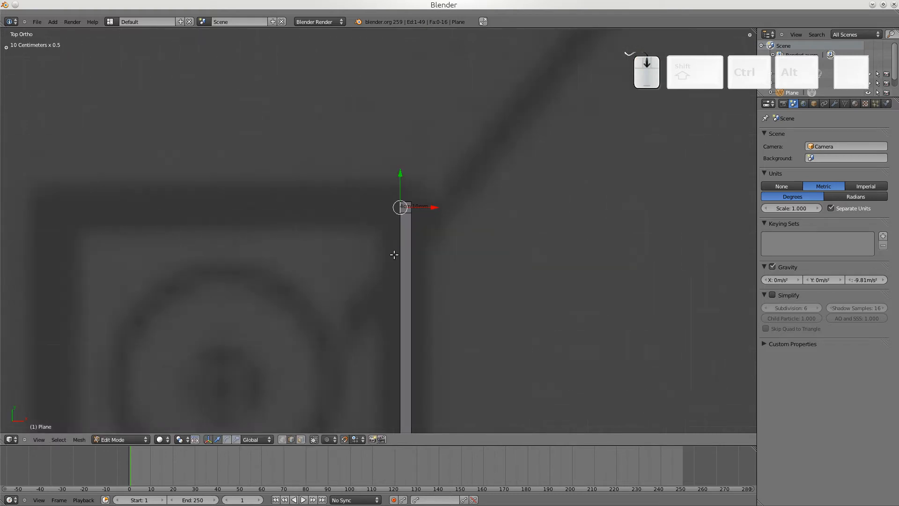
key("e")
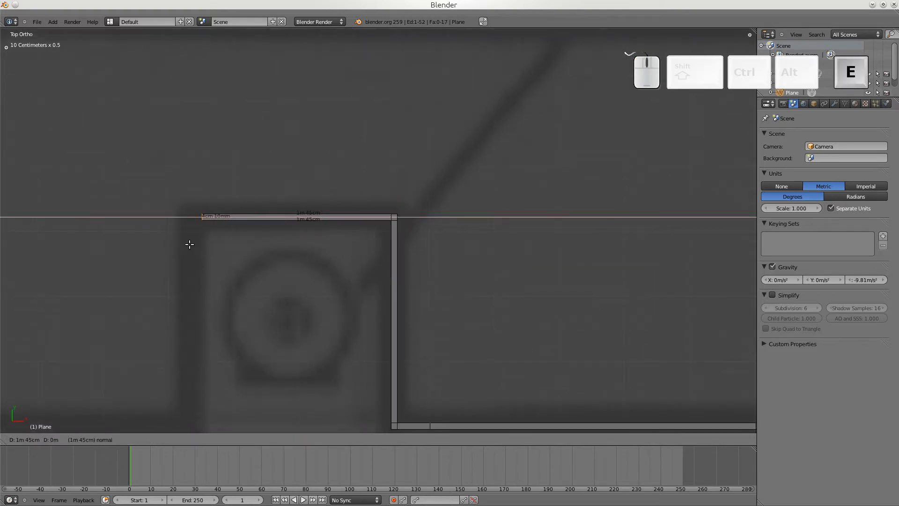
left_click(186, 243)
key("e")
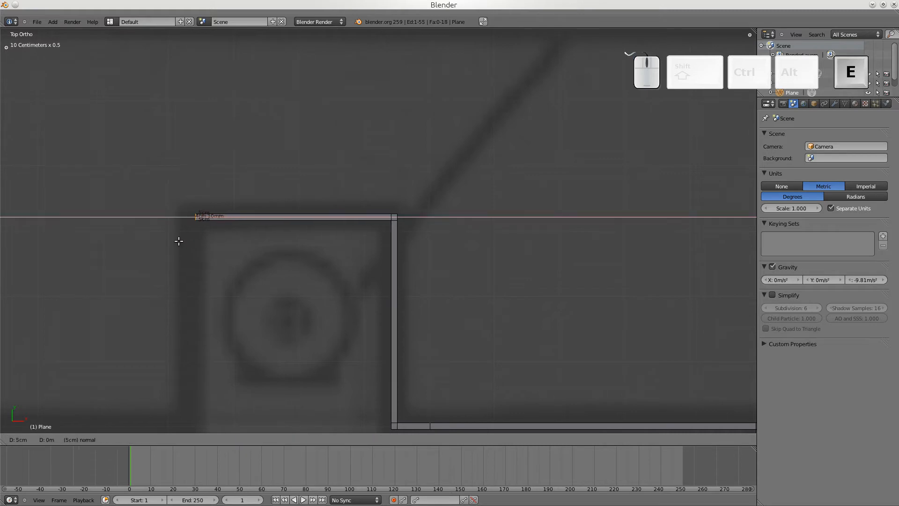
left_click(177, 238)
- Extrude the new corner segment's lower edge 1.55 m down along Y as the forward compartment's opposite side wall
right_click(211, 227)
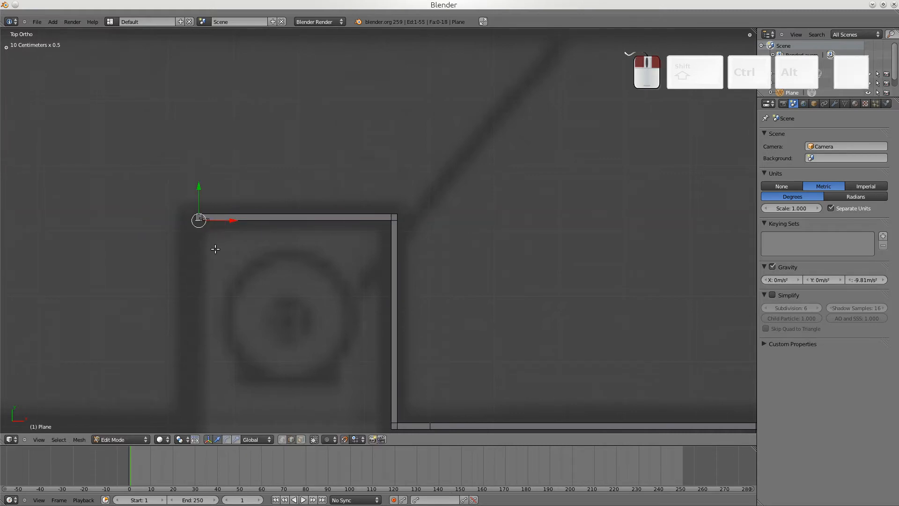
key("e")
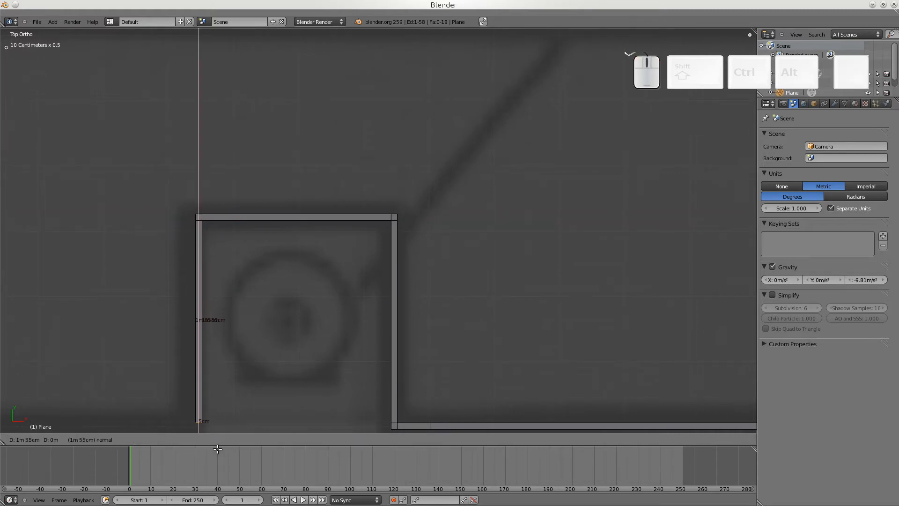
left_click(218, 450)
- Try aligning the side wall's end edge along Y with the opposite wall's corner using Closest geometry snapping, and return to increment snapping
scroll(261, 391, "down", 4)
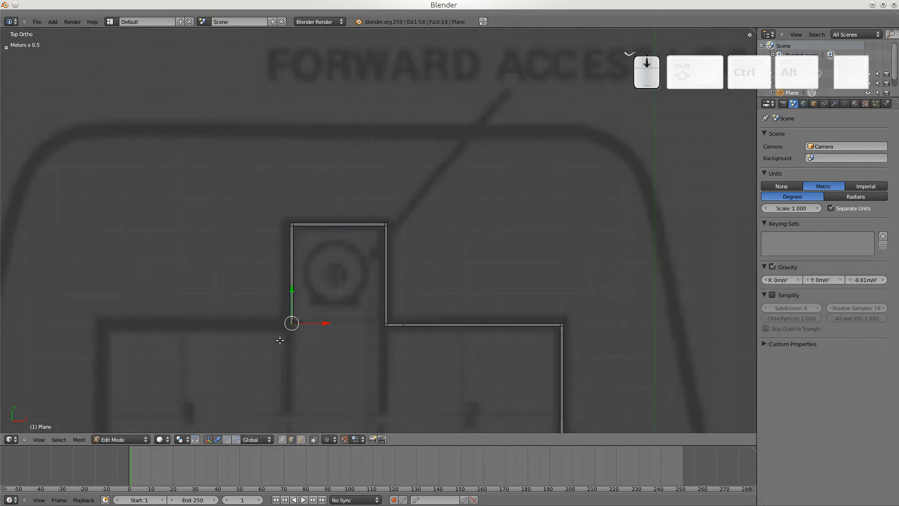
scroll(290, 355, "up", 4)
scroll(300, 281, "down", 6, "shift")
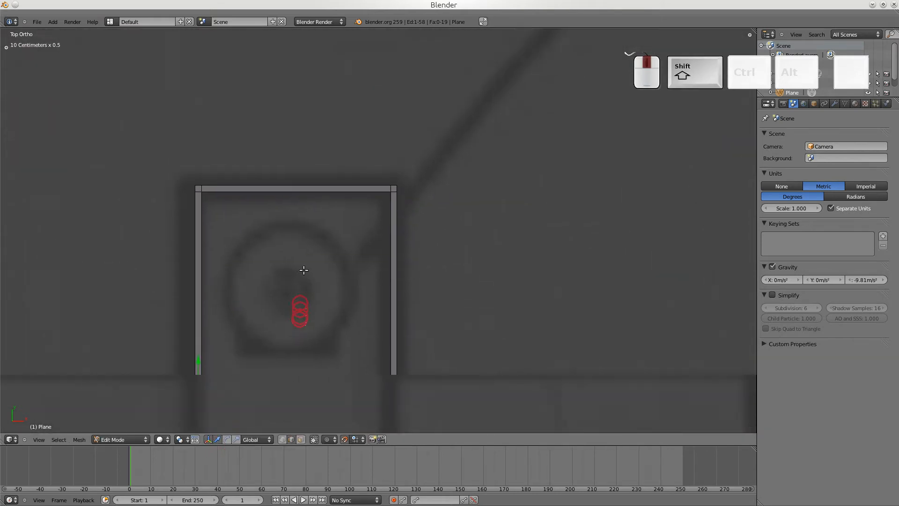
scroll(258, 280, "down", 1)
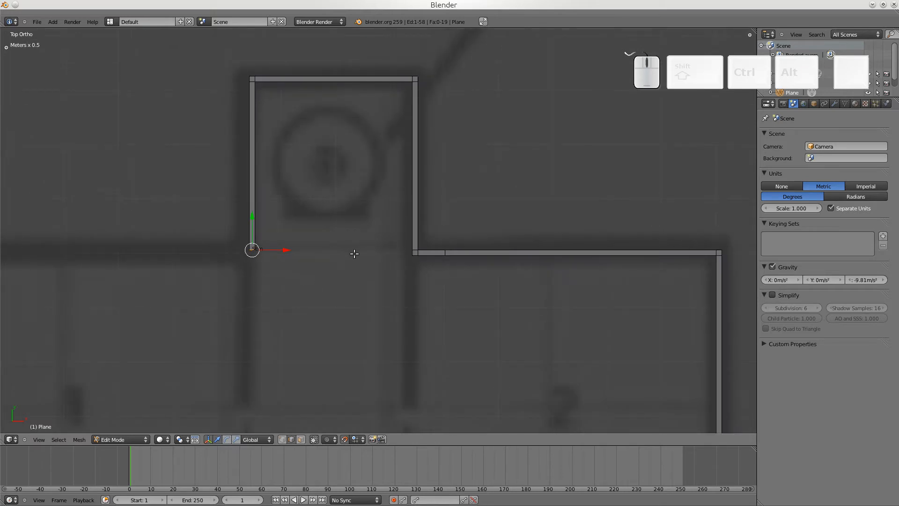
scroll(199, 287, "down", 3)
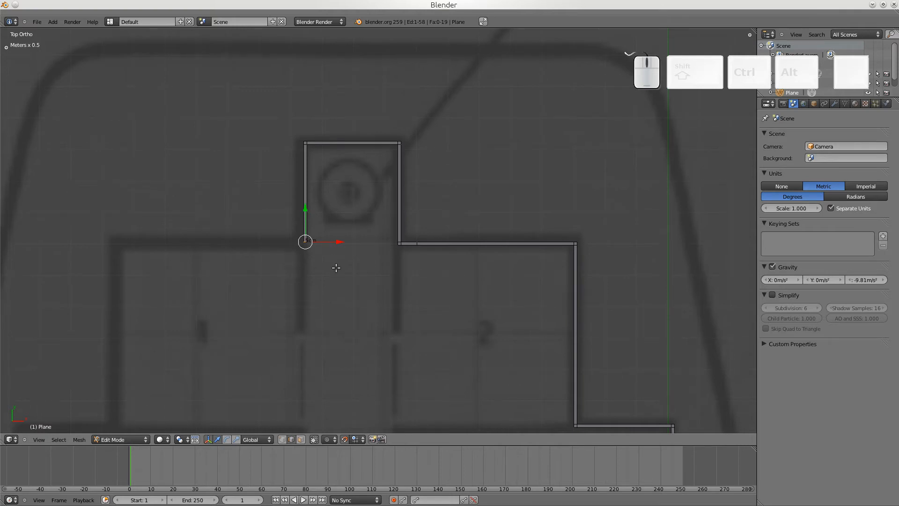
scroll(336, 268, "up", 10)
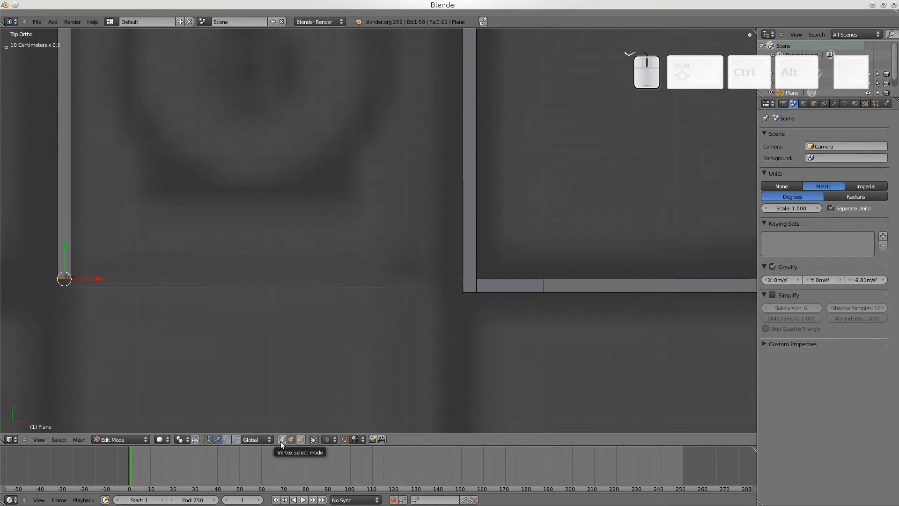
left_click_drag(355, 439, 380, 396)
left_click(377, 409)
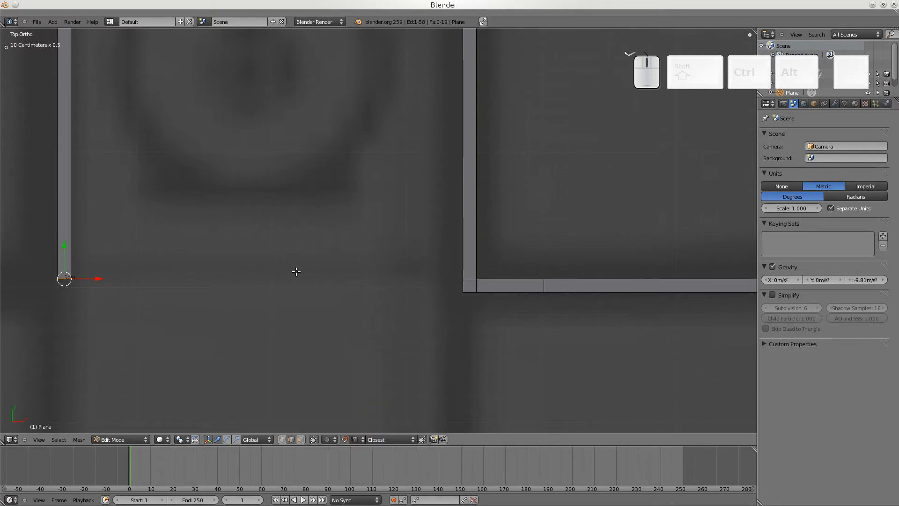
key("g")
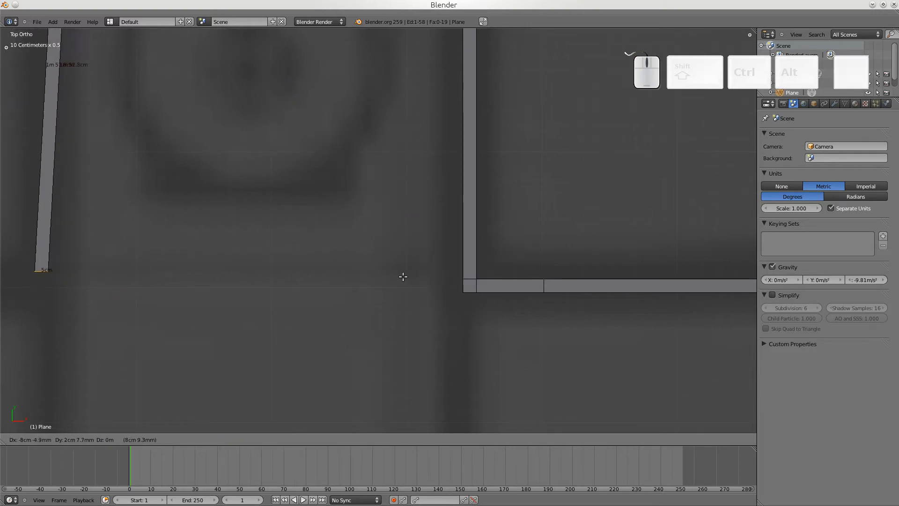
key("x")
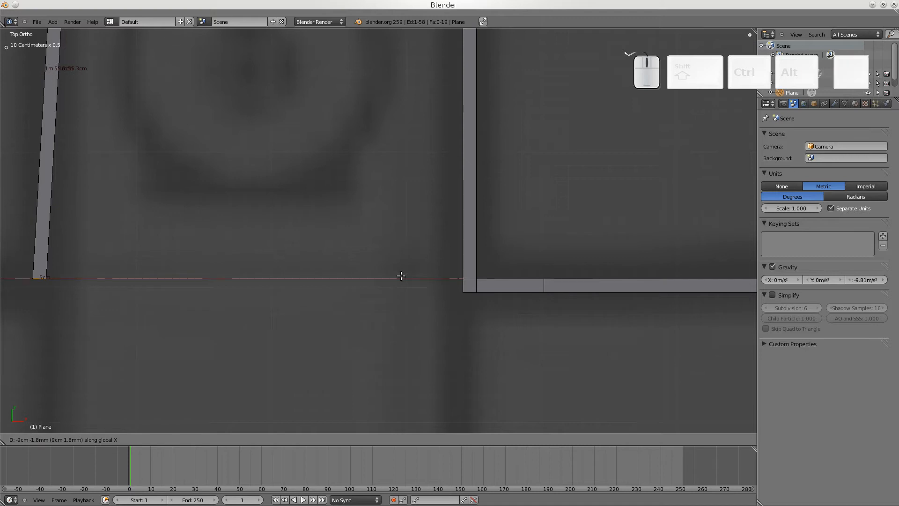
key("z")
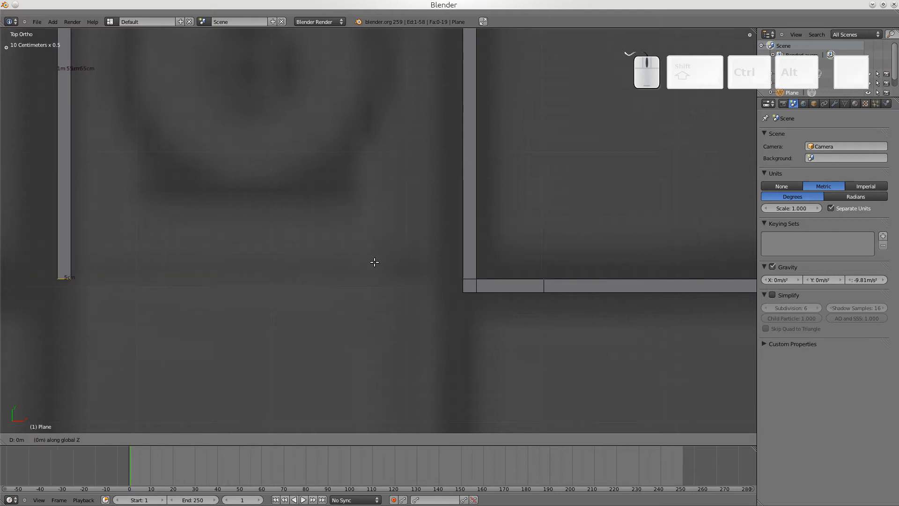
key("y")
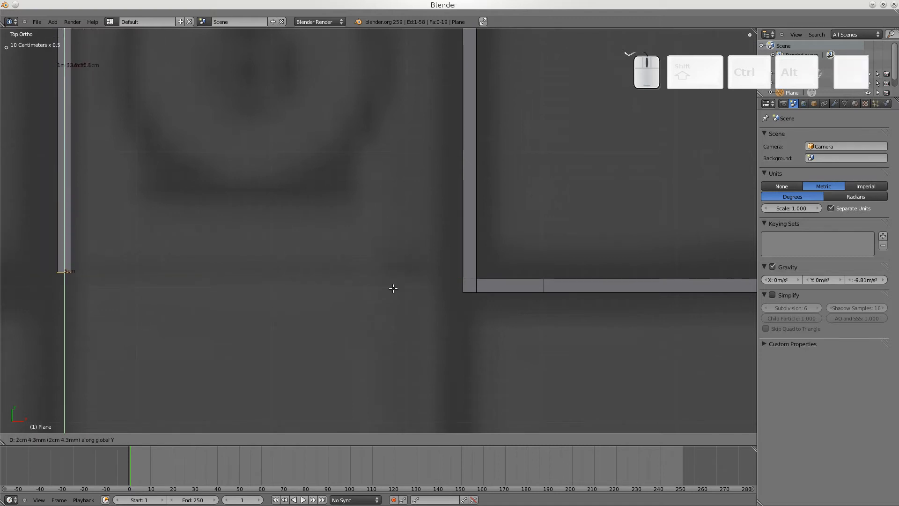
left_click(469, 278)
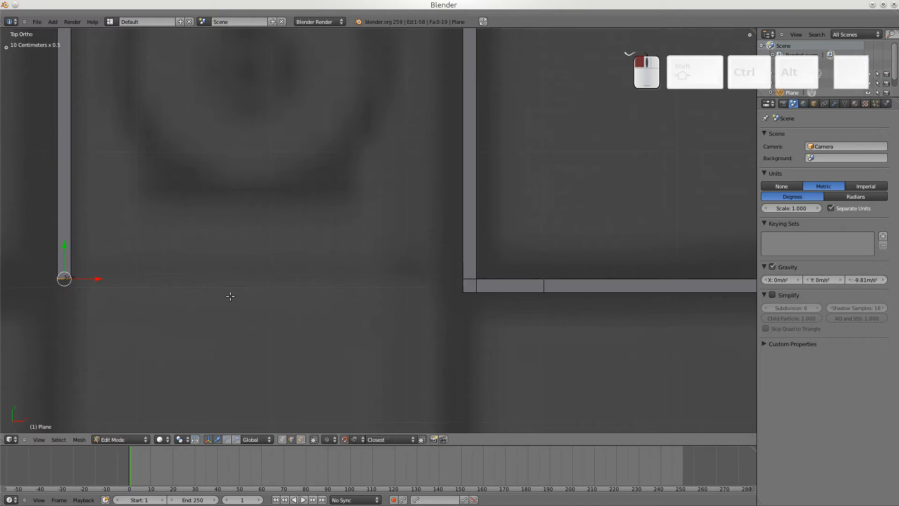
left_click(354, 439)
left_click(349, 428)
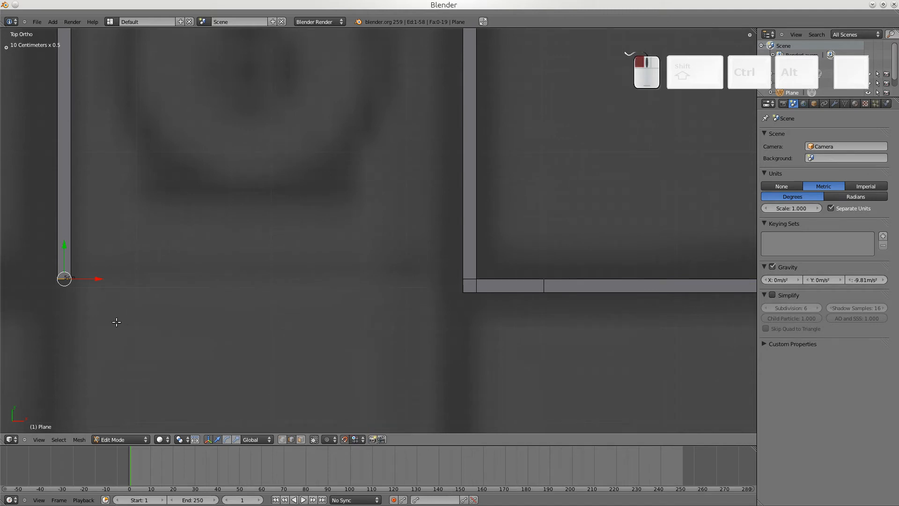
- Extrude the end edge of the forward compartment's opposite side wall 5 cm down along Y as a corner segment, and select its outer edge
scroll(116, 322, "down", 4)
key("e")
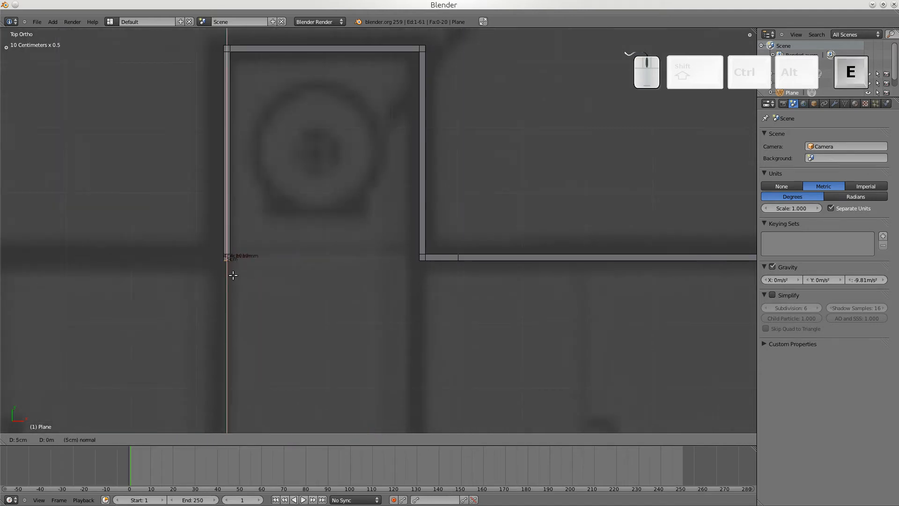
left_click(233, 276)
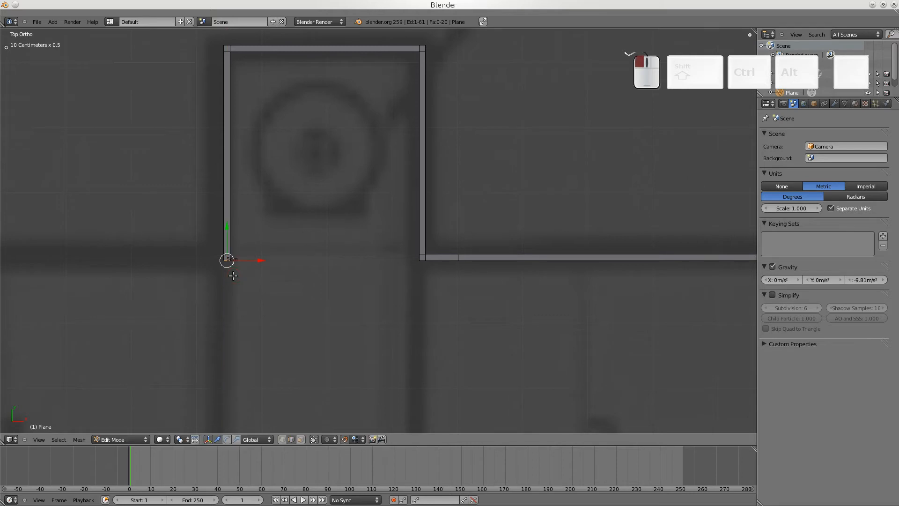
right_click(224, 258)
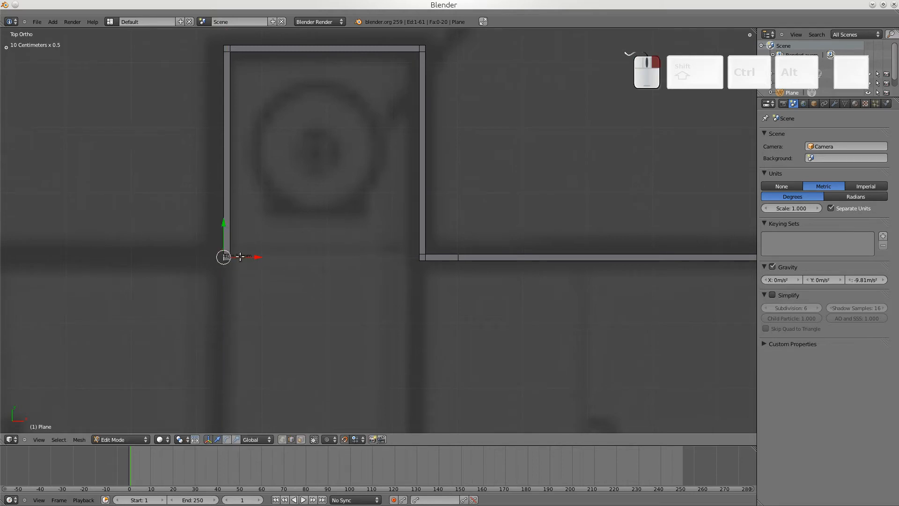
- Extrude the corner segment's outer edge along negative X as room 1's upper wall, stopping just short of the room's outer corner
scroll(214, 284, "down", 5)
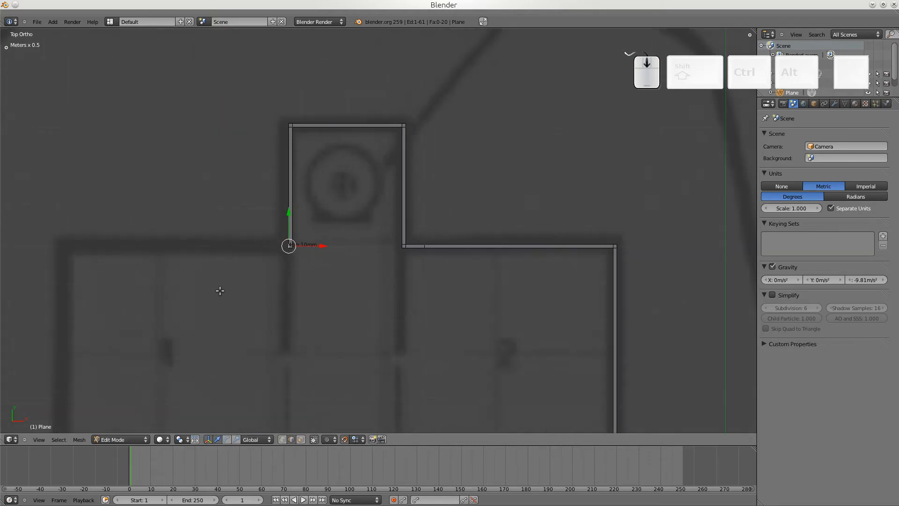
key("e")
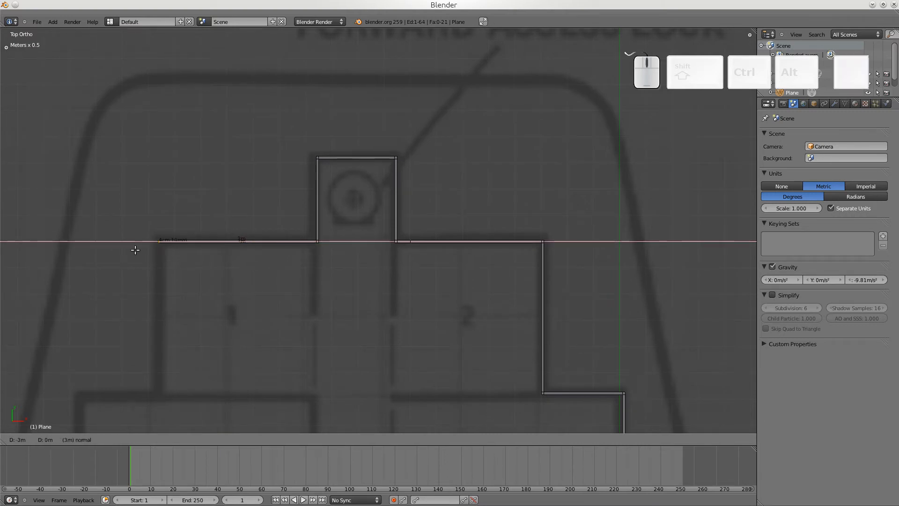
left_click(178, 267)
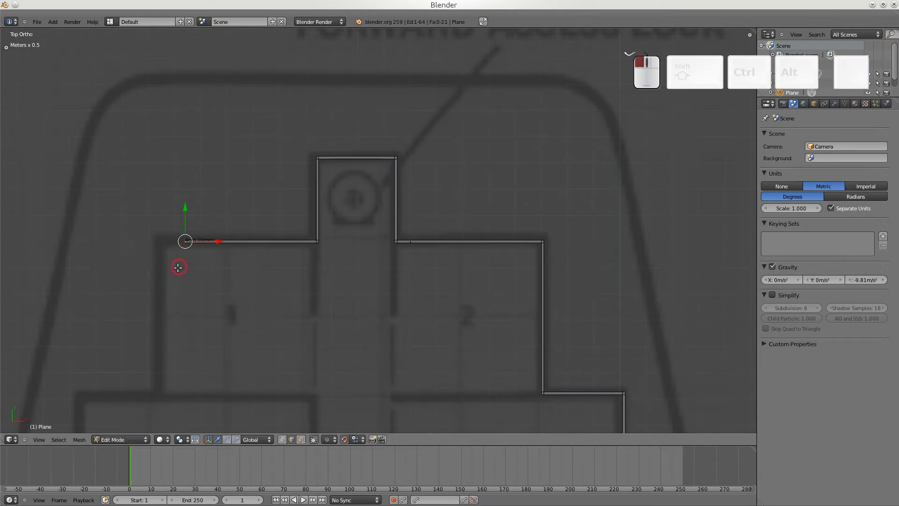
- Extrude the end edge of room 1's upper wall 35 cm and a further 20 cm along negative X into the outer corner
scroll(159, 274, "up", 5)
scroll(363, 277, "left", 5, "shift")
scroll(277, 318, "up", 5)
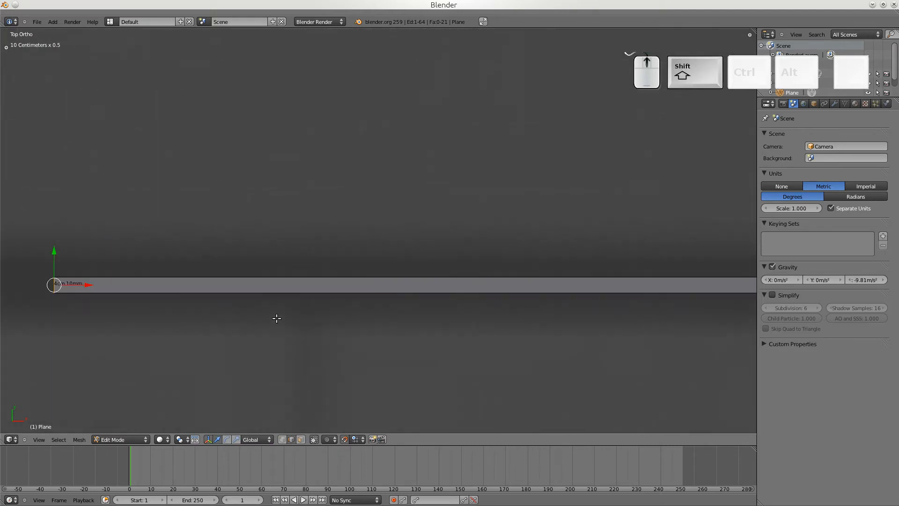
middle_click_drag(204, 311, 589, 252, "shift")
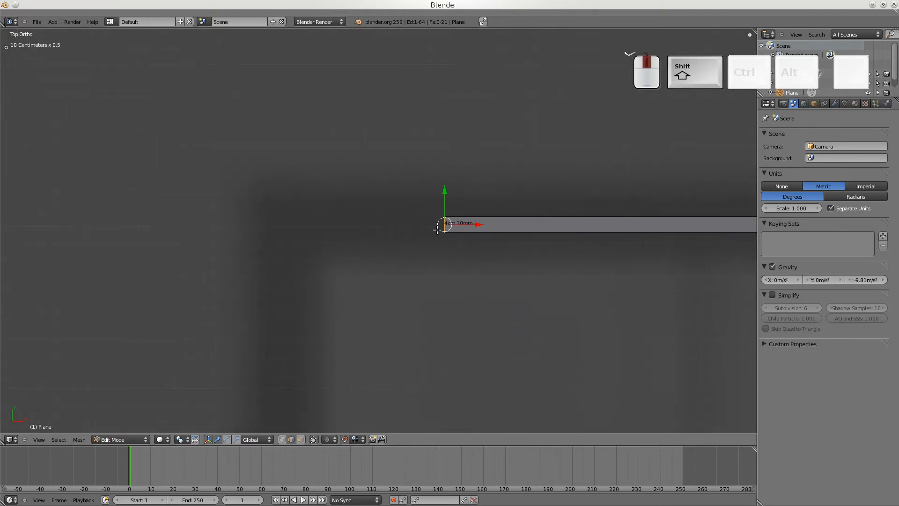
key("e")
left_click(309, 224)
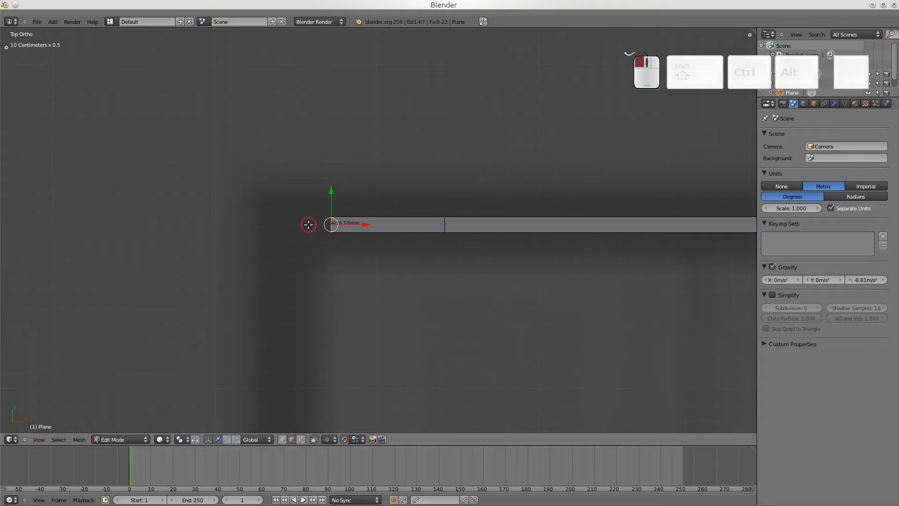
key("e")
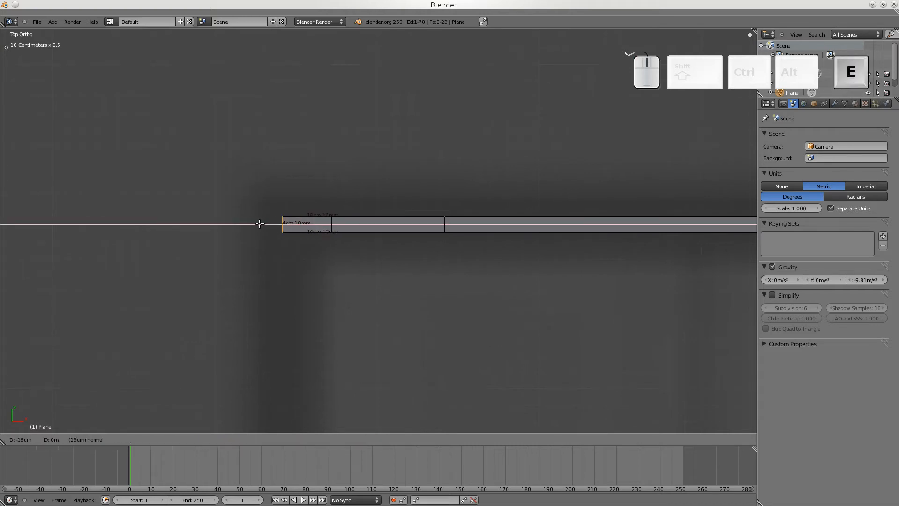
left_click(266, 224)
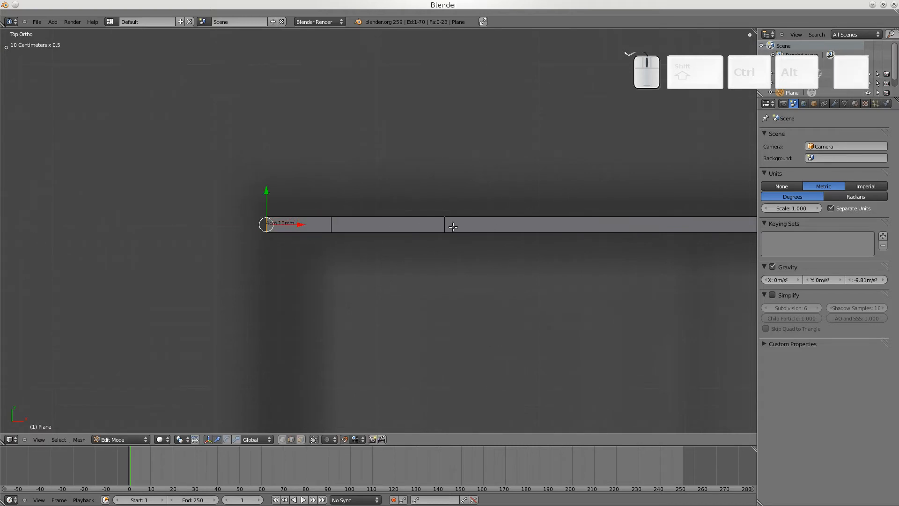
- Undo a trial vertex deletion and delete the two extra end segments of room 1's upper wall with the Edges option
right_click(332, 224)
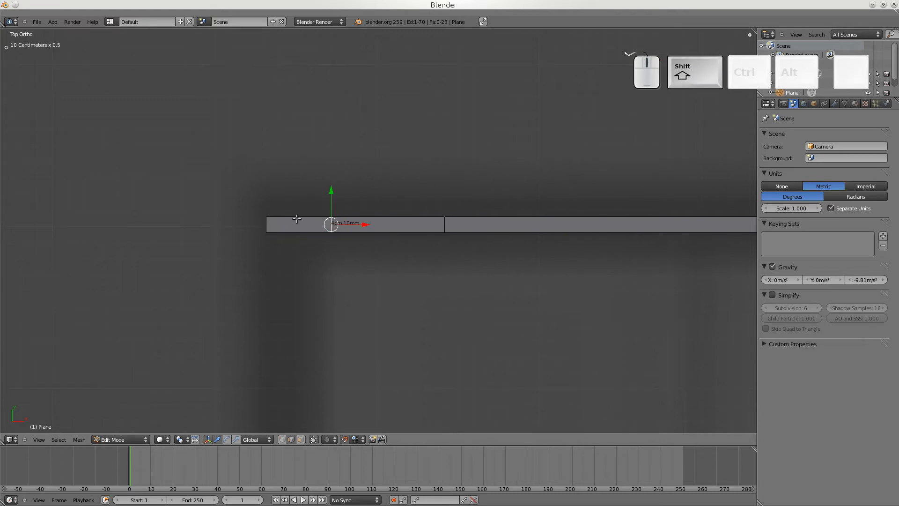
key("c")
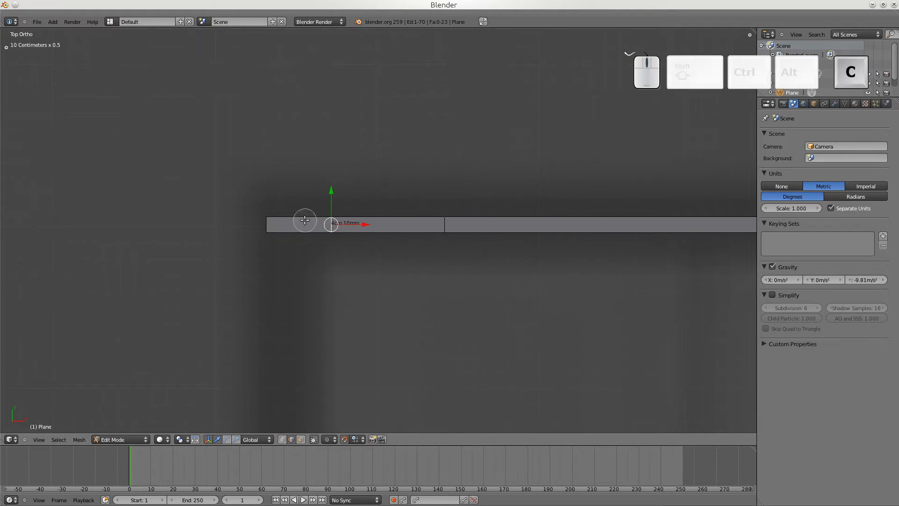
mouse_move(304, 221)
left_mouse_down()
mouse_move(271, 228)
mouse_move(375, 217)
mouse_move(299, 222)
left_mouse_up()
key("x")
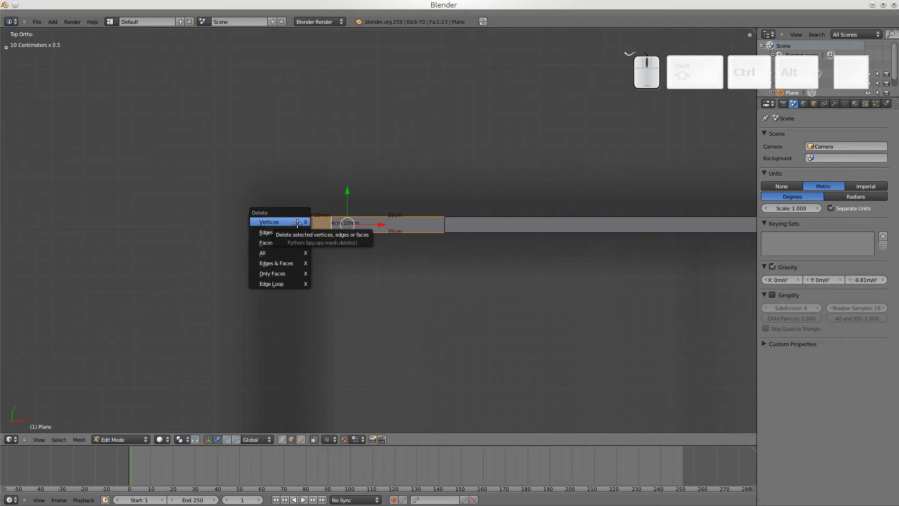
left_click(297, 223)
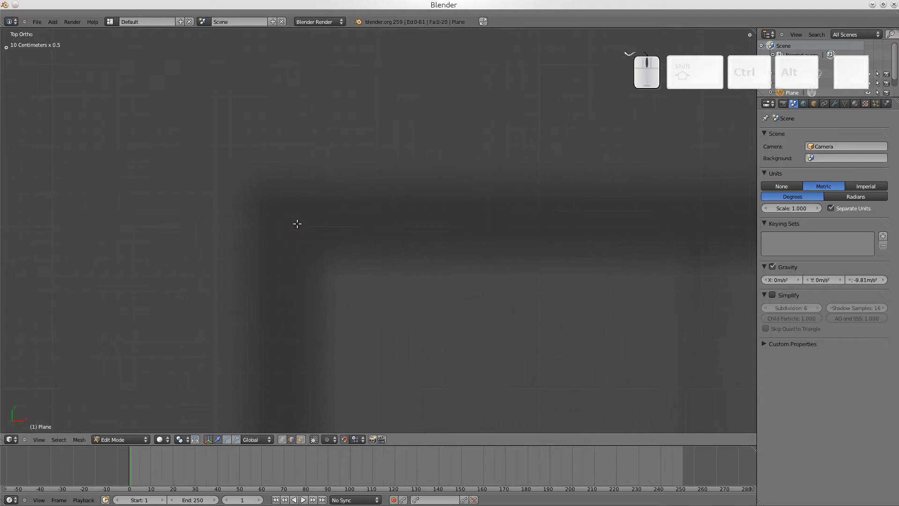
key("ctrl+z")
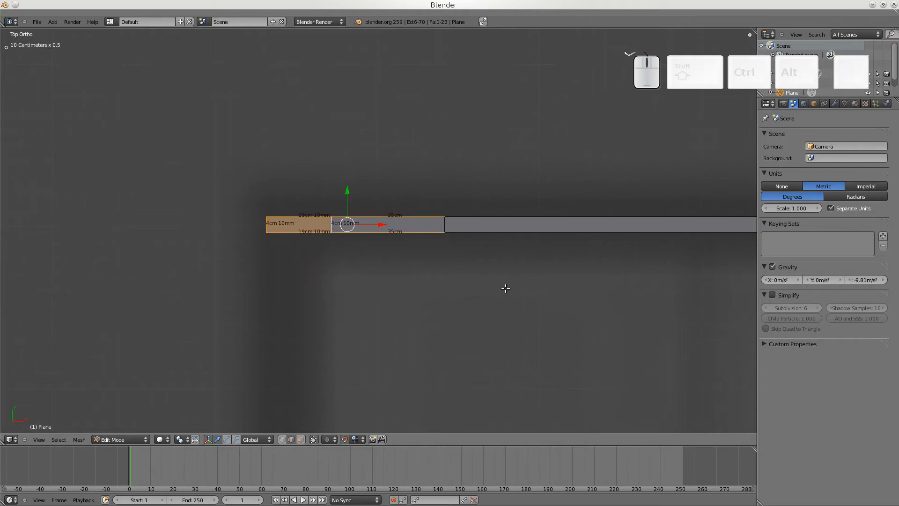
key("x")
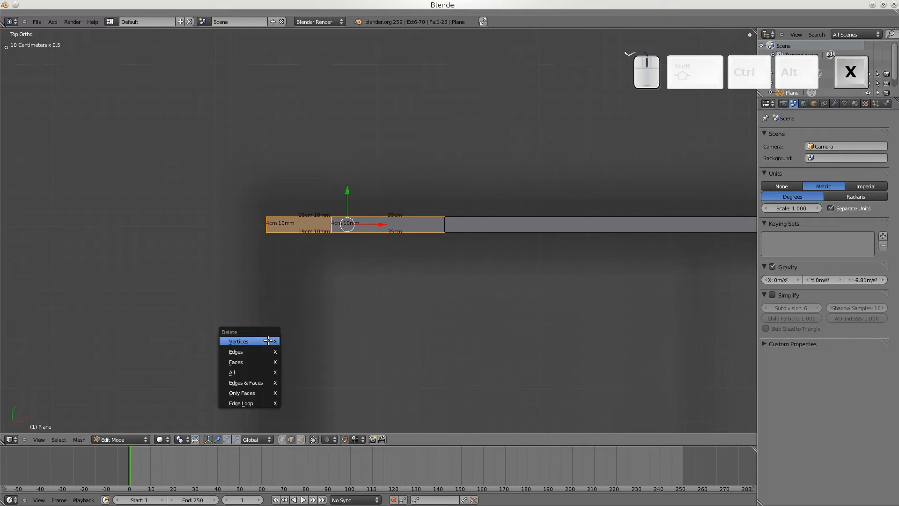
left_click(264, 355)
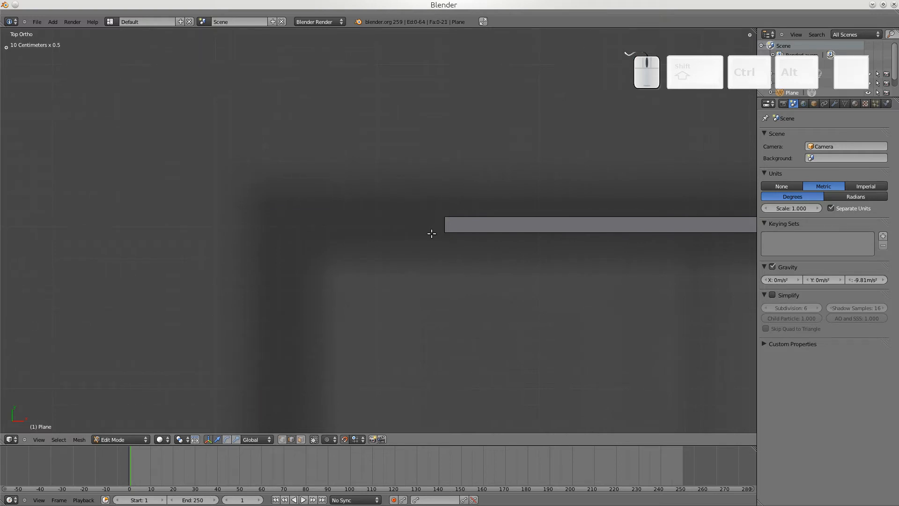
- Move the end edge of room 1's upper wall along X to the outer corner and extrude a further 5 cm corner segment
left_click(465, 223)
left_click_drag(477, 224, 331, 225)
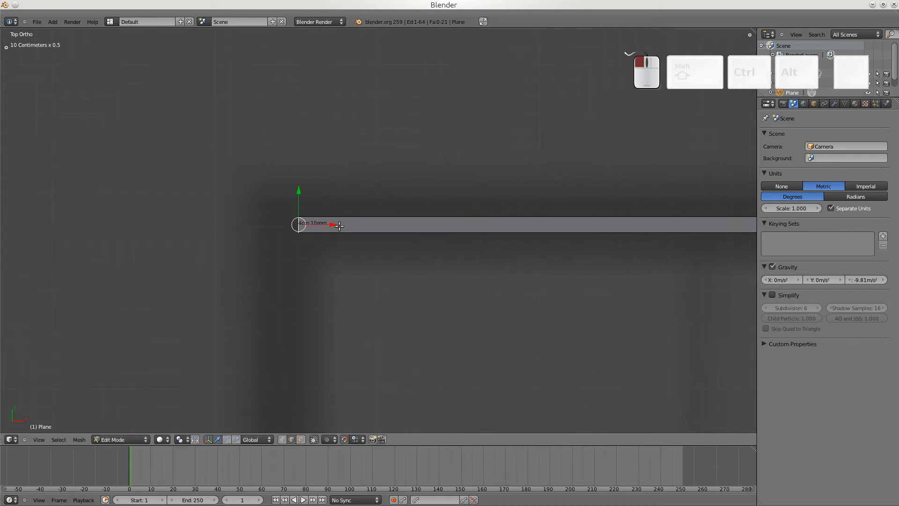
key("e")
left_click(324, 227)
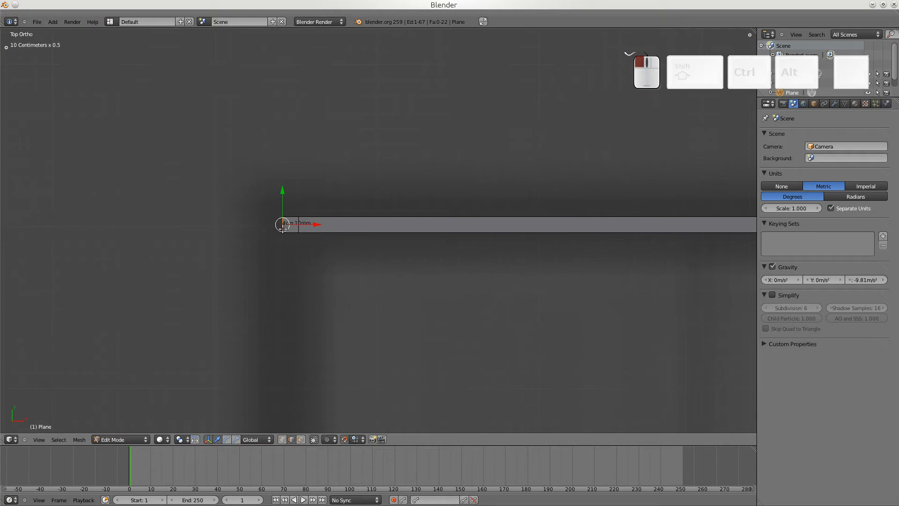
- Extrude the corner segment's lower edge down along Y as room 1's outer side wall, and move its end to room 3's upper wall line
scroll(310, 281, "down", 5)
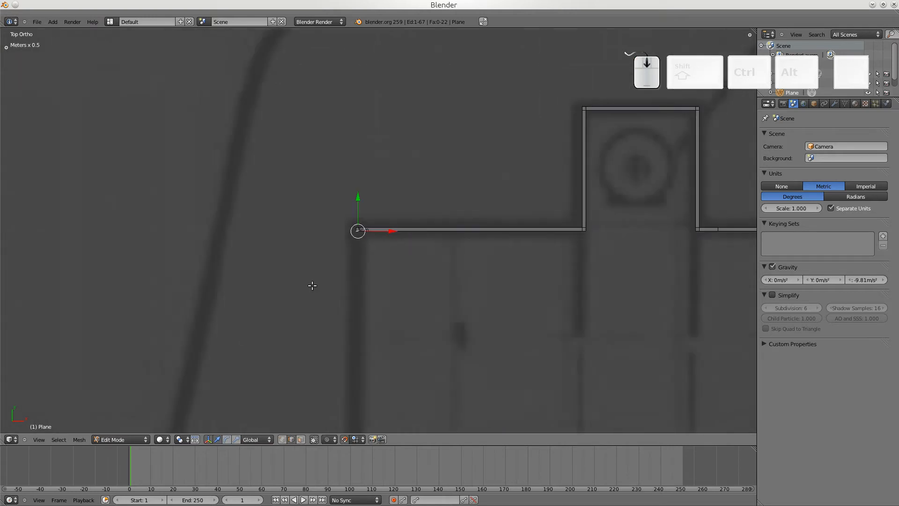
key("e")
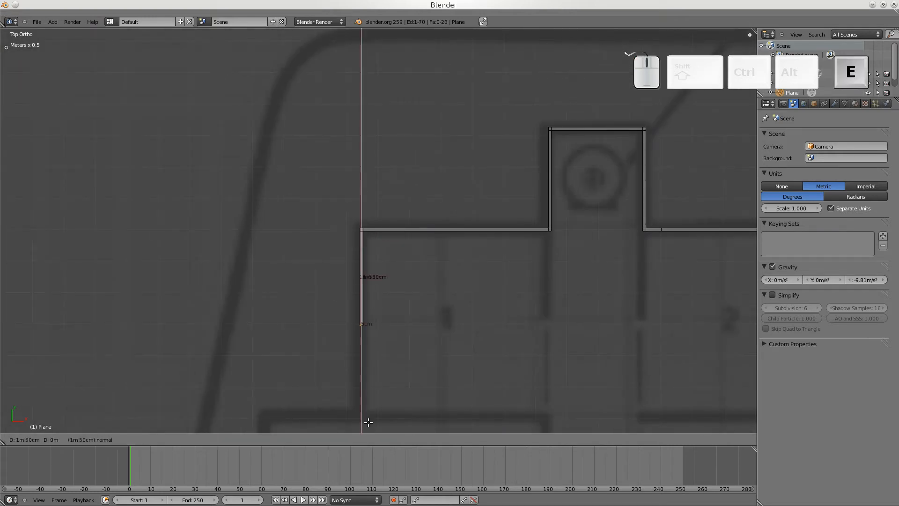
left_click(355, 477)
middle_click_drag(396, 385, 394, 209, "shift")
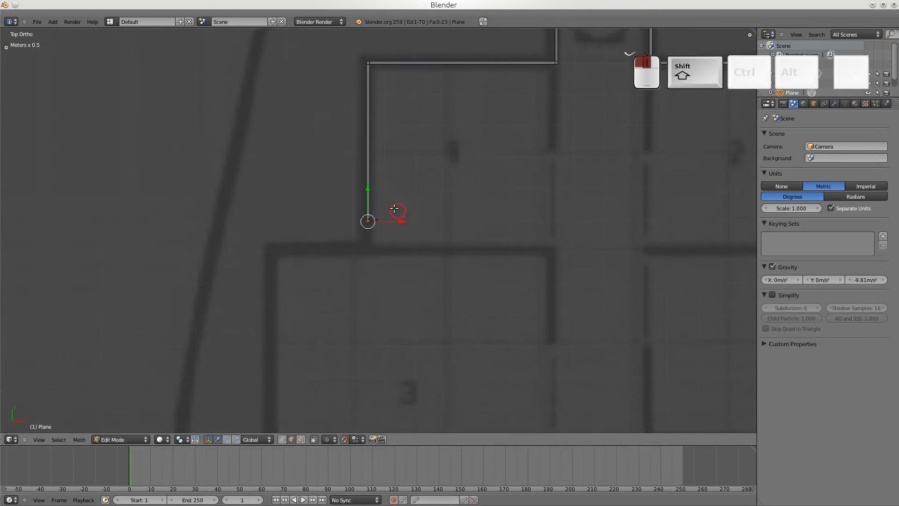
scroll(372, 189, "up", 3)
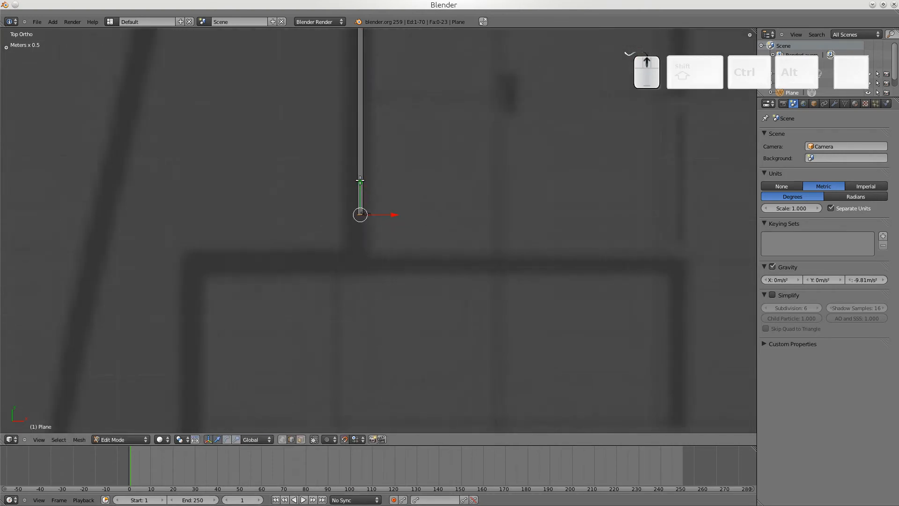
key("e")
key("shift")
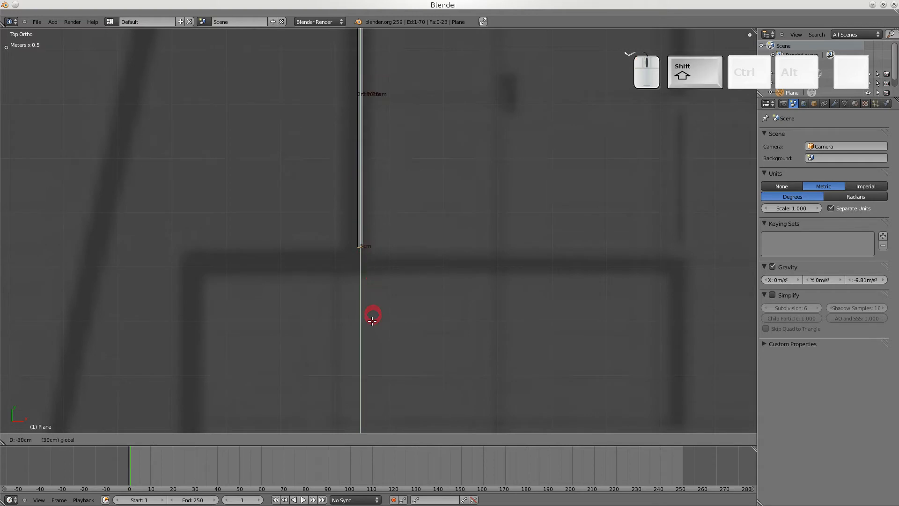
right_click(371, 407)
- Extrude the side wall's end edge down along Y, shorten it to a 5 cm corner segment, and select the corner's outer edge
key("e")
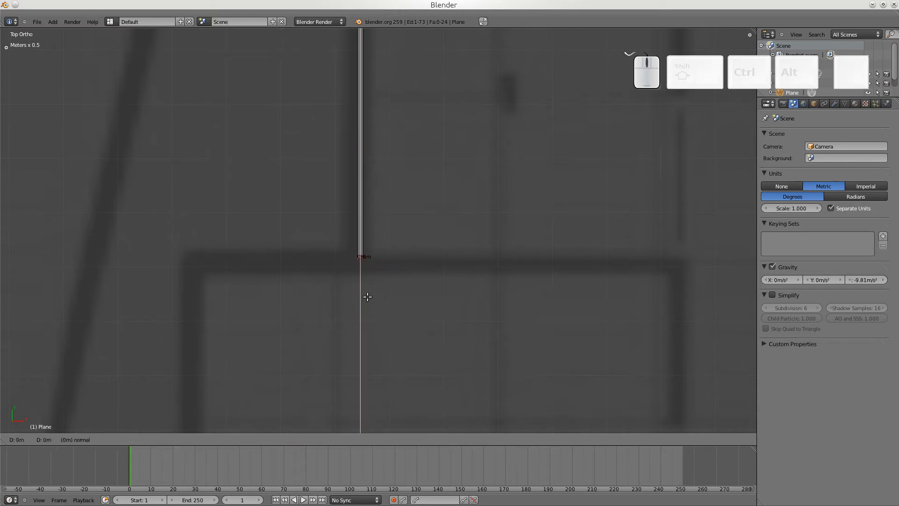
left_click(374, 328)
scroll(377, 327, "up", 4)
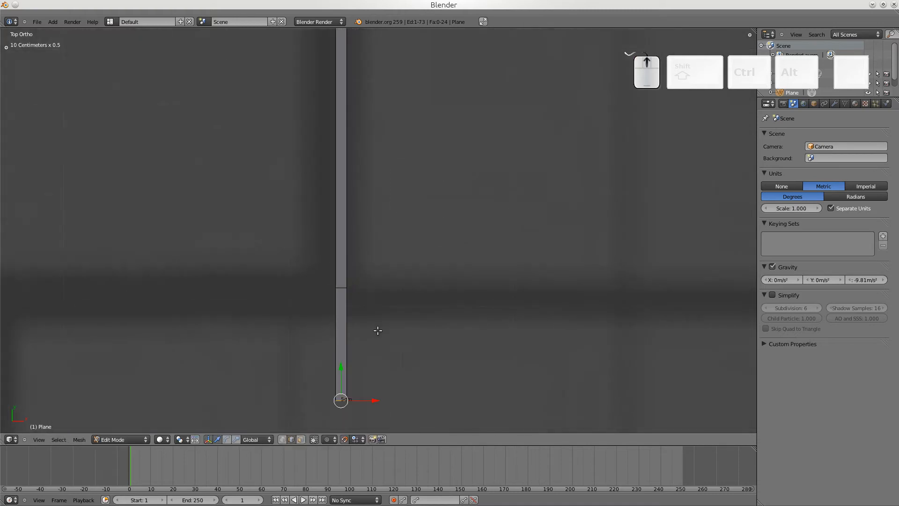
middle_click_drag(401, 324, 402, 273, "shift")
left_click_drag(401, 273, 396, 166)
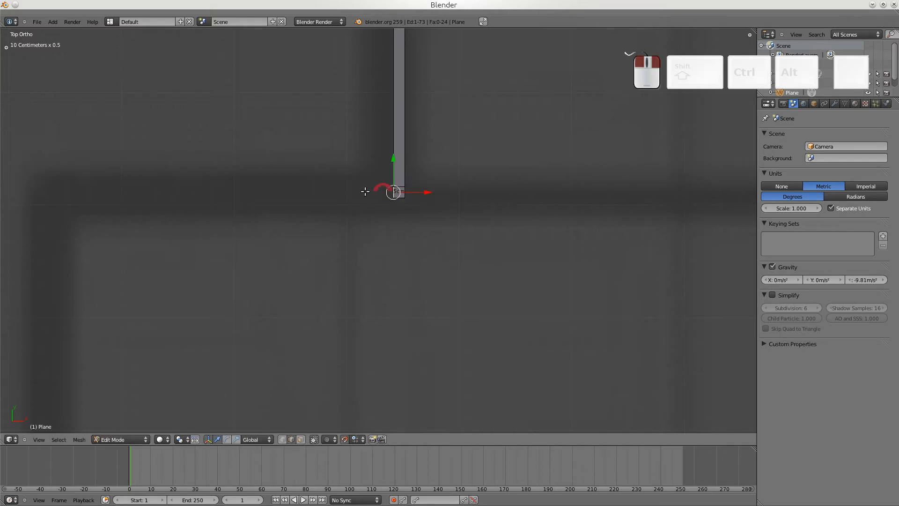
- Extrude the corner's outer edge along negative X to room 3's outer corner as the room's upper wall
scroll(475, 252, "down", 5)
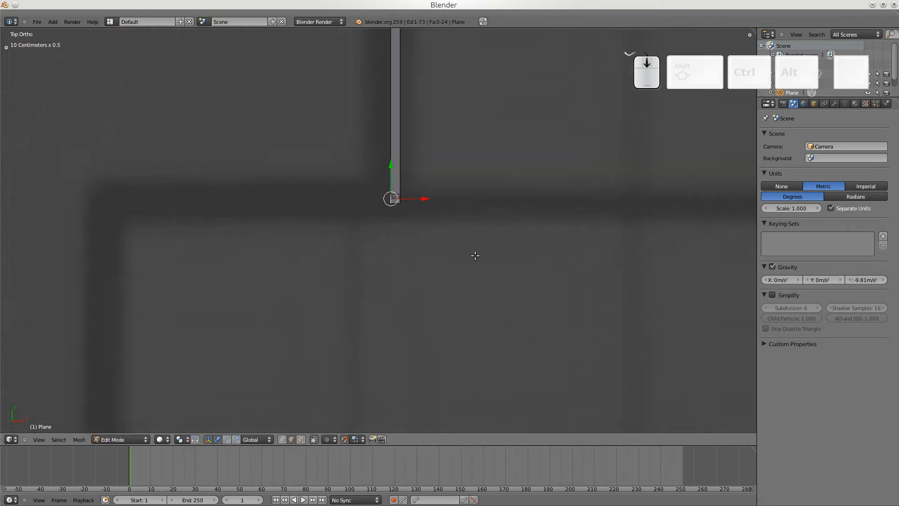
scroll(481, 274, "down", 3)
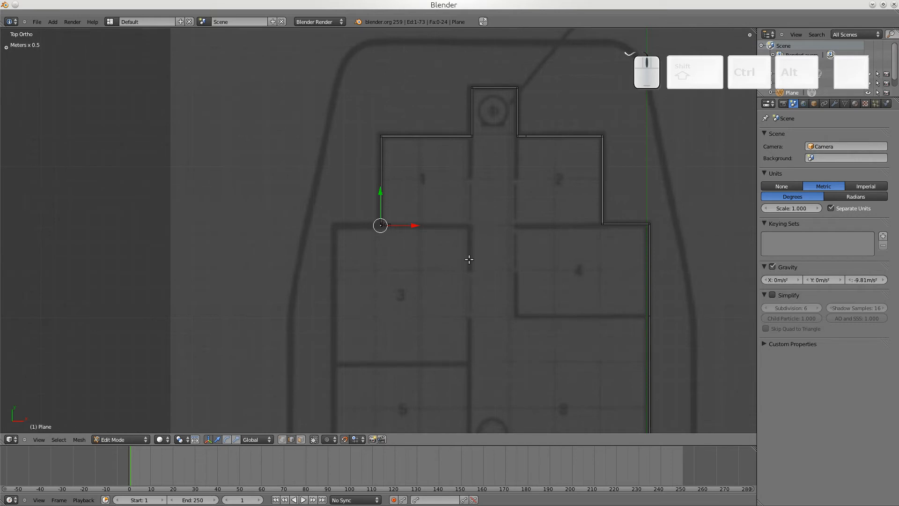
key("e")
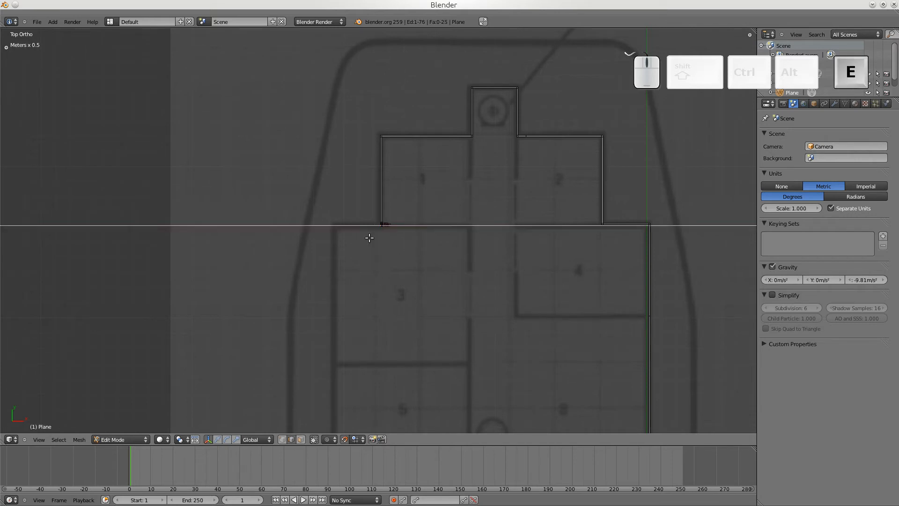
left_click(321, 230)
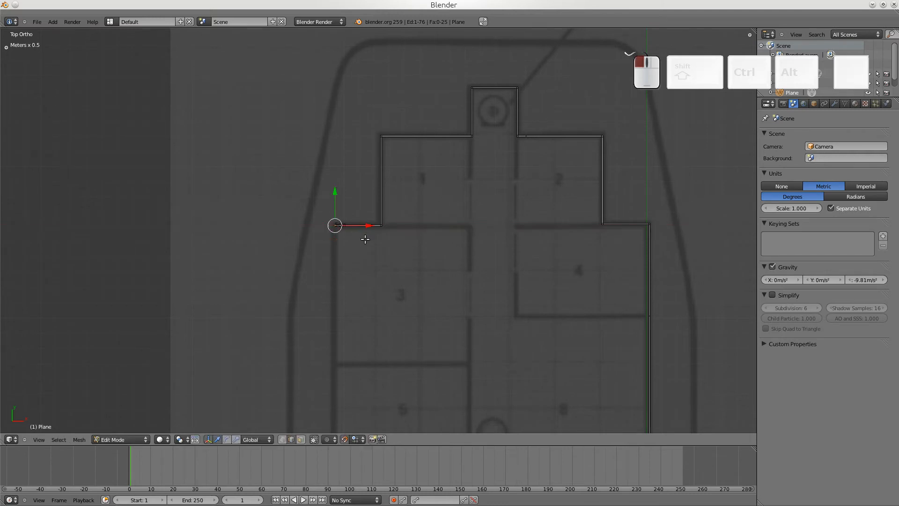
- Extrude the end edge of room 3's upper wall 5 cm along negative X as a corner segment, and select its lower edge
scroll(337, 258, "up", 4)
key("e")
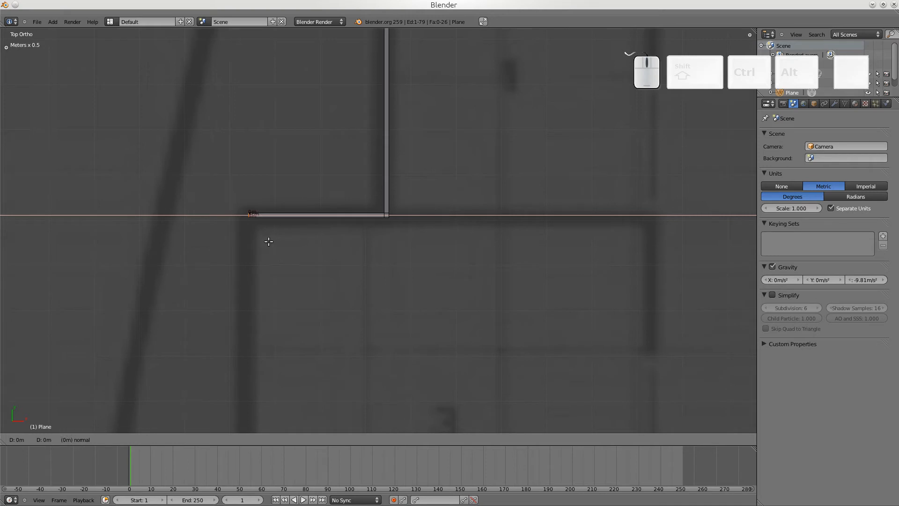
right_click(266, 242)
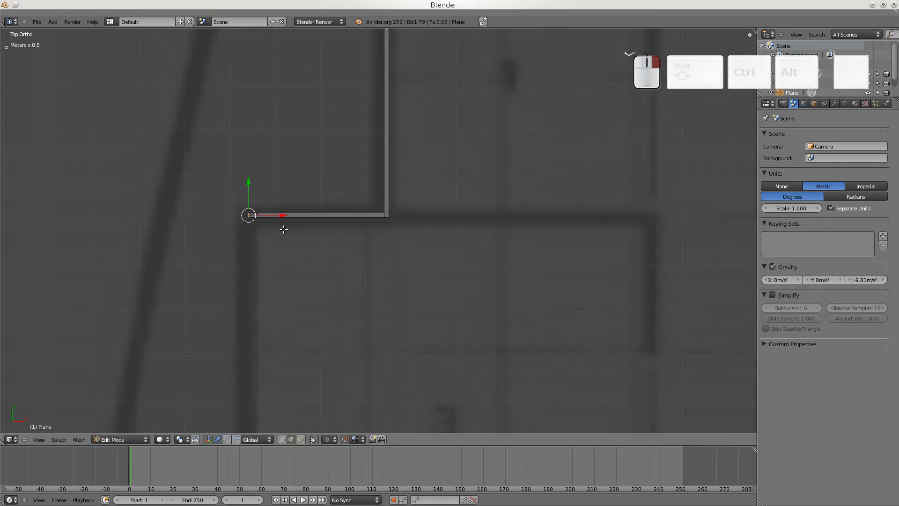
scroll(283, 242, "up", 3)
left_click_drag(143, 198, 128, 197)
left_click(105, 200)
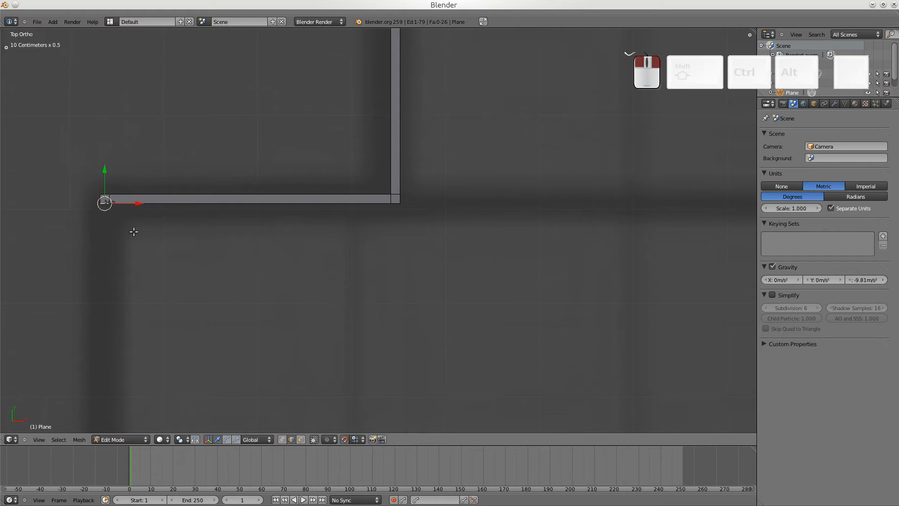
- Extrude the corner segment's lower edge about 4.5 m down along Y to room 5's upper wall line as room 3's outer side wall
scroll(144, 263, "down", 4)
middle_click_drag(327, 251, 369, 114, "shift")
scroll(379, 226, "down", 1)
left_click(382, 166)
key("e")
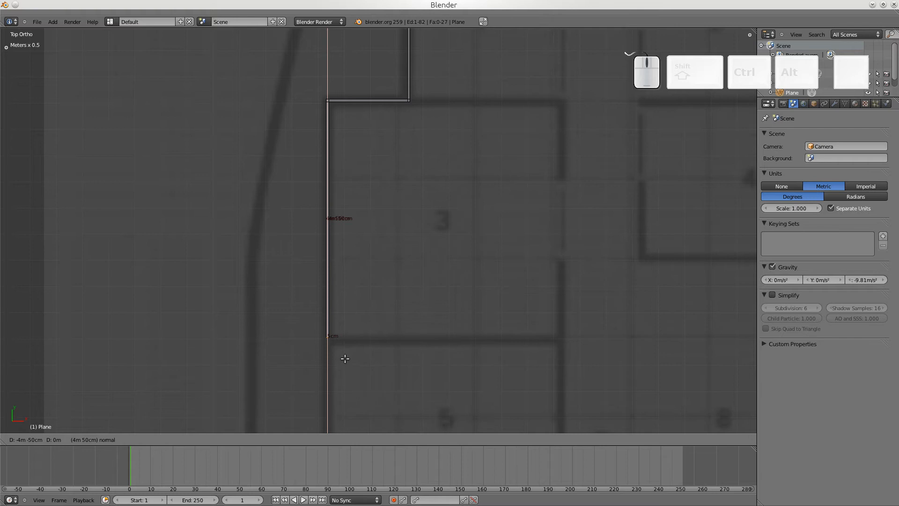
left_click(345, 364)
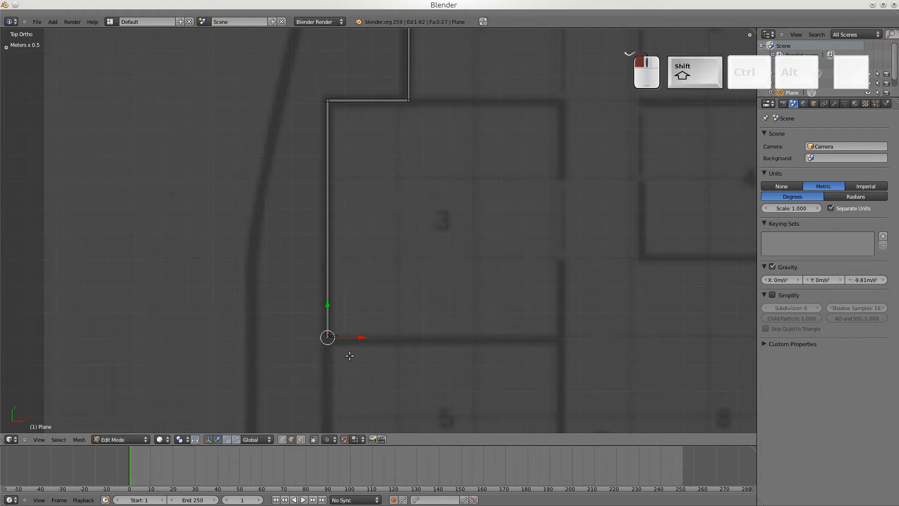
- Extrude the end edge of room 3's outer side wall 1 cm down along Y as a thin junction segment
middle_click_drag(347, 361, 315, 174, "shift")
scroll(317, 221, "up", 5)
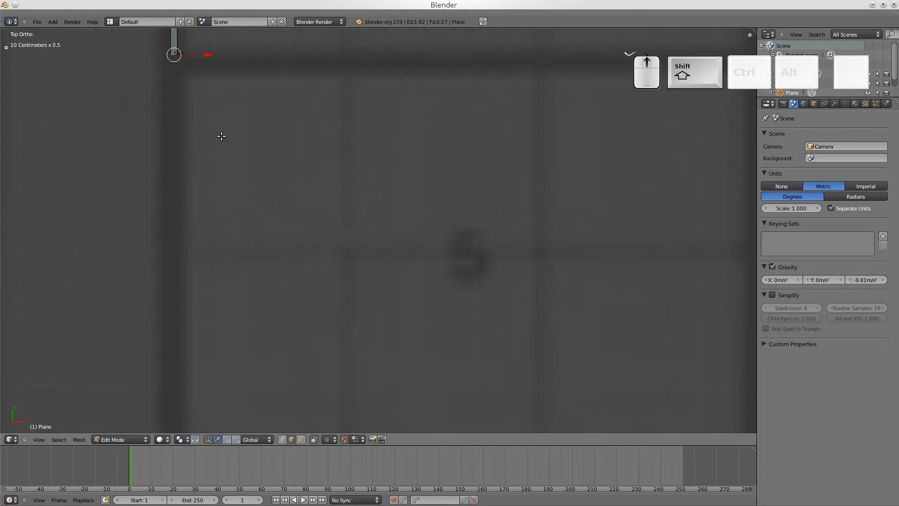
middle_click_drag(221, 136, 265, 261, "shift")
scroll(266, 260, "up", 3)
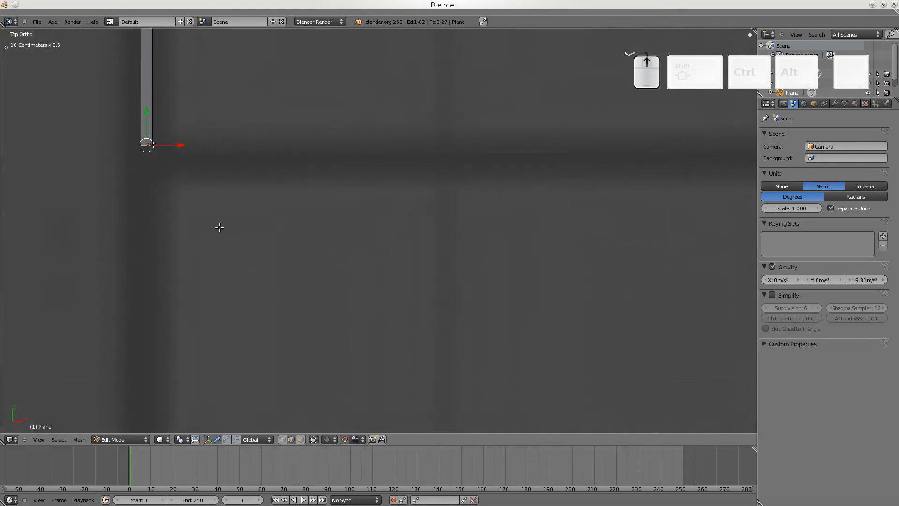
middle_click_drag(220, 226, 336, 278, "shift")
scroll(264, 294, "up", 2)
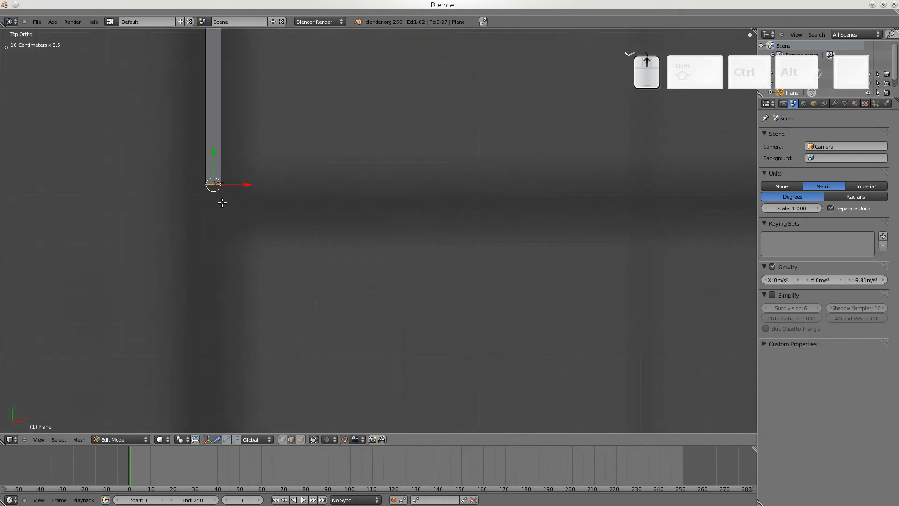
key("e")
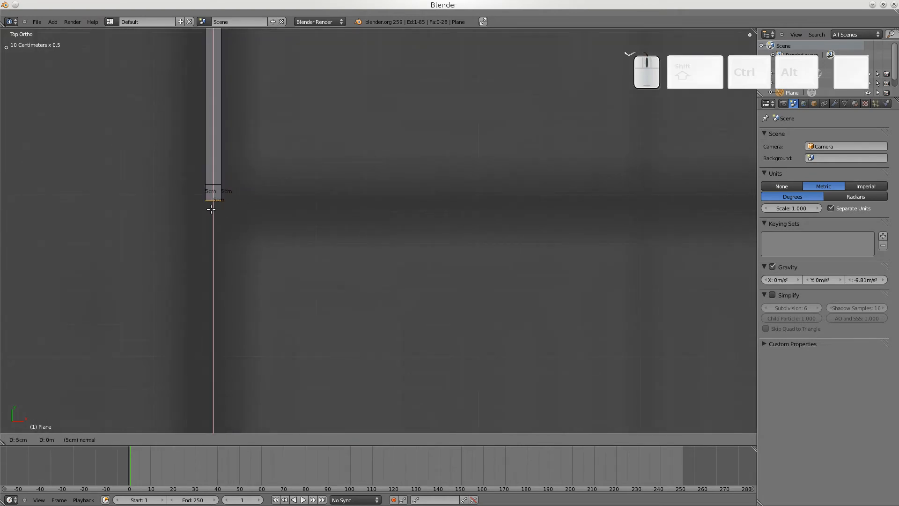
key("shift")
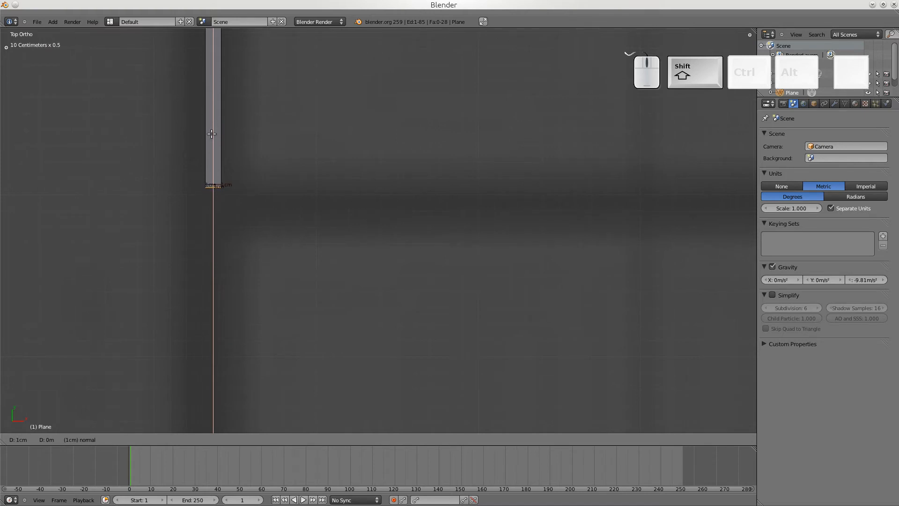
left_click(214, 147)
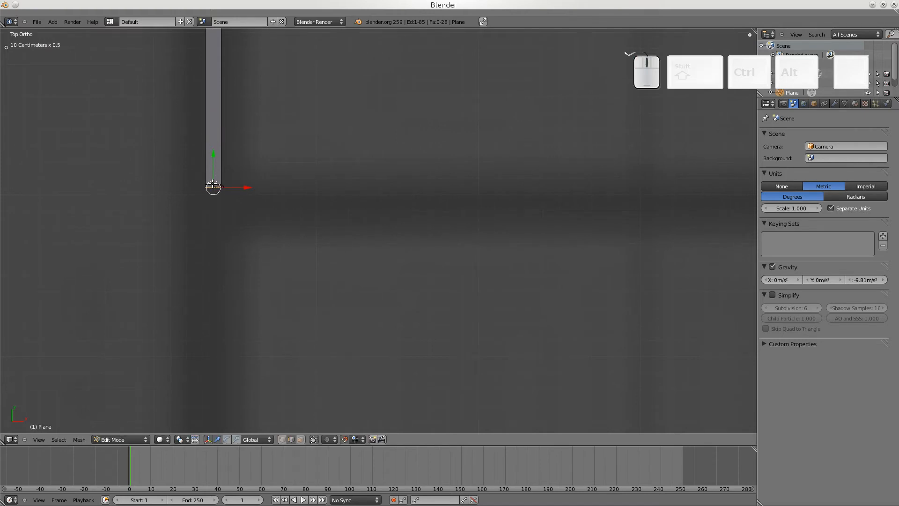
- Select both edges of the thin junction segment and move them slightly down along Y towards the middle of the wall line between rooms 3 and 5
right_click(214, 186)
left_click_drag(213, 153, 214, 167)
scroll(217, 243, "up", 3)
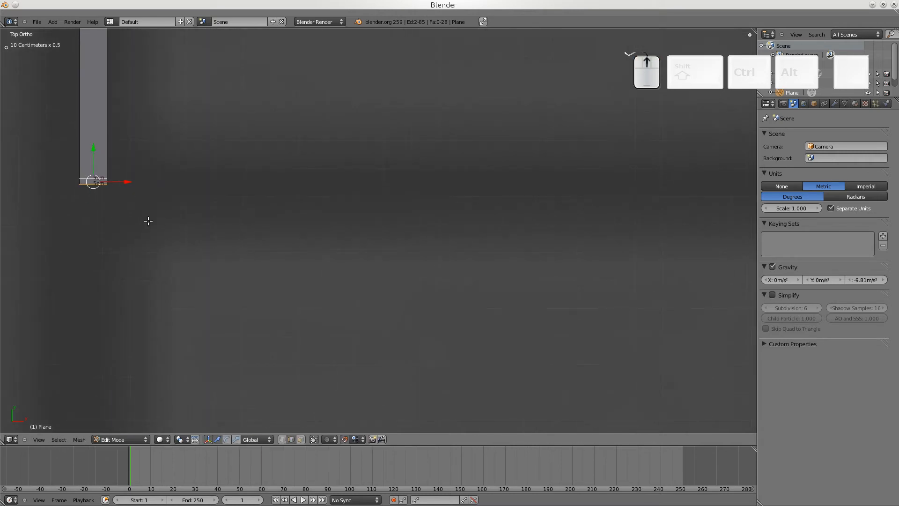
middle_click_drag(148, 220, 376, 234, "shift")
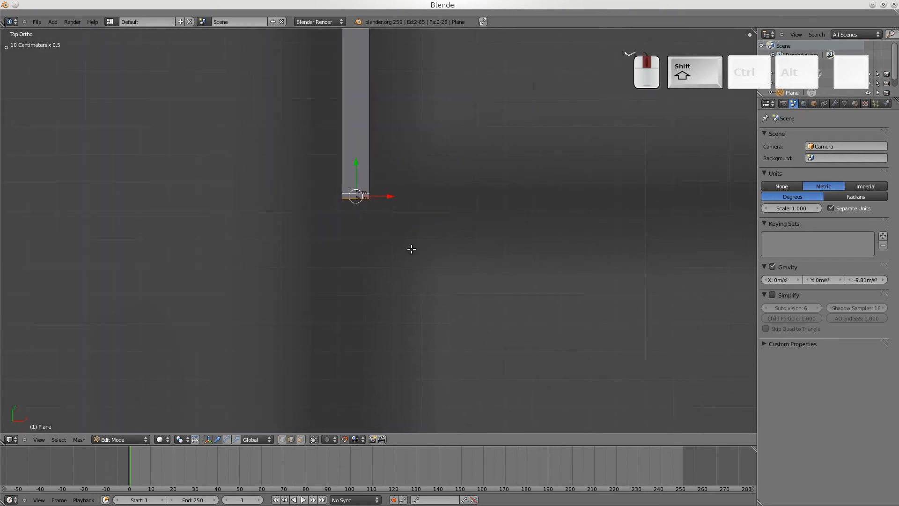
scroll(411, 249, "down", 8)
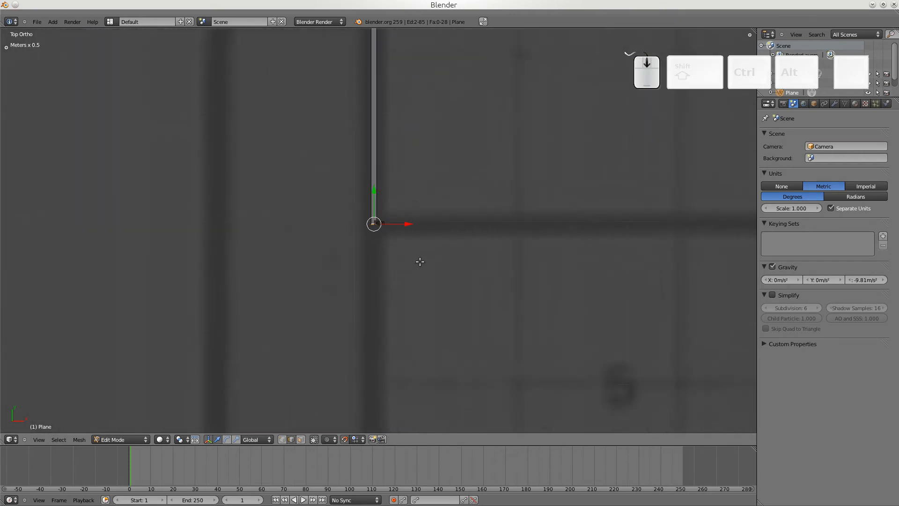
- Extrude only the junction segment's lower edge 3 m down along Y as room 5's outer side wall
scroll(419, 262, "down", 1)
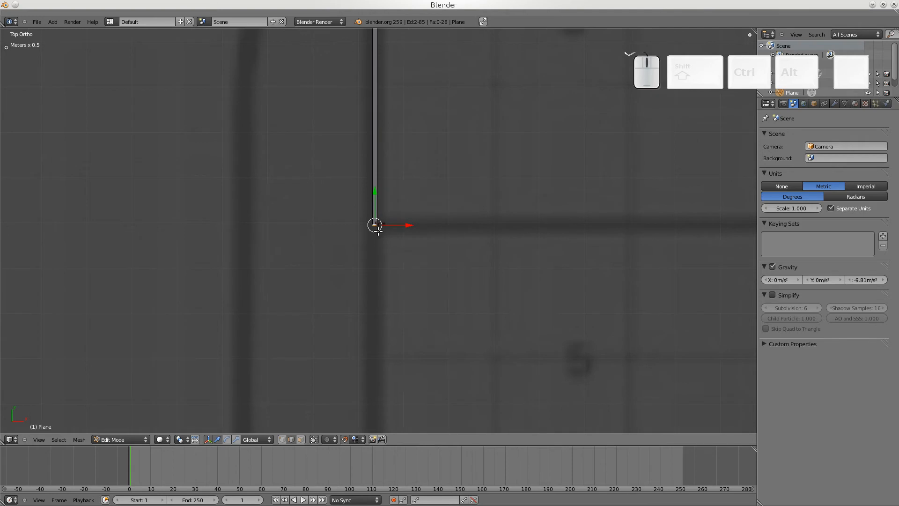
right_click(390, 249)
scroll(380, 269, "down", 1)
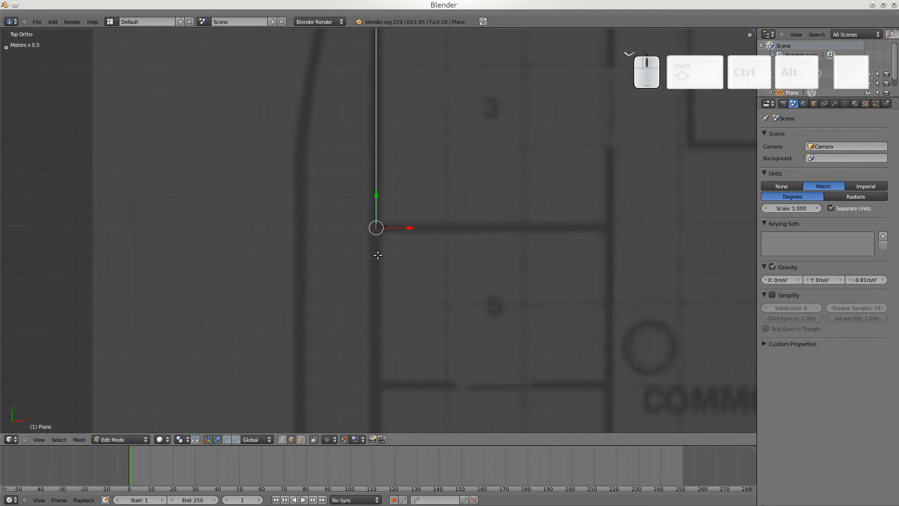
key("e")
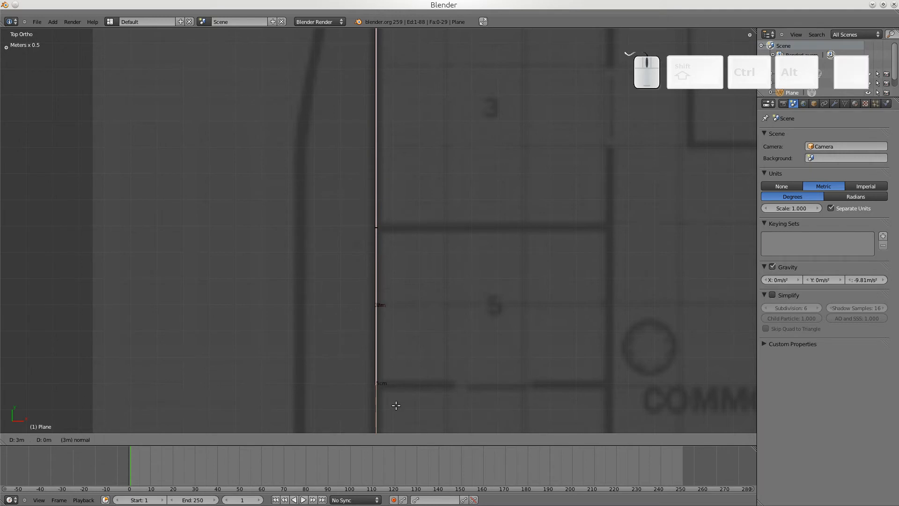
left_click(396, 405)
- Extrude the end edge of room 5's outer side wall about 1 cm down along Y as a junction segment at room 6's upper wall
middle_click_drag(394, 338, 272, 123, "shift")
scroll(271, 165, "up", 3)
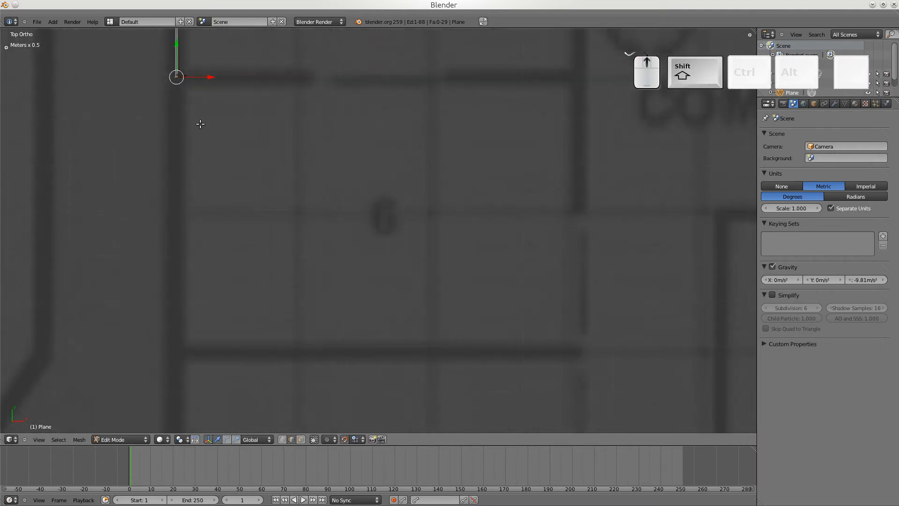
middle_click_drag(199, 120, 292, 266, "shift")
scroll(292, 266, "up", 5)
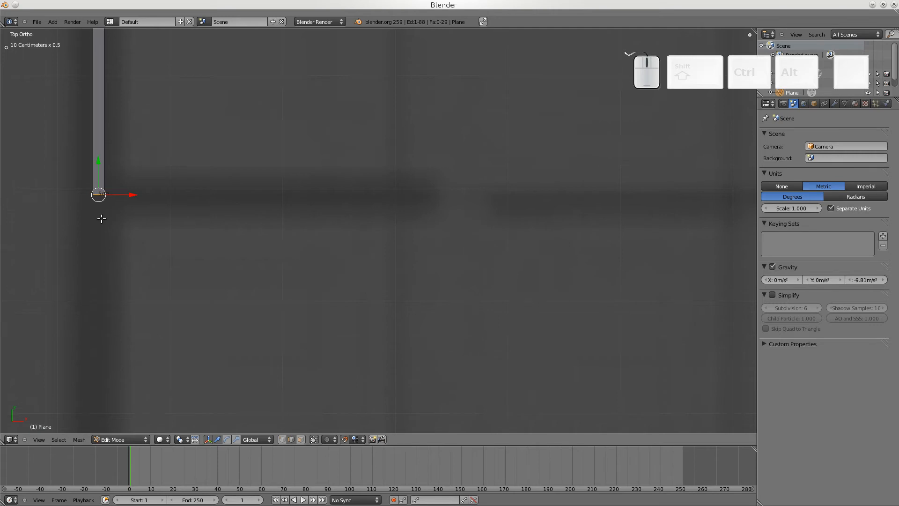
scroll(101, 219, "down", 3, "shift")
scroll(372, 241, "up", 5, "shift")
scroll(346, 255, "down", 1, "shift")
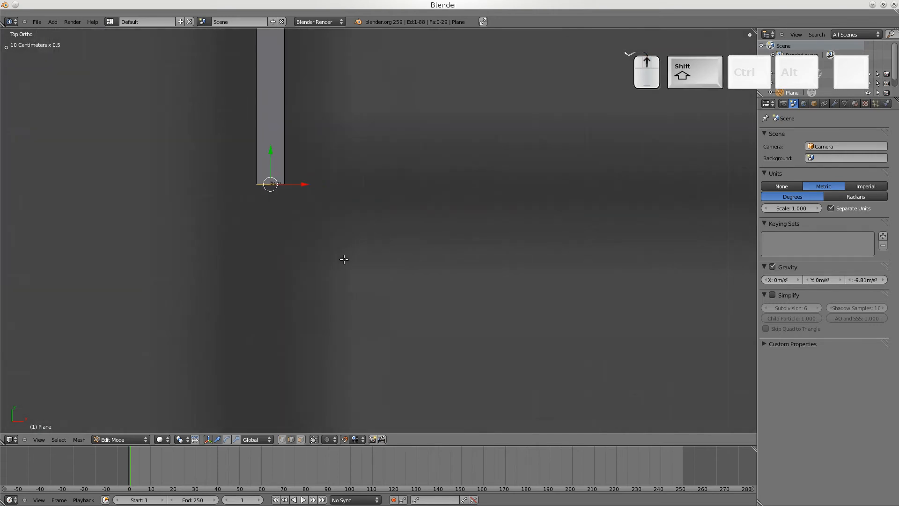
scroll(302, 236, "up", 1)
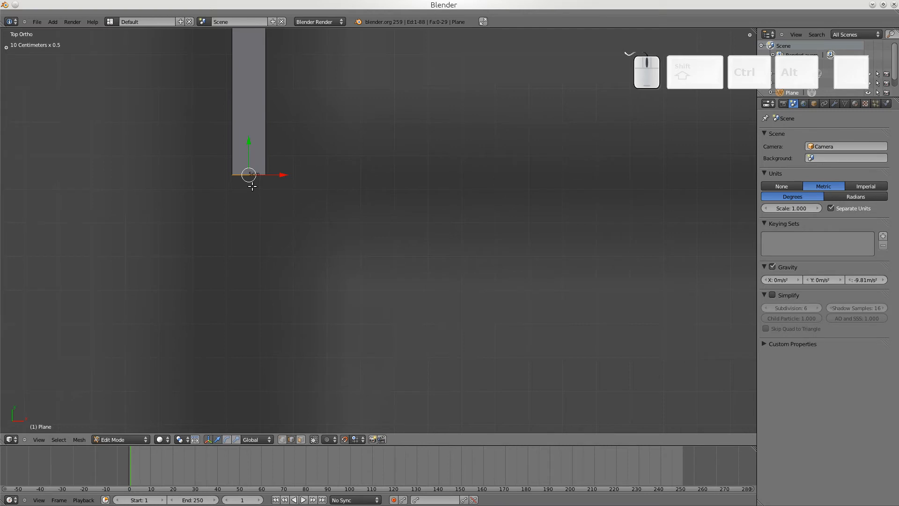
key("e")
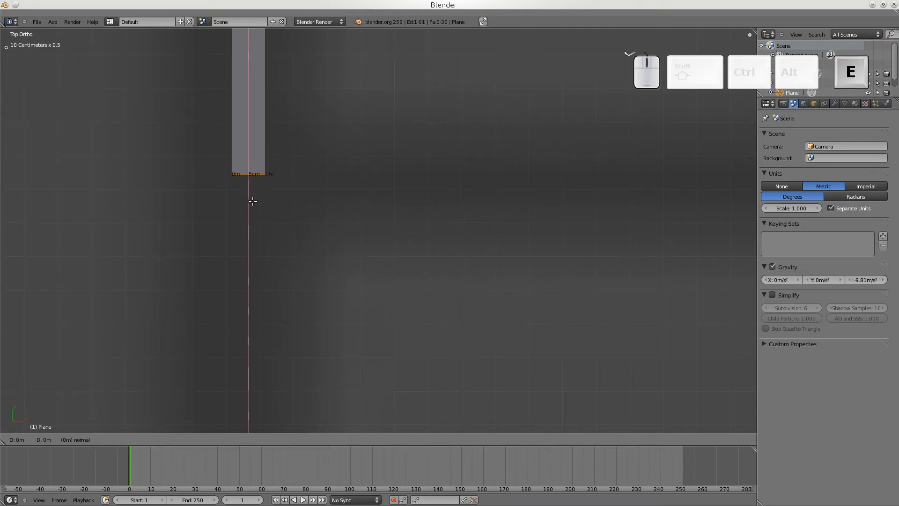
key("shift")
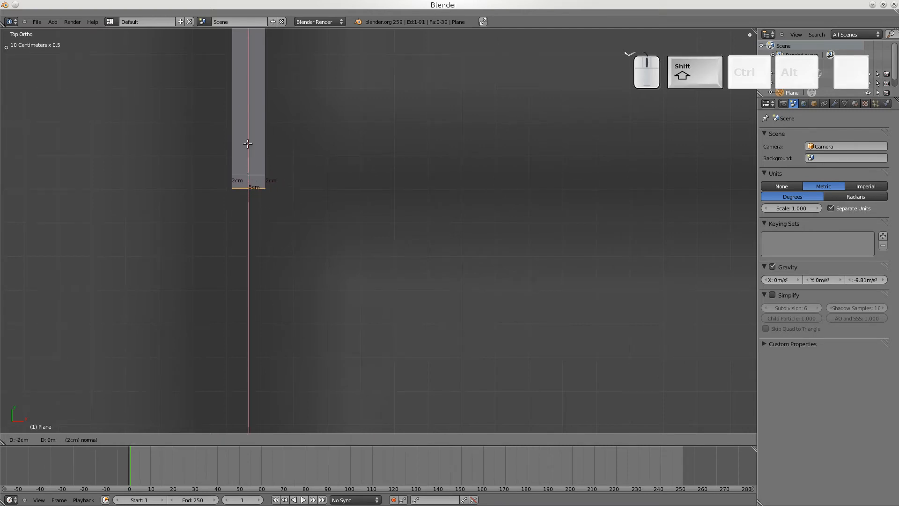
left_click(237, 78)
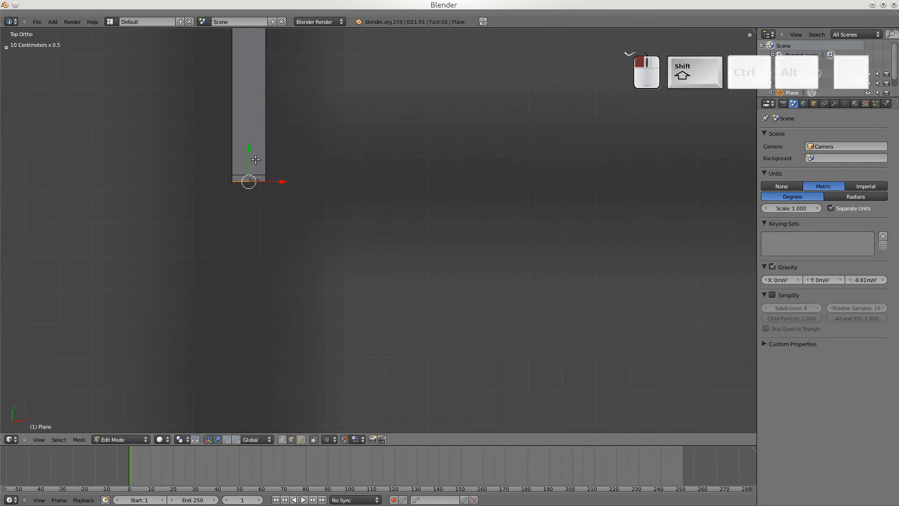
- Extrude the lower edge of the junction segment between rooms 5 and 6 down along Y as room 6's outer side wall
scroll(262, 206, "down", 5)
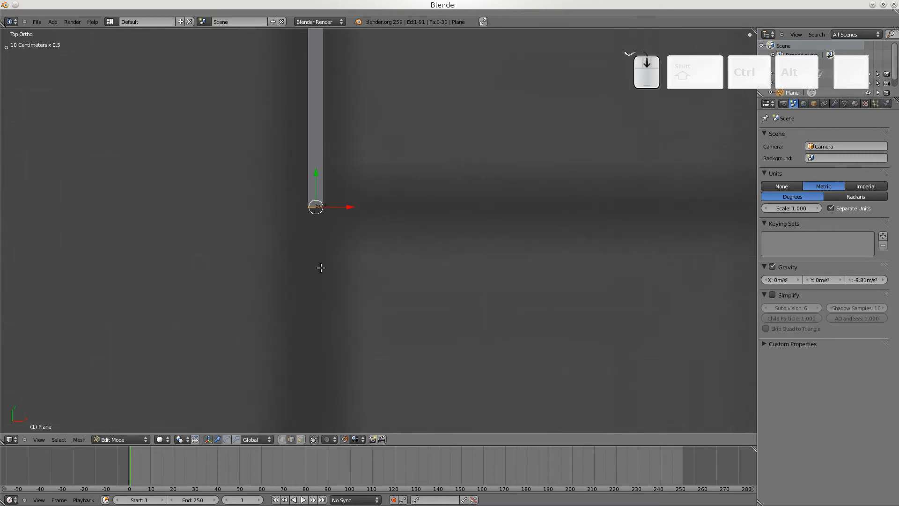
scroll(383, 287, "down", 4)
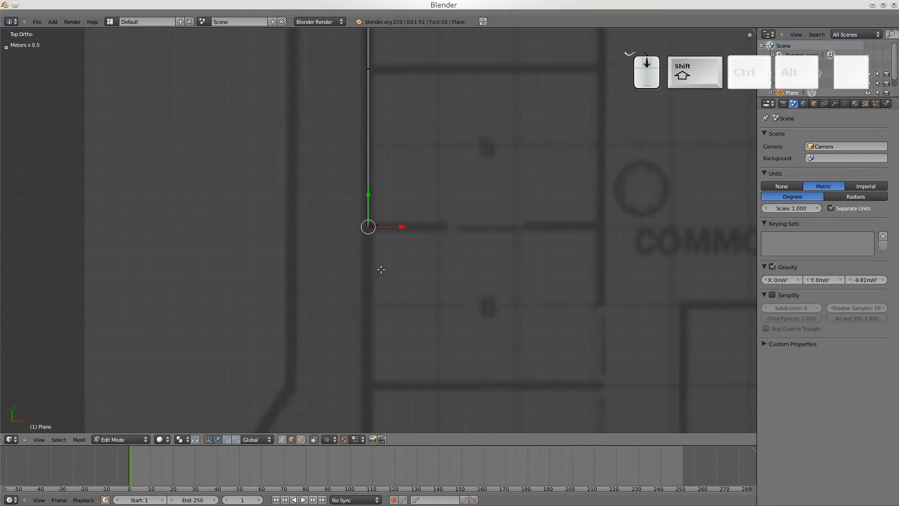
middle_click_drag(351, 228, 287, 138, "shift")
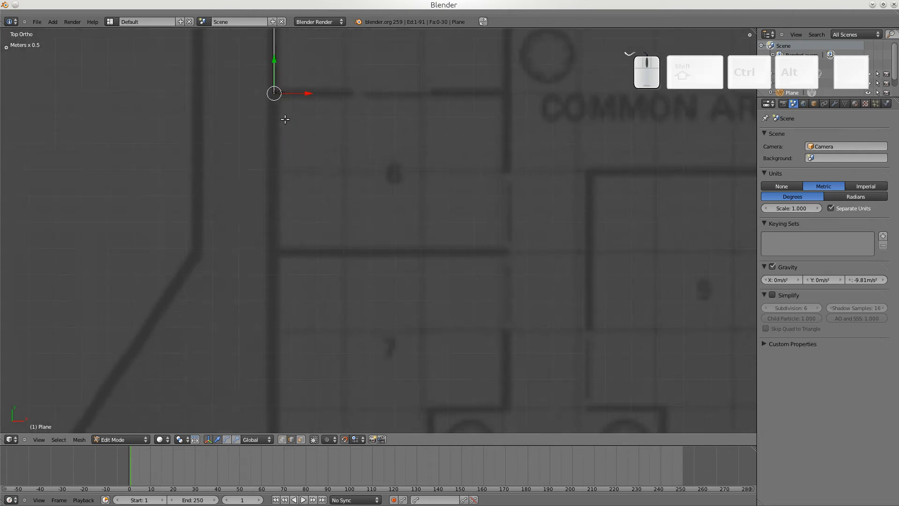
- Extrude the outer wall's end edge down to the partition between rooms 6 and 7 and add an about 1 cm end segment
key("e")
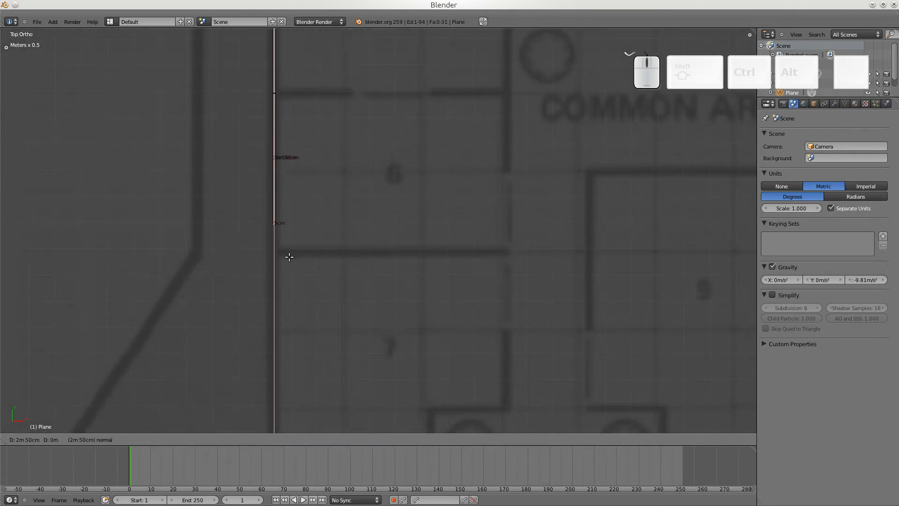
left_click(287, 273)
key("e")
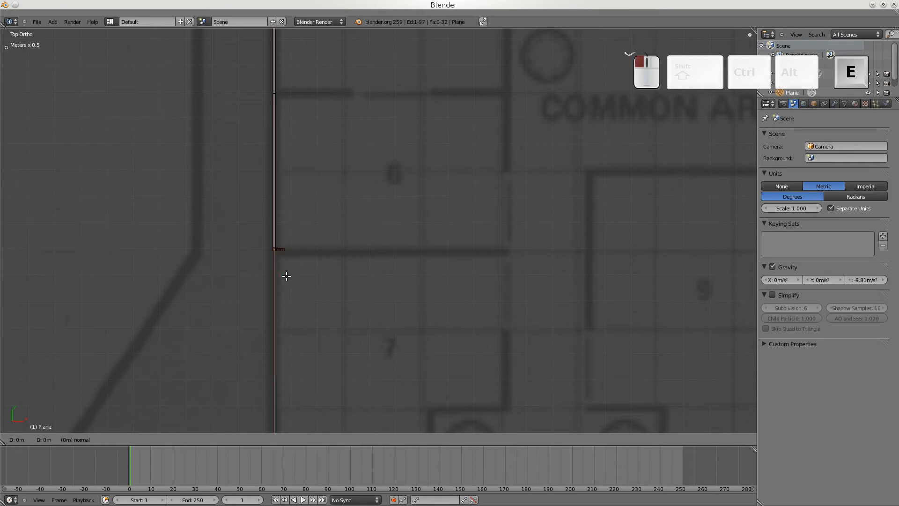
right_click(286, 276)
scroll(286, 277, "up", 6)
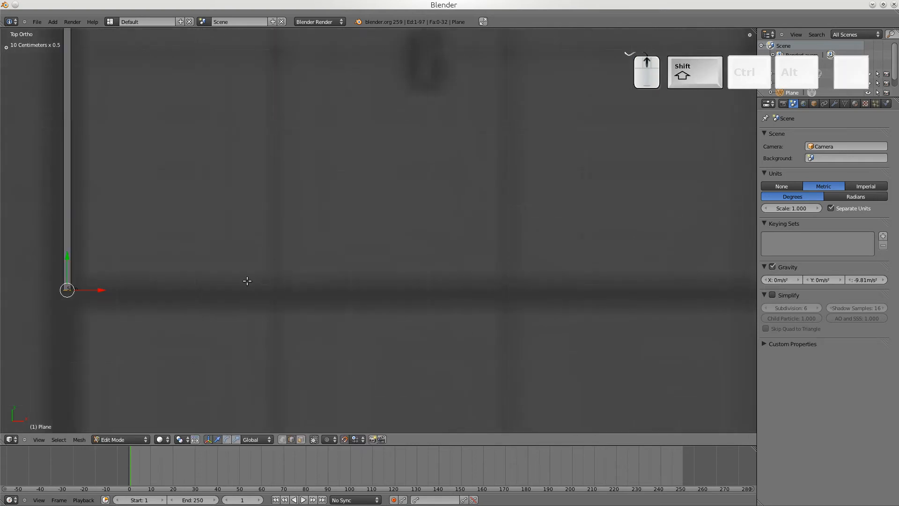
middle_click_drag(248, 279, 525, 224, "shift")
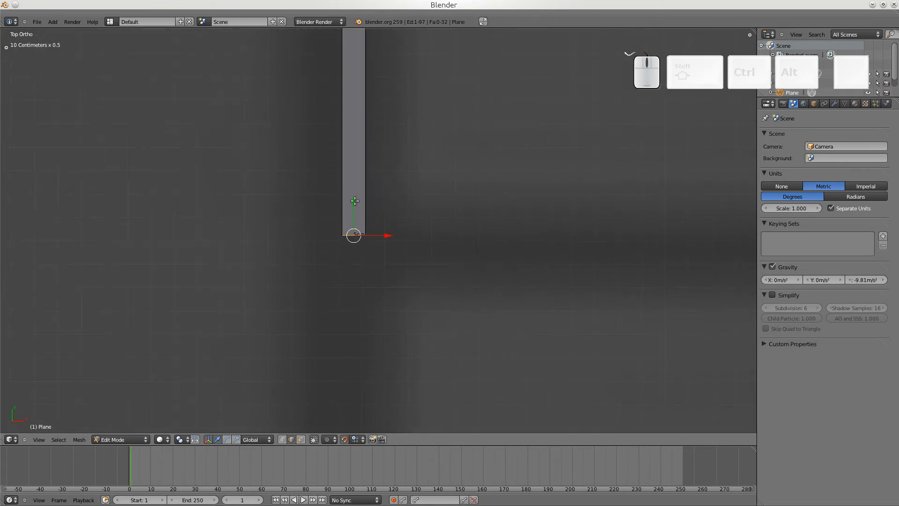
left_click_drag(354, 201, 353, 141)
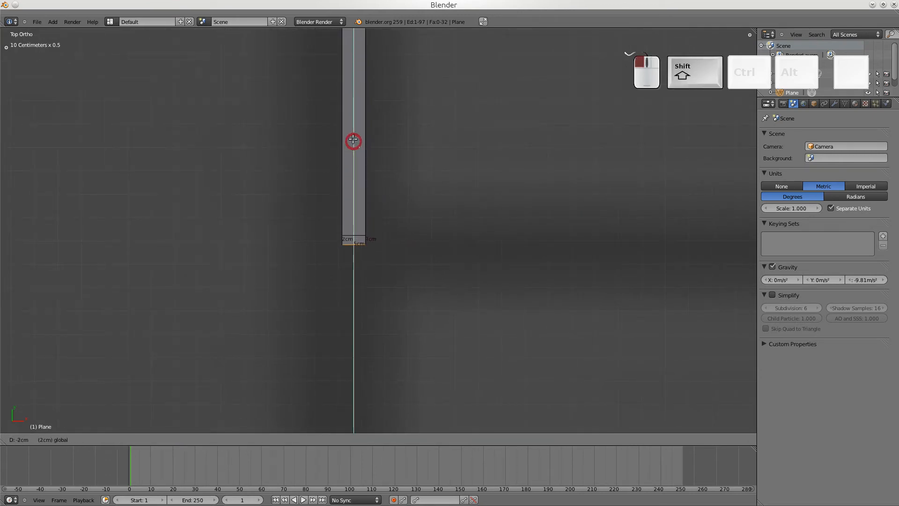
left_click(347, 96)
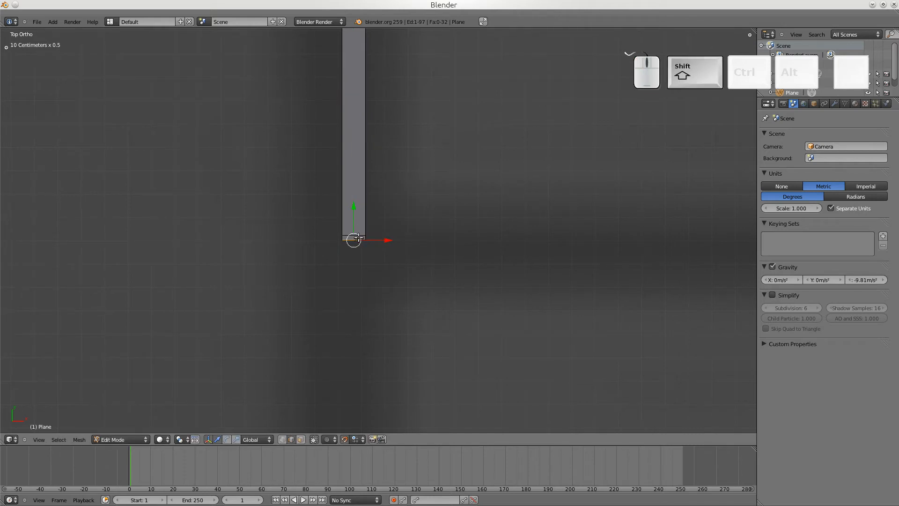
- Select both edges of the short end segment and move them along Y onto the centreline of the partition between rooms 6 and 7
scroll(421, 296, "down", 5)
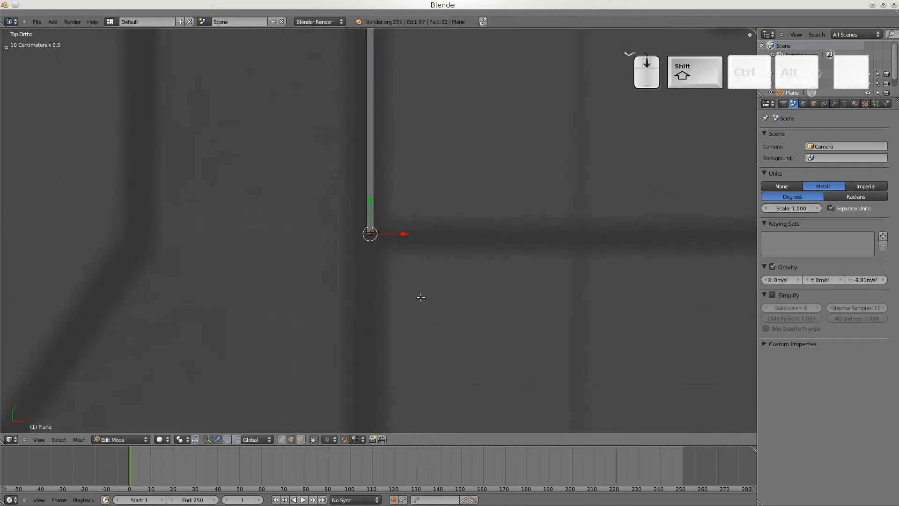
right_click(376, 232, "shift")
scroll(383, 239, "up", 10)
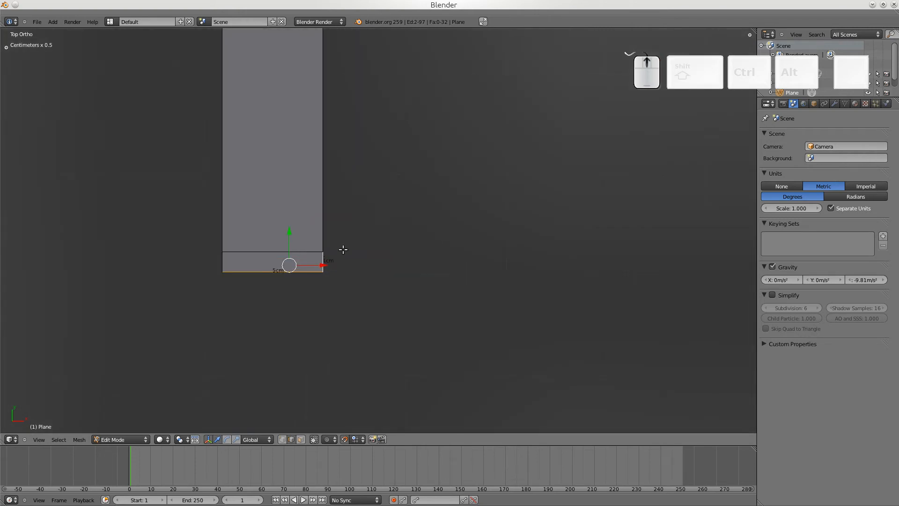
right_click(320, 262, "shift")
right_click(320, 262, "shift")
scroll(351, 283, "down", 10)
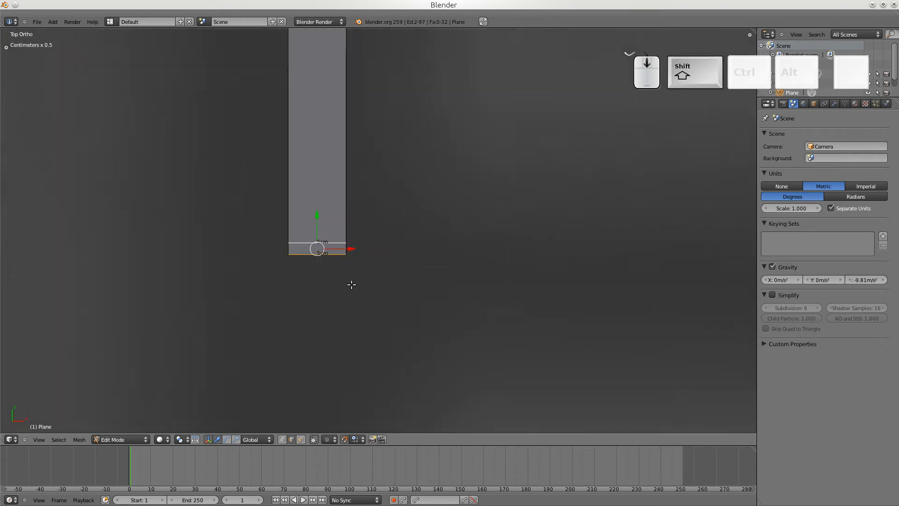
scroll(359, 240, "down", 1)
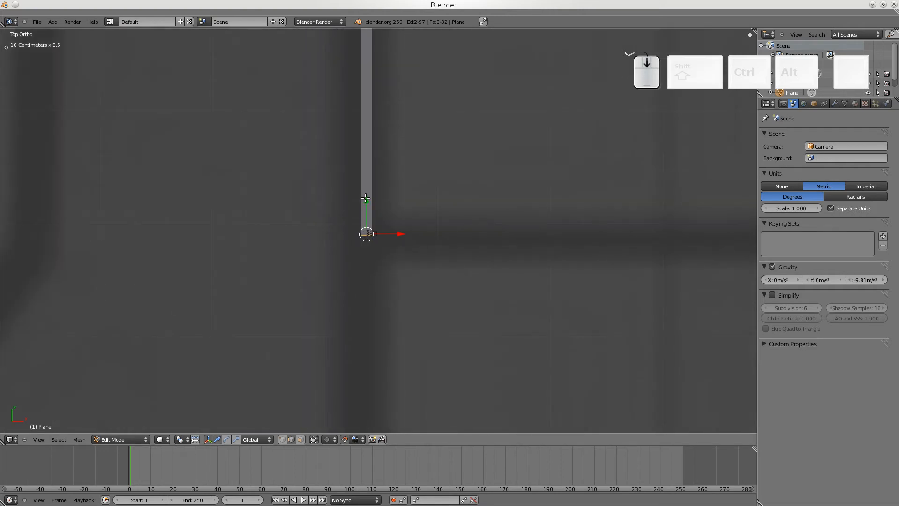
left_click_drag(366, 198, 363, 322)
scroll(416, 316, "down", 5)
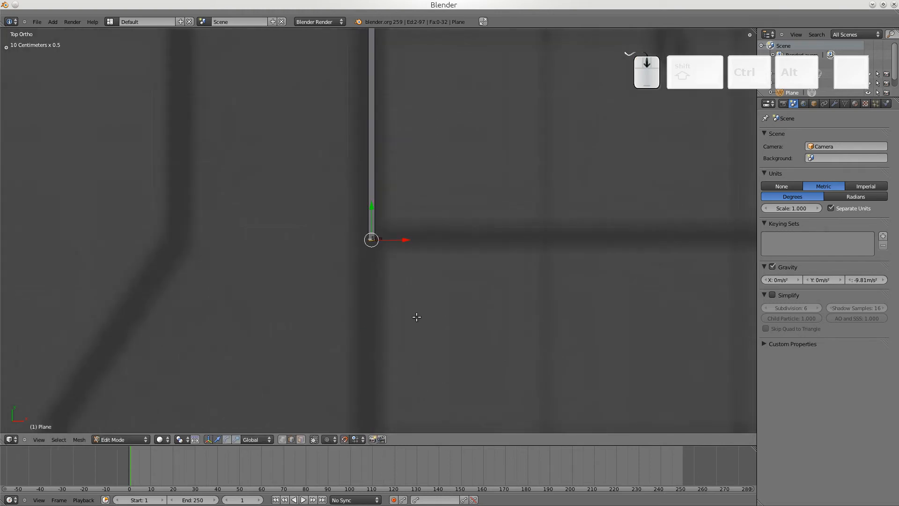
- Extrude the wall's lowest edge about 4 m down along room 7, stopping just above missile magazine 10
middle_click_drag(409, 297, 499, 338, "shift")
scroll(243, 169, "up", 5)
scroll(467, 287, "up", 5)
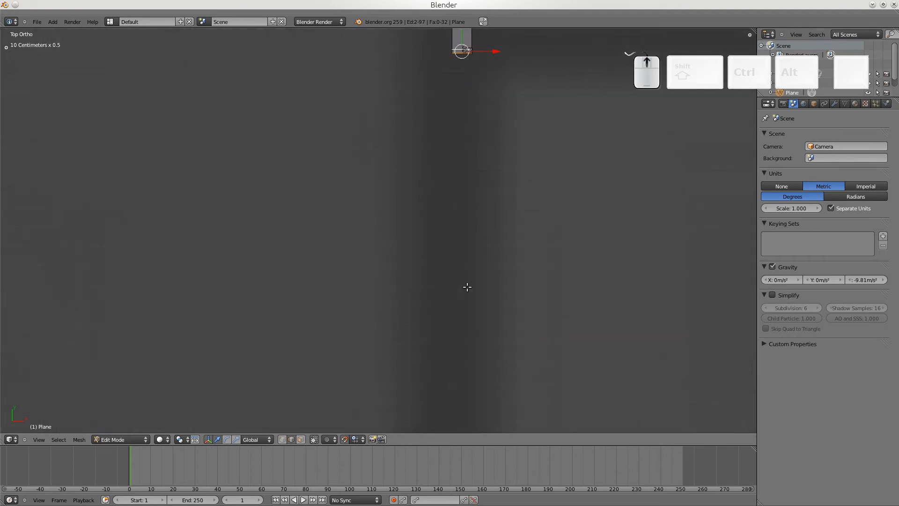
right_click(460, 54)
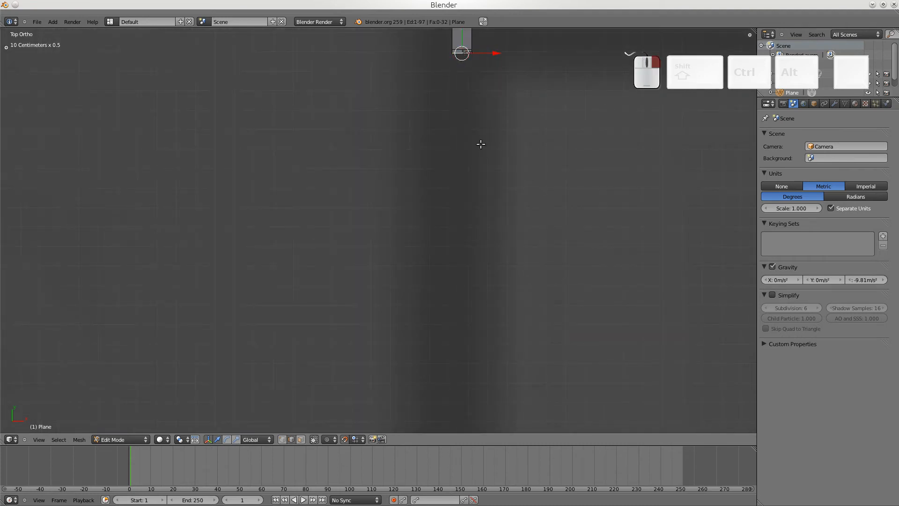
scroll(482, 174, "down", 8)
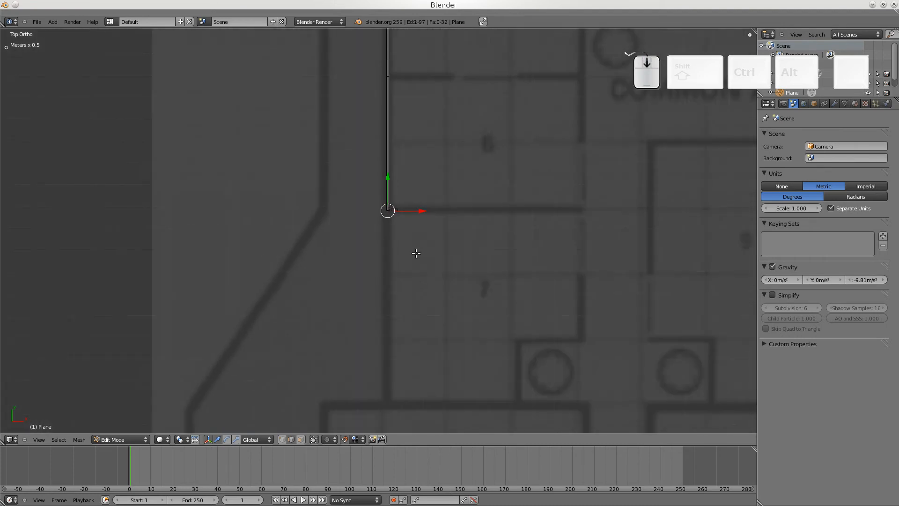
key("e")
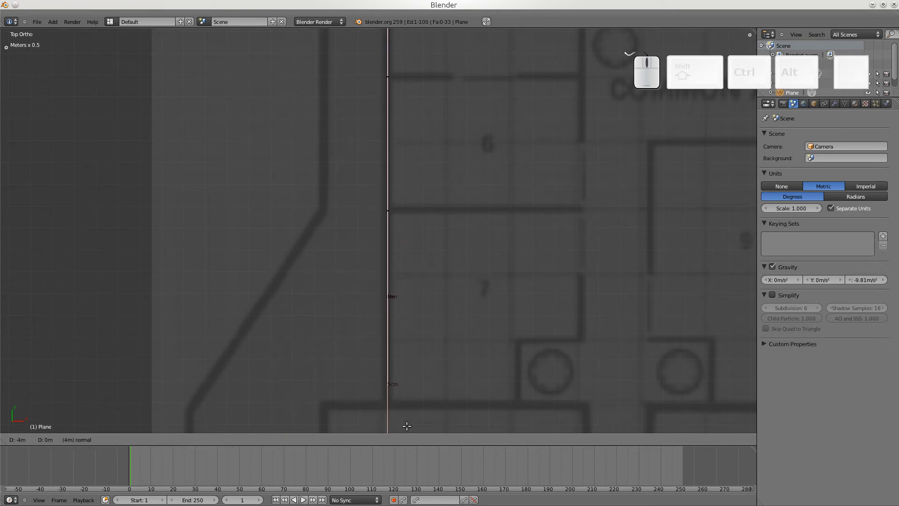
left_click(409, 437)
- Extrude the wall end 50 cm into the magazine's top wall and move the previous cross edge down along Y to form a square corner
middle_click_drag(419, 404, 385, 261, "shift")
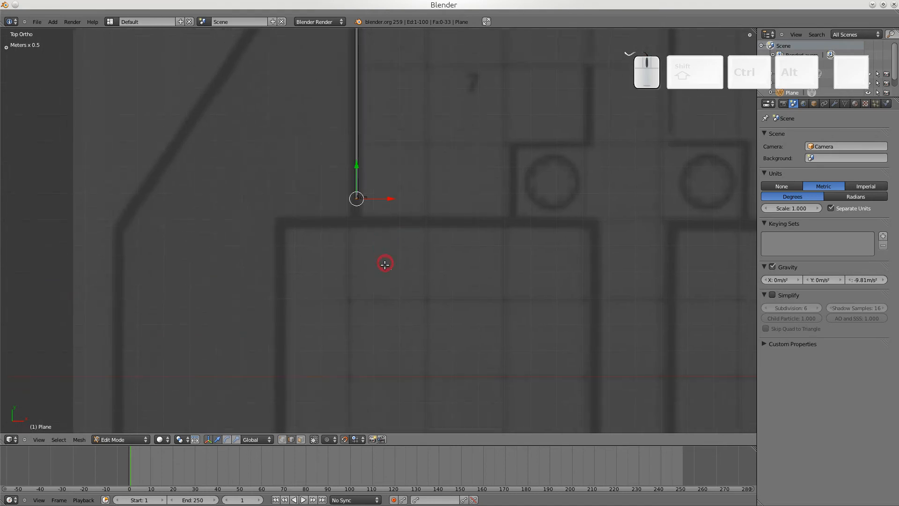
scroll(382, 268, "up", 3)
scroll(380, 262, "up", 2)
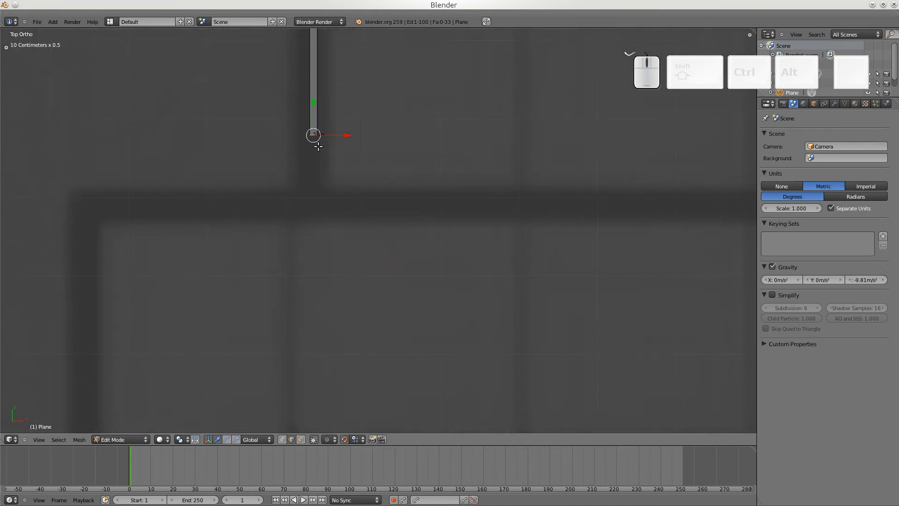
key("e")
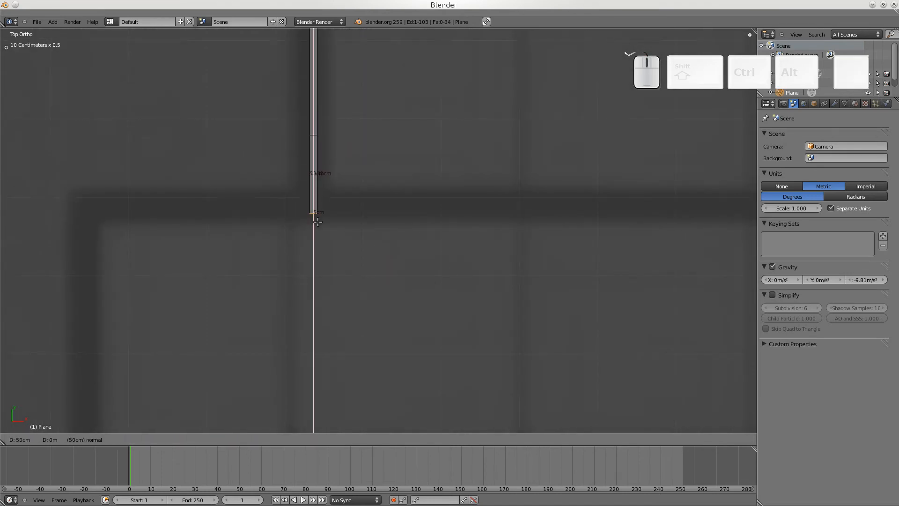
left_click(318, 224)
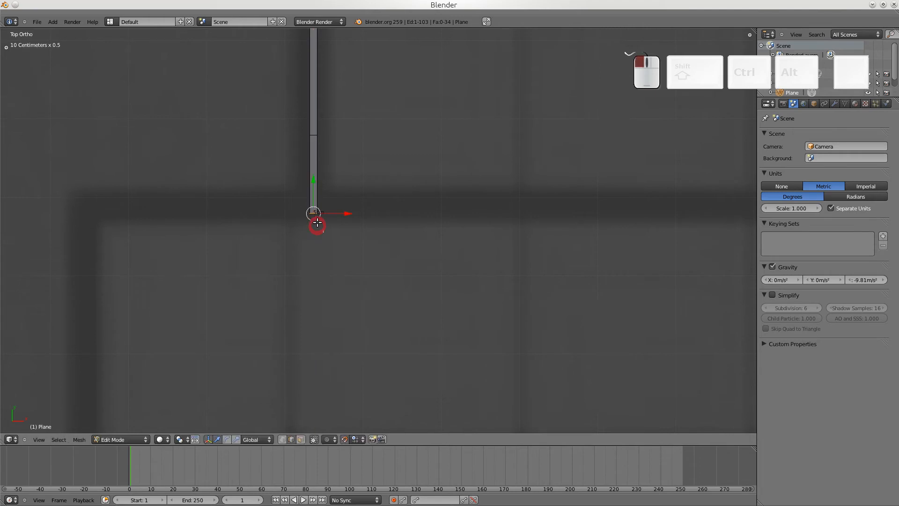
right_click(326, 122)
left_click_drag(313, 95, 325, 209)
- Extrude the corner's left side edge about 1.4 m to the magazine's upper-left corner and add a short corner segment
right_click(309, 210)
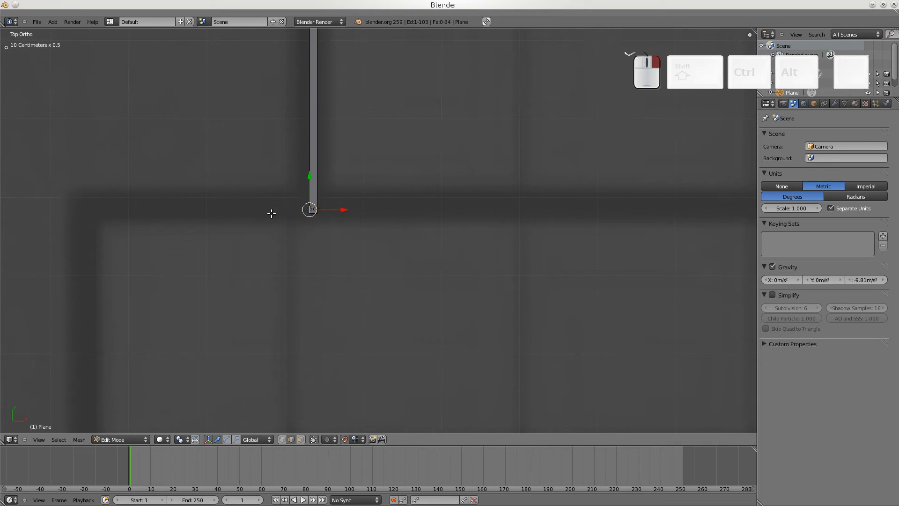
key("e")
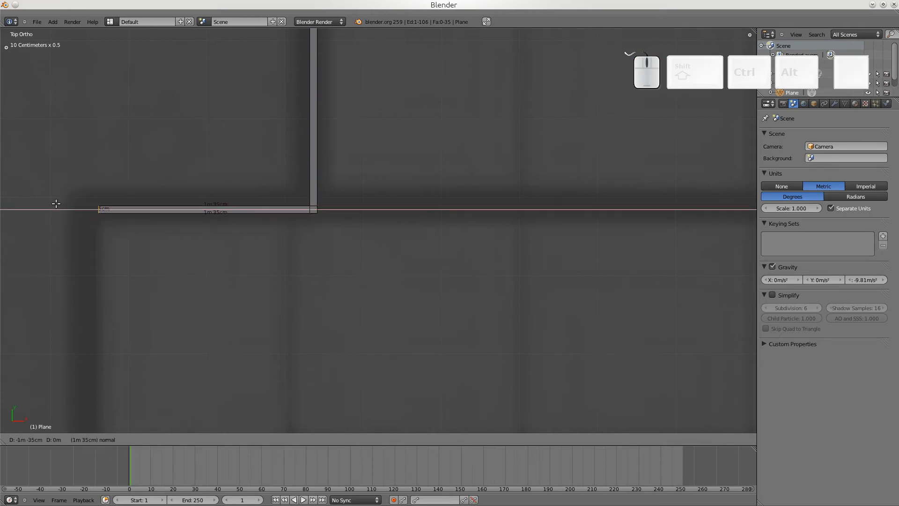
left_click(53, 204)
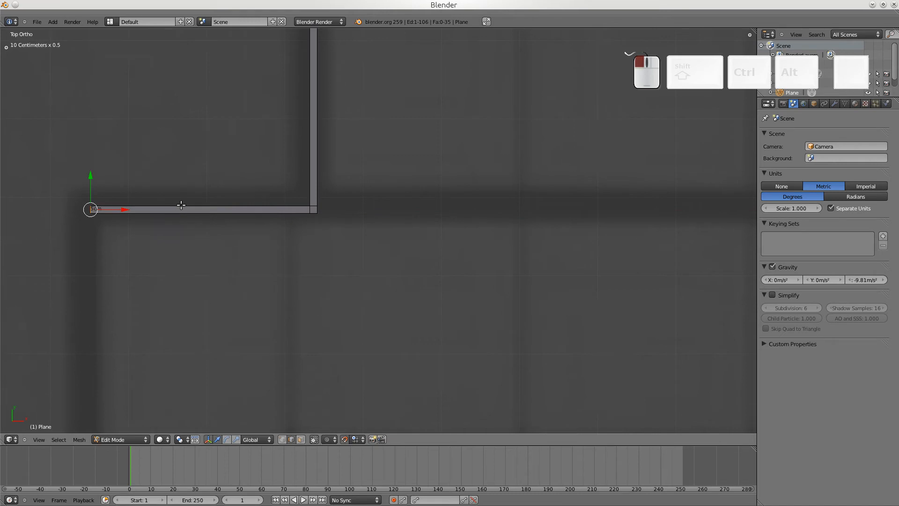
key("e")
left_click(248, 212)
- Extrude the new corner's lower edge about 12 m down along the left wall of missile magazine 10
scroll(134, 242, "down", 8)
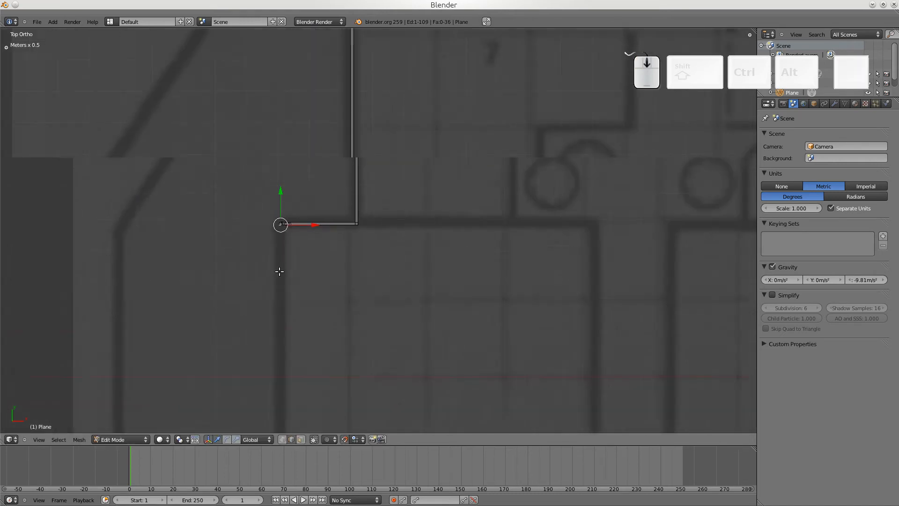
middle_click_drag(339, 277, 275, 185, "shift")
scroll(275, 187, "down", 4)
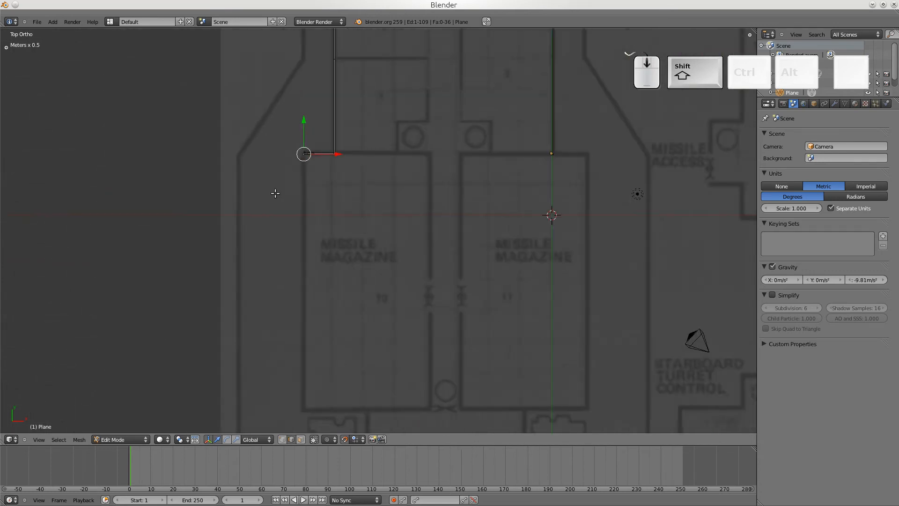
key("e")
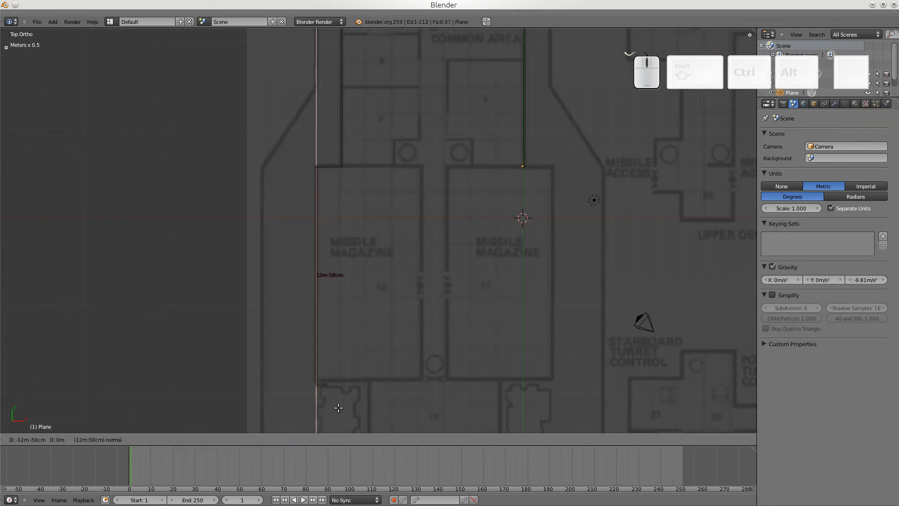
left_click(339, 404)
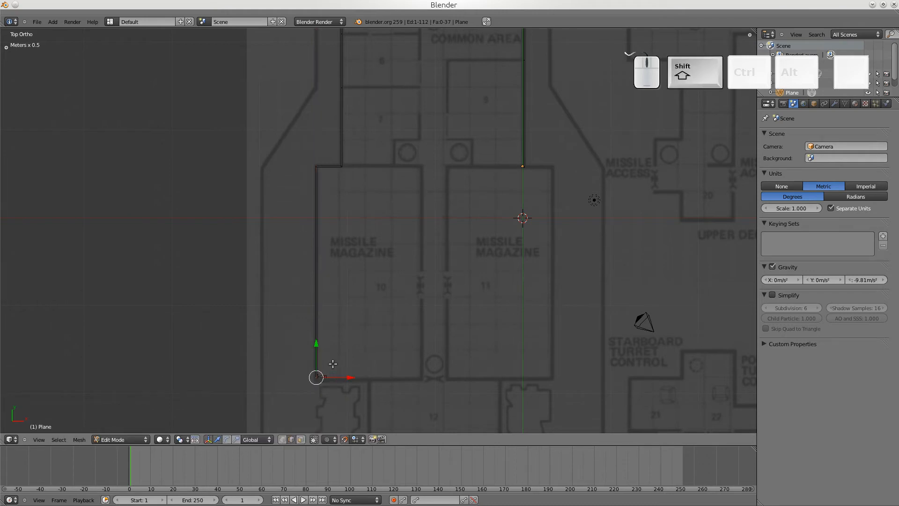
- Extrude a 5 cm corner segment from the wall's lower end and move both its edges down to the centre of the magazine's bottom wall
middle_click_drag(333, 360, 276, 192, "shift")
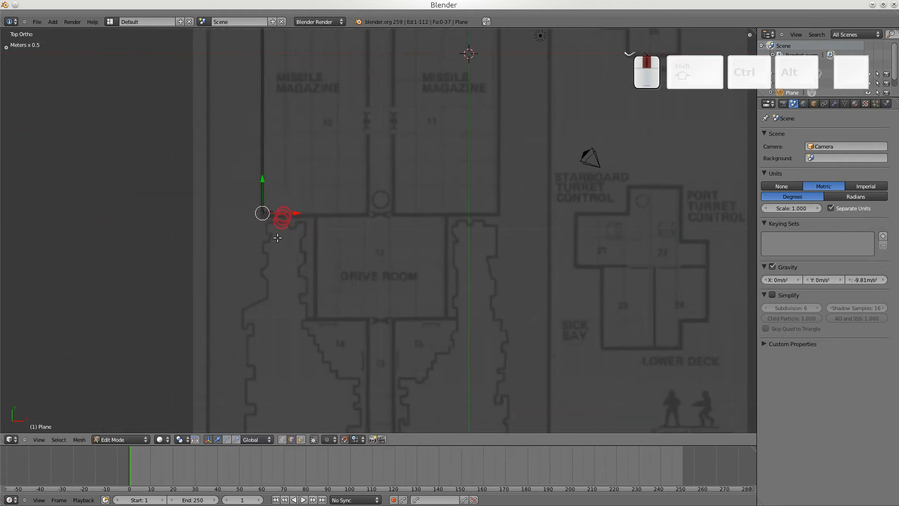
scroll(276, 240, "up", 6)
middle_click_drag(271, 234, 552, 237, "shift")
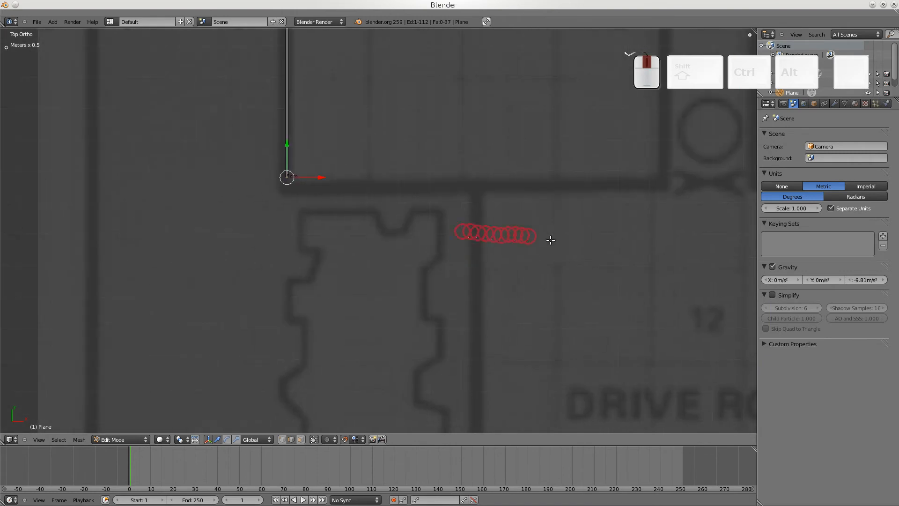
scroll(386, 257, "up", 4)
middle_click_drag(208, 134, 213, 266, "shift")
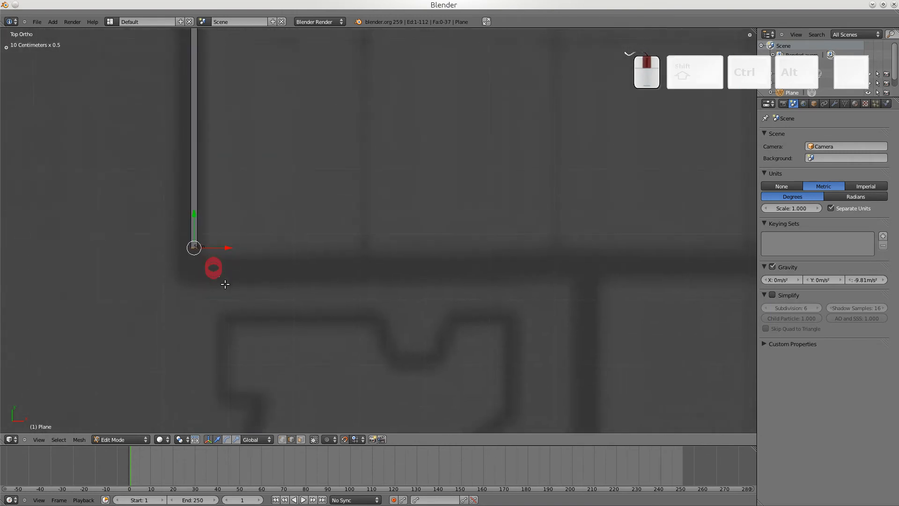
scroll(239, 299, "up", 3)
middle_click_drag(187, 302, 339, 247, "shift")
key("e")
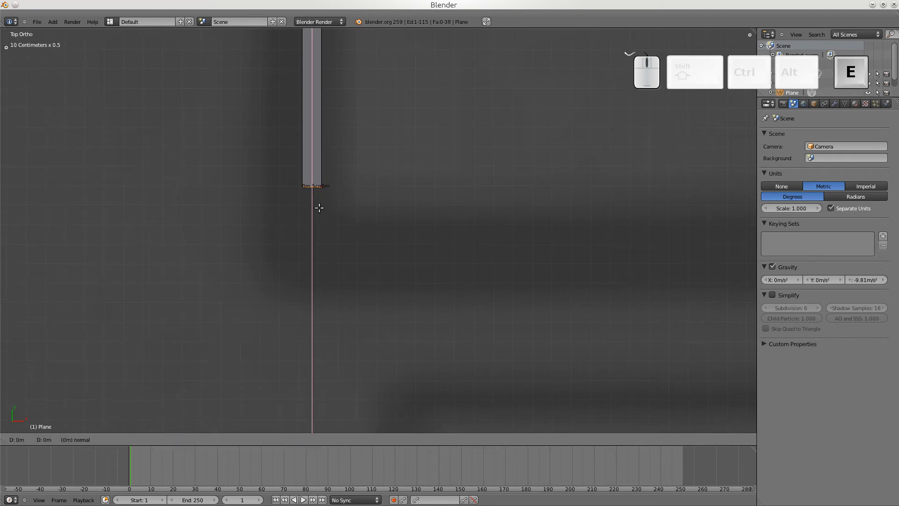
left_click(315, 207)
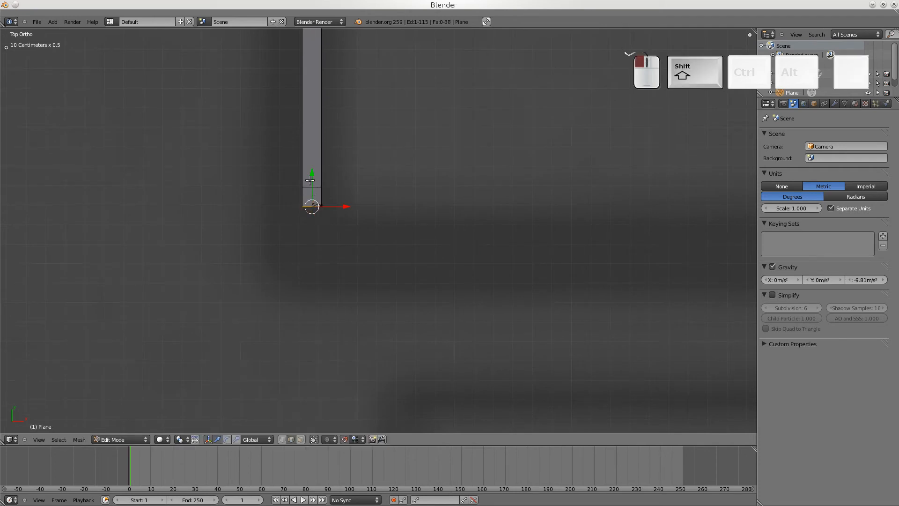
key("e")
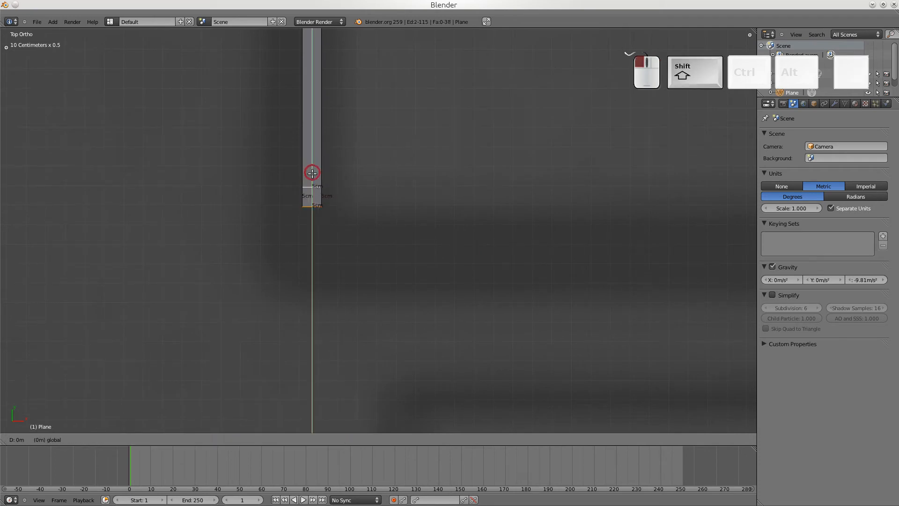
left_click(312, 220)
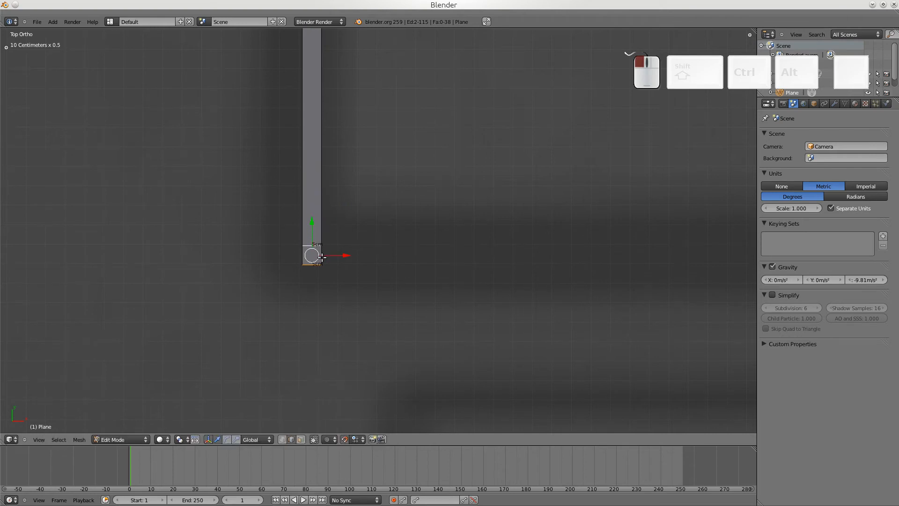
- Extrude the corner's right edge along magazine 10's bottom wall to the junction with the drive room's left wall
scroll(396, 261, "down", 3)
scroll(428, 264, "down", 2)
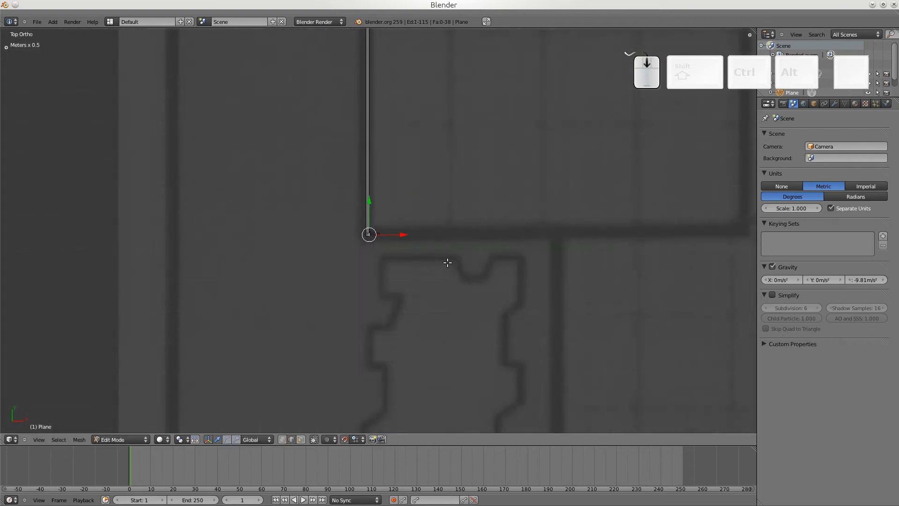
key("e")
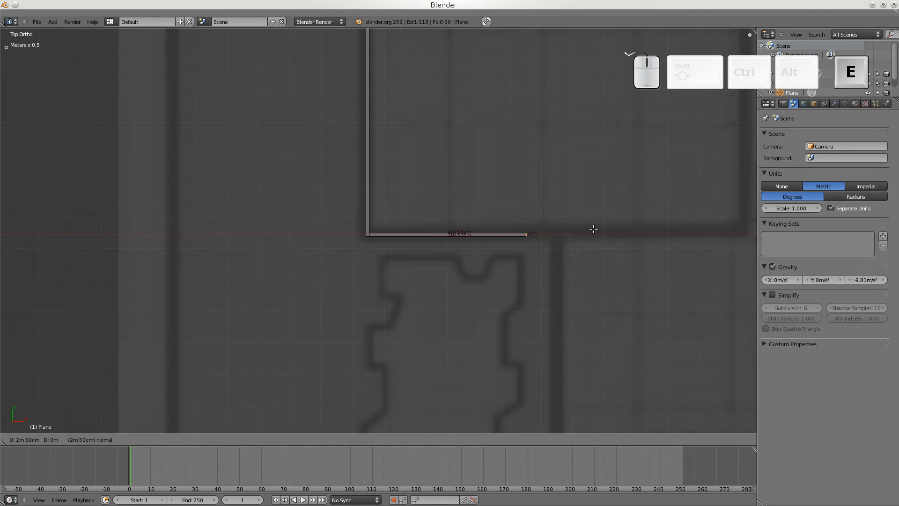
left_click(633, 223)
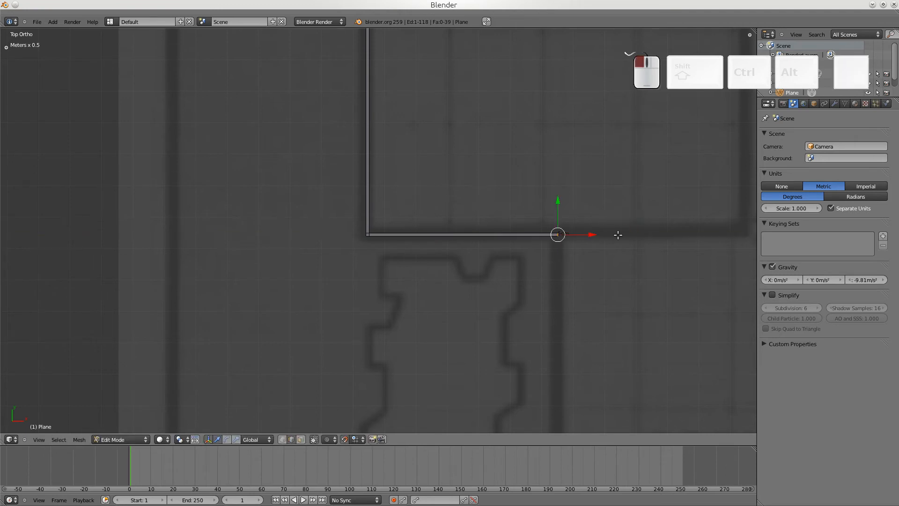
- Extrude a 5 cm junction segment from the wall end and move both its edges back along X to the centre of the drive room's left wall
scroll(581, 250, "up", 2)
middle_click_drag(585, 251, 371, 257, "shift")
scroll(89, 267, "up", 3)
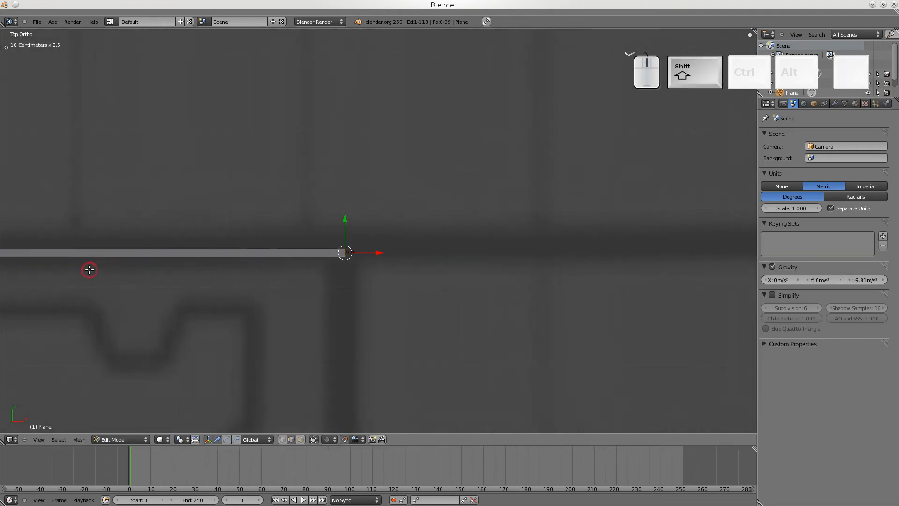
scroll(383, 284, "up", 1, "shift")
scroll(384, 284, "up", 1, "shift")
key("e")
left_click(365, 276)
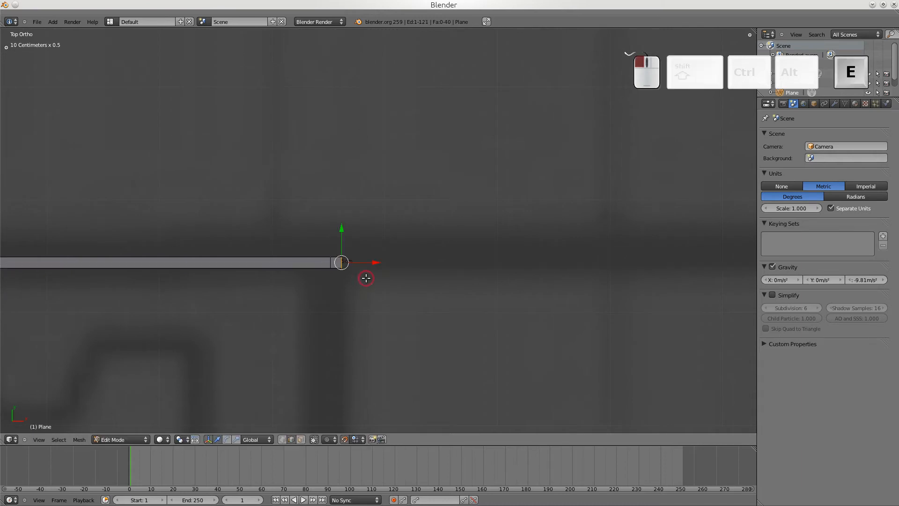
right_click(330, 263, "shift")
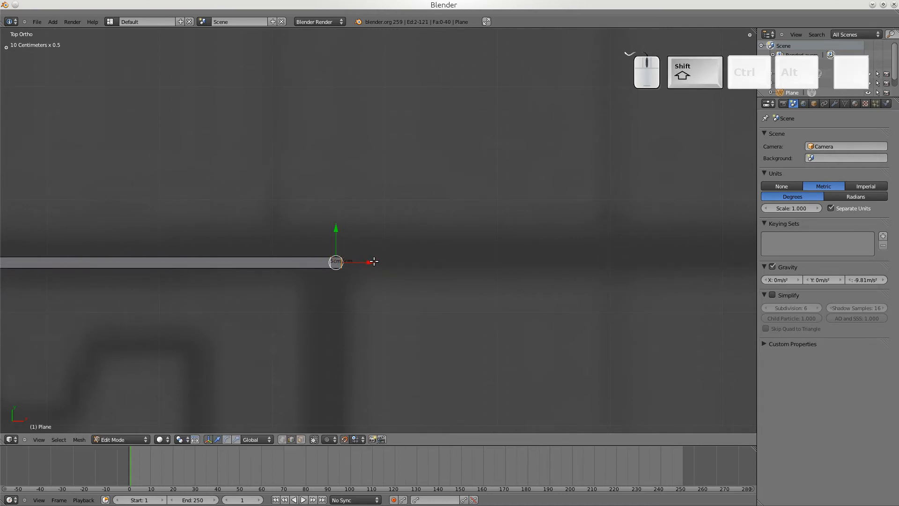
left_click_drag(374, 261, 344, 262)
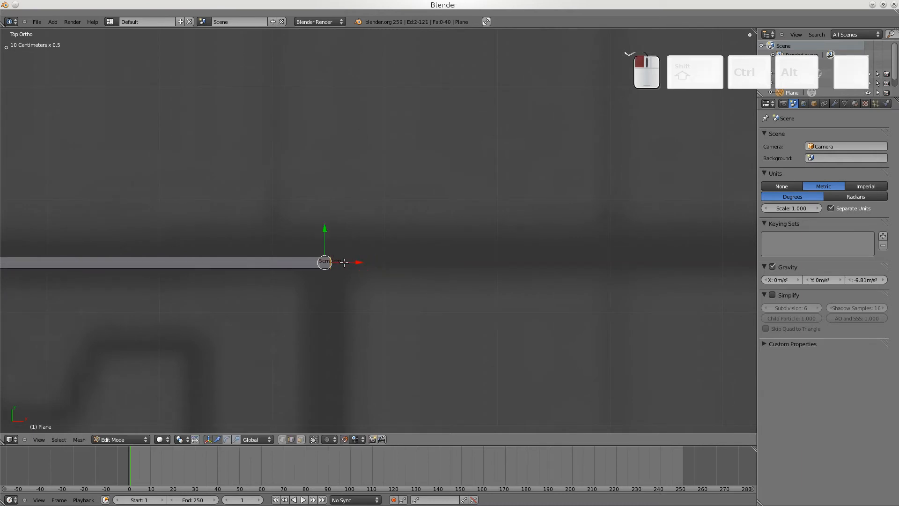
right_click(328, 264)
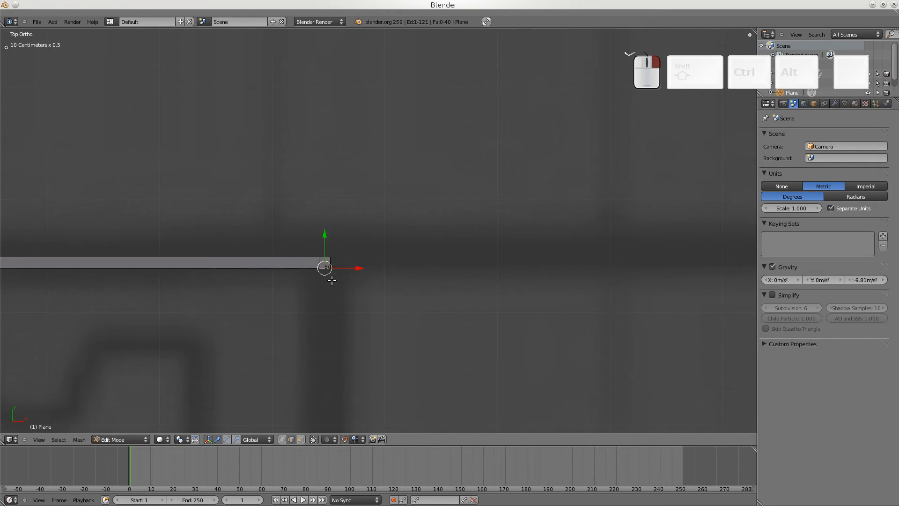
- Extrude the junction segment's right edge further along magazine 10's bottom wall towards the corridor
scroll(344, 291, "down", 5)
scroll(344, 291, "down", 7)
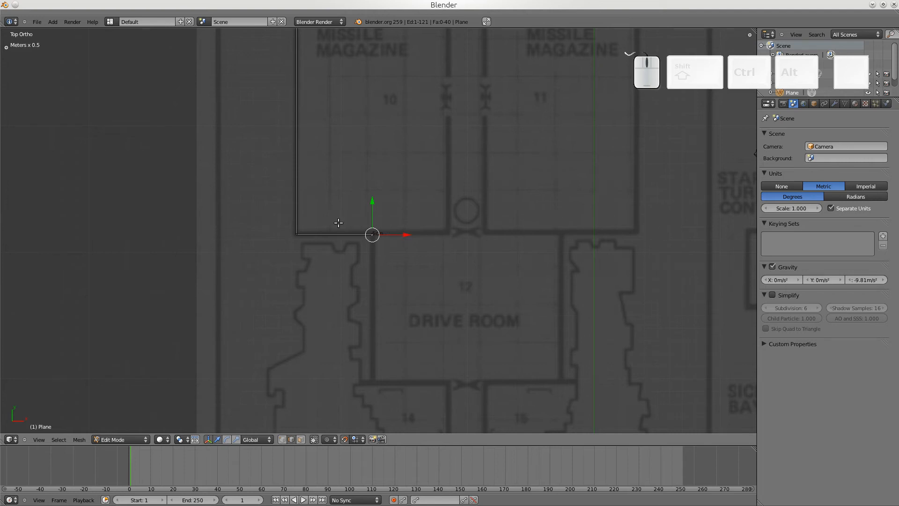
scroll(384, 257, "up", 10)
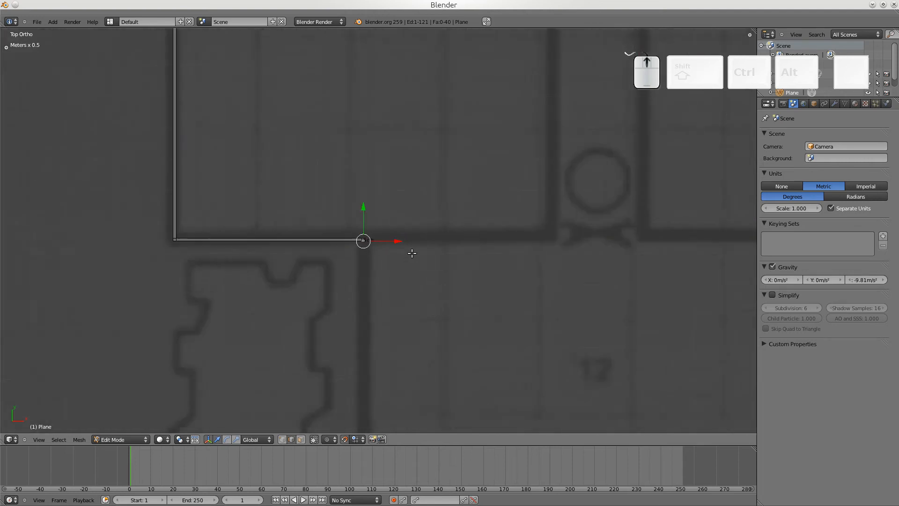
scroll(384, 257, "up", 5)
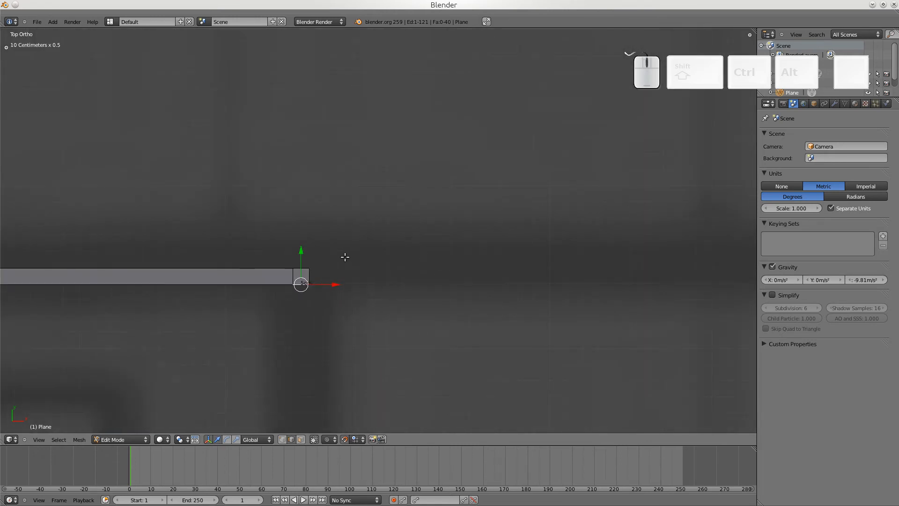
right_click(309, 275)
key("e")
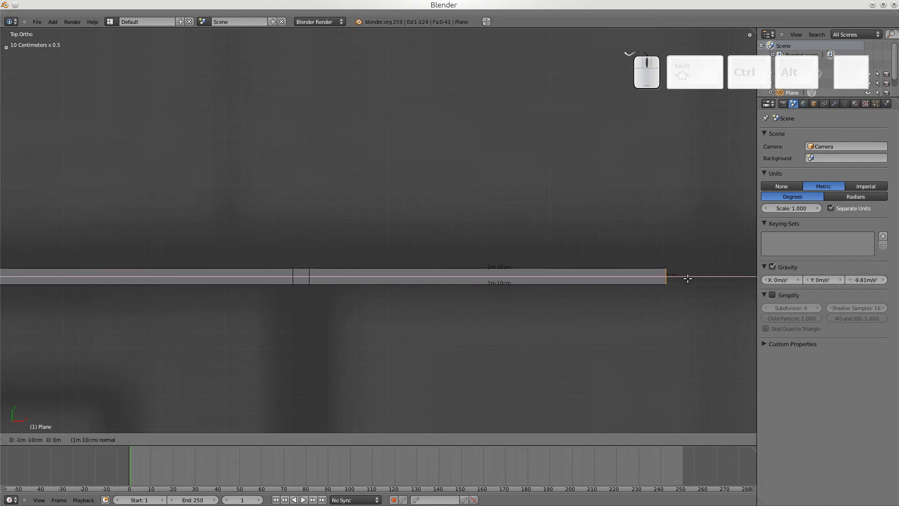
left_click(742, 276)
scroll(712, 296, "down", 2)
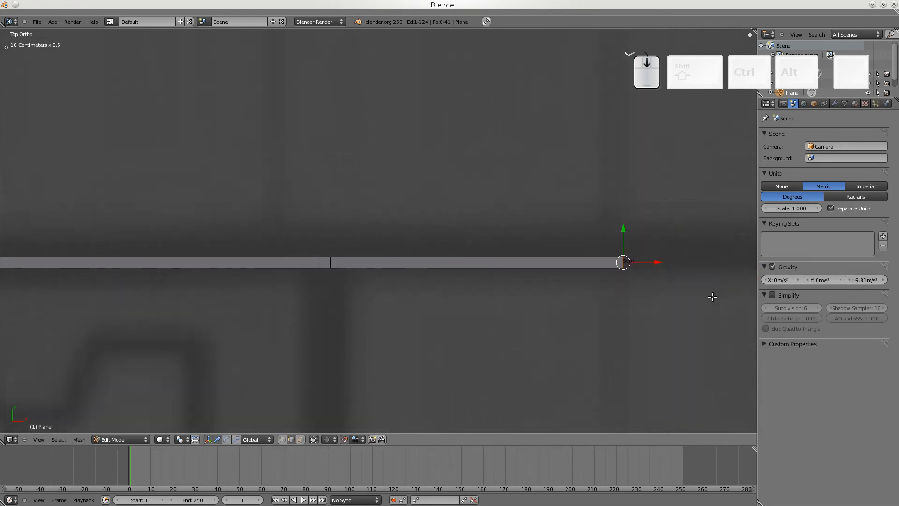
scroll(570, 257, "down", 3)
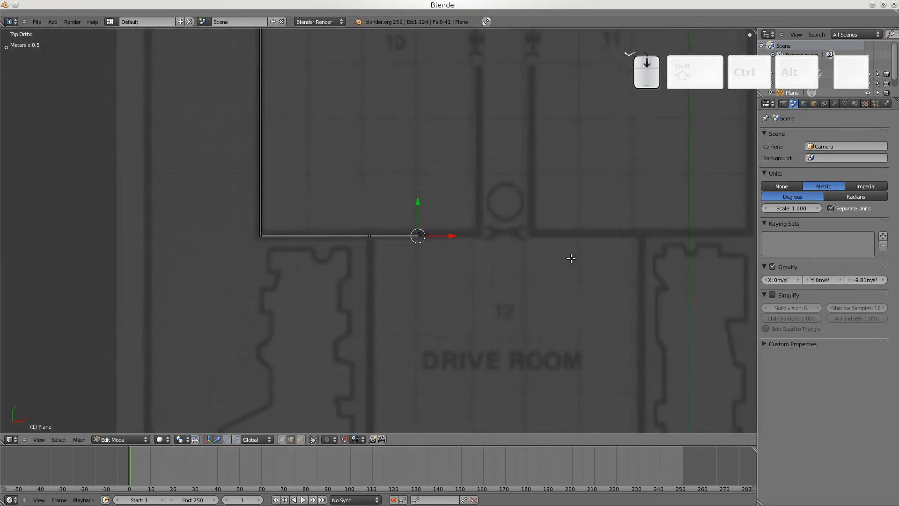
- Move the wall end along X to the centre of magazine 10's right wall and extrude a short corner segment there
scroll(535, 256, "up", 5)
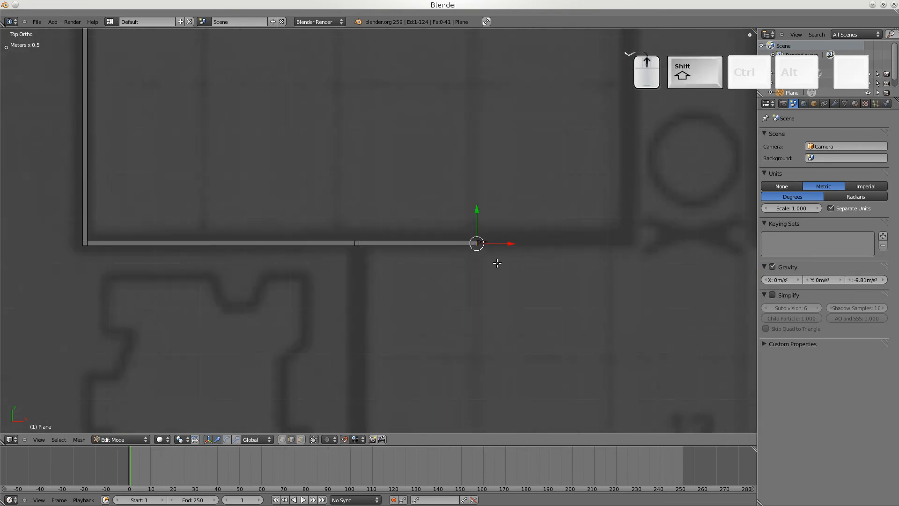
middle_click_drag(498, 261, 330, 275, "shift")
left_click_drag(349, 254, 491, 251)
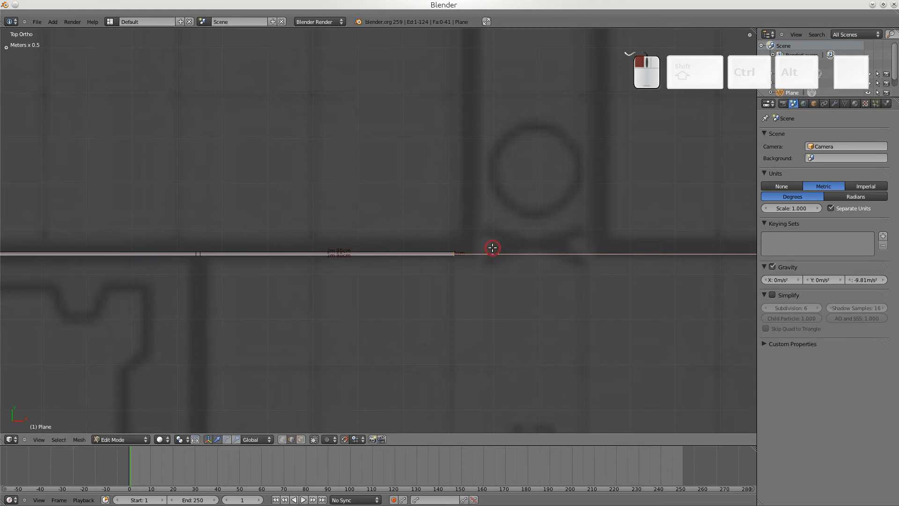
scroll(485, 261, "up", 3)
scroll(543, 275, "up", 2, "shift")
middle_click_drag(543, 275, 276, 249, "shift")
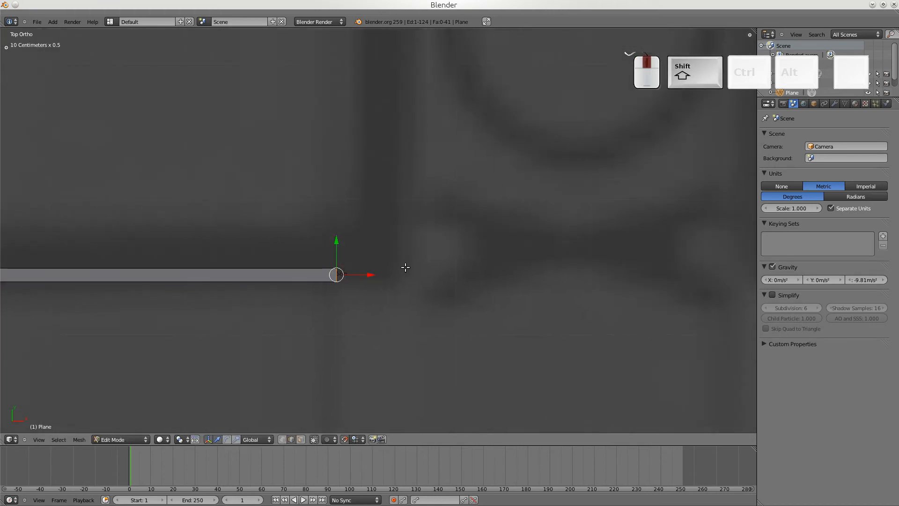
left_click_drag(369, 275, 407, 269)
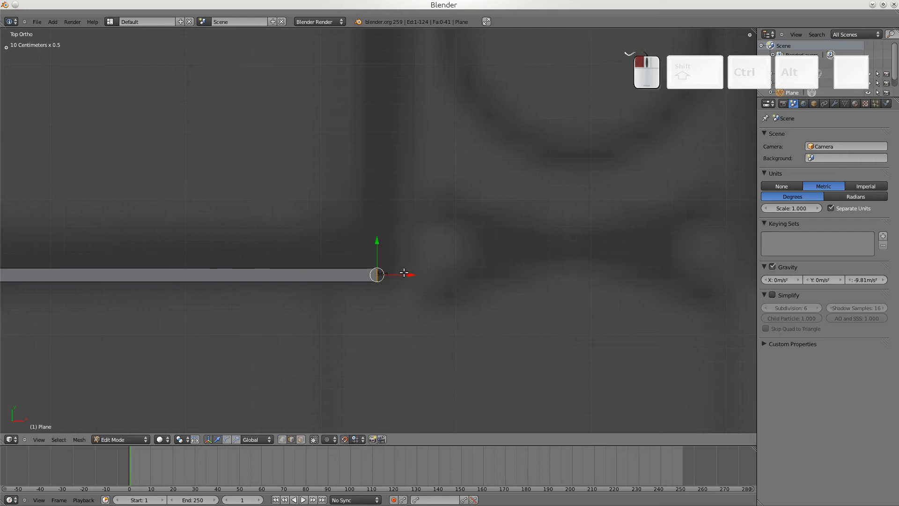
key("e")
left_click(421, 271)
scroll(432, 308, "down", 5)
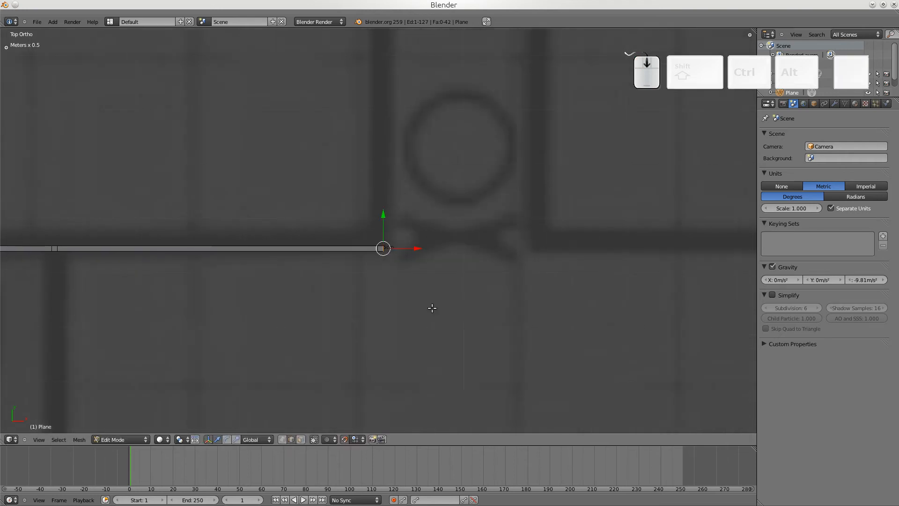
- Extrude the segment's right edge across the corridor door and move the end along X to make the strip 1.4 m long at magazine 11's left wall
scroll(432, 308, "down", 2)
key("e")
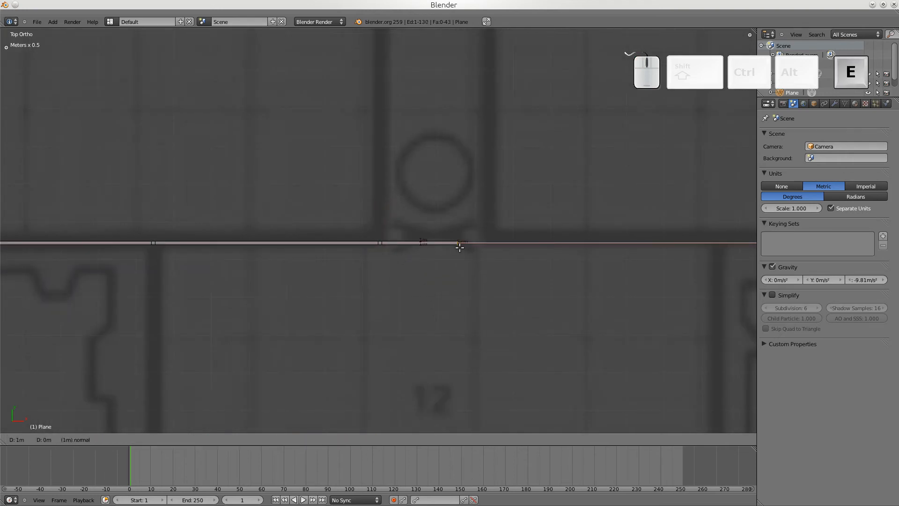
left_click(495, 244)
scroll(521, 261, "up", 5)
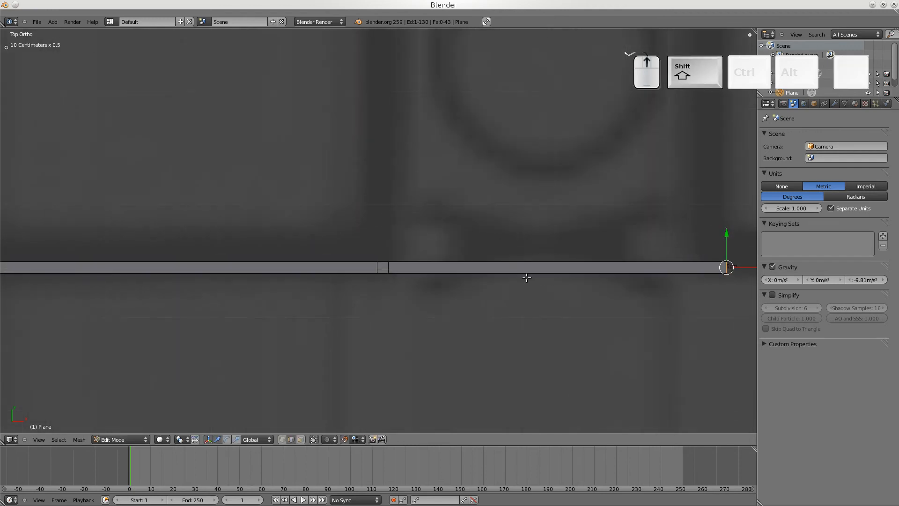
middle_click_drag(527, 263, 200, 264, "shift")
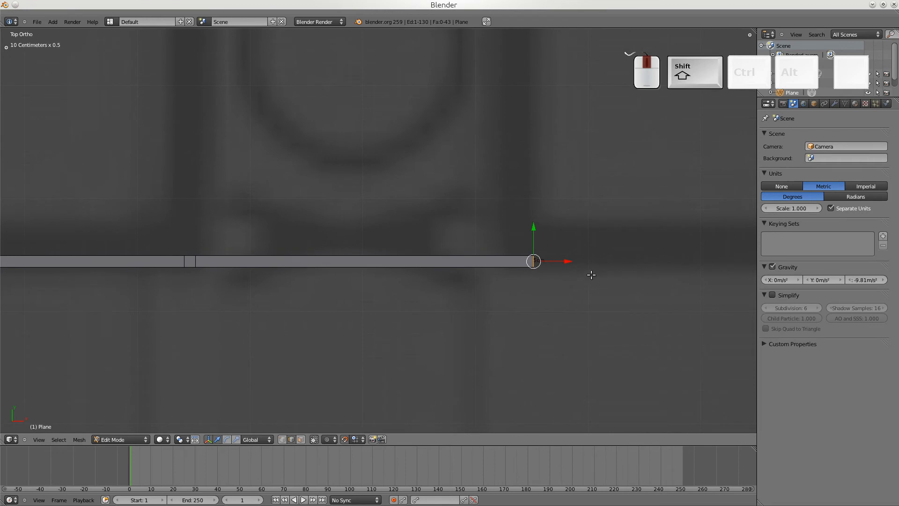
left_click_drag(569, 261, 411, 255, "shift")
left_click(566, 260)
left_click(567, 261)
key("g")
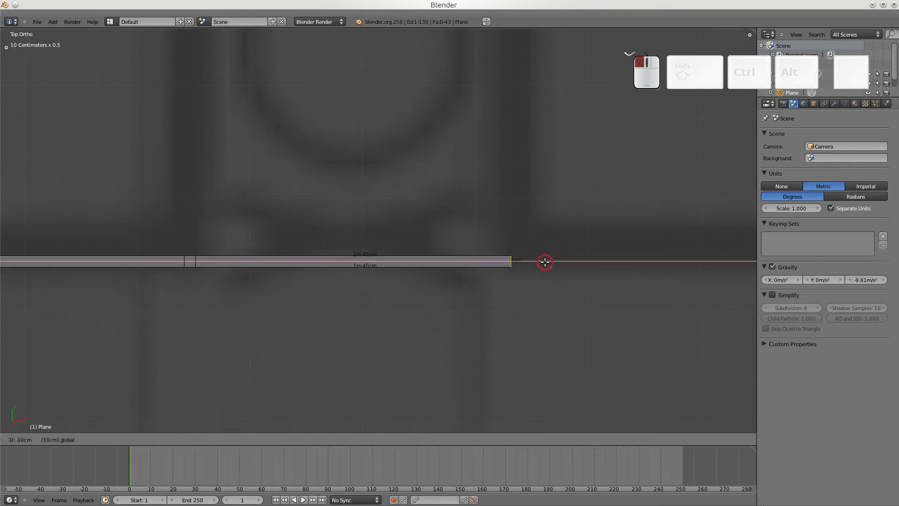
left_click(545, 263)
- Extrude a short corner segment at magazine 11's left wall, and a strip about 2 m long from it along magazine 11's bottom wall
scroll(554, 281, "down", 3)
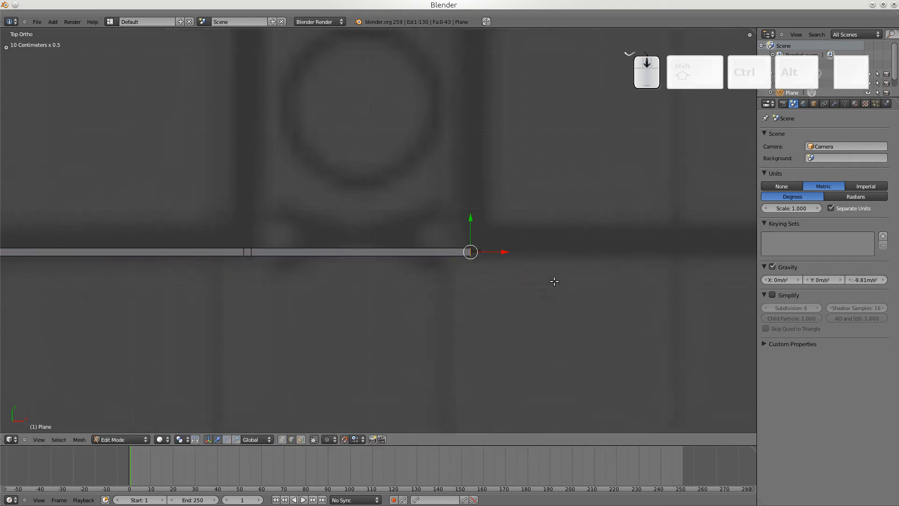
key("e")
left_click(484, 252)
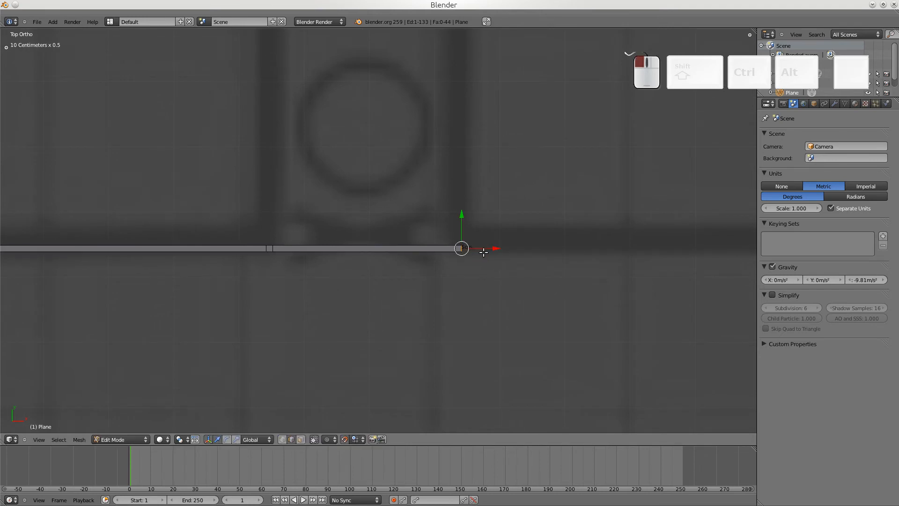
key("e")
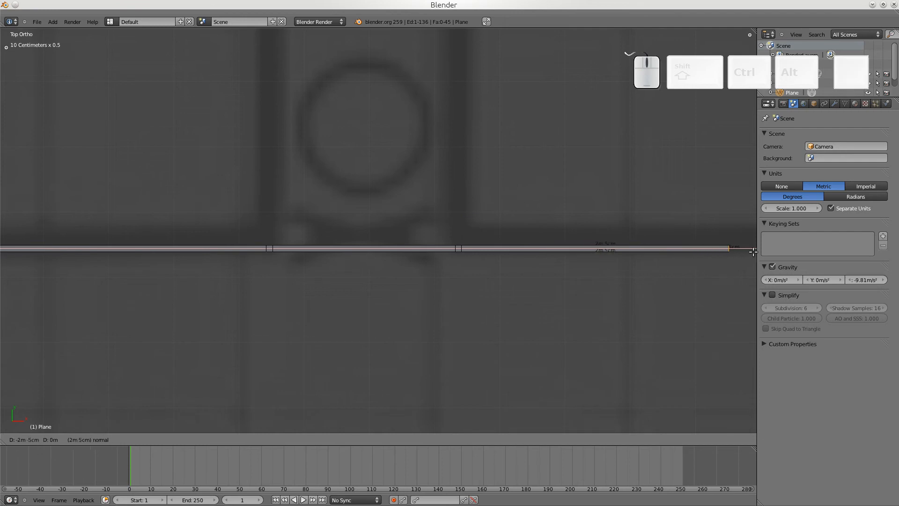
left_click(747, 249)
scroll(731, 262, "down", 3)
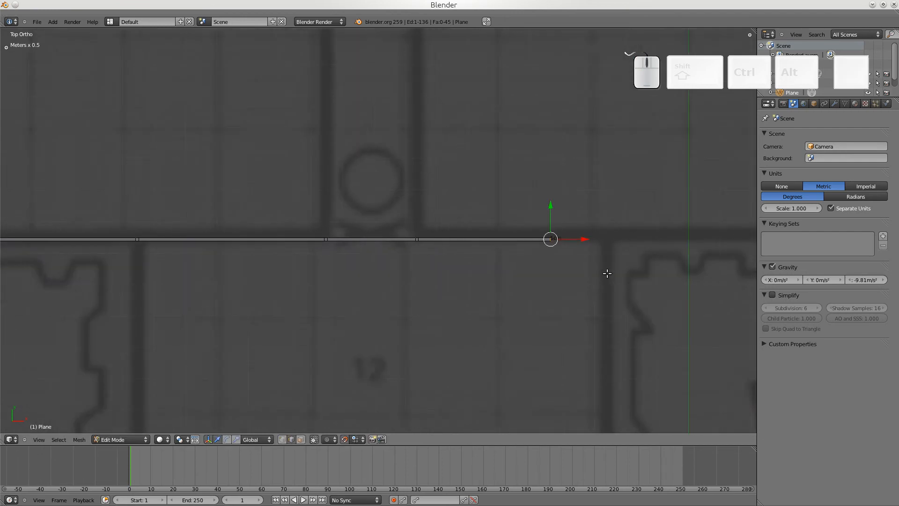
key("e")
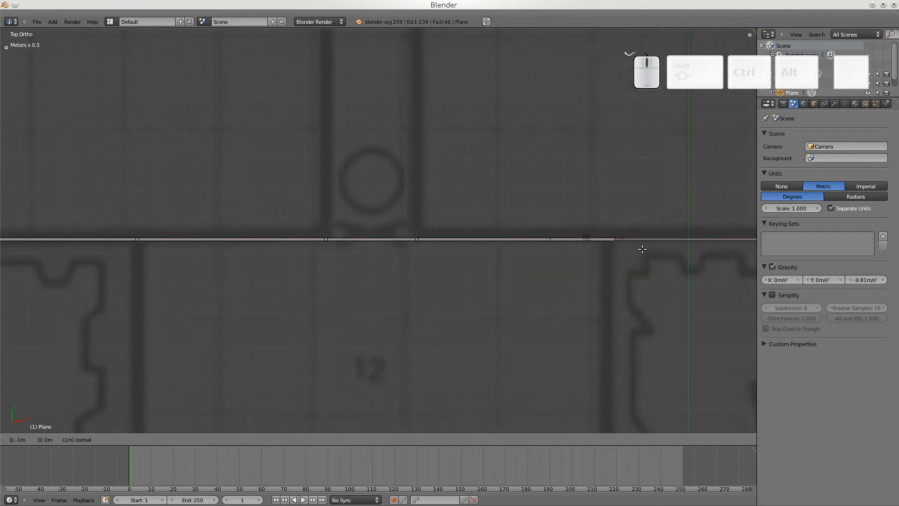
left_click(641, 249)
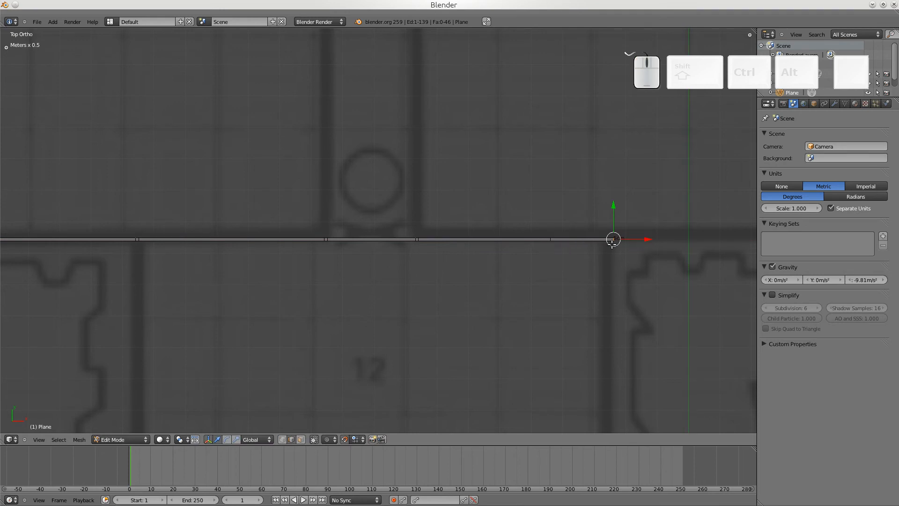
key("k")
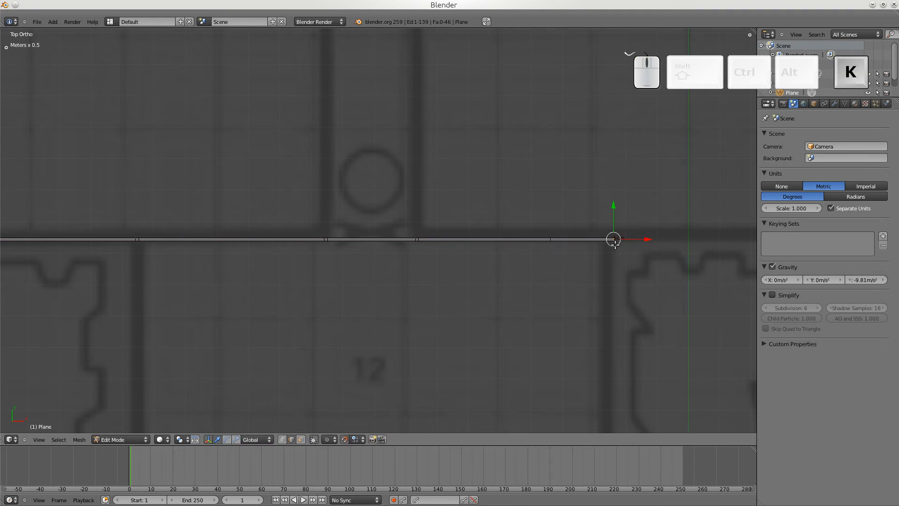
key("x")
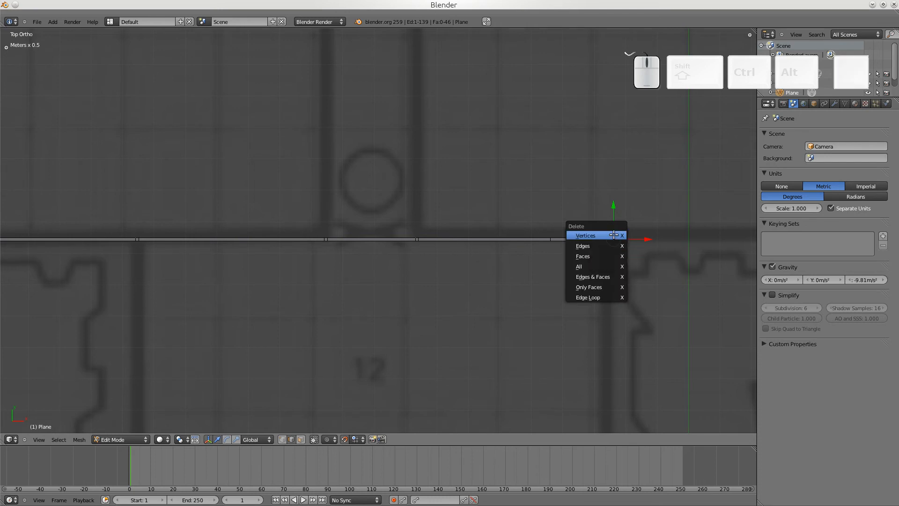
left_click(613, 235)
- Move the wall's end edge 75 cm along X to the drive room's right wall
right_click(552, 239)
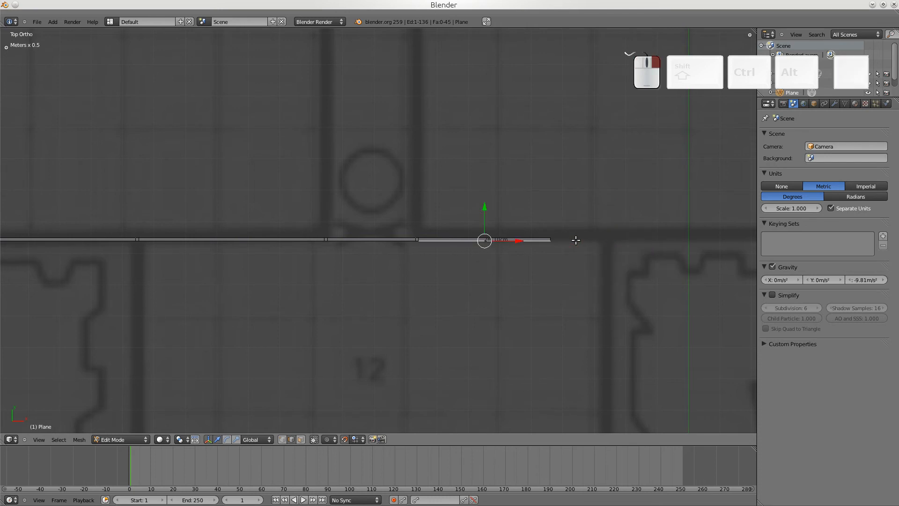
right_click(549, 239)
key("e")
key("x")
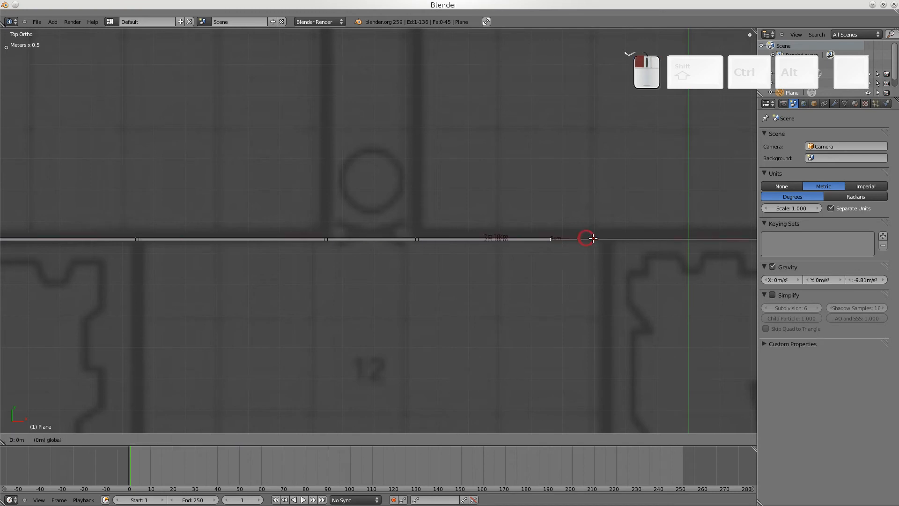
key("shift")
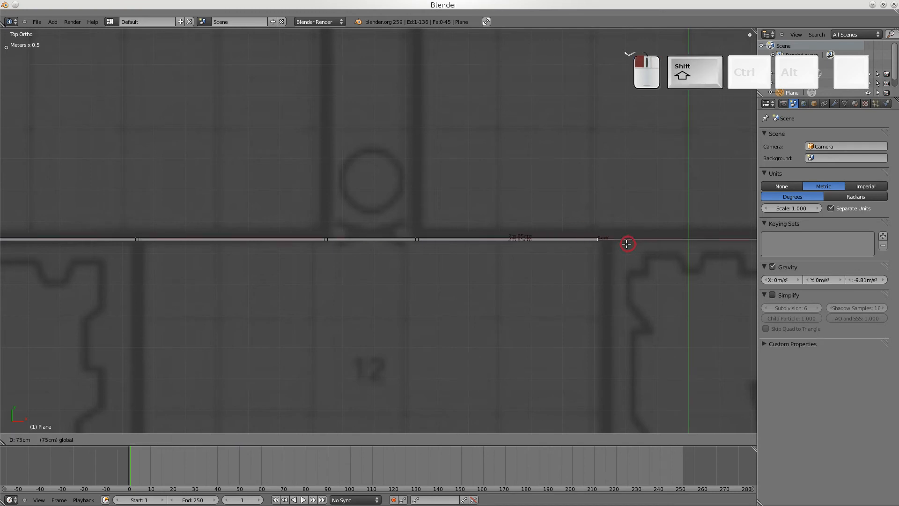
left_click(626, 244)
scroll(618, 248, "up", 5)
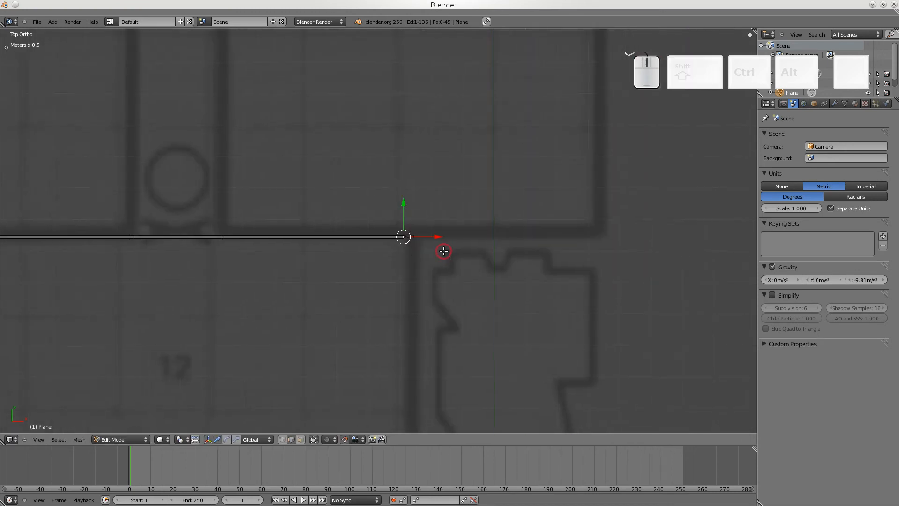
- Move the wall's end edge along X to the centre of the drive room's right wall and extrude a short junction segment there
scroll(484, 295, "up", 4)
middle_click_drag(519, 293, 397, 134, "shift")
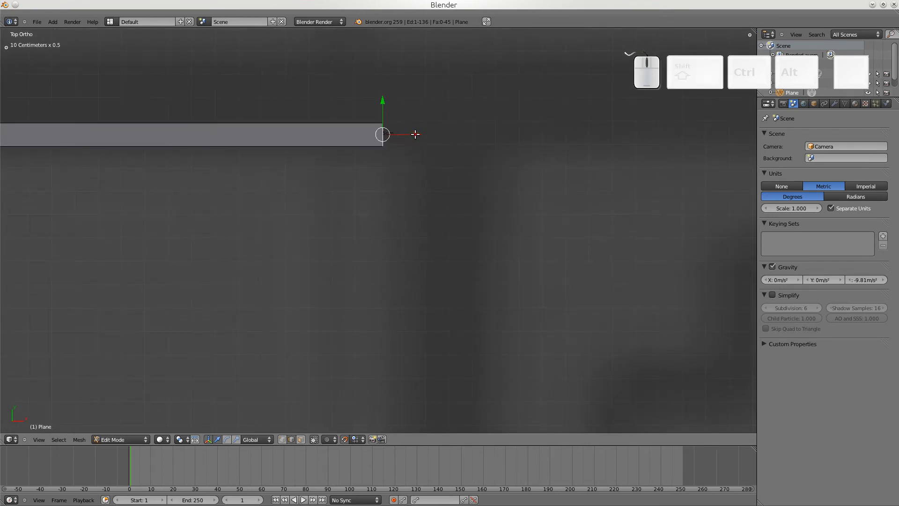
left_click_drag(416, 135, 491, 141)
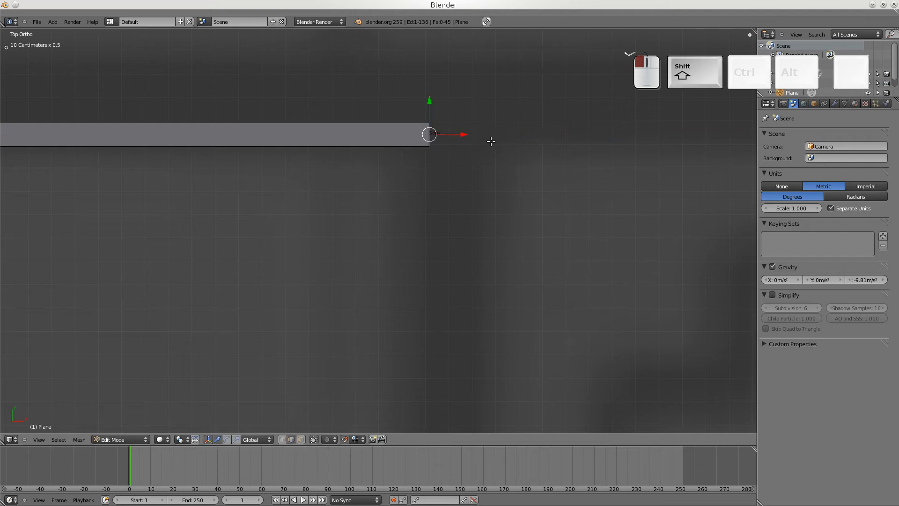
key("e")
left_click(477, 134)
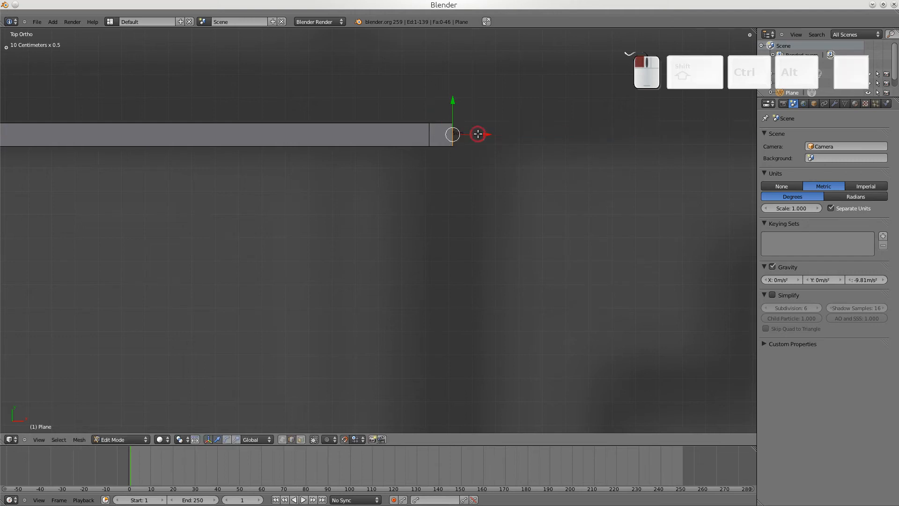
- Extrude the junction segment's right edge along magazine 11's bottom wall as far as magazine 11's outer right wall
scroll(520, 176, "down", 5)
scroll(485, 219, "down", 2)
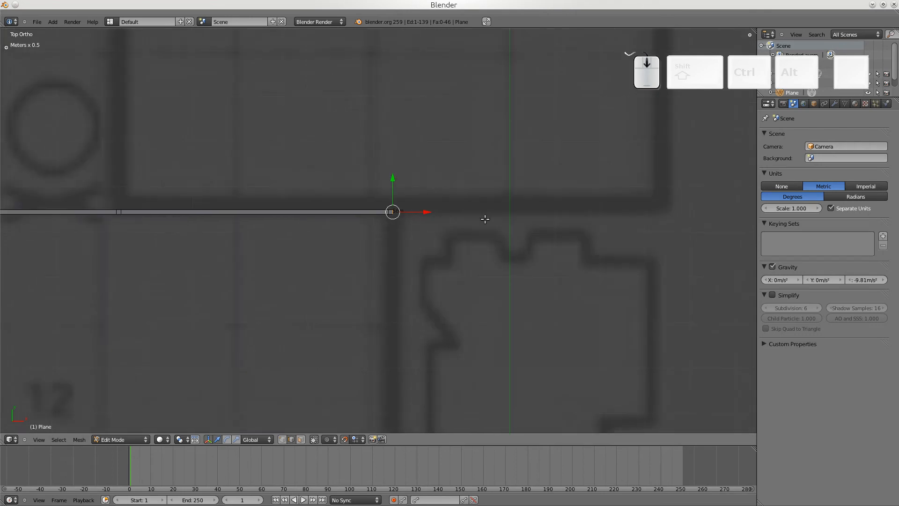
key("e")
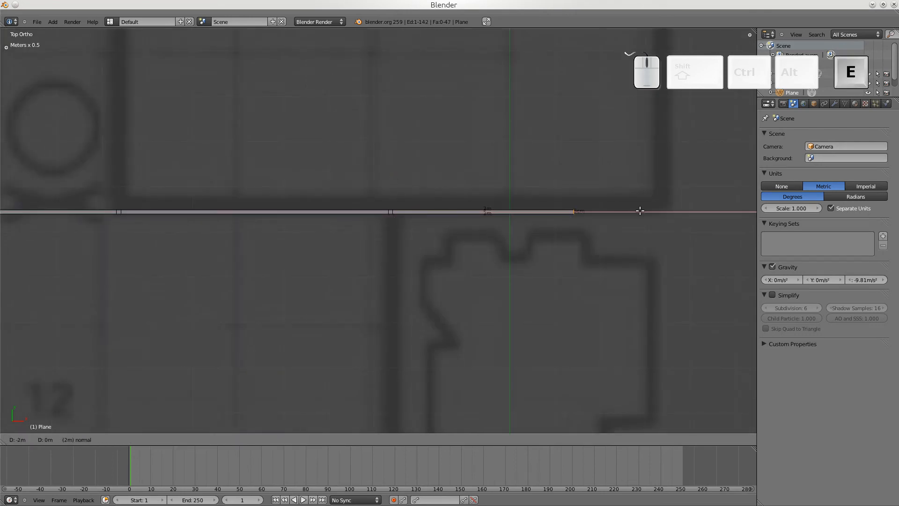
left_click(692, 208)
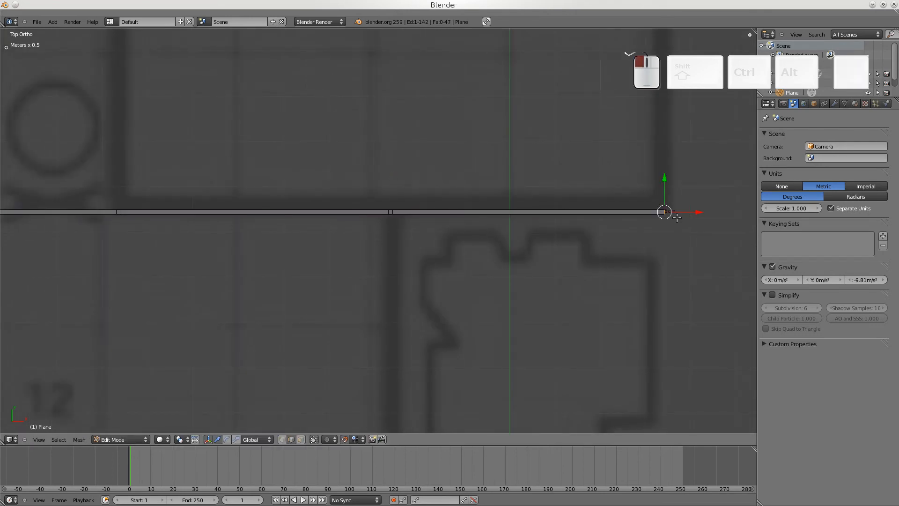
- Extrude a segment at magazine 11's bottom right corner and move its end back along X to leave a short corner piece
key("e")
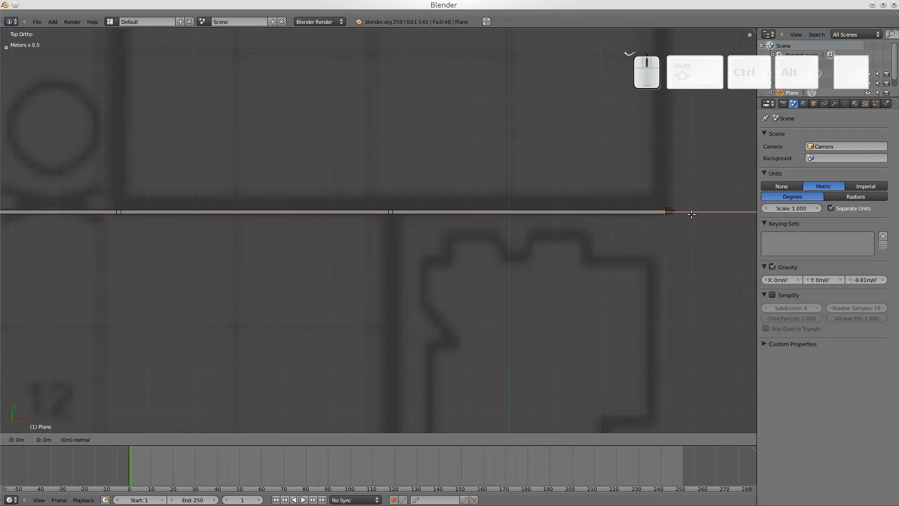
scroll(526, 231, "up", 6)
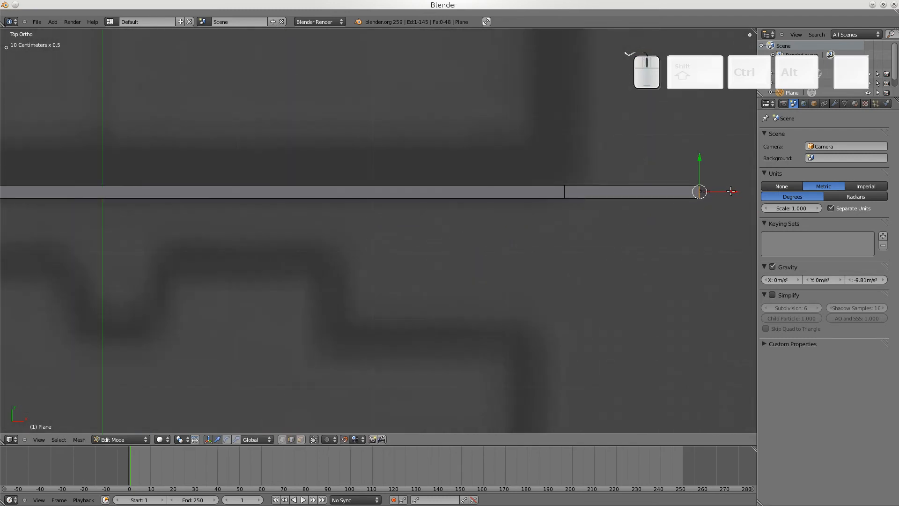
left_click_drag(728, 192, 610, 192)
scroll(602, 187, "down", 5)
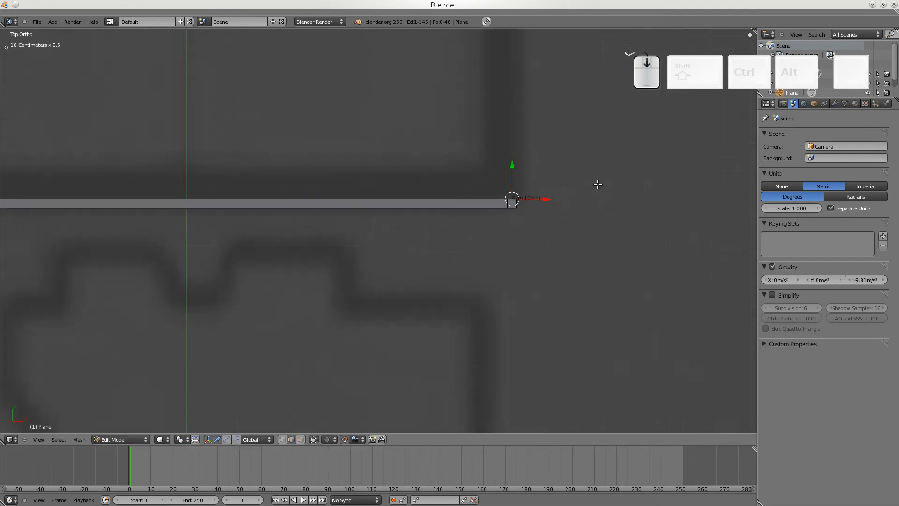
- Extrude the corner piece's upper edge up along magazine 11's right wall and move the strip's end along Y close to the top wall
scroll(456, 204, "down", 10)
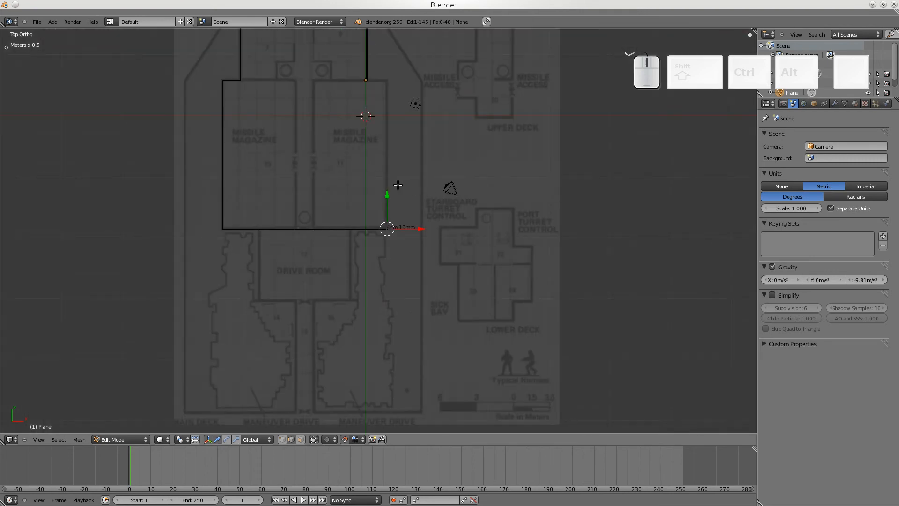
key("e")
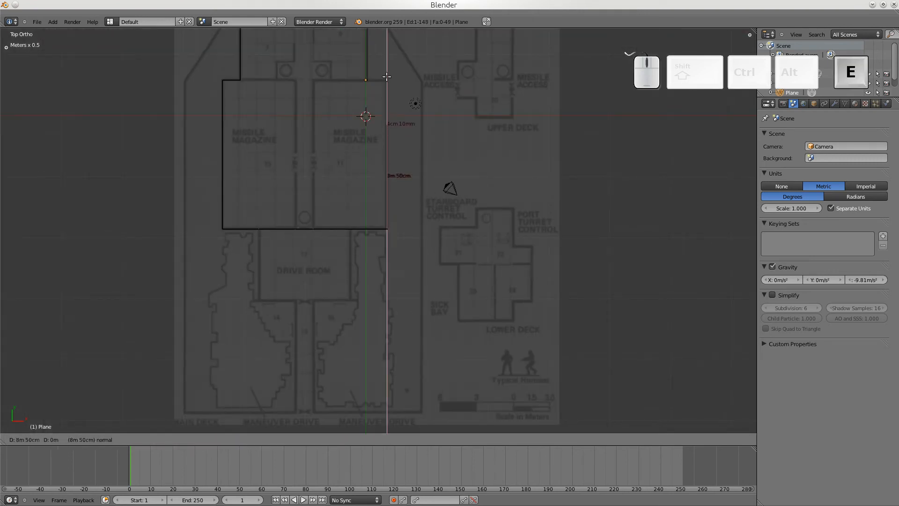
left_click(386, 53)
scroll(403, 94, "up", 4)
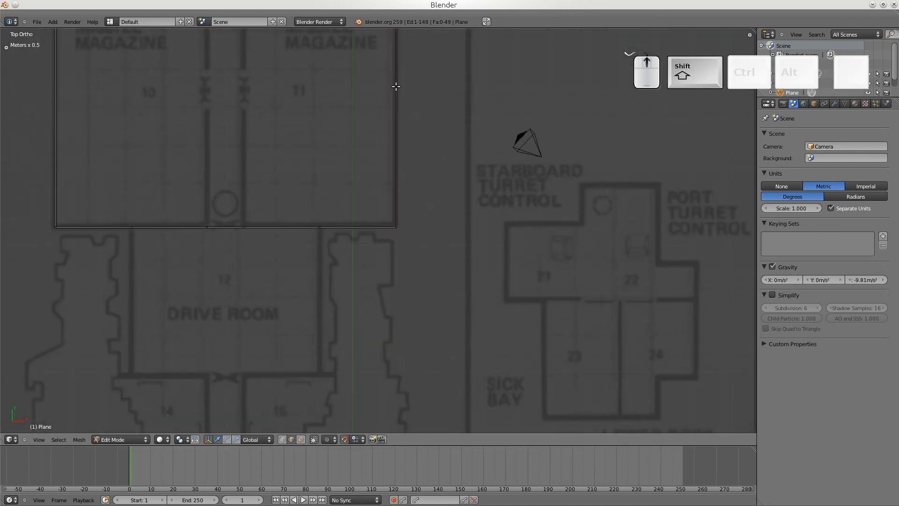
middle_click_drag(396, 86, 367, 283, "shift")
scroll(391, 165, "up", 4)
middle_click_drag(390, 165, 379, 239, "shift")
scroll(379, 238, "up", 4)
middle_click_drag(354, 211, 440, 335, "shift")
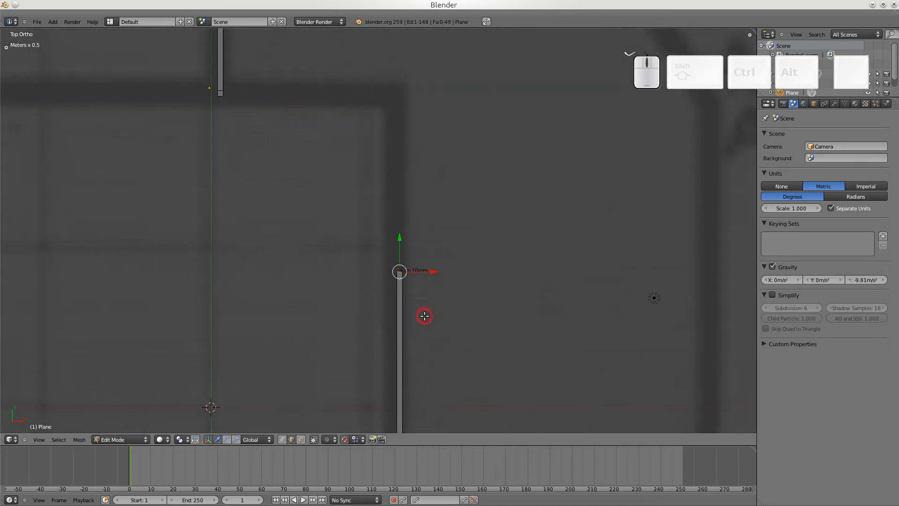
left_click_drag(402, 241, 394, 69)
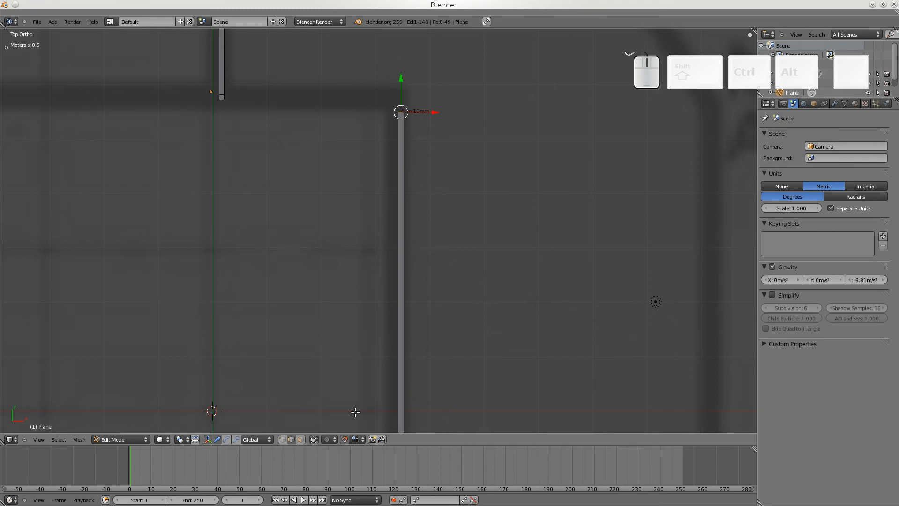
- Set the snap element to Edge and move the strip's top end along Y, snapping it level with the neighbouring wall's bottom corner
left_click(353, 440)
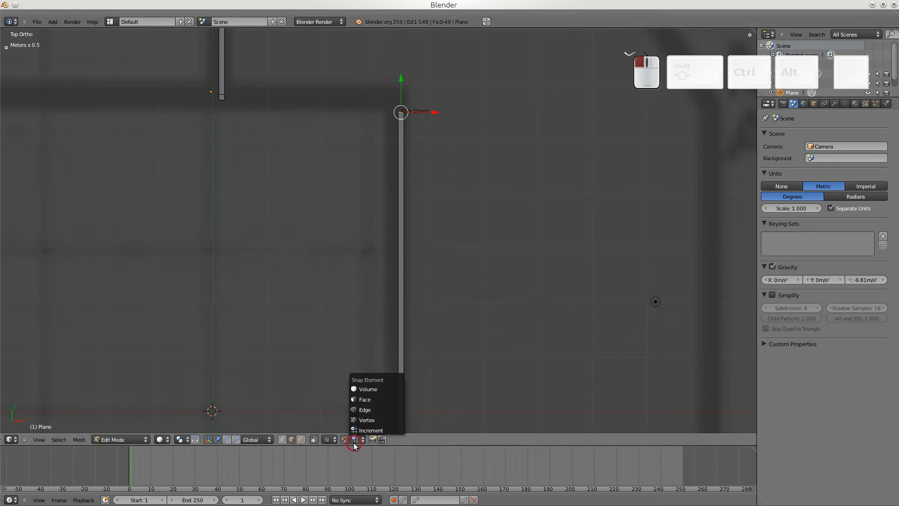
left_click(363, 408)
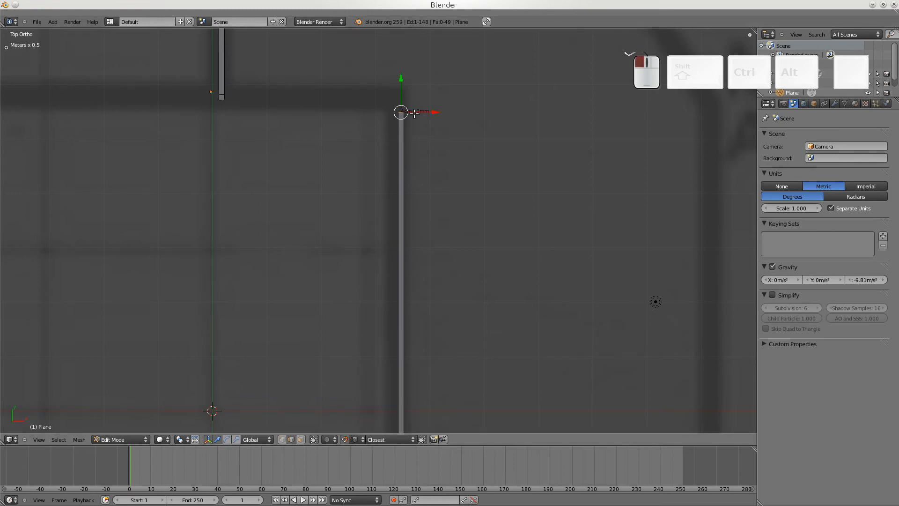
key("g")
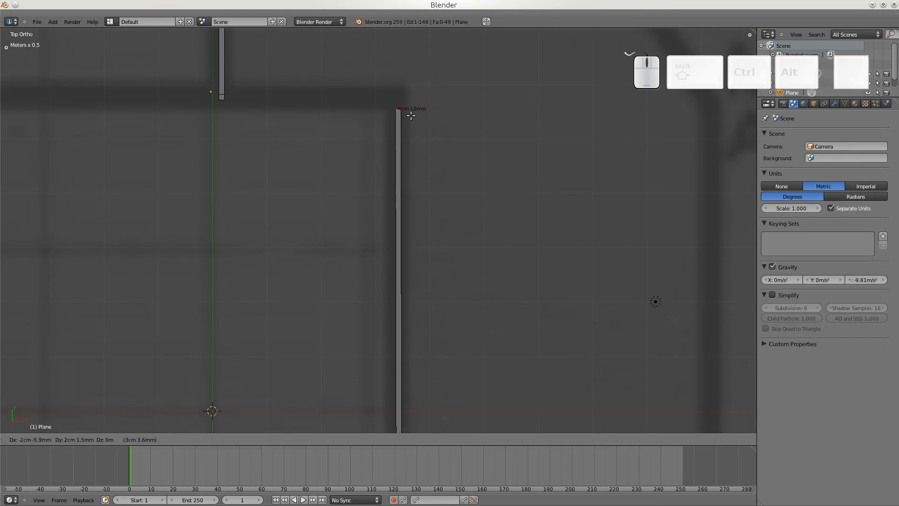
key("y")
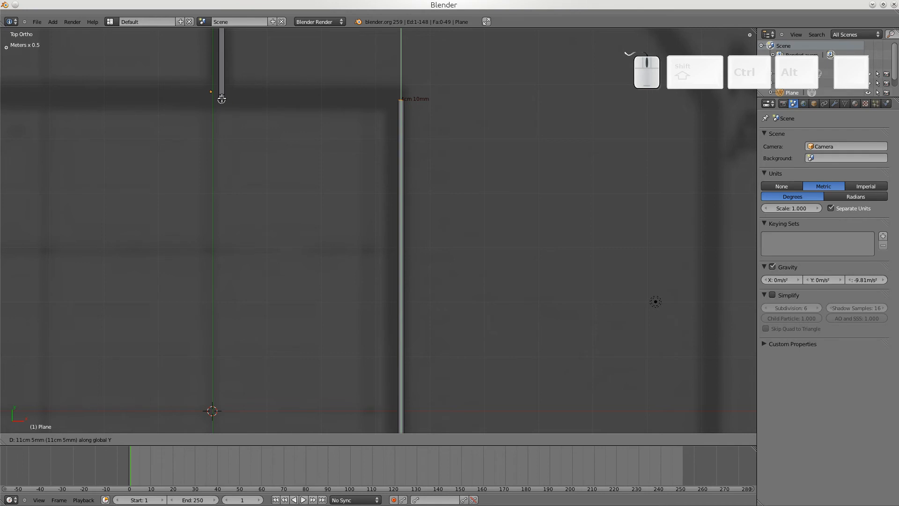
left_click(221, 99)
right_click(401, 101)
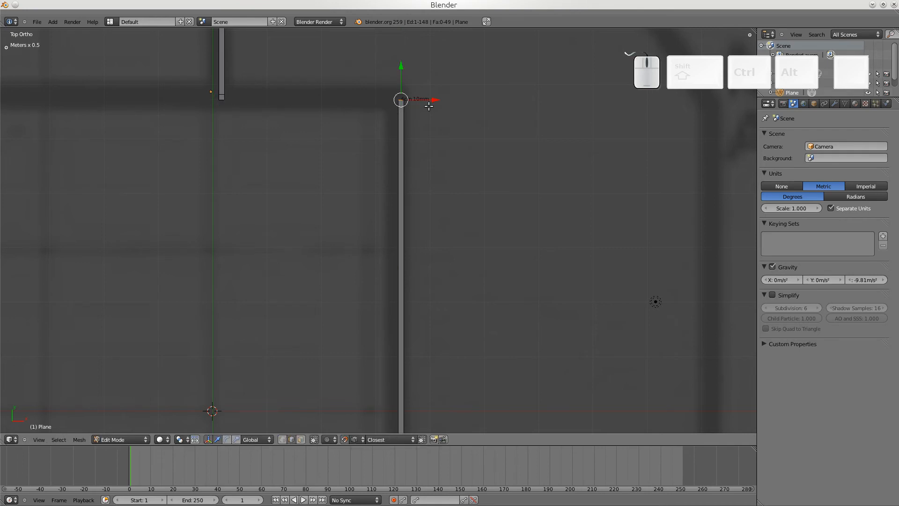
- Try to extrude a short corner segment from the strip's top end and adjust its end along Y
key("e")
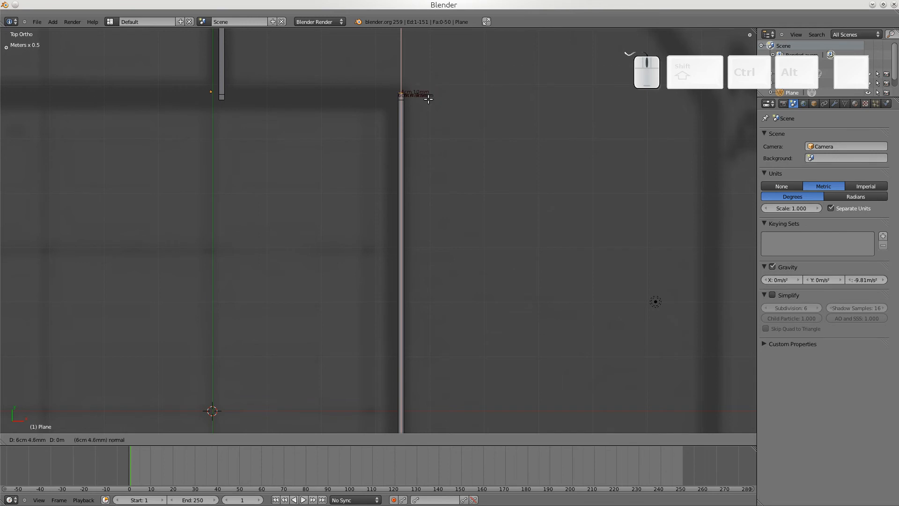
left_click(429, 99)
scroll(441, 117, "up", 3)
scroll(440, 140, "up", 5, "shift")
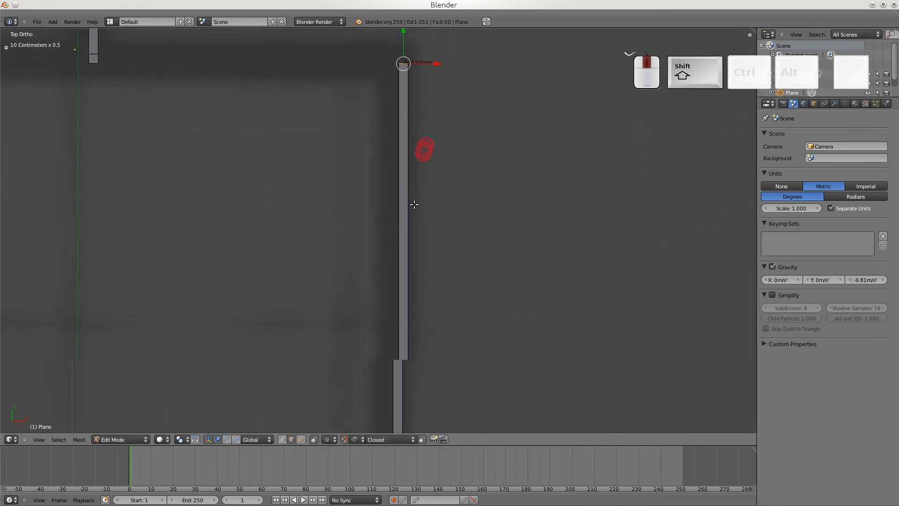
scroll(445, 255, "up", 4)
left_click_drag(412, 138, 413, 112)
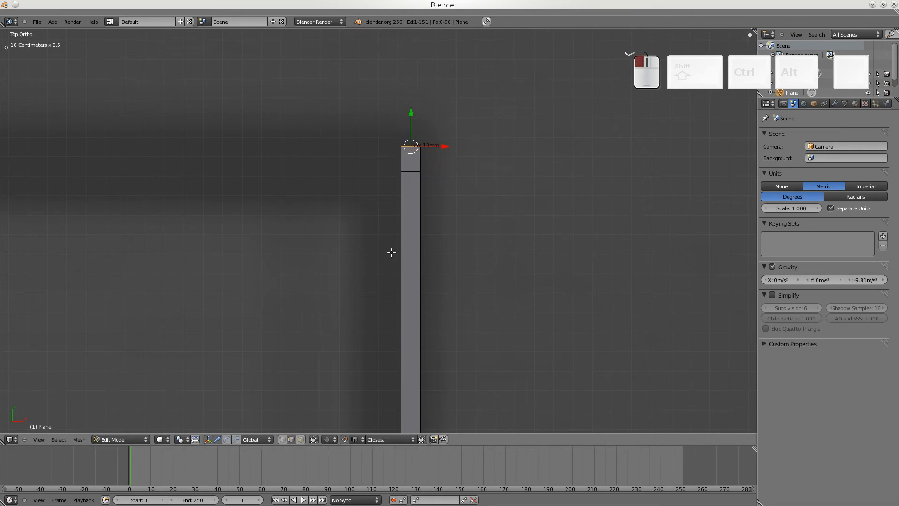
- Set the snap element back to Increment and delete the end vertices of the uneven top corner segment
left_click(354, 439)
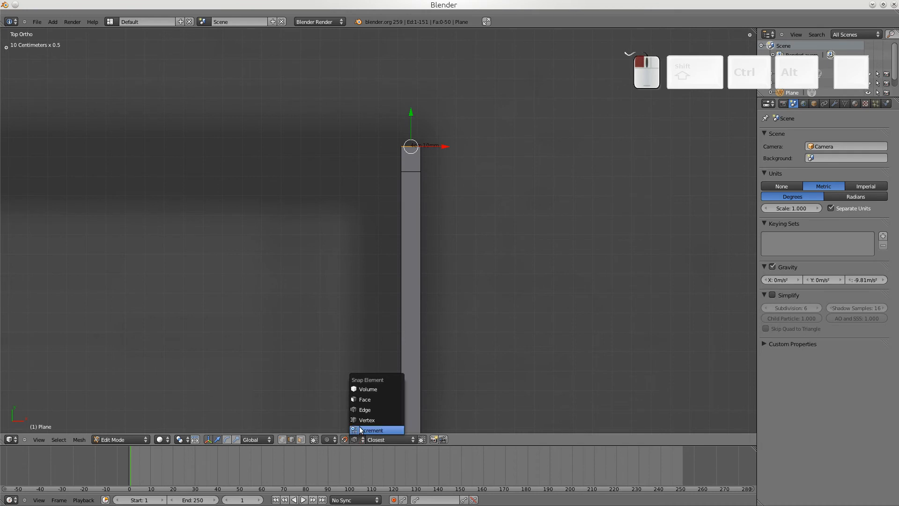
left_click(361, 429)
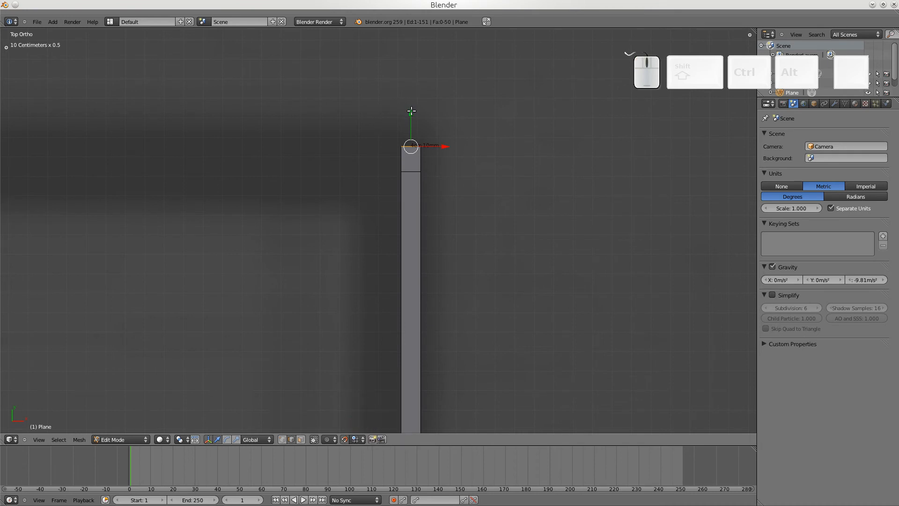
mouse_move(411, 111)
left_mouse_down()
mouse_move(409, 141)
mouse_move(405, 105)
mouse_move(411, 118)
left_mouse_up()
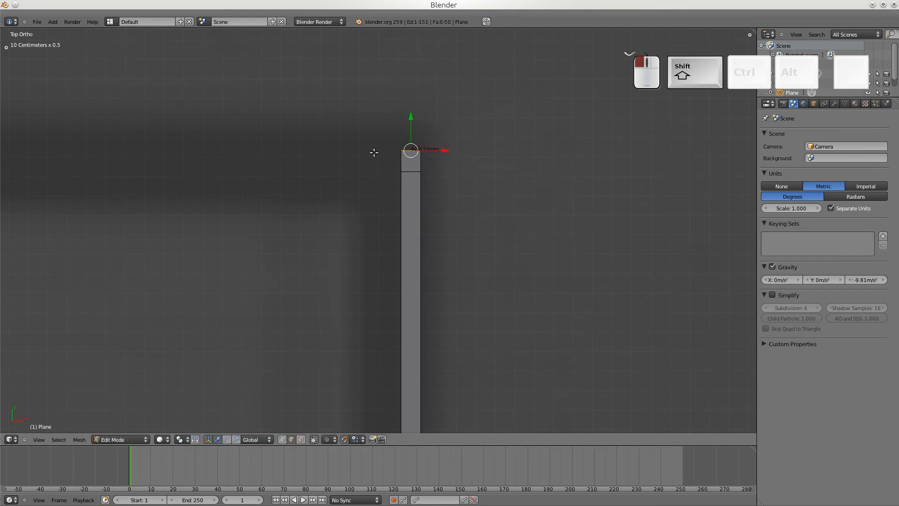
key("x")
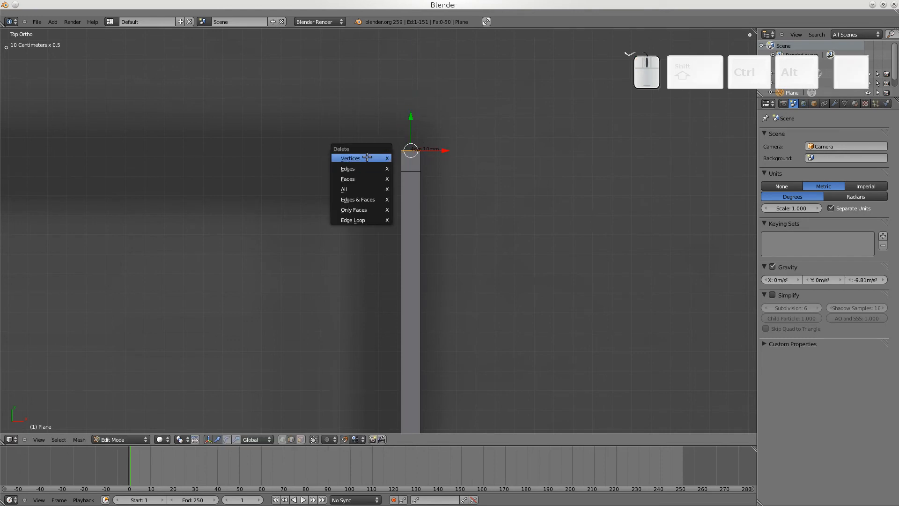
left_click(367, 158)
- Extrude a 5 cm corner segment at the strip's top end, and a 1.6 m strip from its left edge to the neighbouring wall's corner
right_click(408, 172)
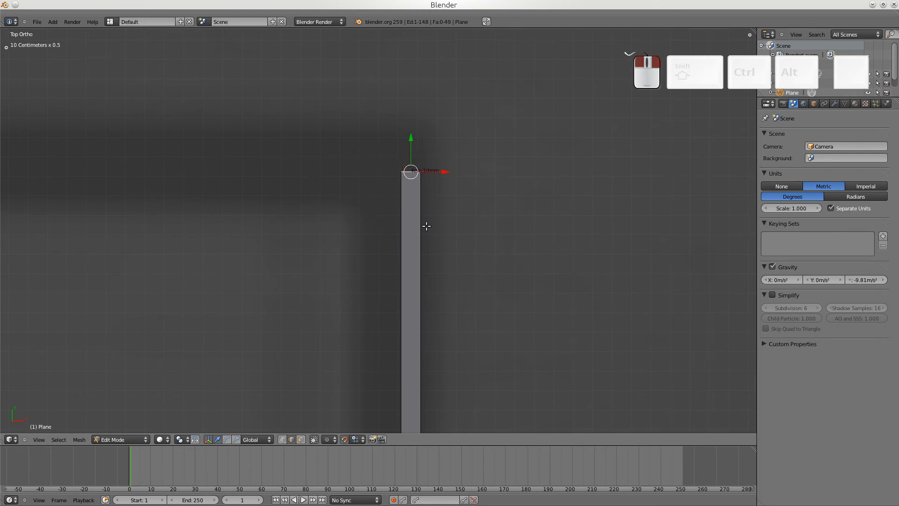
key("e")
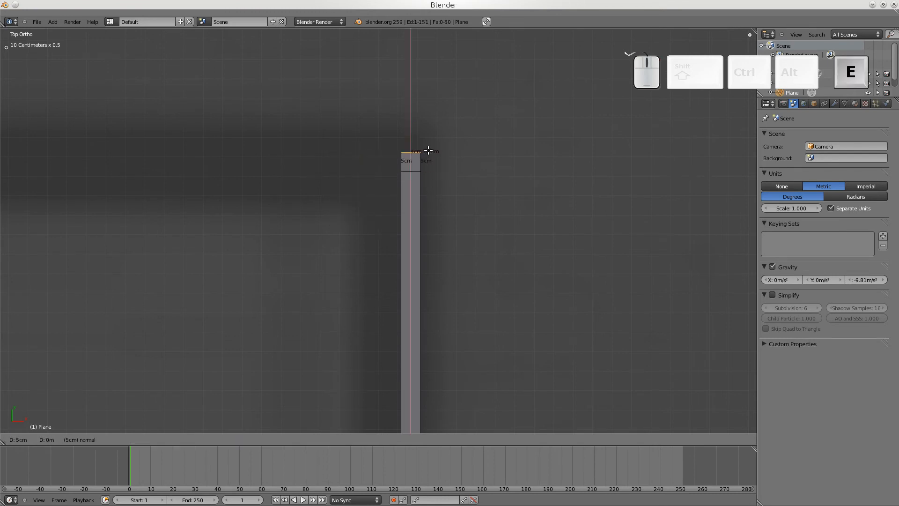
left_click(421, 157)
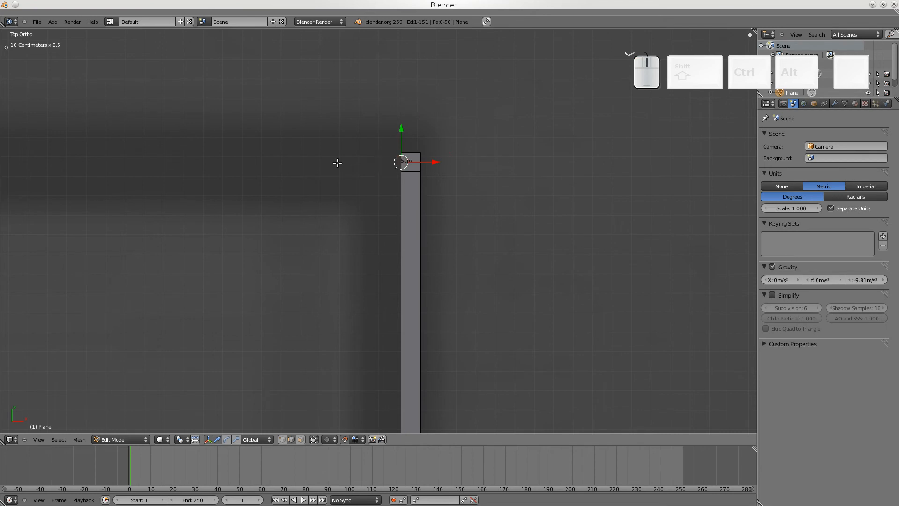
scroll(323, 165, "down", 4)
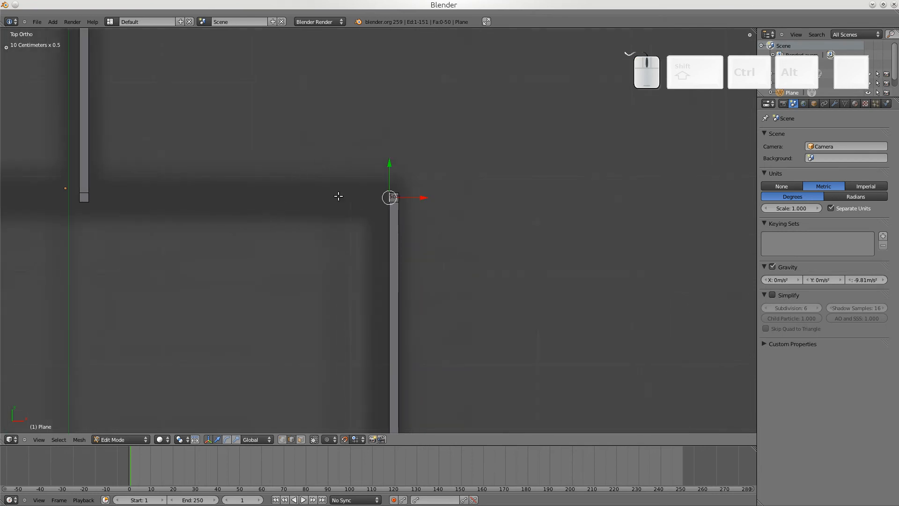
key("e")
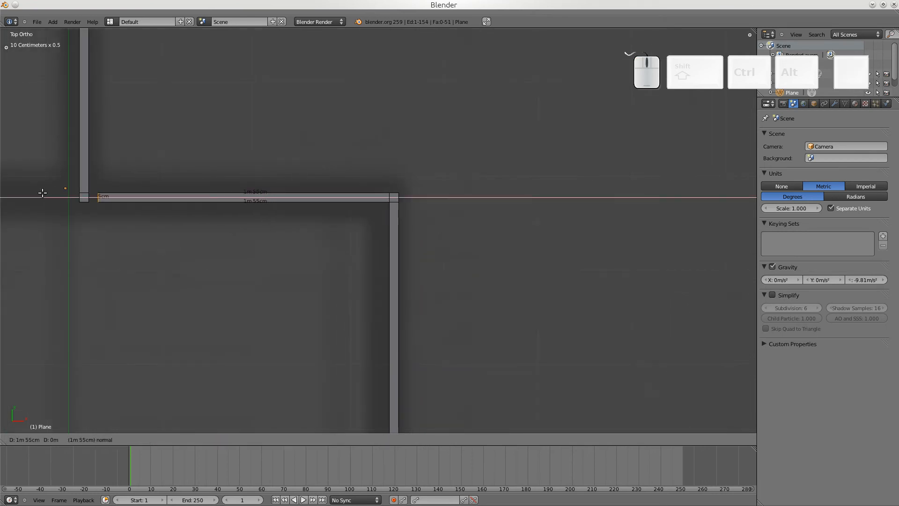
left_click(32, 192)
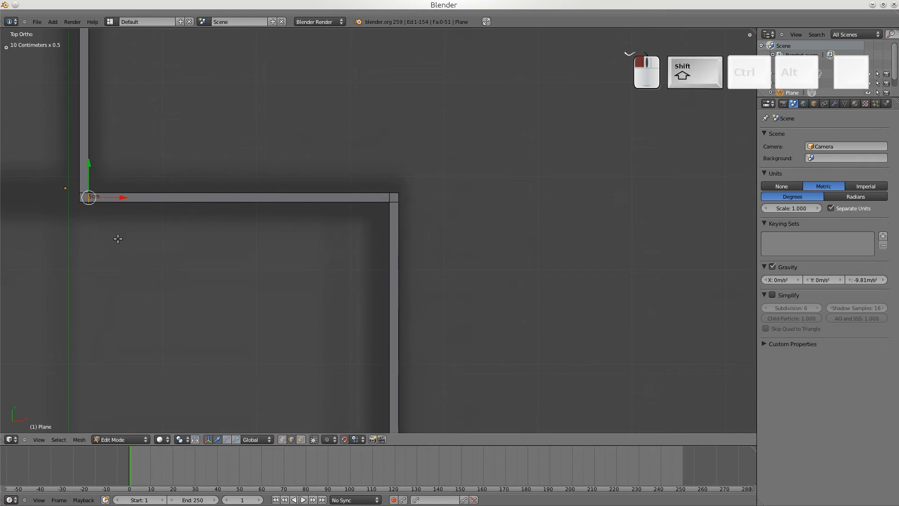
- Select the edges around the corner where the new strip meets the neighbouring wall and remove their duplicate vertices
middle_click_drag(114, 237, 284, 259, "shift")
scroll(283, 273, "up", 6)
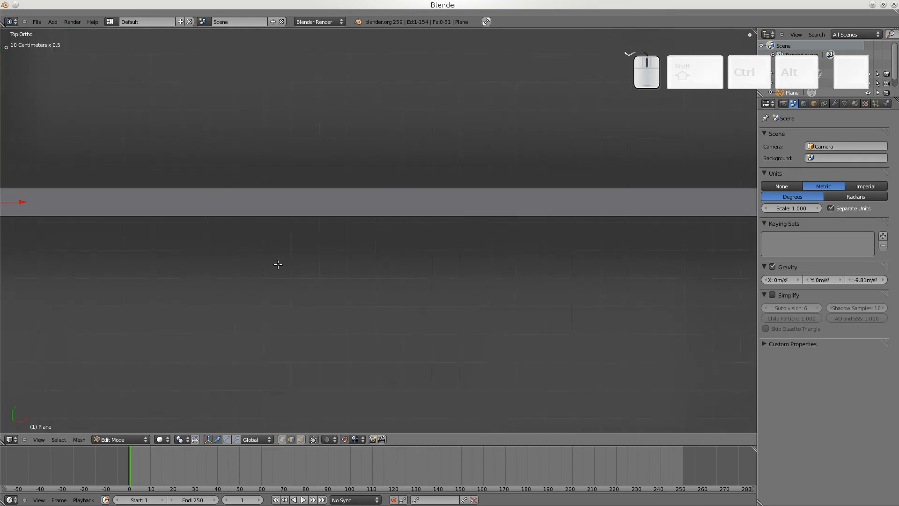
scroll(278, 264, "down", 3)
middle_click_drag(271, 257, 325, 274, "shift")
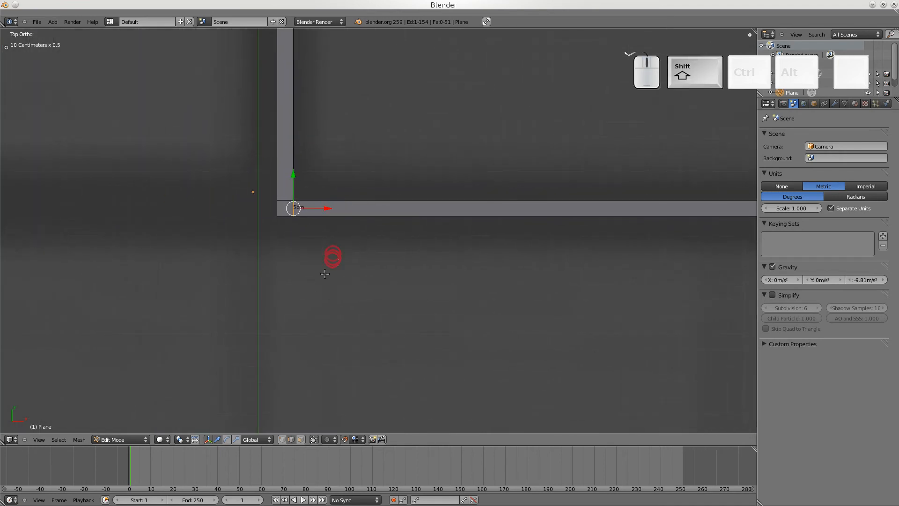
key("c")
left_click_drag(295, 208, 294, 210)
right_click(297, 262)
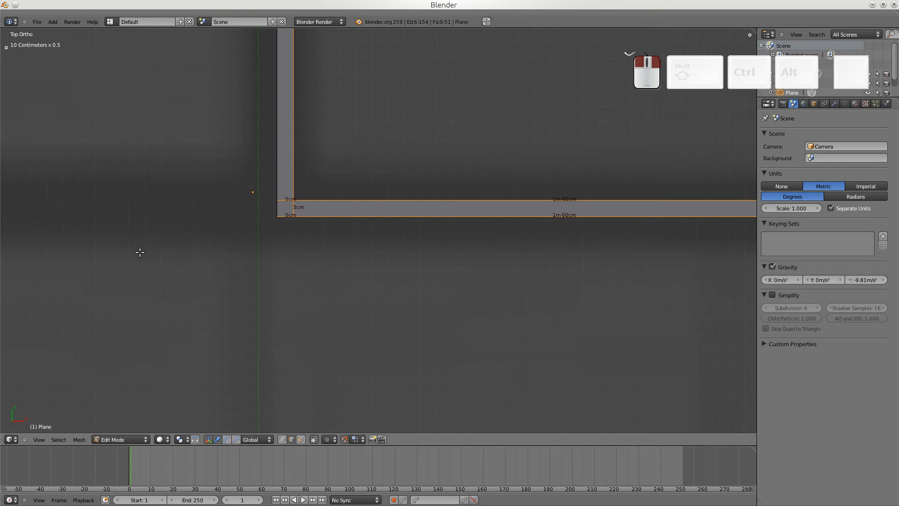
key("t")
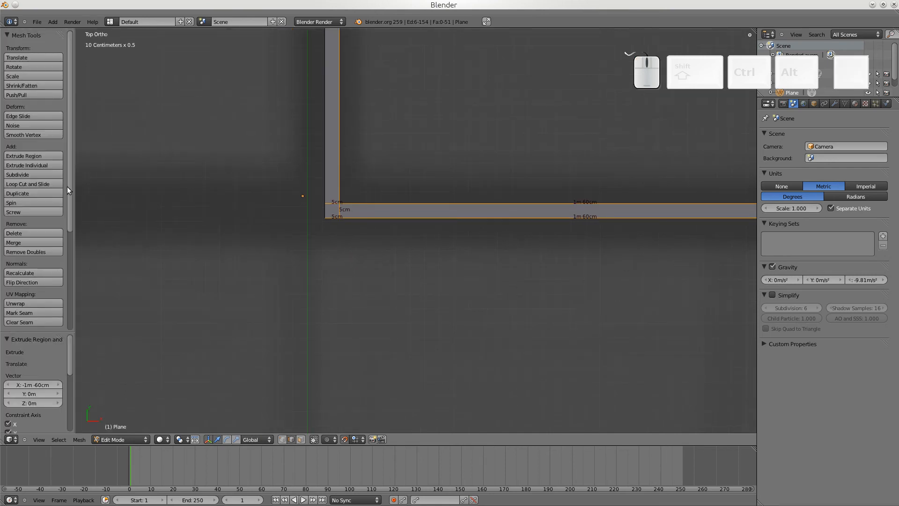
scroll(25, 226, "down", 3)
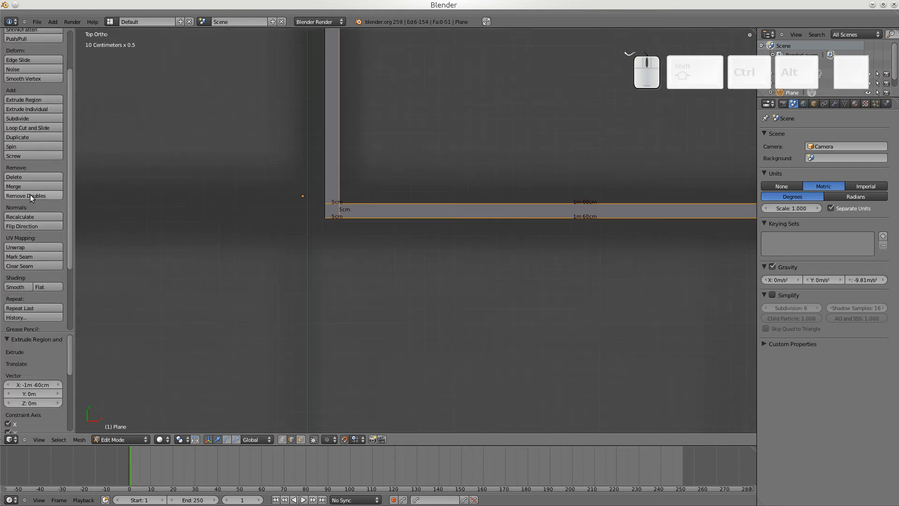
left_click(30, 196)
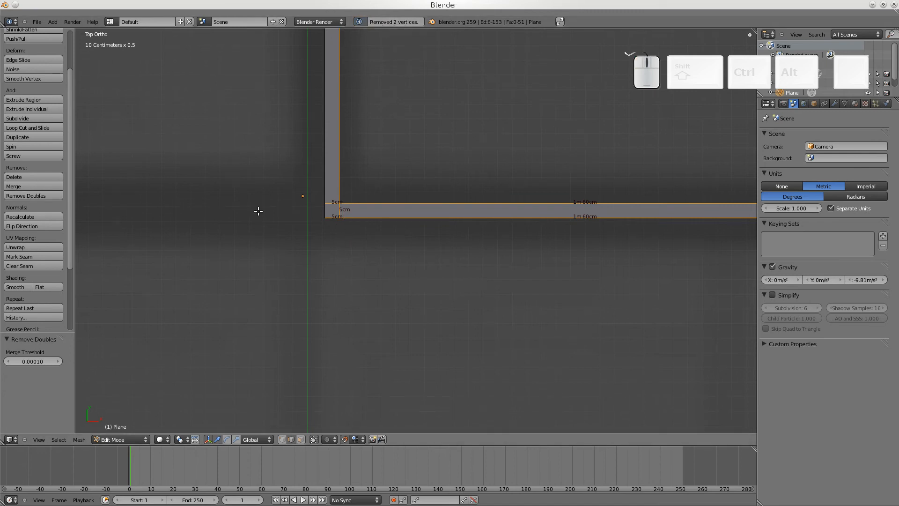
- Examine the joined corner in vertex selection mode, checking each of its vertices and their connection to the surrounding walls
left_click(282, 441)
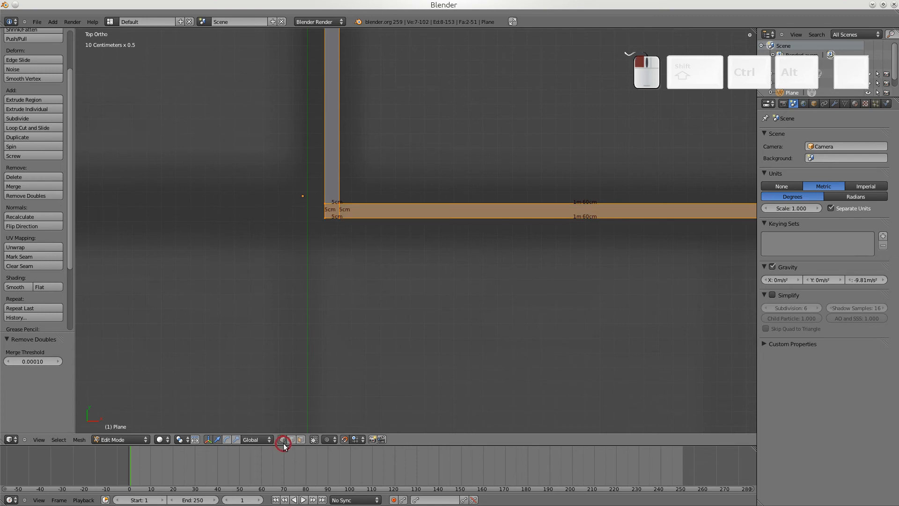
right_click(335, 206)
scroll(387, 187, "down", 4)
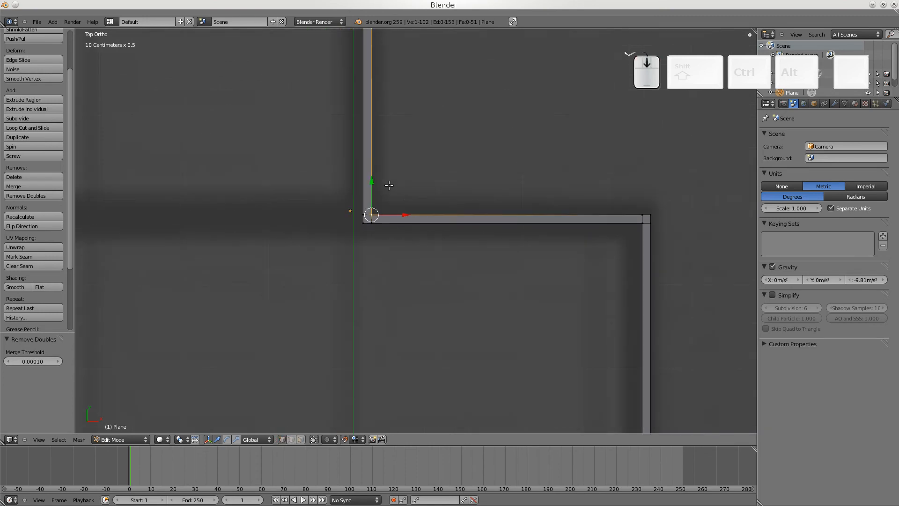
scroll(389, 186, "down", 4)
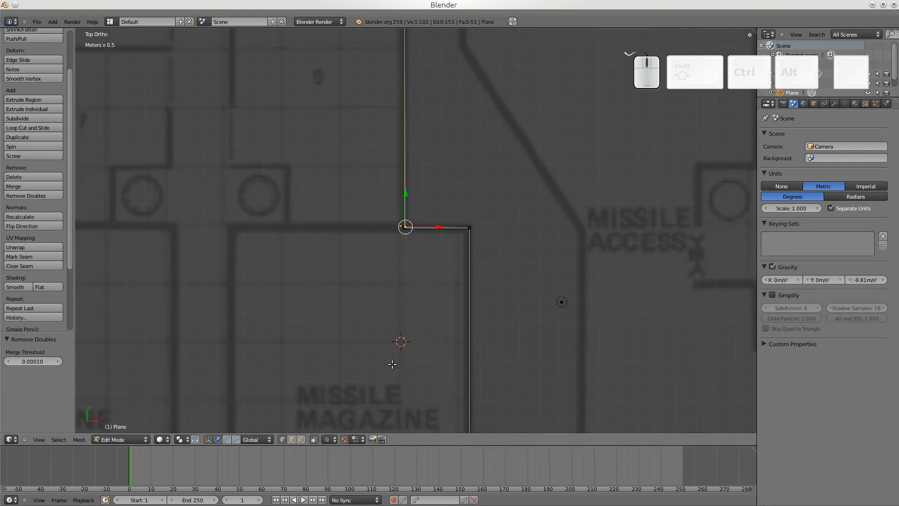
scroll(423, 276, "up", 5)
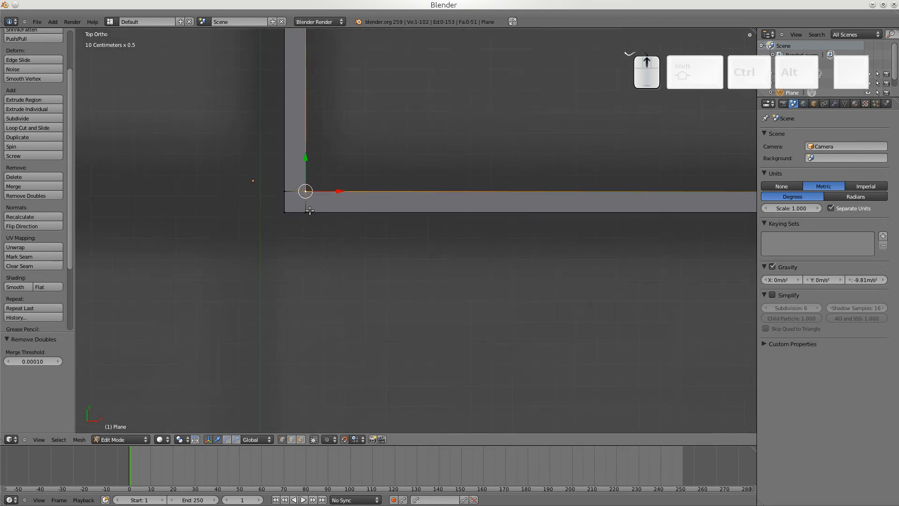
right_click(310, 211)
right_click(279, 208)
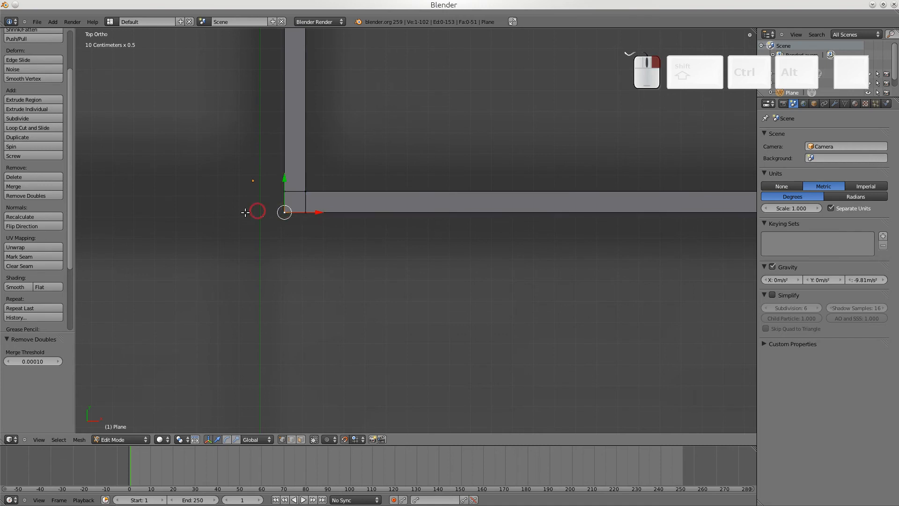
right_click(287, 184)
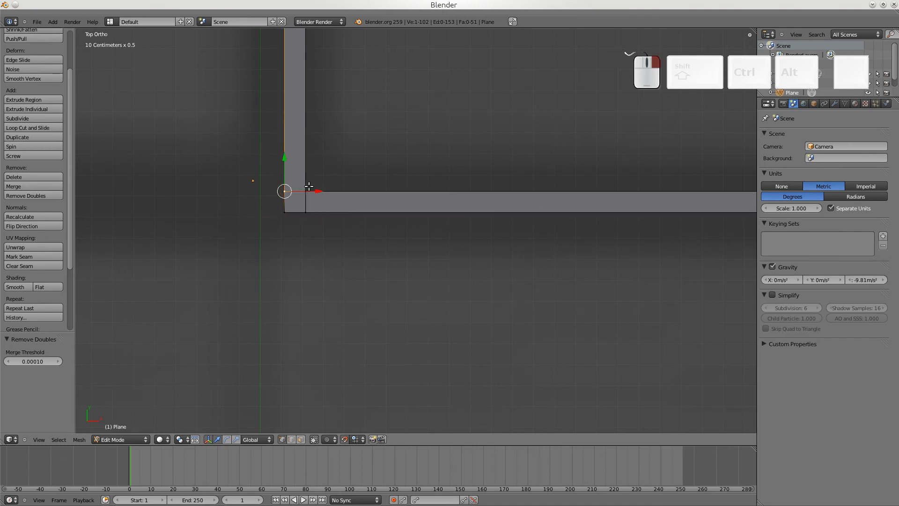
right_click(305, 191)
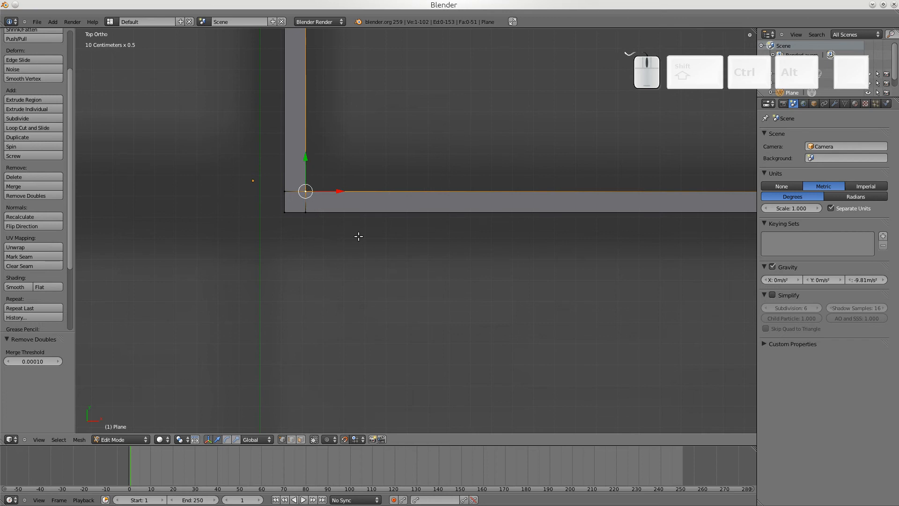
scroll(359, 236, "down", 8)
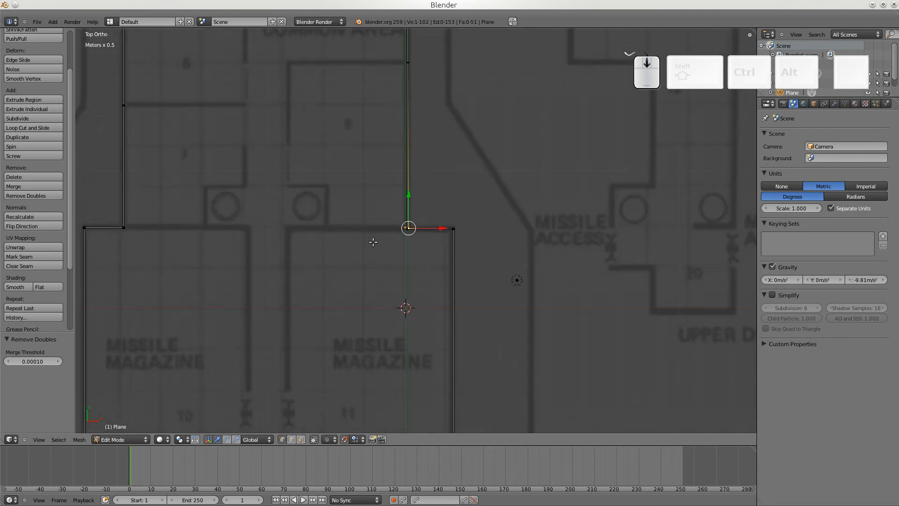
scroll(373, 242, "down", 1)
scroll(373, 242, "down", 5, "shift")
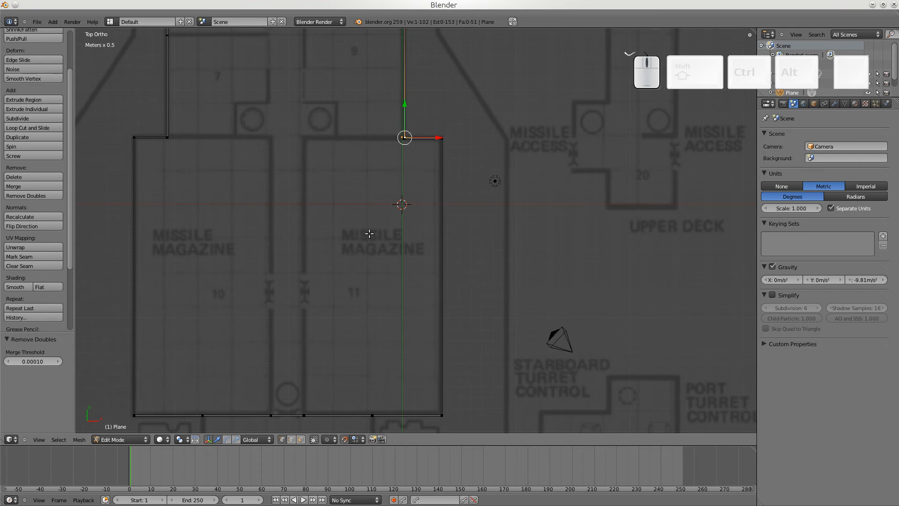
middle_click_drag(409, 194, 394, 297, "shift")
scroll(402, 249, "up", 7)
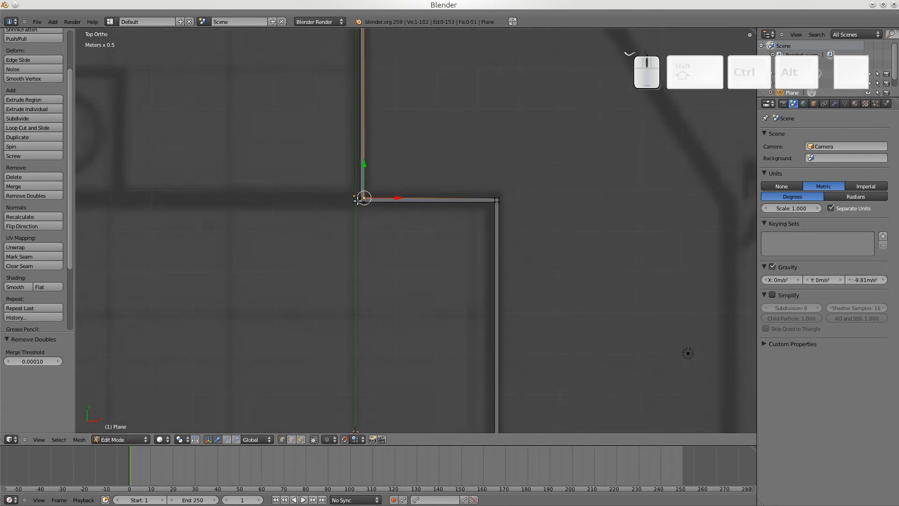
right_click(358, 200)
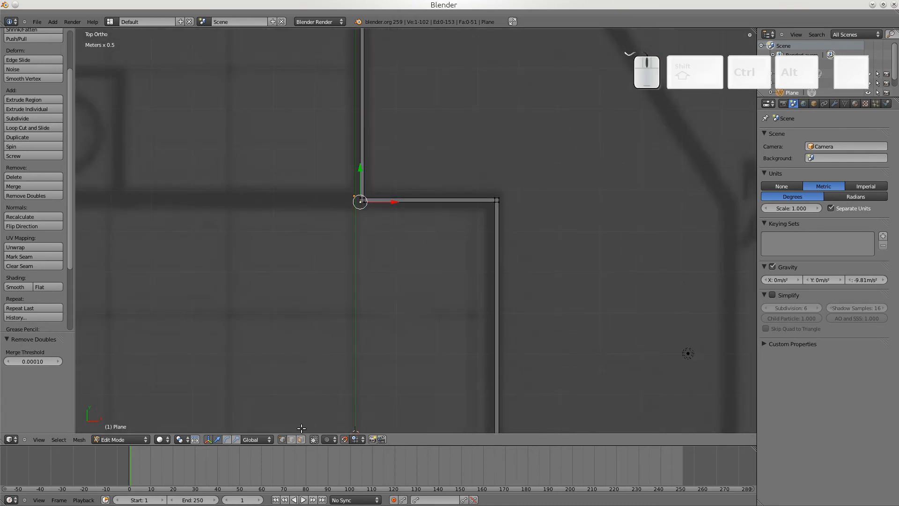
- In edge selection mode, extrude the corner segment's left edge 3 m along negative X, following the magazine's upper wall
left_click(292, 439)
right_click(363, 205)
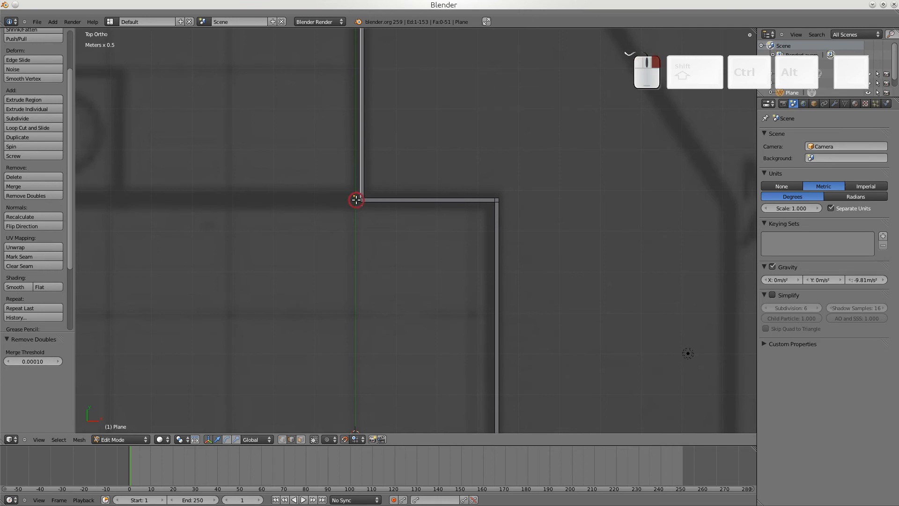
right_click(361, 198)
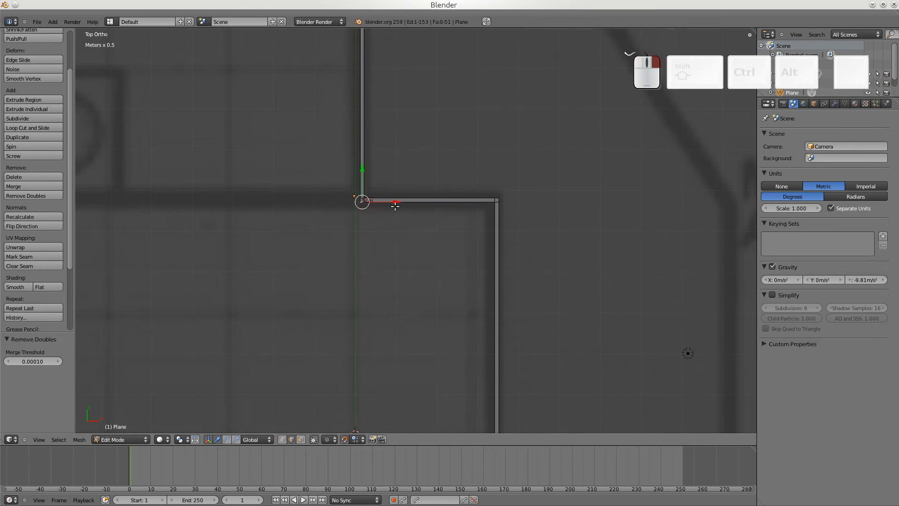
right_click(362, 199)
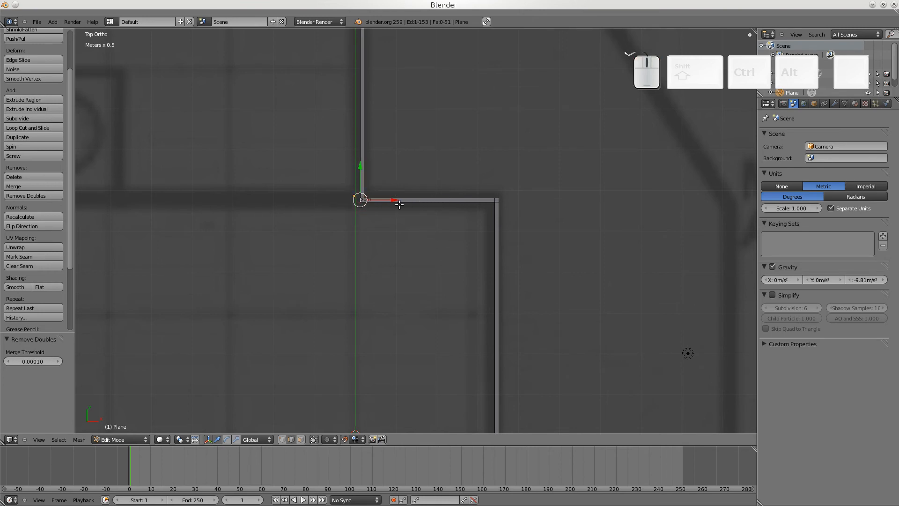
key("e")
left_click(159, 197)
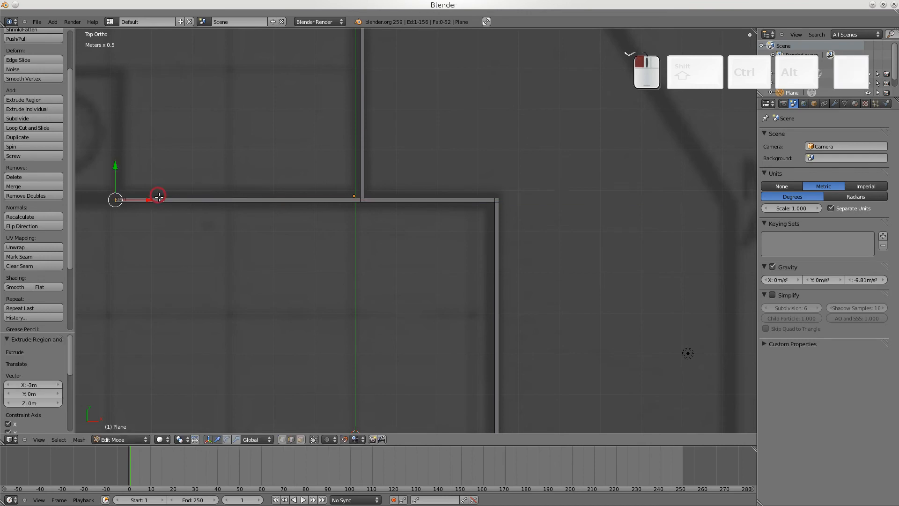
- Move the new strip's left end edge 5 cm back along X, to the wall beside the circle
scroll(421, 263, "up", 5)
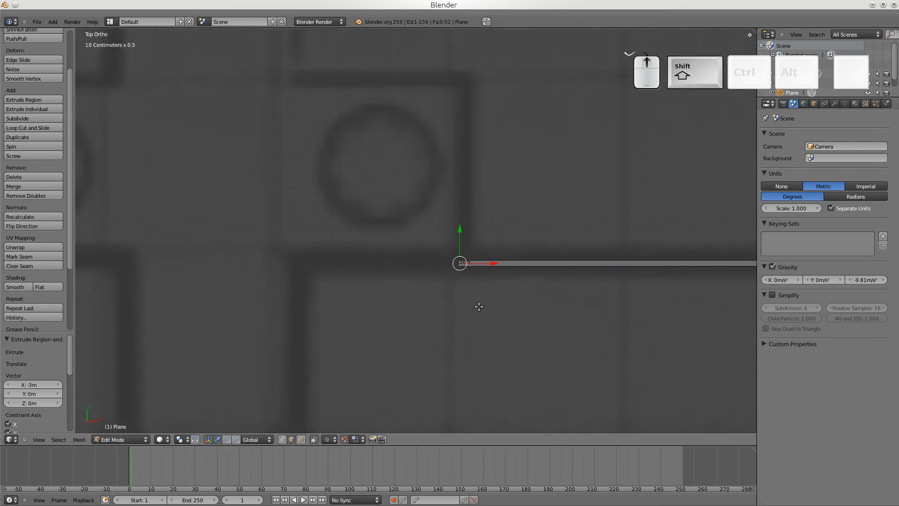
scroll(515, 318, "up", 2)
middle_click_drag(520, 316, 417, 297, "shift")
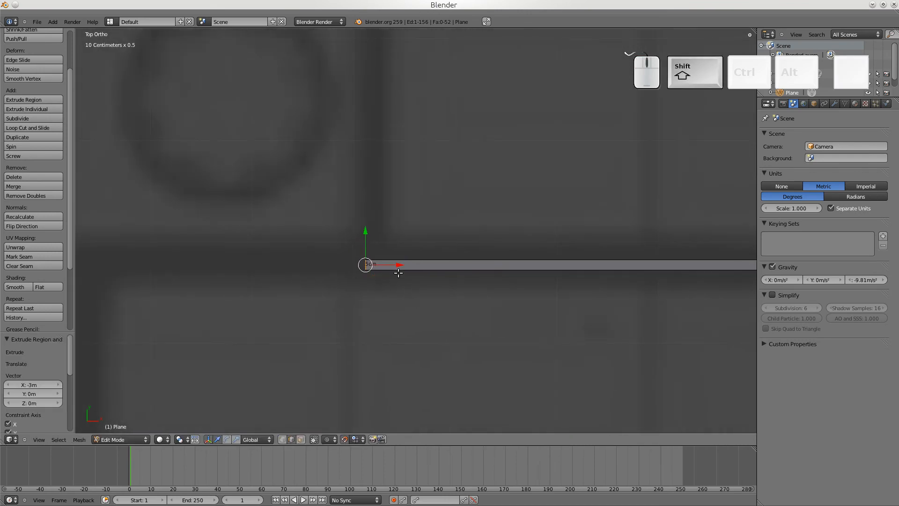
mouse_move(400, 265)
left_mouse_down("shift")
mouse_move(421, 264)
mouse_move(402, 262)
mouse_move(411, 263)
left_mouse_up("shift")
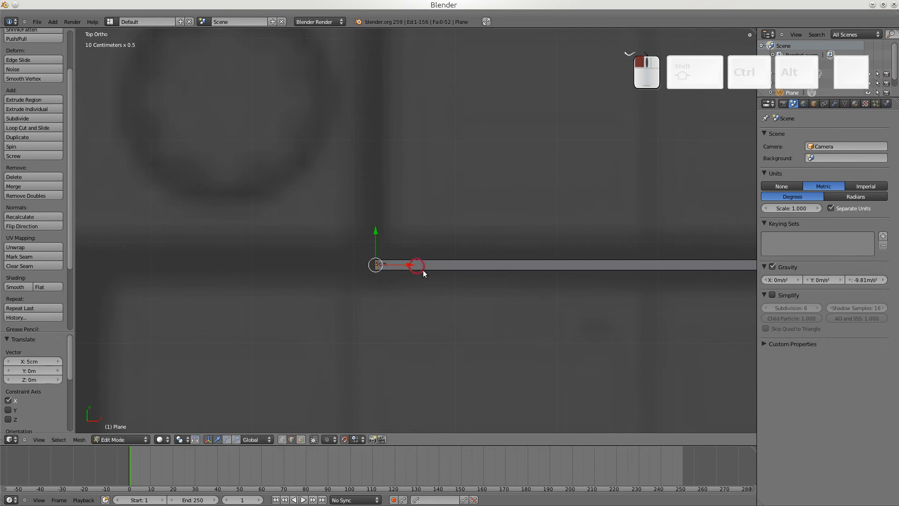
- Extrude a 1 cm segment from the strip's left end, and a 1.35 m strip onward to magazine 11's left wall
key("e")
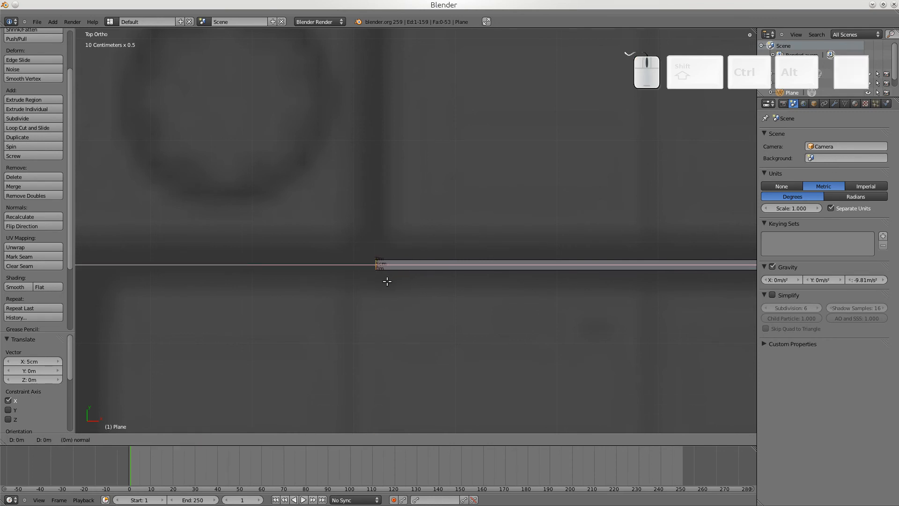
key("shift")
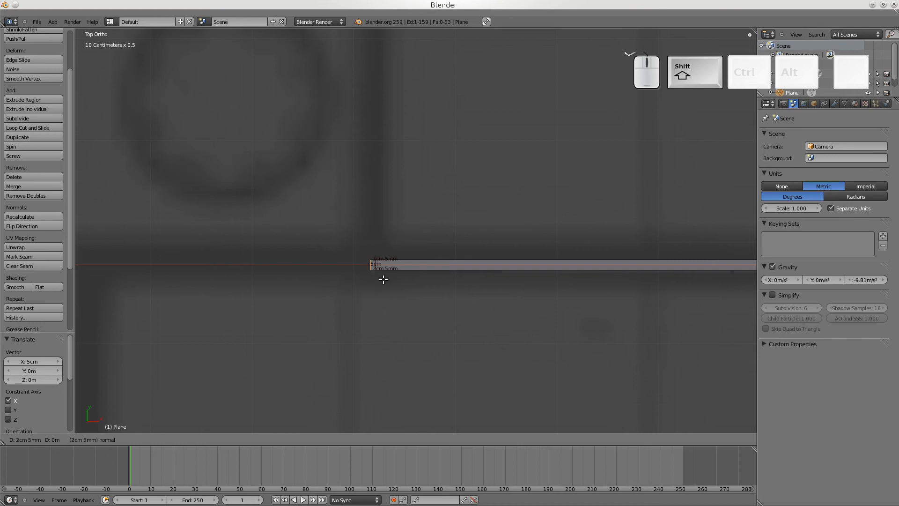
left_click(408, 277)
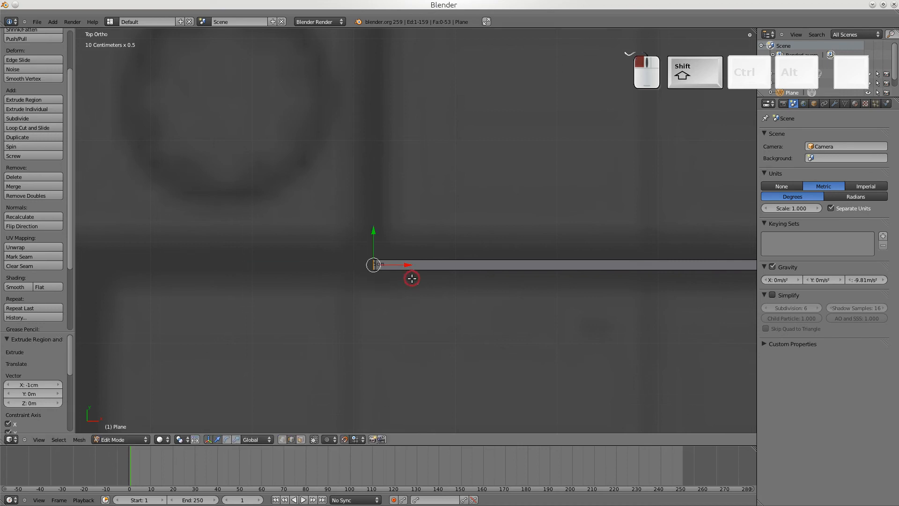
key("e")
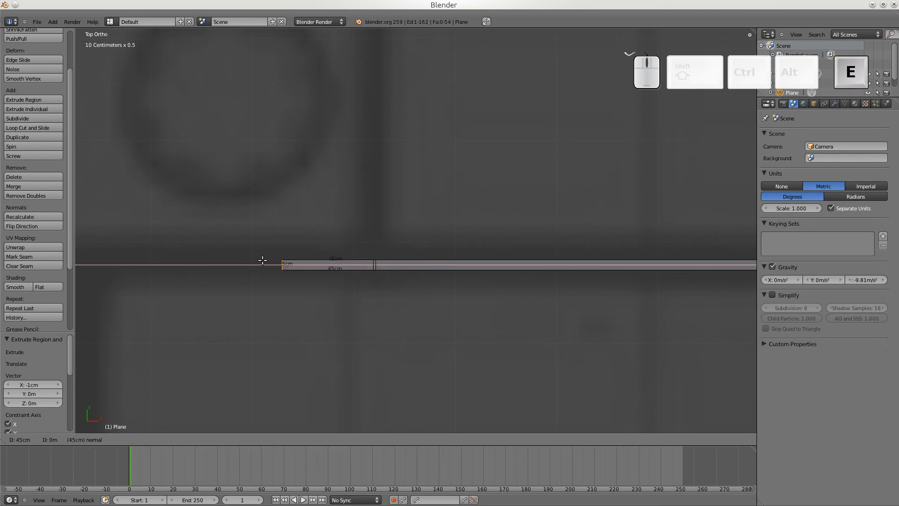
left_click(89, 265)
- Extrude a 5 cm corner segment along negative X from the strip's end at magazine 11's upper-left corner
scroll(187, 313, "down", 4)
scroll(248, 309, "down", 2)
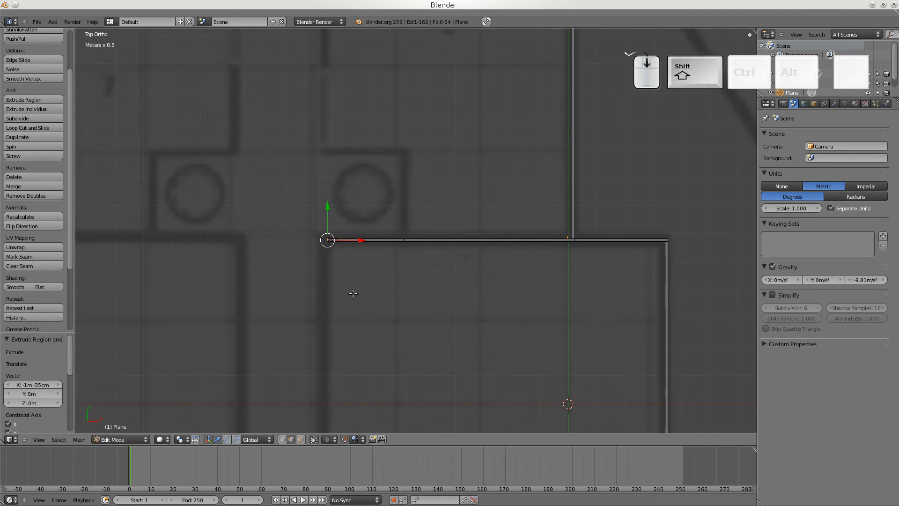
middle_click_drag(352, 296, 299, 175, "shift")
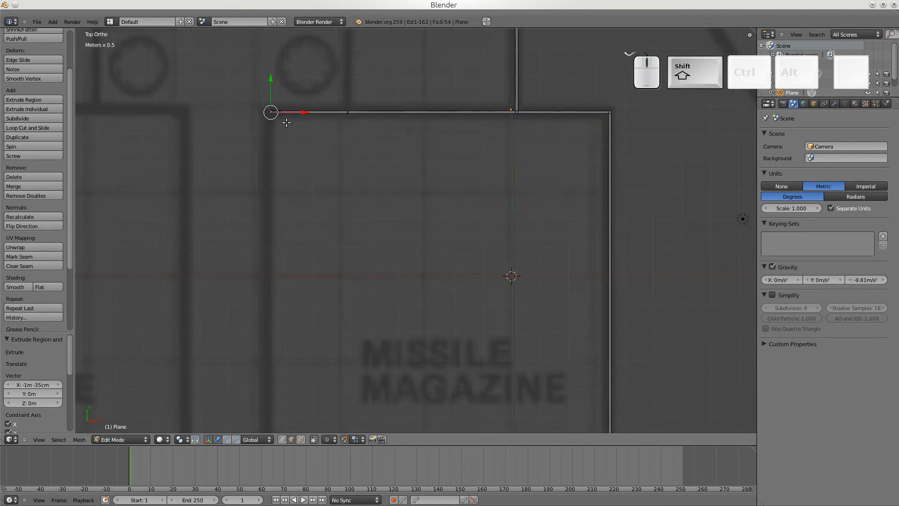
key("e")
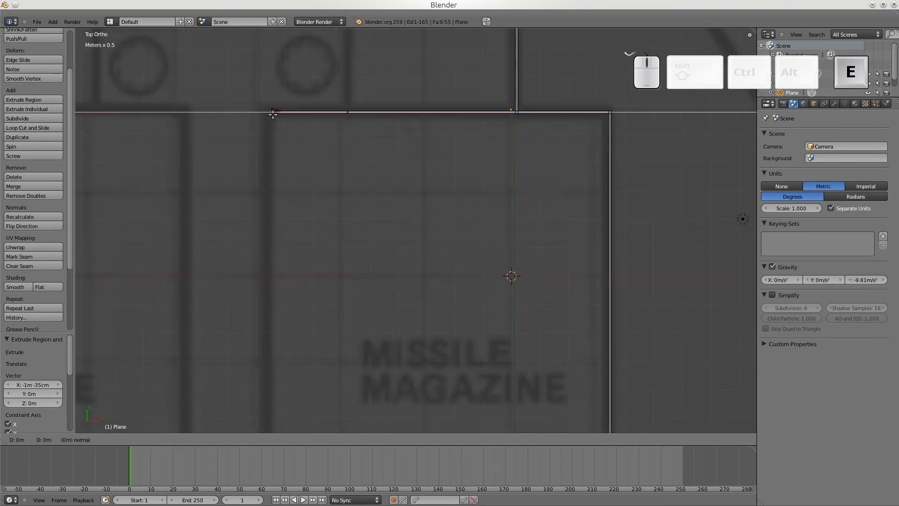
left_click(273, 113)
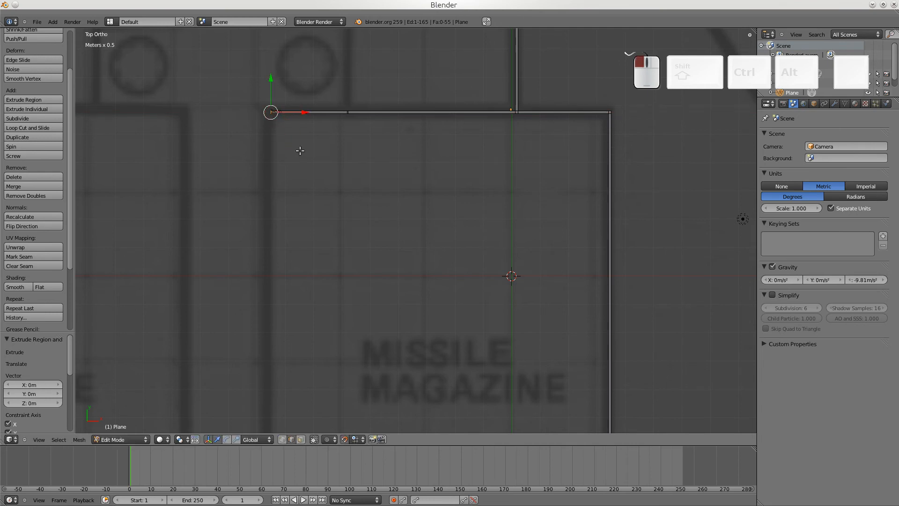
middle_click_drag(300, 150, 243, 118, "shift")
scroll(415, 291, "up", 3)
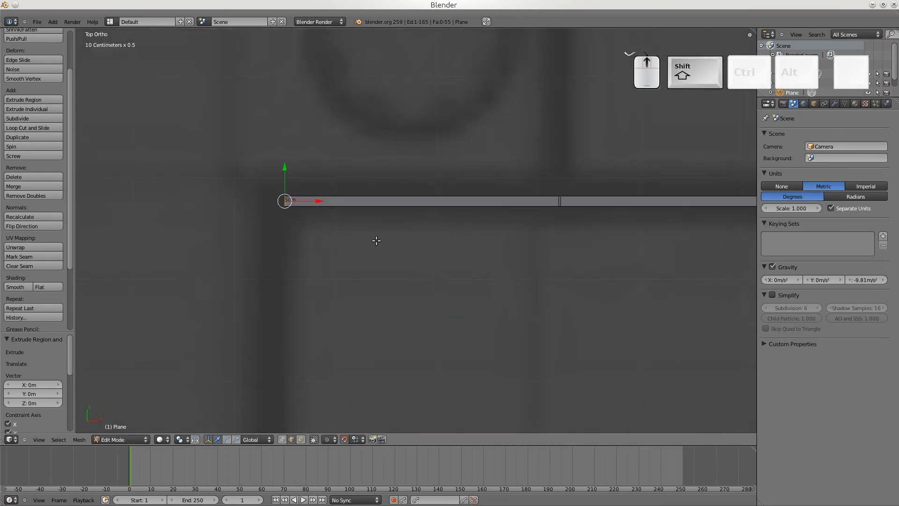
left_click_drag(318, 200, 279, 206)
- Extrude the corner segment's lower edge 5.5 m along negative Y, following magazine 11's left wall toward the door
right_click(278, 206)
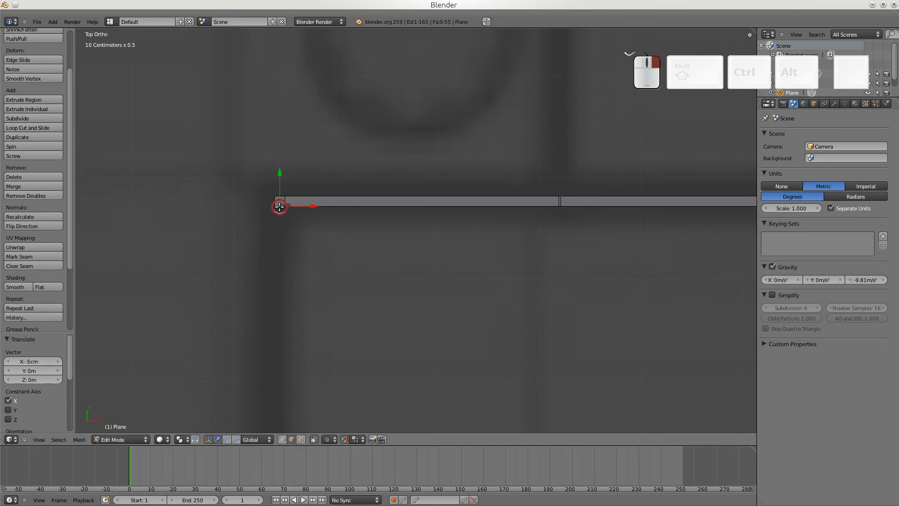
scroll(311, 260, "down", 3)
scroll(343, 278, "down", 2)
middle_click_drag(397, 274, 334, 103, "shift")
key("e")
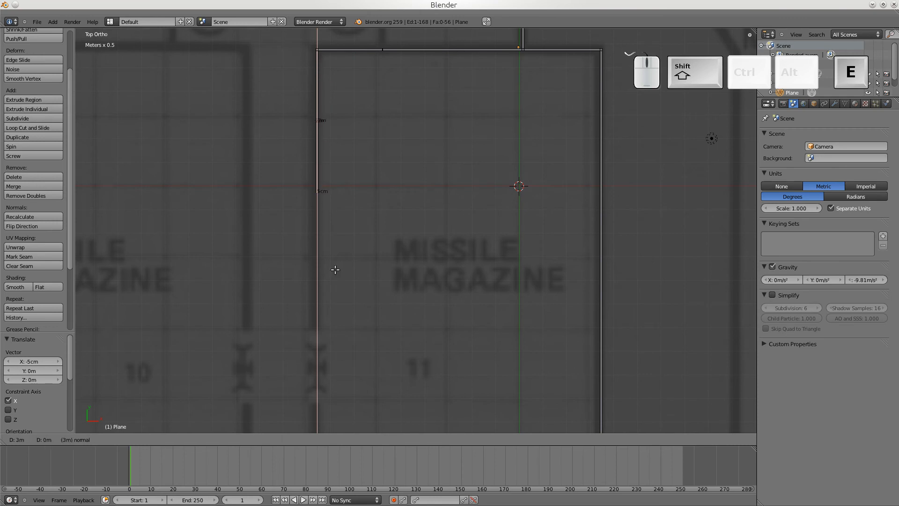
left_click(362, 382)
scroll(360, 201, "down", 8, "shift")
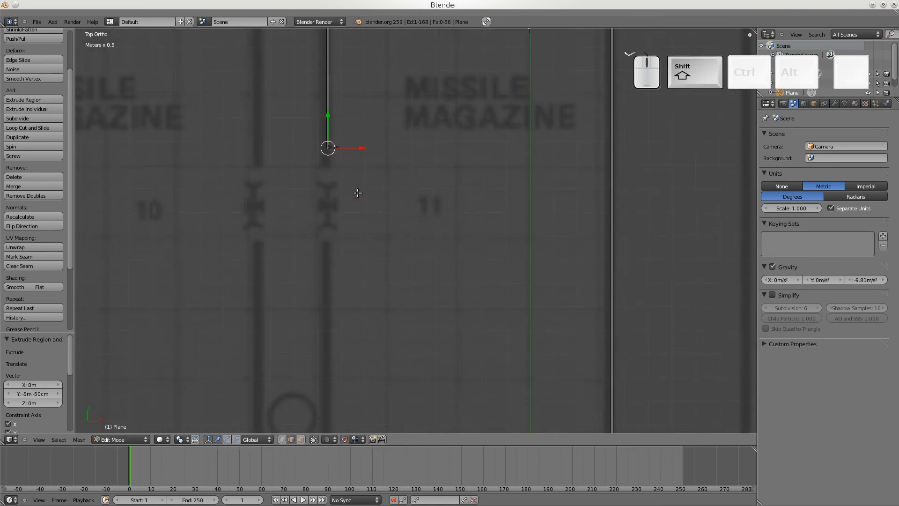
- Move the strip's lower end edge 30 cm along negative Y to the door opening, and extrude a 5 cm segment from it
scroll(357, 194, "up", 6)
middle_click_drag(254, 141, 393, 242, "shift")
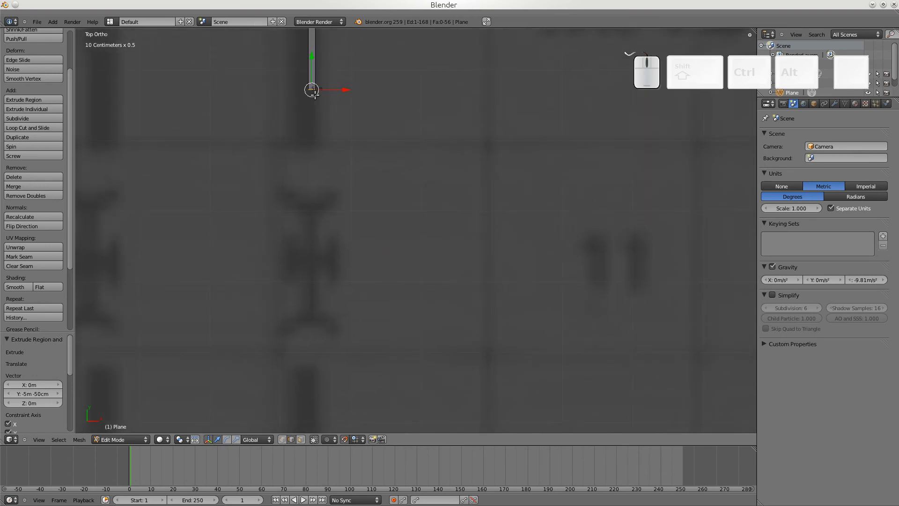
left_click_drag(313, 56, 320, 100)
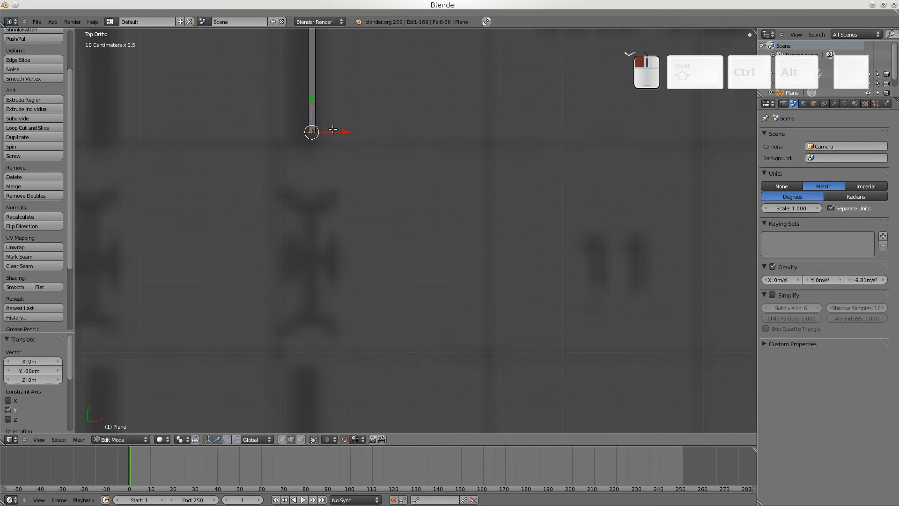
key("e")
left_click(312, 140)
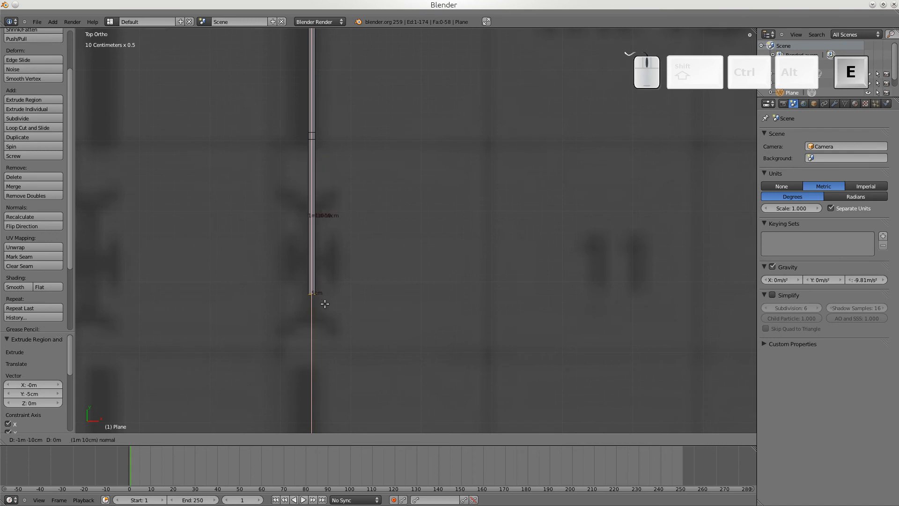
- Extrude a 1.65 m strip along negative Y across the door opening, followed by a 5 cm segment
left_click(332, 371)
key("e")
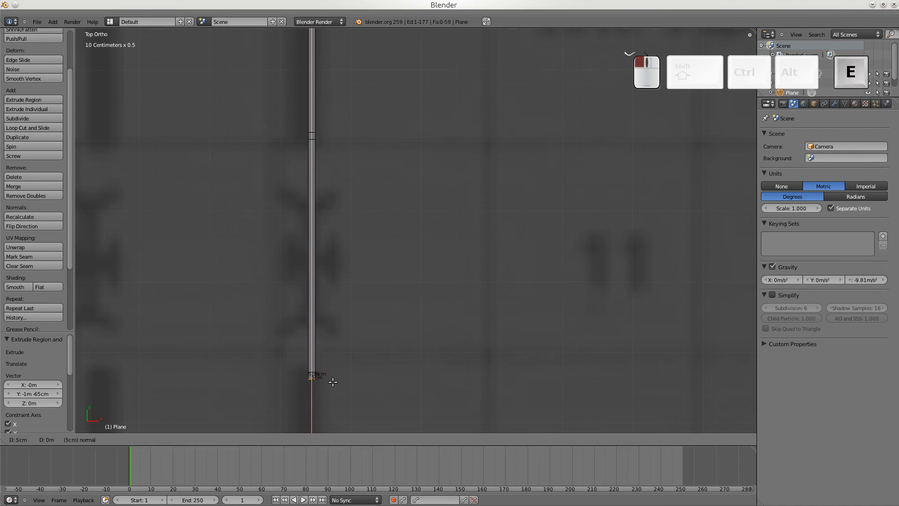
left_click(330, 380)
- Extrude a 4 m strip along negative Y from the segment below the door, following magazine 11's left wall
scroll(354, 375, "down", 5)
scroll(380, 371, "down", 1)
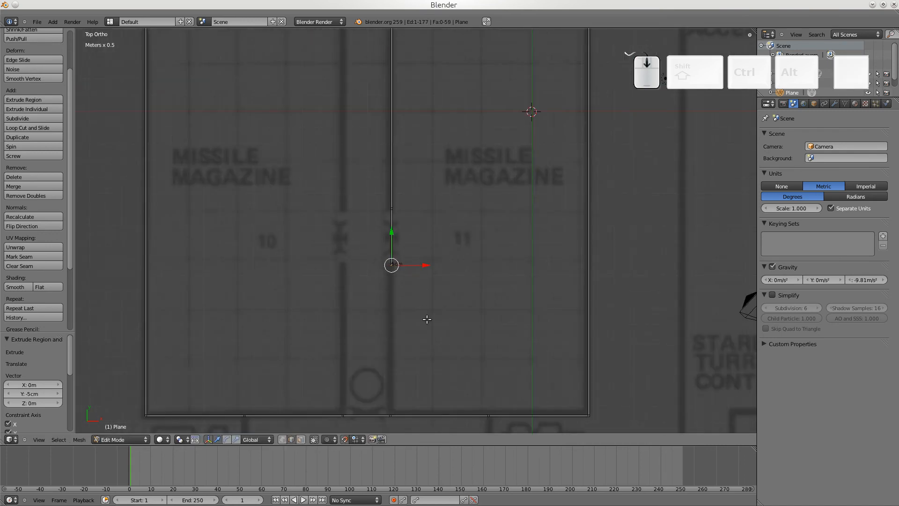
middle_click_drag(437, 291, 354, 190, "shift")
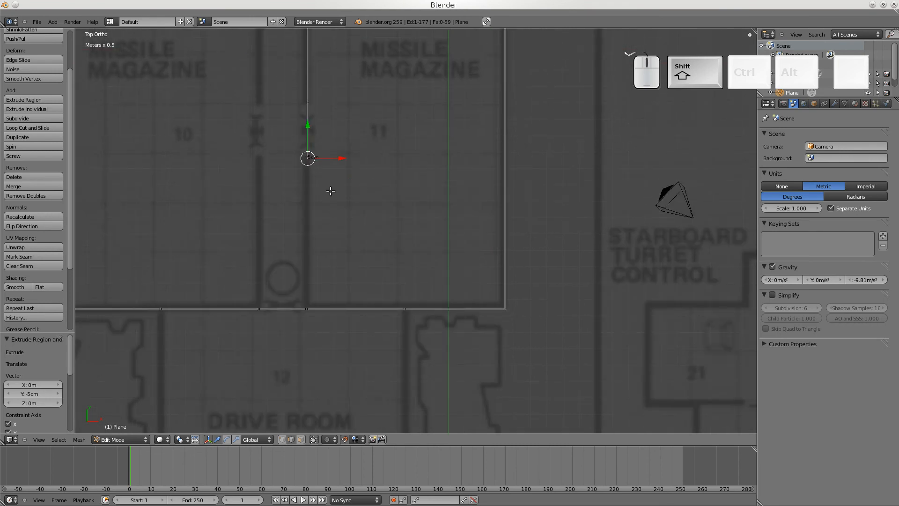
key("e")
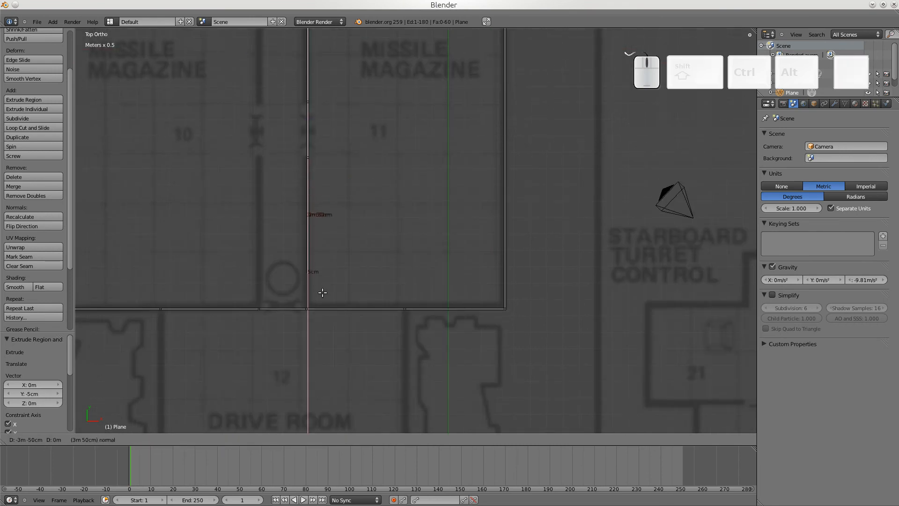
left_click(320, 304)
- Extrude a further 50 cm segment along negative Y from the strip's end toward the magazine's lower wall
scroll(281, 311, "up", 6)
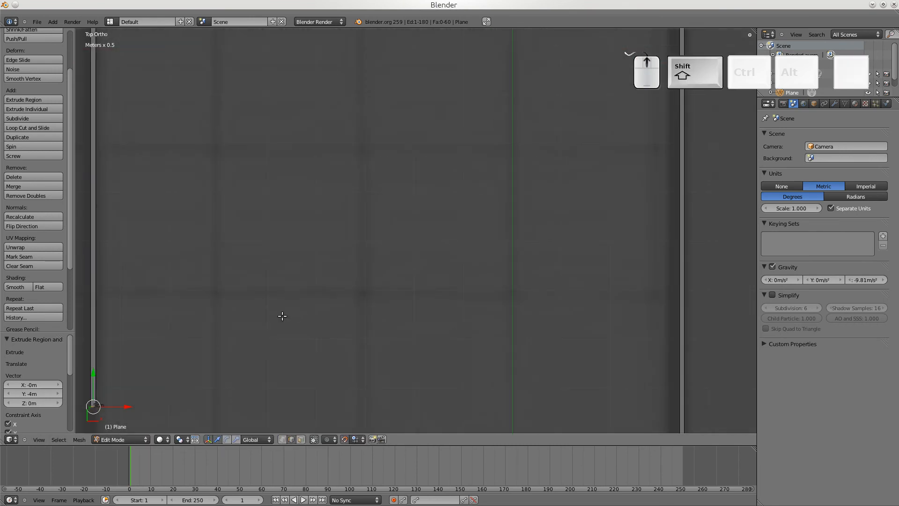
middle_click_drag(281, 311, 348, 217, "shift")
key("e")
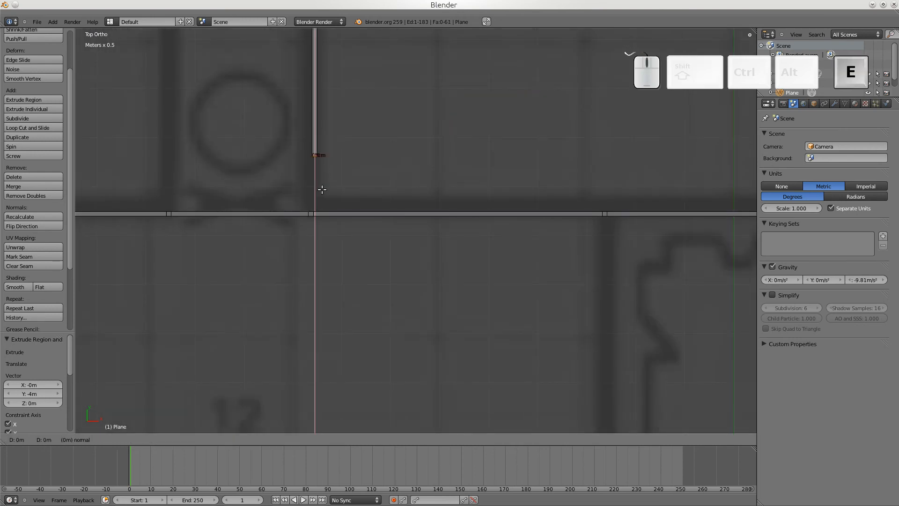
left_click(323, 224)
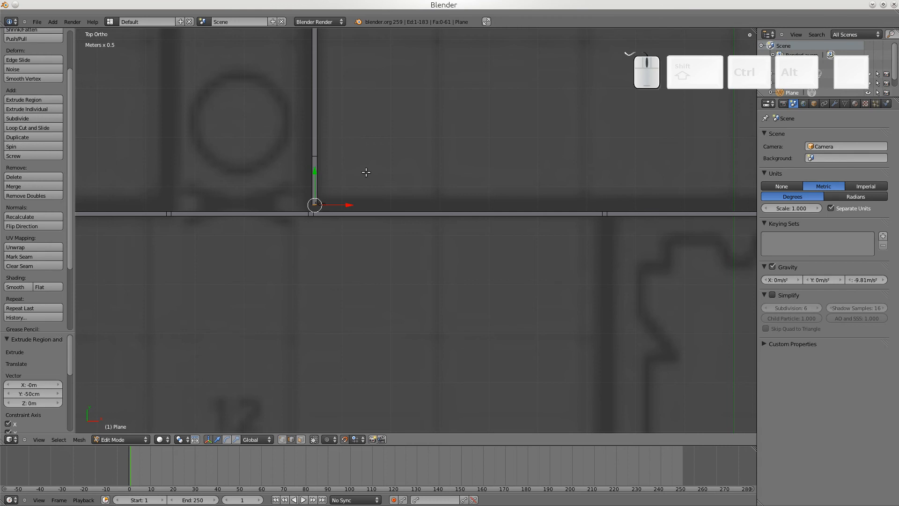
scroll(367, 161, "down", 8)
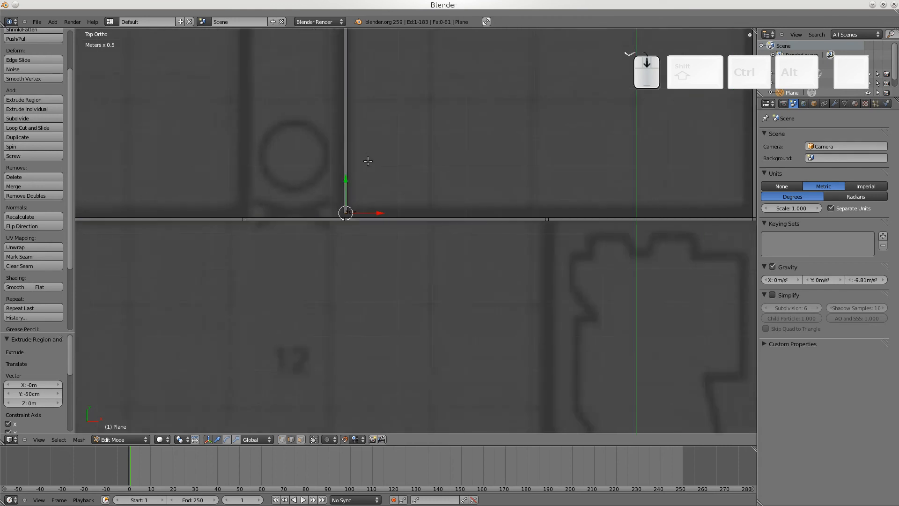
key("g")
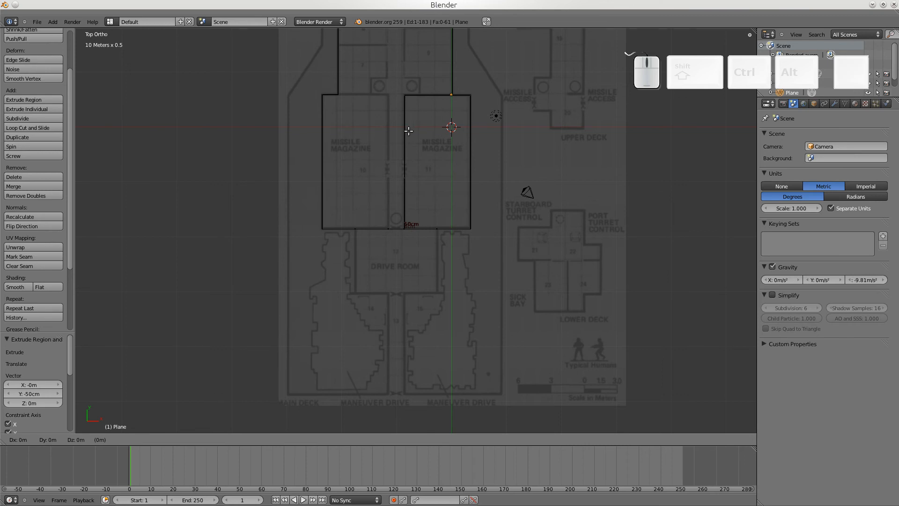
key("c")
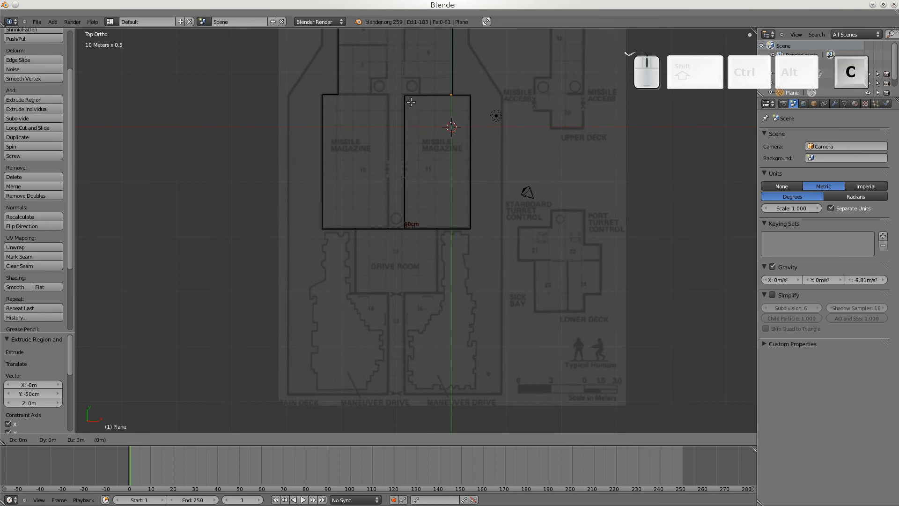
scroll(414, 215, "down", 1)
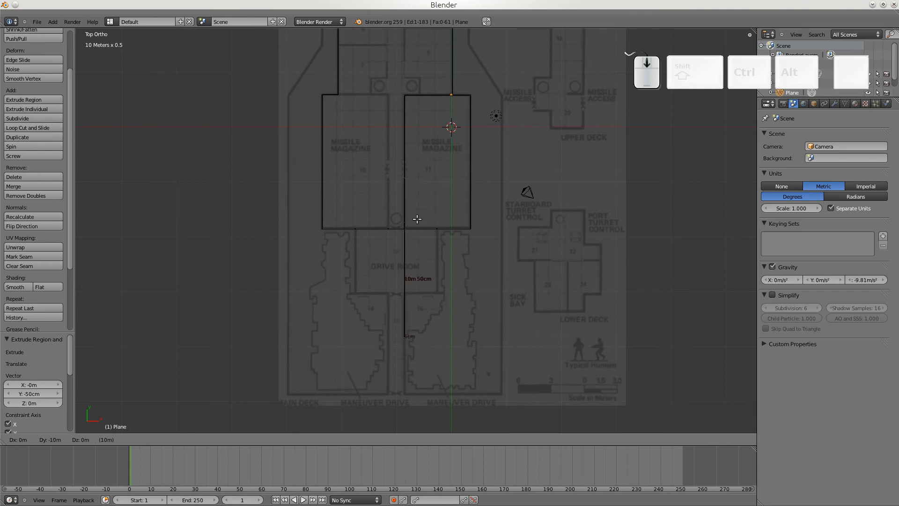
scroll(417, 175, "up", 1)
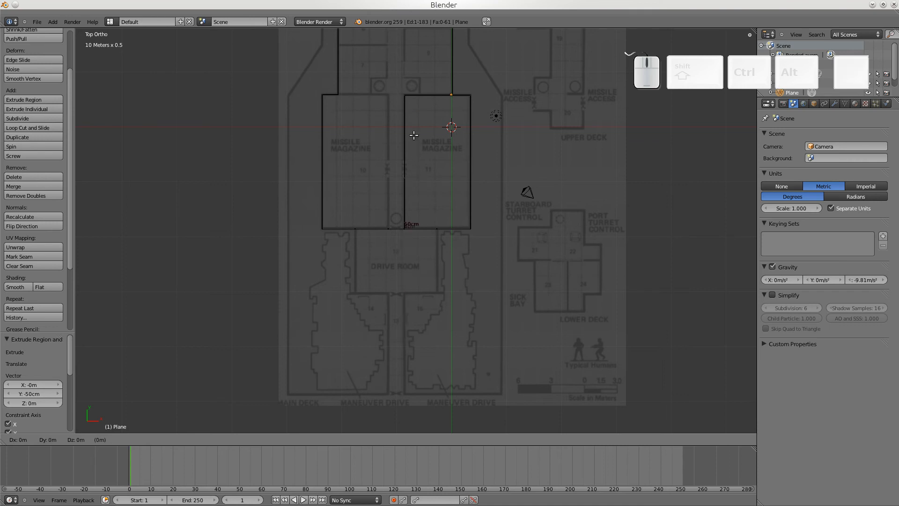
left_click(413, 110)
scroll(416, 248, "up", 10)
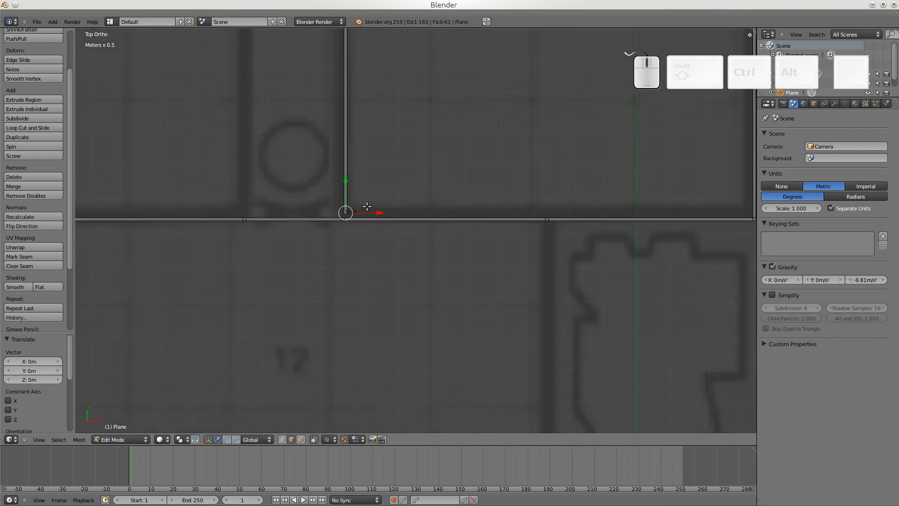
key("c")
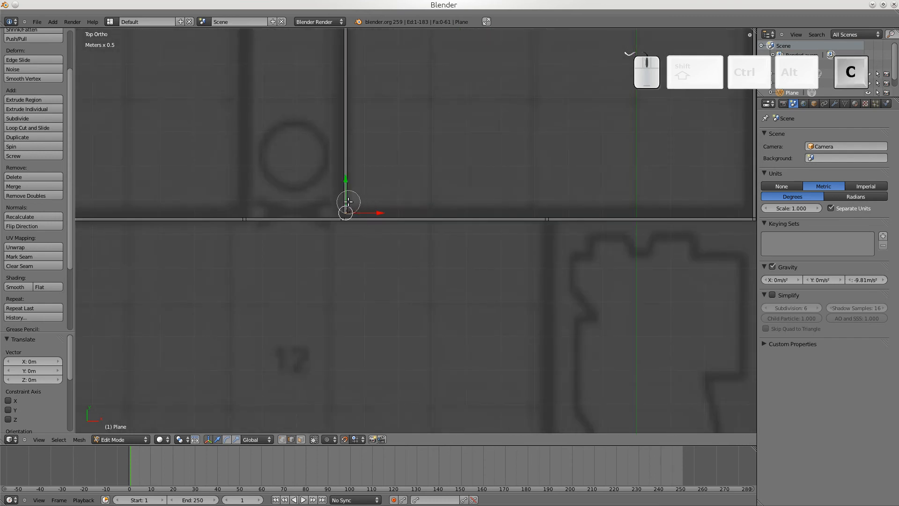
mouse_move(346, 206)
left_mouse_down()
mouse_move(343, 94)
mouse_move(375, 135)
left_mouse_up()
right_click(375, 134)
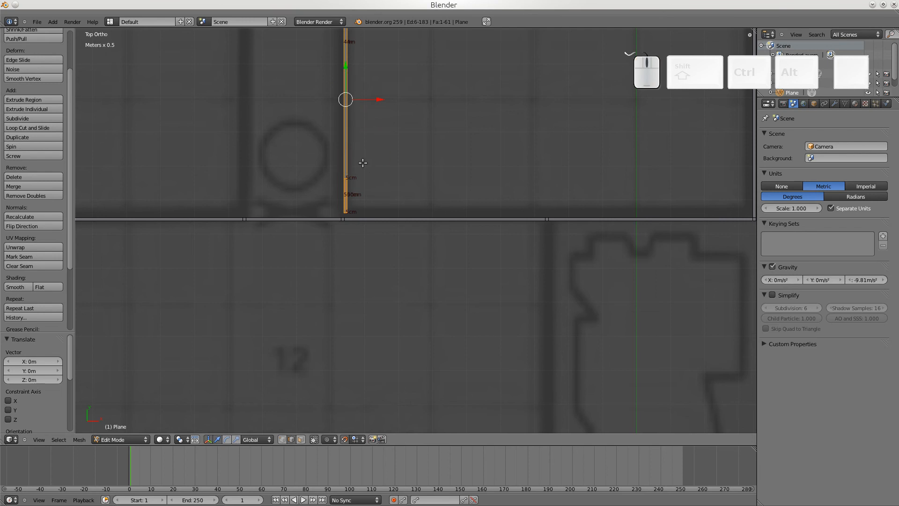
key("a")
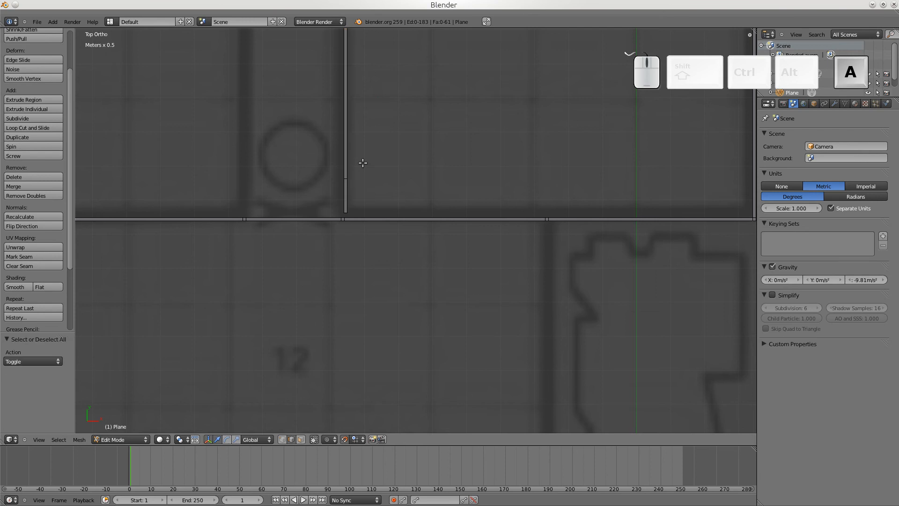
- Delete the end vertices of the 50 cm segment just above the magazine's lower wall
right_click(346, 213)
key("x")
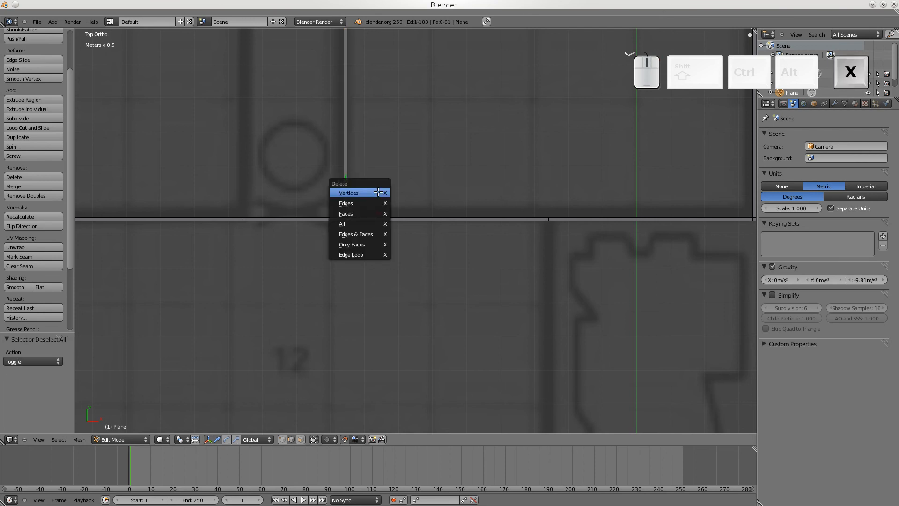
left_click(378, 191)
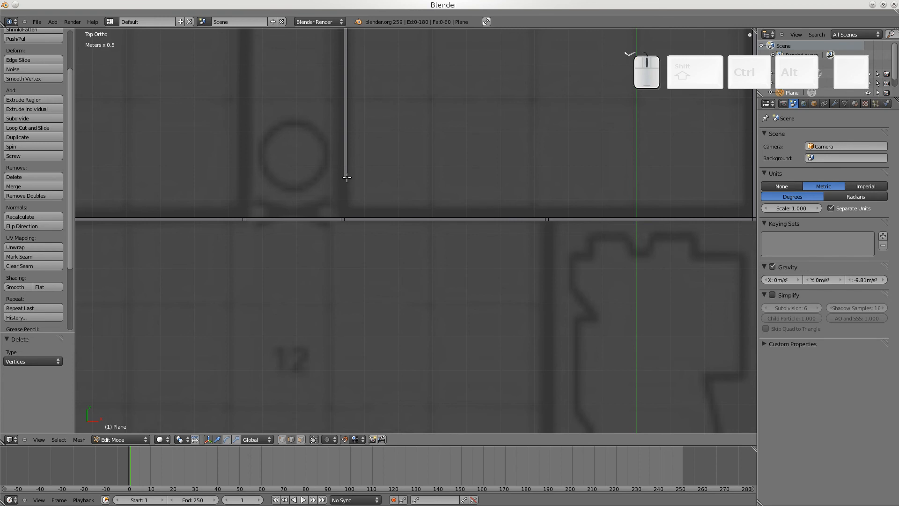
- Circle-select the strips of magazine 11's left wall, from the lower end up to the upper-left corner
right_click(368, 174)
key("c")
mouse_move(367, 176)
left_mouse_down()
mouse_move(345, 170)
mouse_move(343, 159)
left_mouse_up()
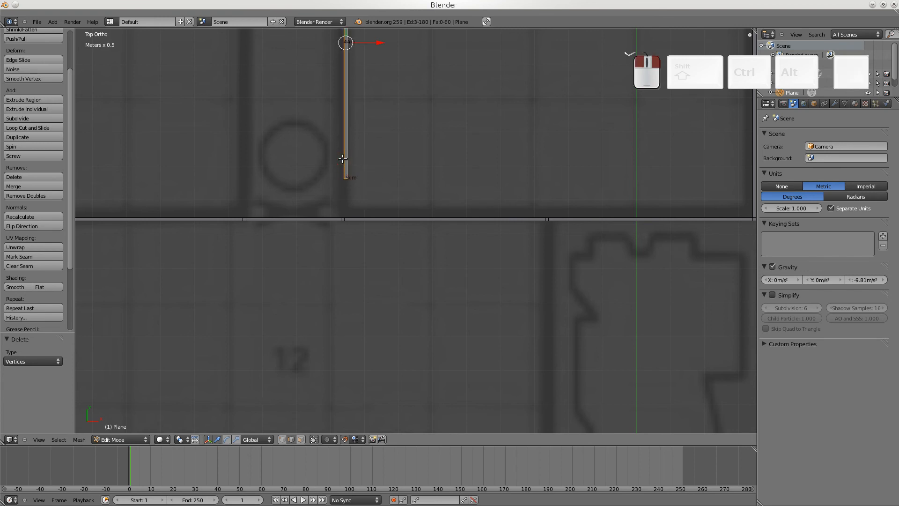
scroll(343, 160, "down", 7)
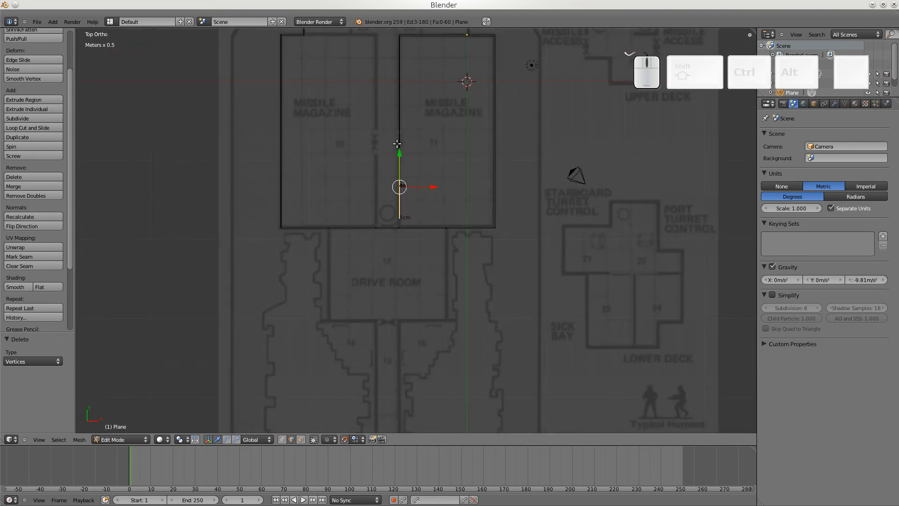
key("c")
left_click(396, 42)
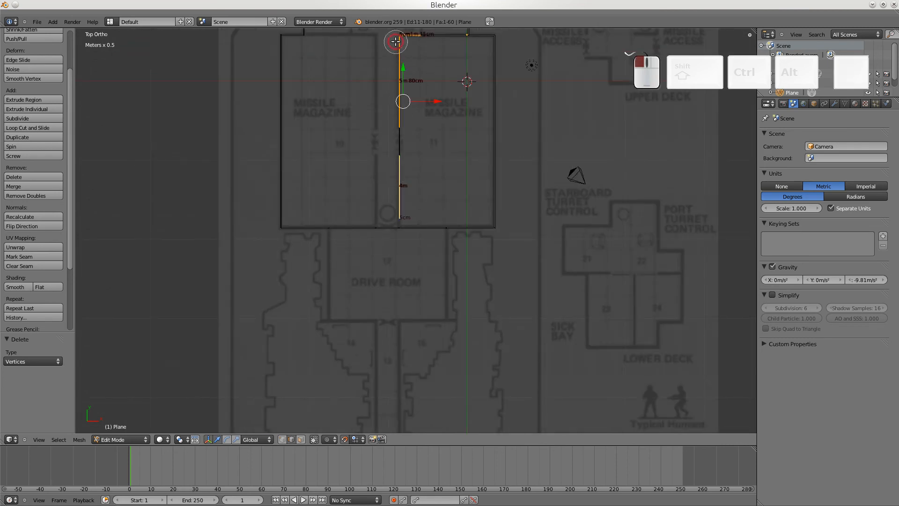
left_click_drag(396, 42, 401, 175)
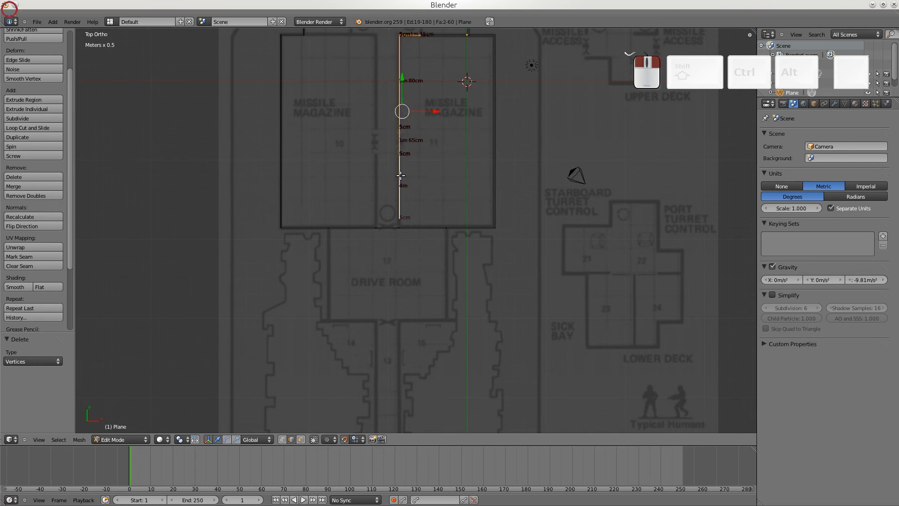
- Remove the 1.35 m upper wall strip's edges from the selection, keeping the left wall and corner segment selected
scroll(401, 176, "up", 3, "shift")
scroll(335, 262, "up", 5)
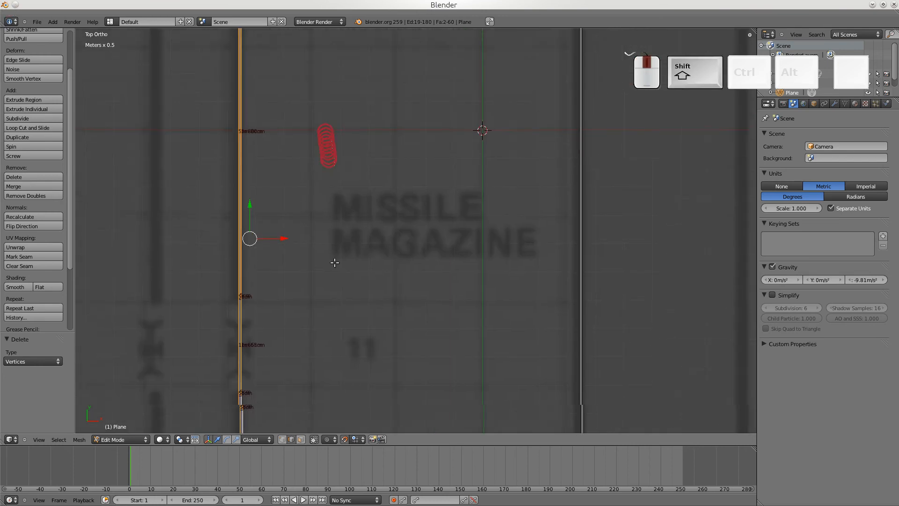
middle_click_drag(335, 263, 350, 375, "shift")
scroll(310, 296, "up", 5)
middle_click_drag(249, 283, 470, 284, "shift")
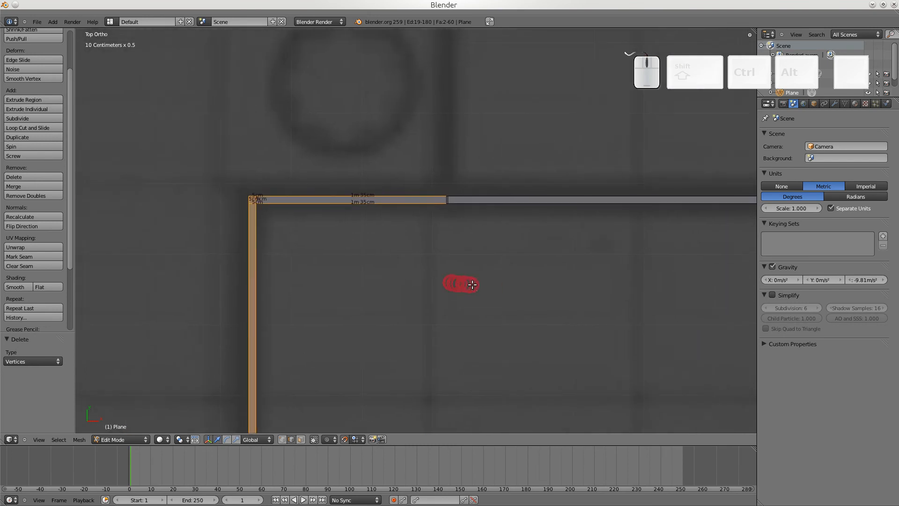
scroll(331, 282, "up", 4)
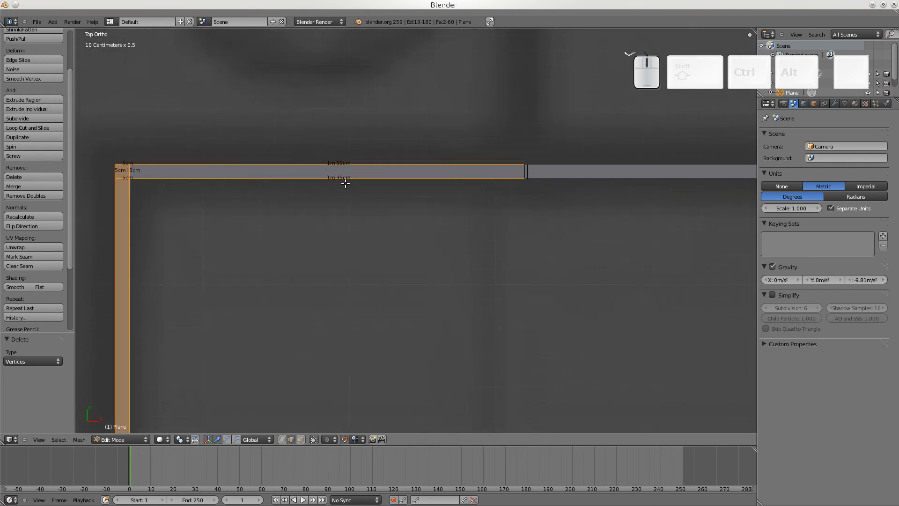
key("c")
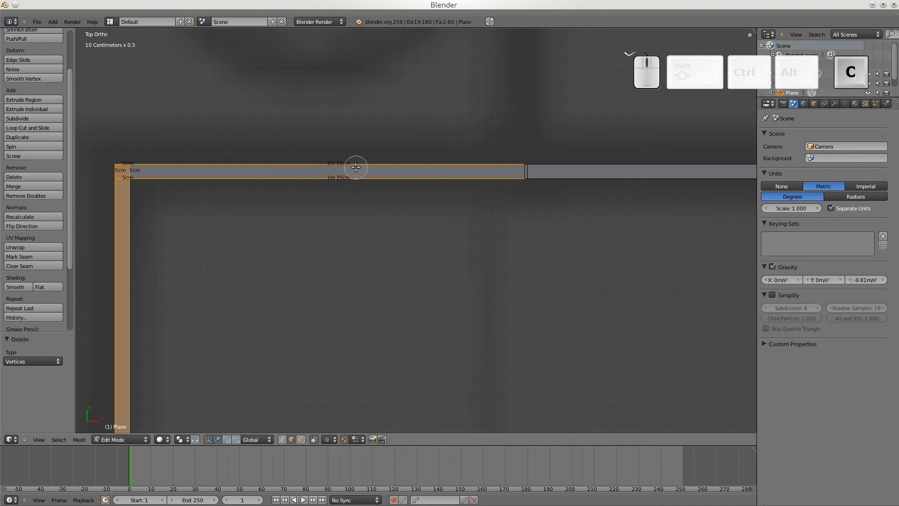
middle_click_drag(356, 167, 347, 223)
right_click(346, 223)
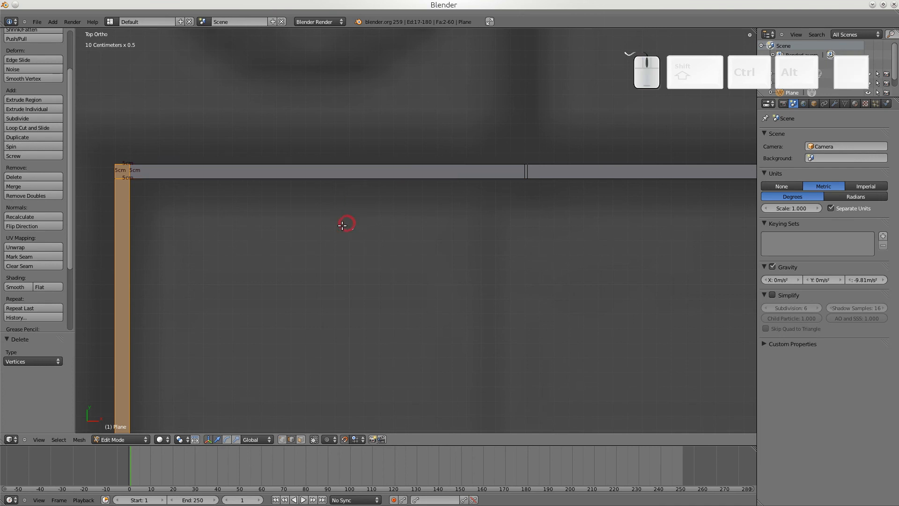
scroll(269, 240, "down", 3)
scroll(365, 257, "down", 5, "shift")
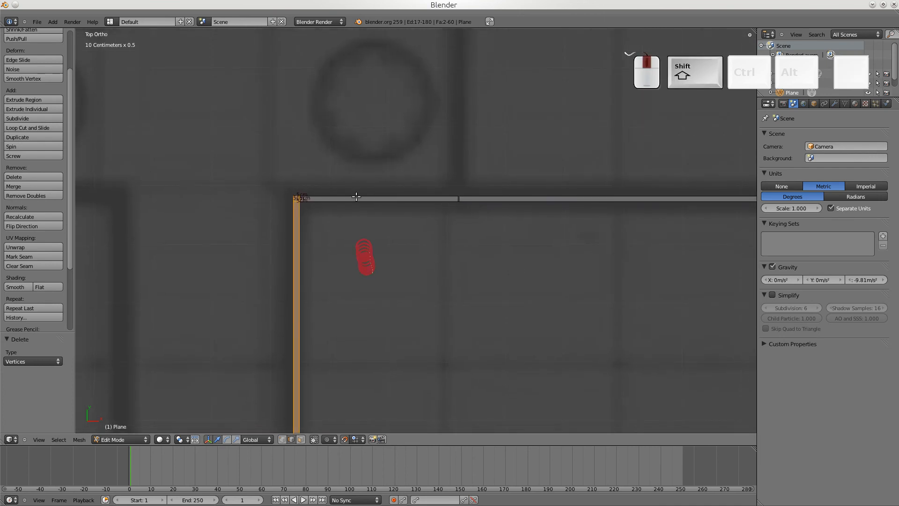
scroll(362, 301, "down", 3)
scroll(362, 301, "down", 3)
scroll(422, 317, "down", 5, "shift")
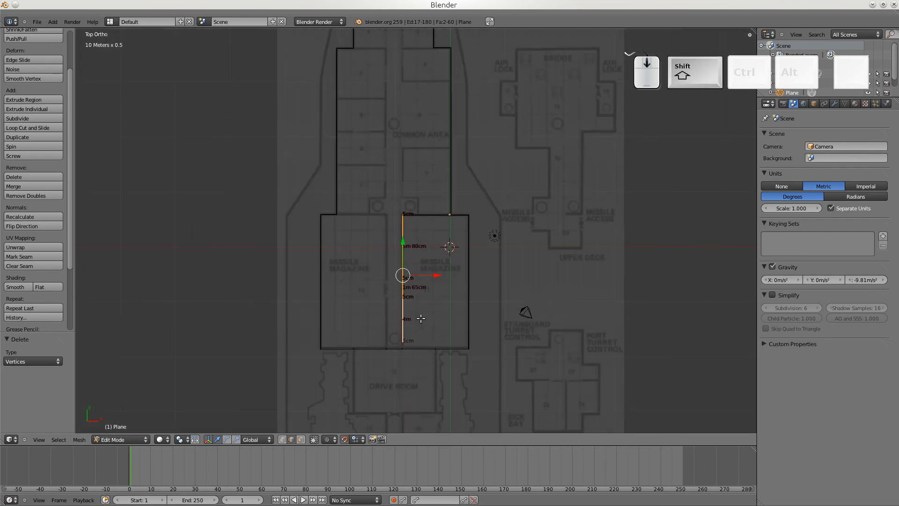
- Set the snap element to Edge and move the selected left wall strips about 56 cm down onto the magazine's lower wall
scroll(374, 249, "up", 3)
scroll(373, 249, "up", 4)
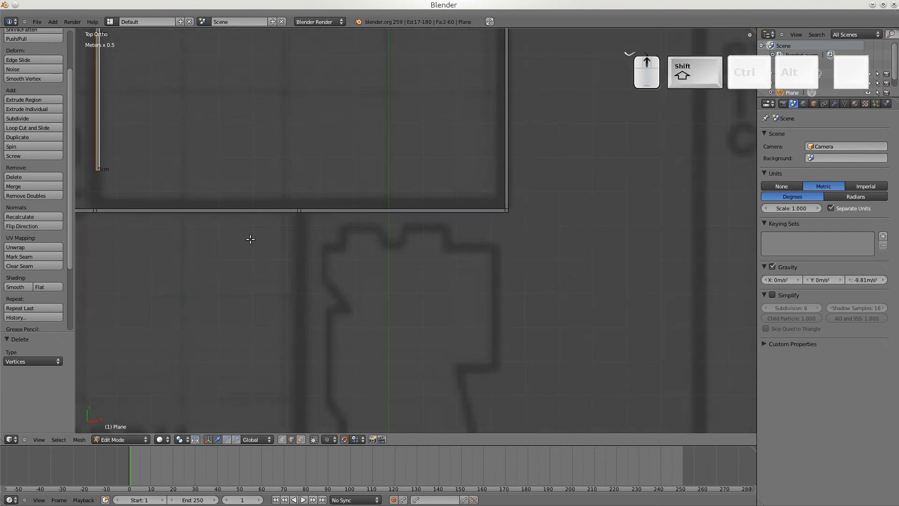
right_click(455, 243)
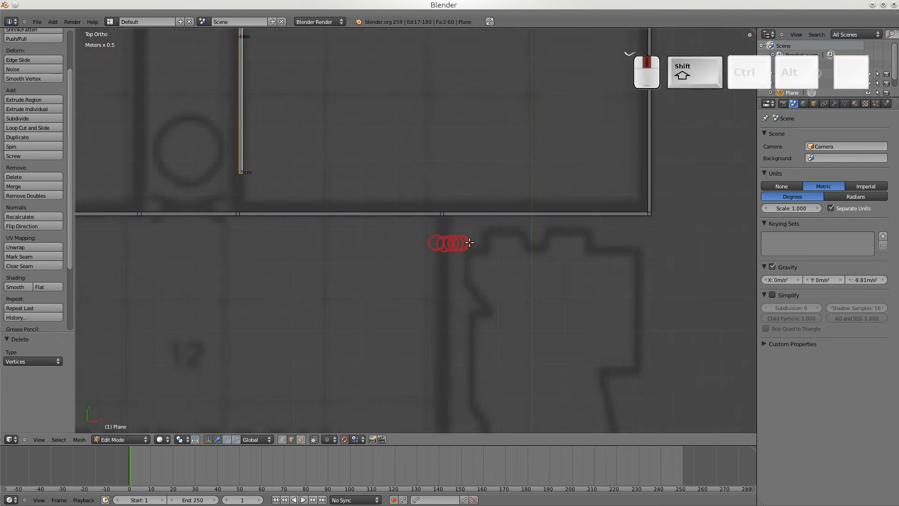
left_click(356, 439)
left_click(372, 410)
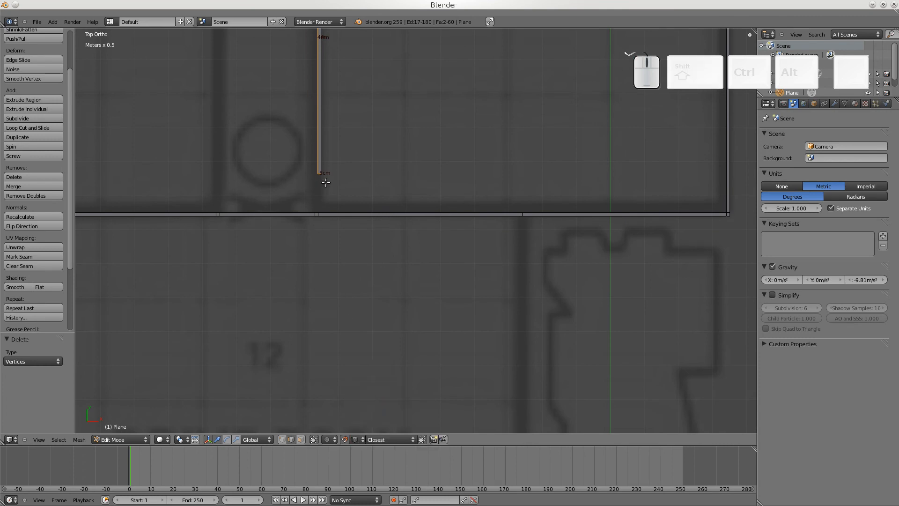
key("g")
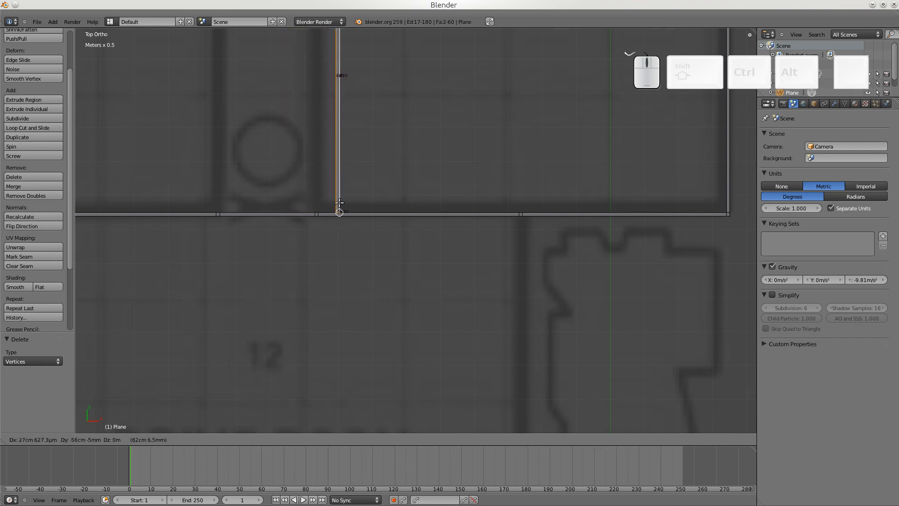
left_click(328, 204)
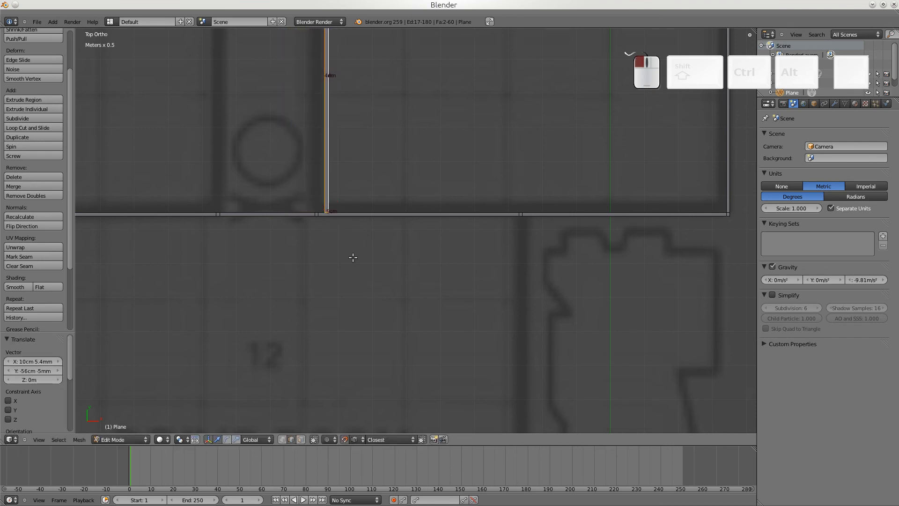
- Switch to vertex selection mode and set the snap element to Vertex
scroll(352, 255, "up", 4)
middle_click_drag(271, 215, 474, 247, "shift")
scroll(474, 247, "up", 8)
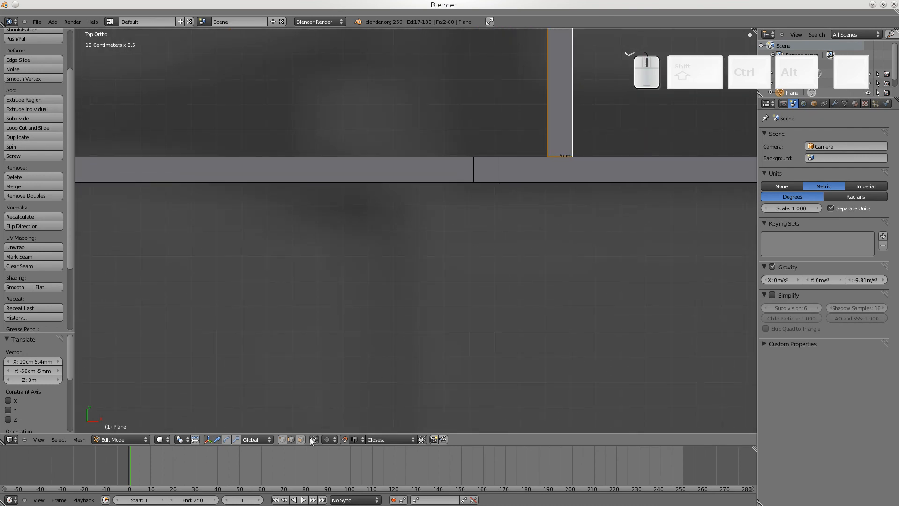
left_click(283, 440)
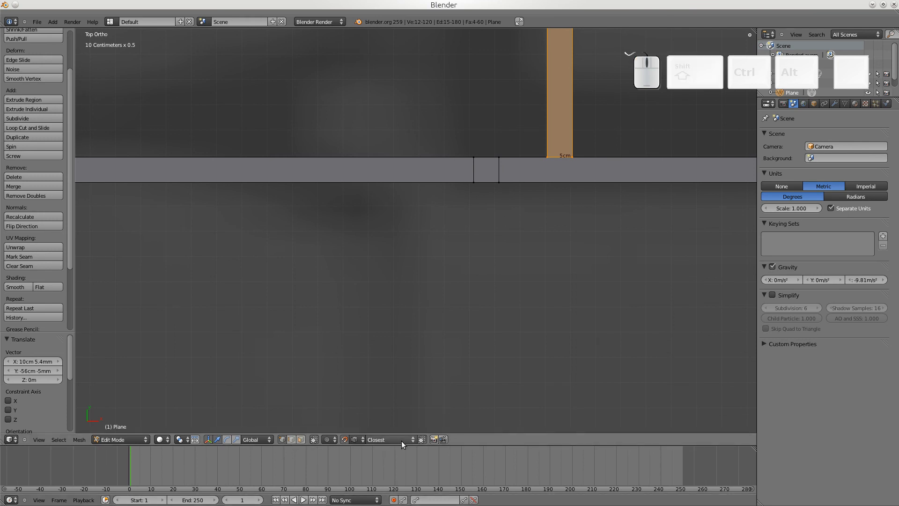
left_click(356, 440)
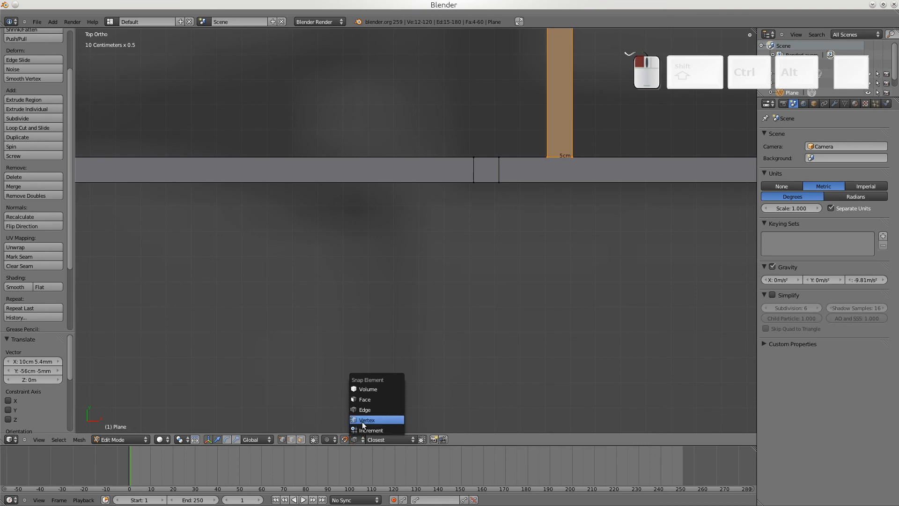
left_click(361, 419)
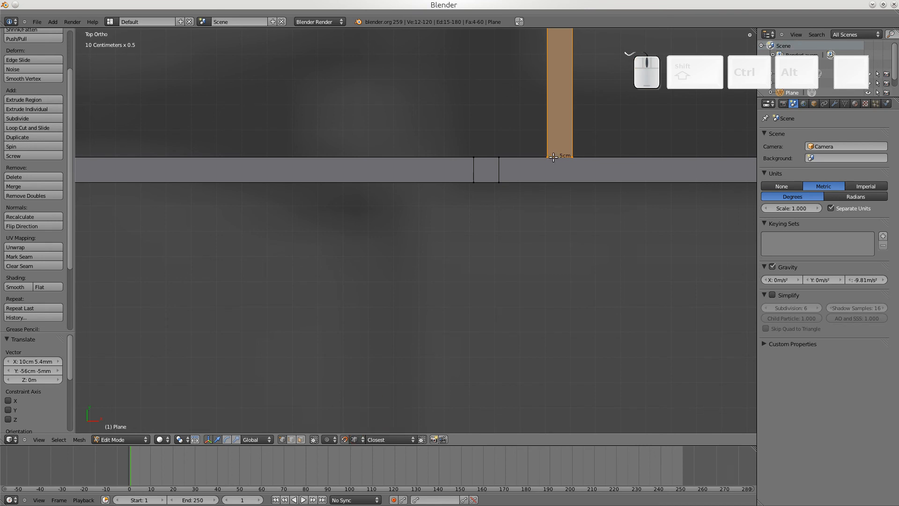
- Snap the selected left wall about 14 cm along negative X onto the junction vertices of the lower wall
key("g")
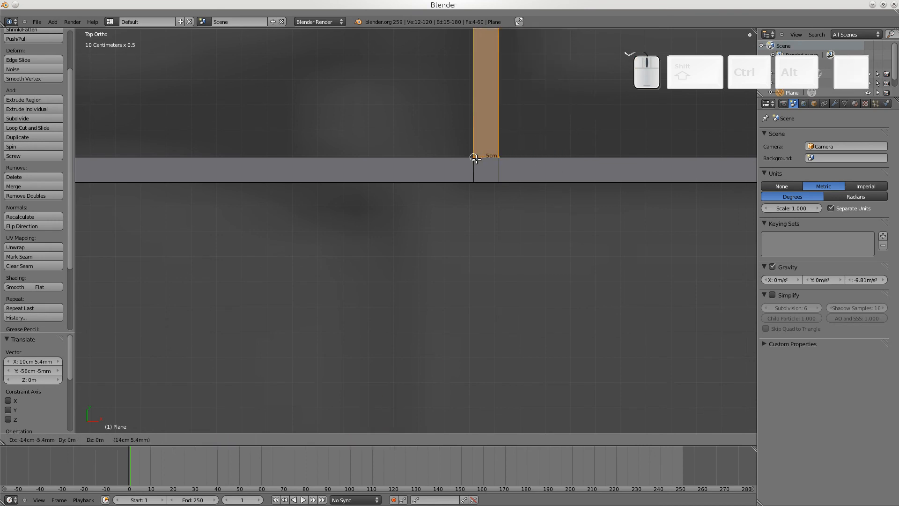
left_click(476, 159)
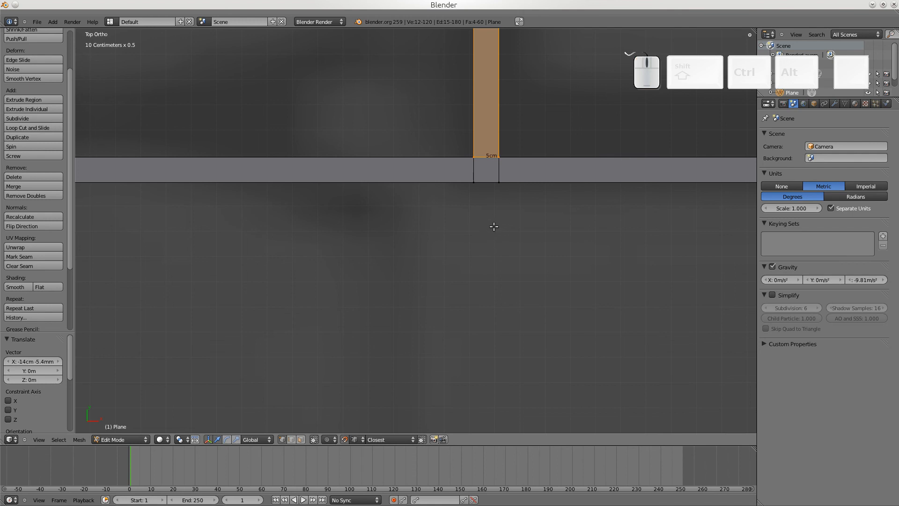
- Circle-select all vertices at the junction of the left and lower walls, including occluded ones, and remove the doubles
key("c")
mouse_move(482, 160)
left_mouse_down()
mouse_move(445, 161)
mouse_move(481, 163)
mouse_move(477, 185)
mouse_move(506, 182)
mouse_move(492, 155)
mouse_move(457, 159)
mouse_move(512, 156)
mouse_move(458, 160)
mouse_move(506, 160)
mouse_move(492, 180)
left_mouse_up()
right_click(491, 180)
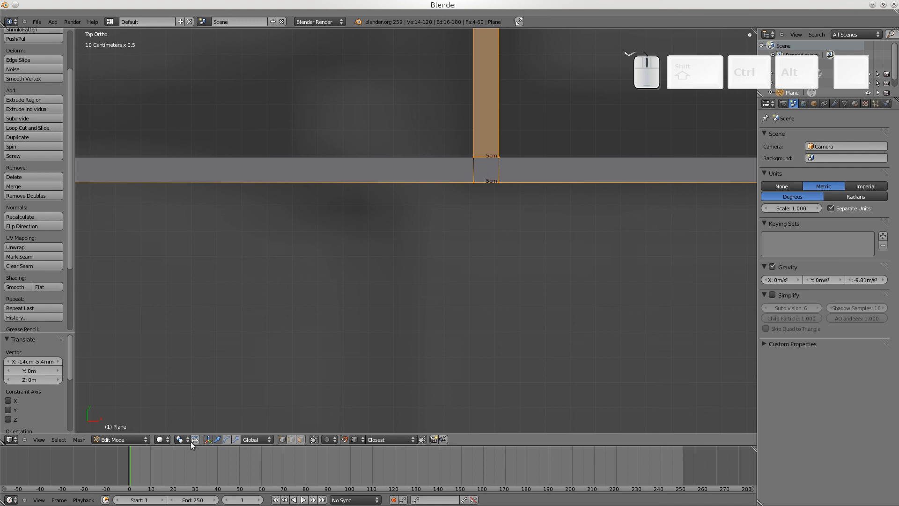
left_click(314, 439)
key("c")
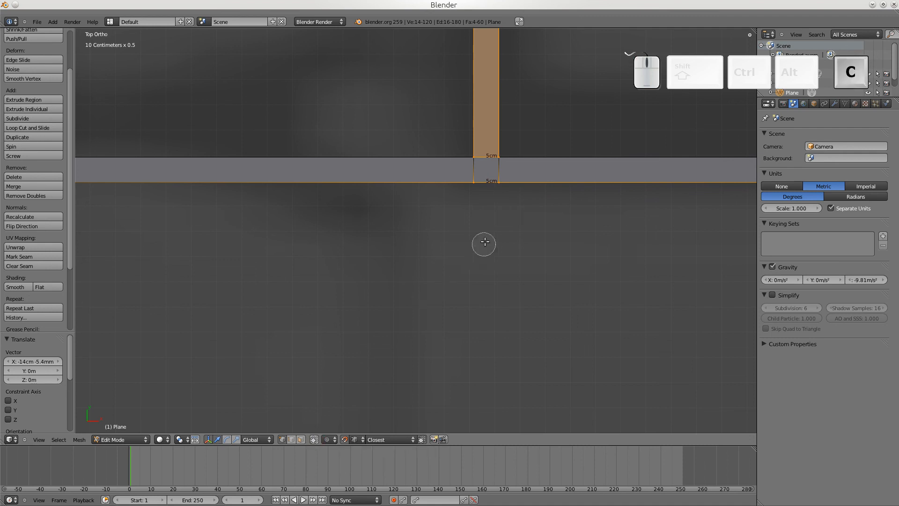
left_click(495, 154)
mouse_move(495, 154)
left_mouse_down()
mouse_move(475, 159)
mouse_move(482, 191)
left_mouse_up()
right_click(482, 235)
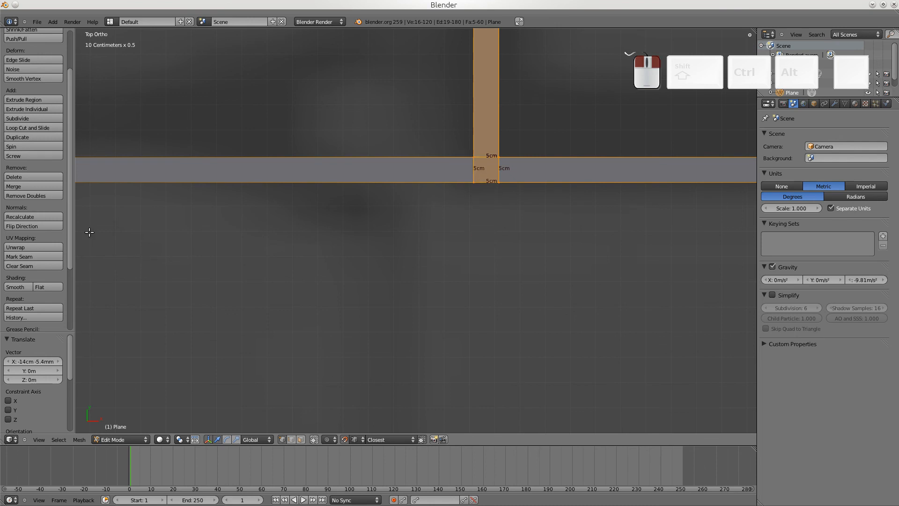
left_click(41, 196)
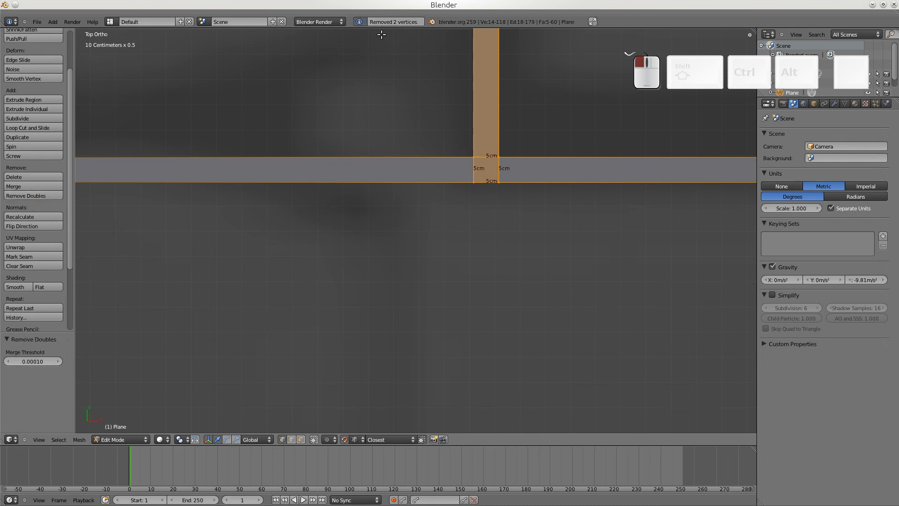
- Undo the doubles removal, the junction selection and the moves of magazine 11's left wall
scroll(501, 244, "down", 10)
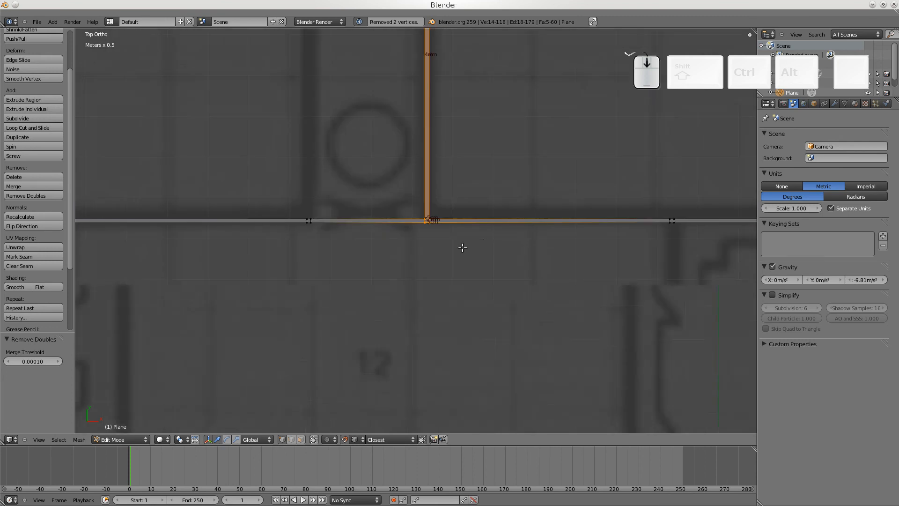
scroll(459, 236, "down", 2)
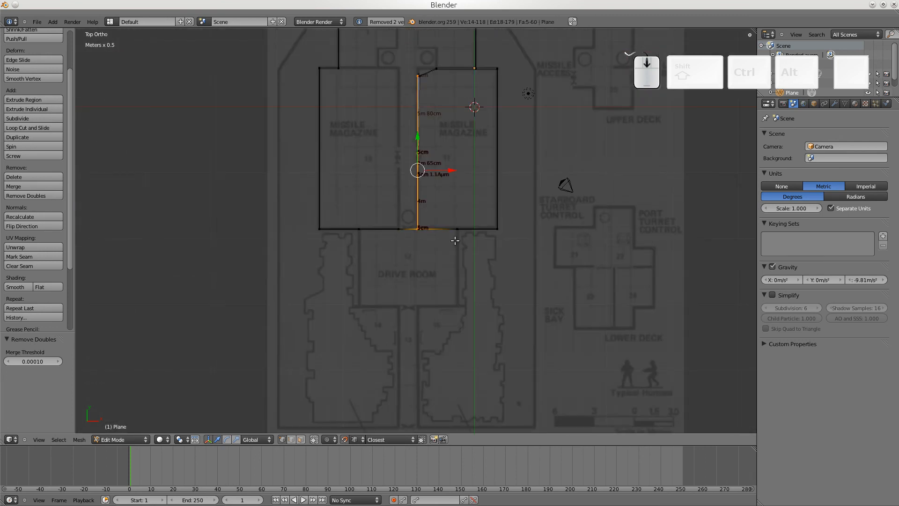
scroll(448, 158, "up", 4, "shift")
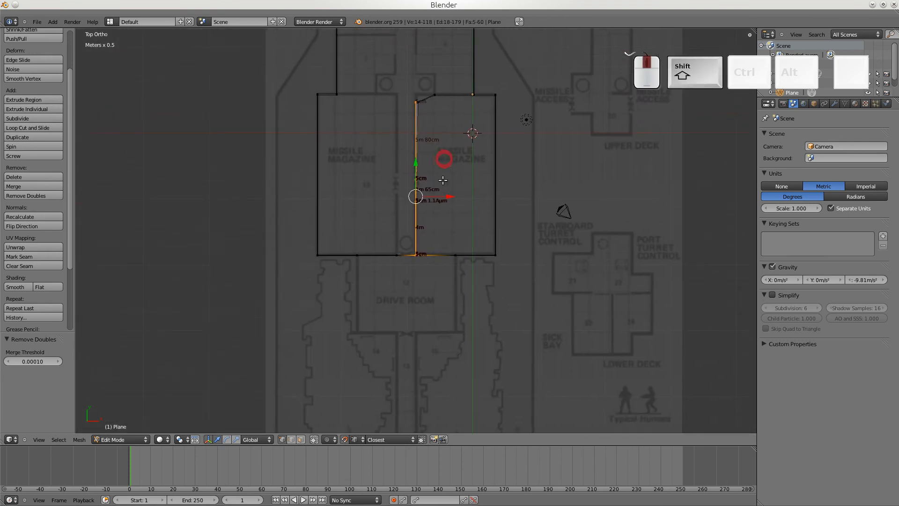
scroll(432, 231, "up", 3)
scroll(433, 232, "up", 3)
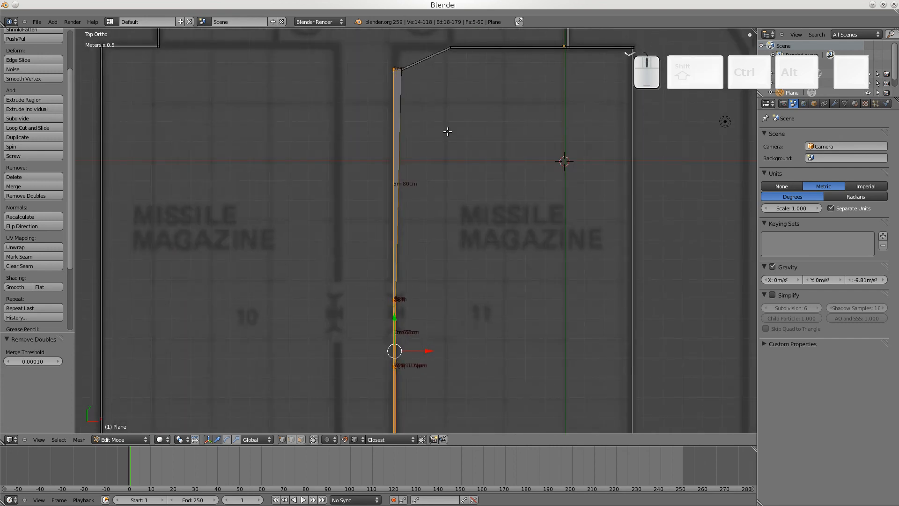
key("x")
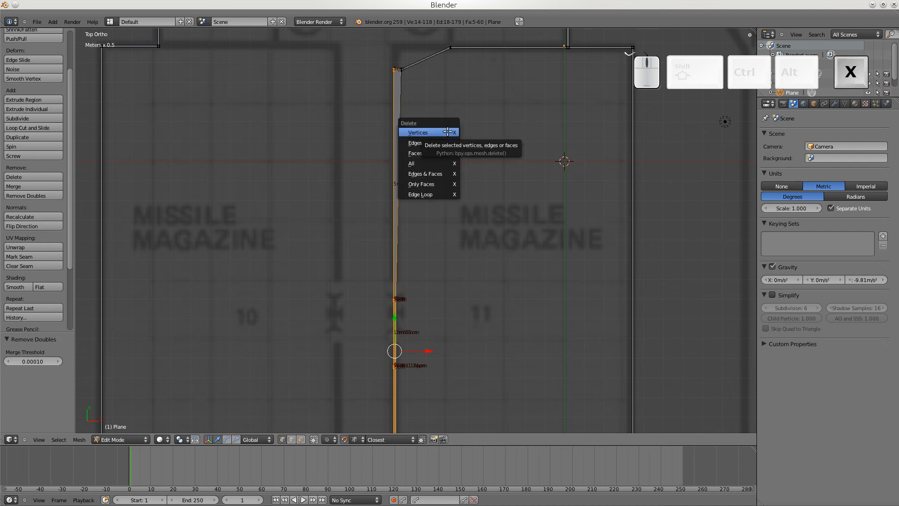
key("Escape")
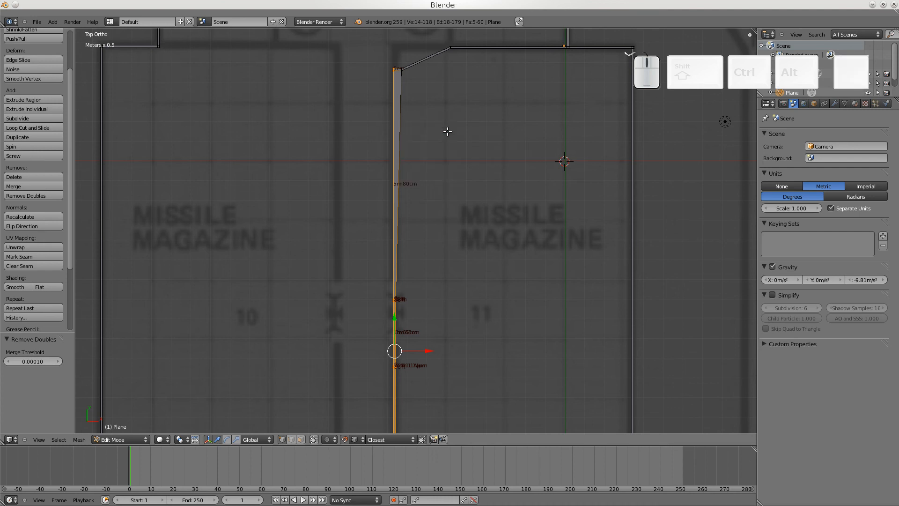
key("ctrl")
key("ctrl+z")
key("ctrl+z")
key("ctrl+z")
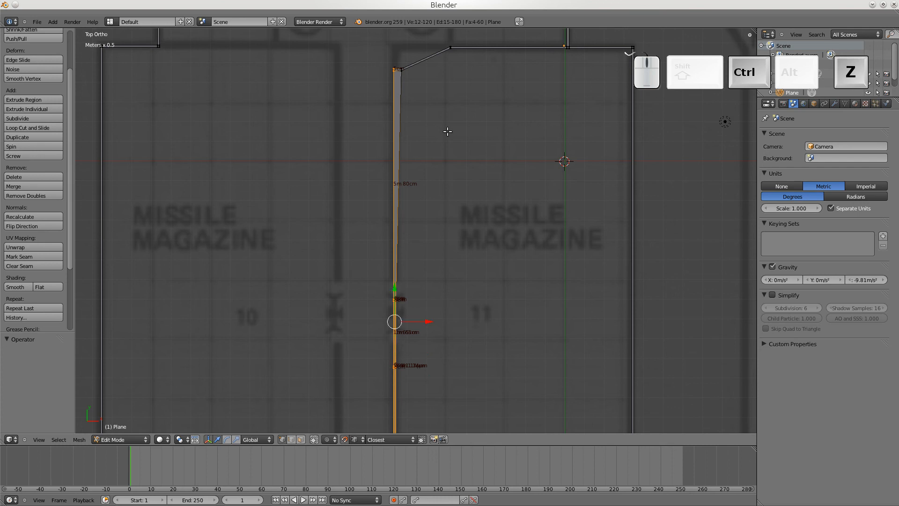
key("ctrl+z")
key("ctrl+z")
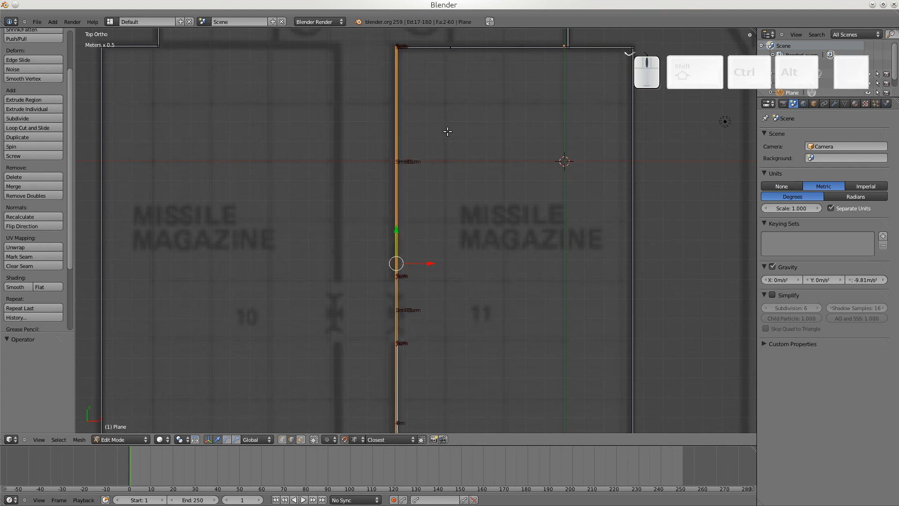
- In vertex selection mode, add the two remaining vertices of magazine 11's upper-left corner to the selected left wall
scroll(429, 87, "down", 2)
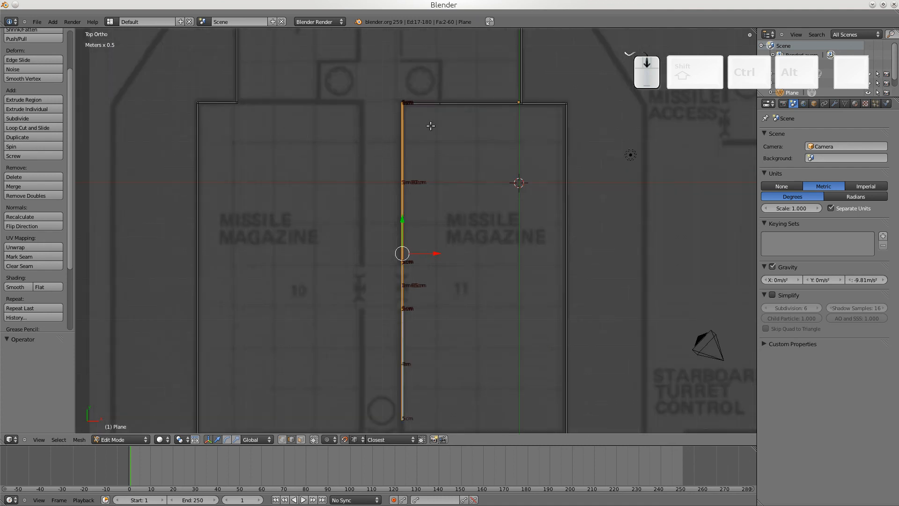
scroll(422, 105, "up", 1)
scroll(424, 125, "down", 2)
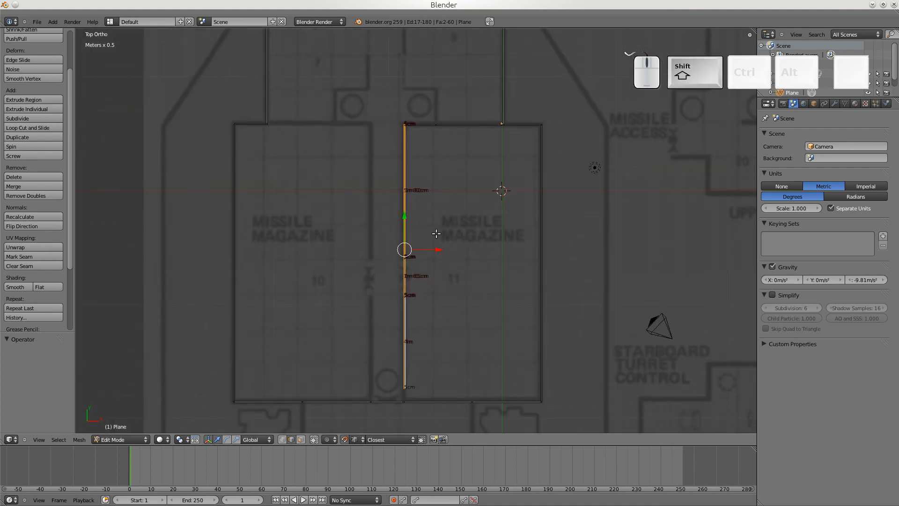
middle_click_drag(436, 233, 408, 135, "shift")
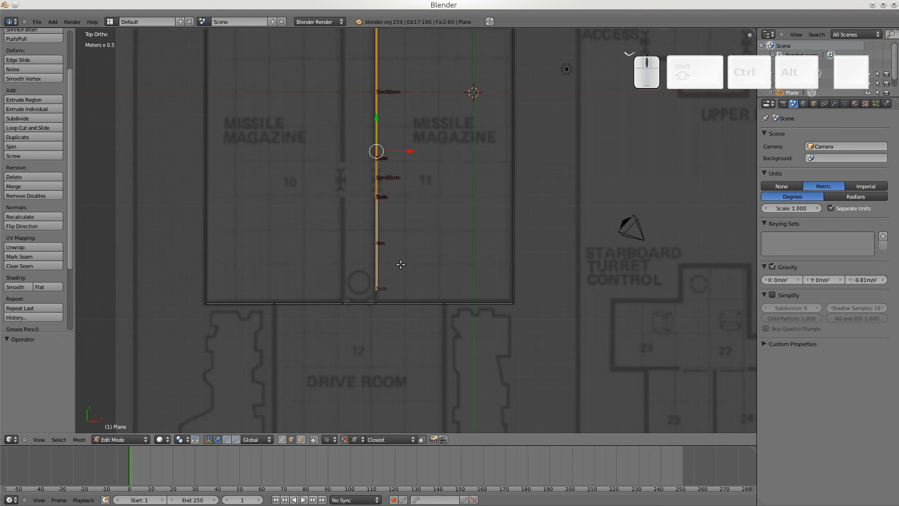
scroll(401, 265, "down", 1)
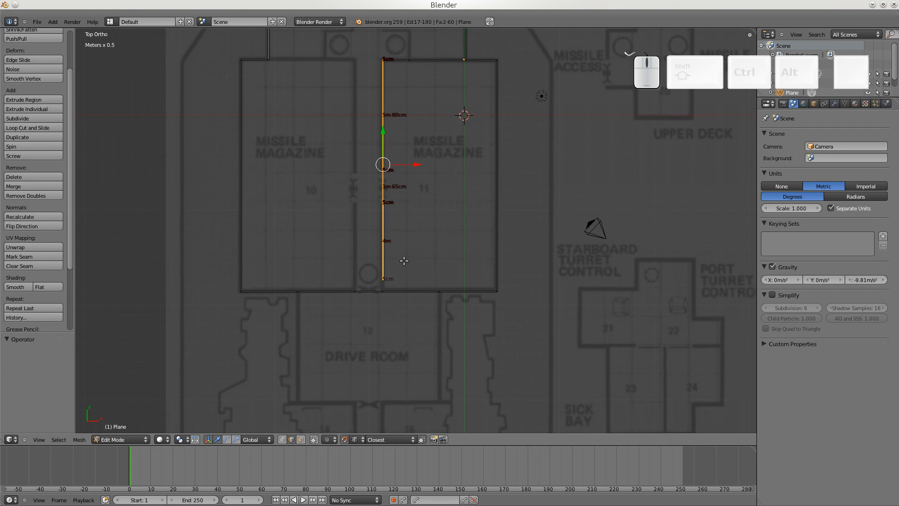
left_click(283, 440)
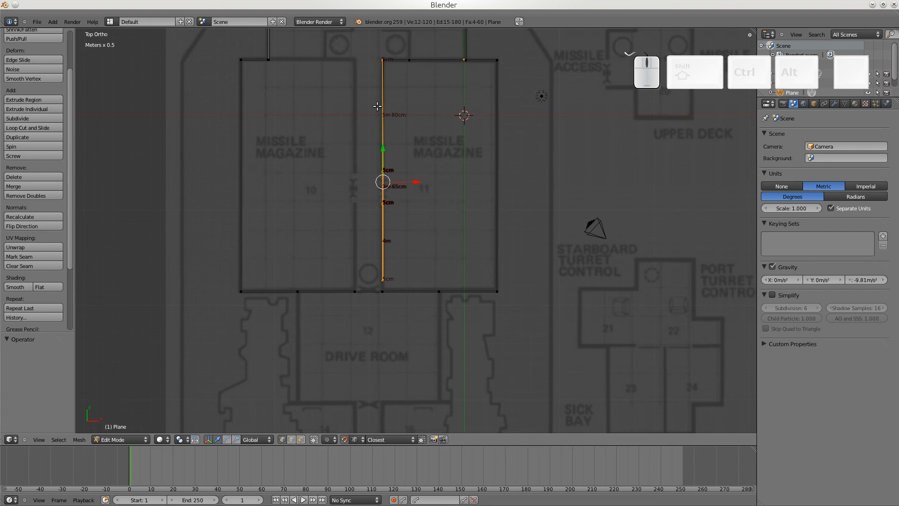
middle_click_drag(404, 93, 367, 224, "shift")
scroll(399, 156, "up", 5)
scroll(400, 157, "up", 3)
scroll(369, 225, "up", 4)
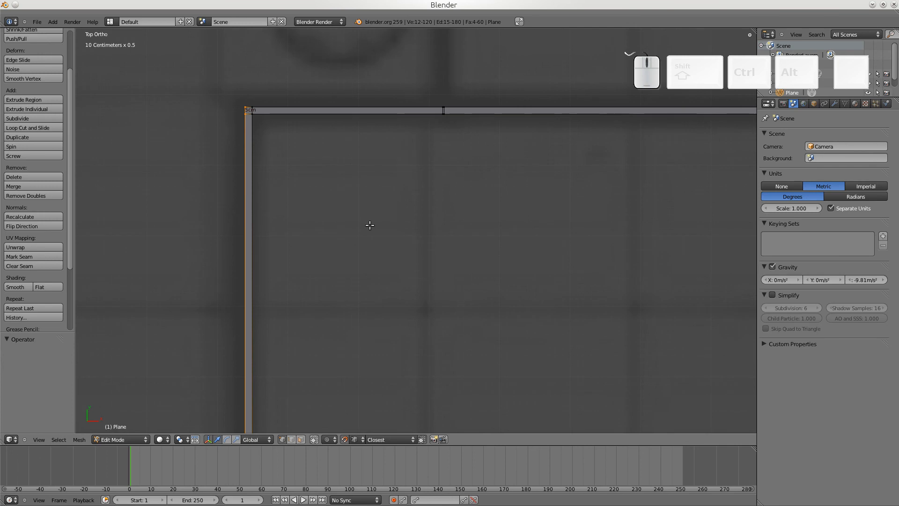
left_click(249, 114, "shift")
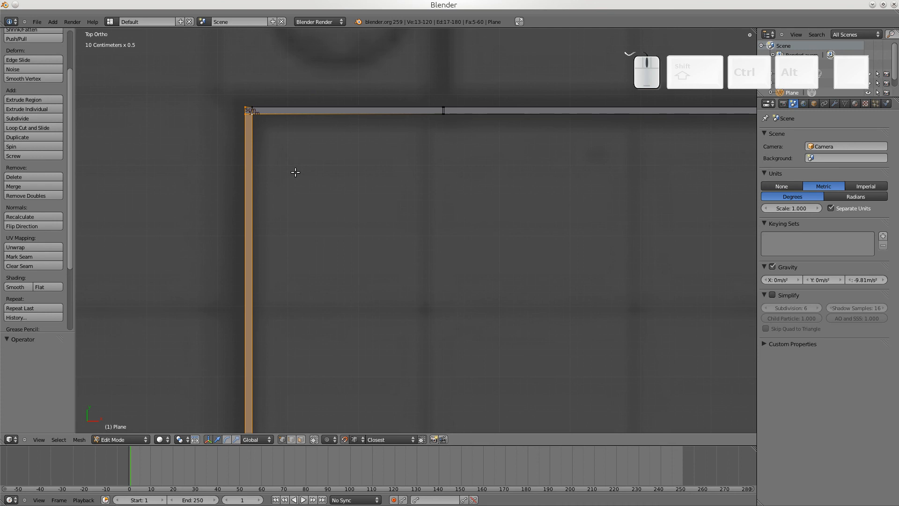
right_click(254, 105, "shift")
- Snap magazine 11's selected left wall, including its upper corner vertices, about 4 cm along negative X to line up with the lower wall's junction vertices
scroll(321, 220, "down", 3)
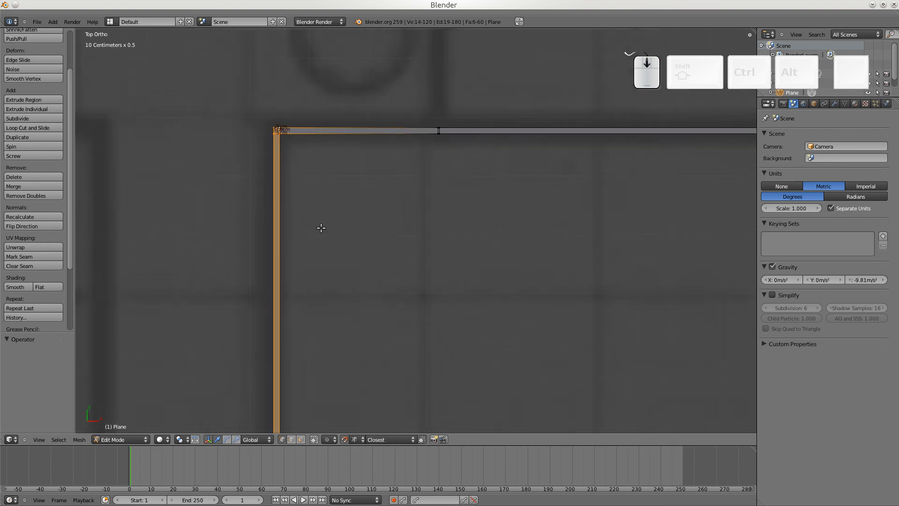
scroll(349, 244, "down", 5)
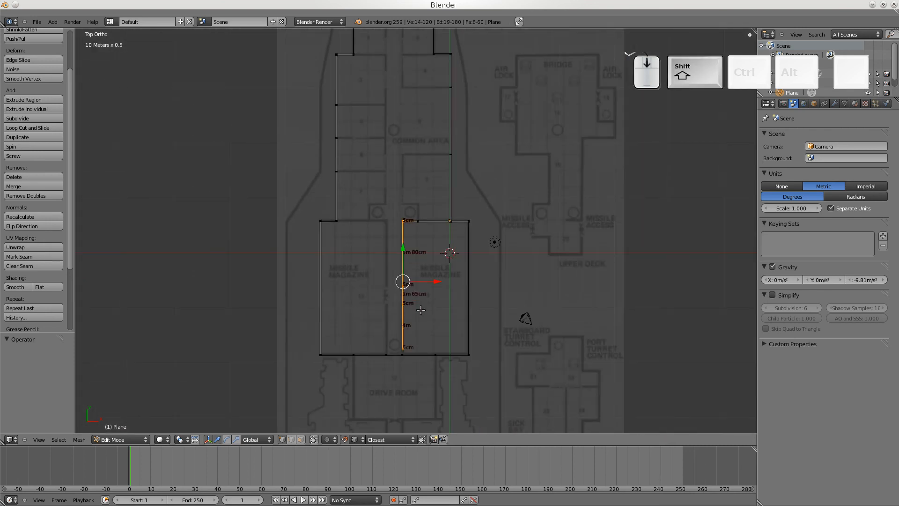
right_click(378, 218, "shift")
middle_click_drag(378, 218, 376, 223, "shift")
scroll(377, 227, "up", 4)
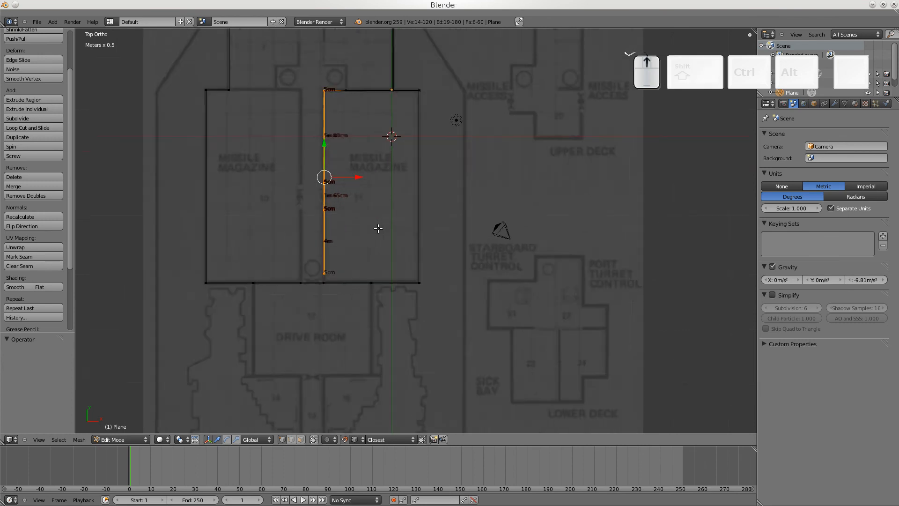
scroll(252, 334, "up", 2)
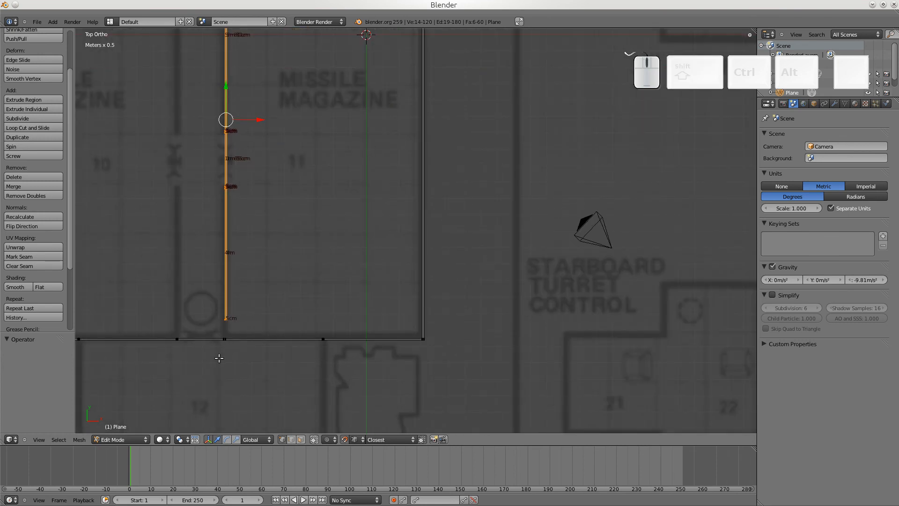
middle_click_drag(219, 358, 505, 121, "shift")
scroll(332, 343, "up", 5)
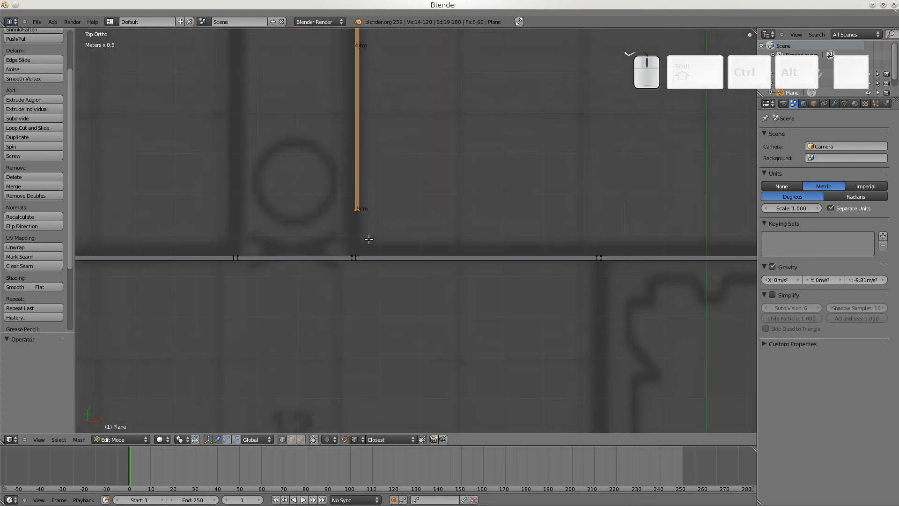
key("g")
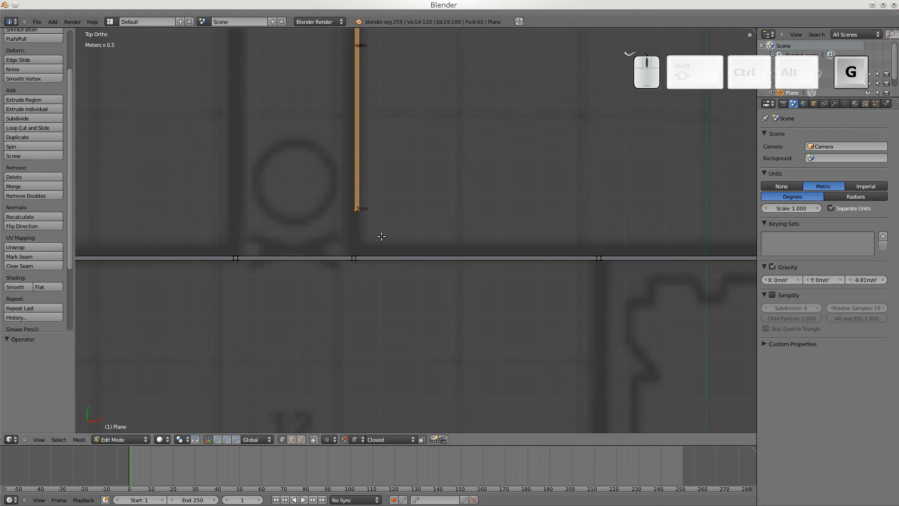
key("x")
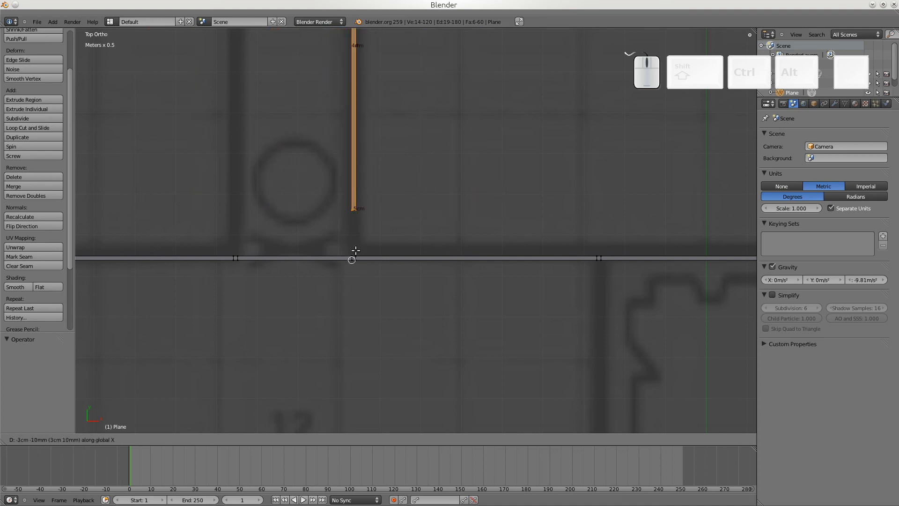
left_click(360, 247)
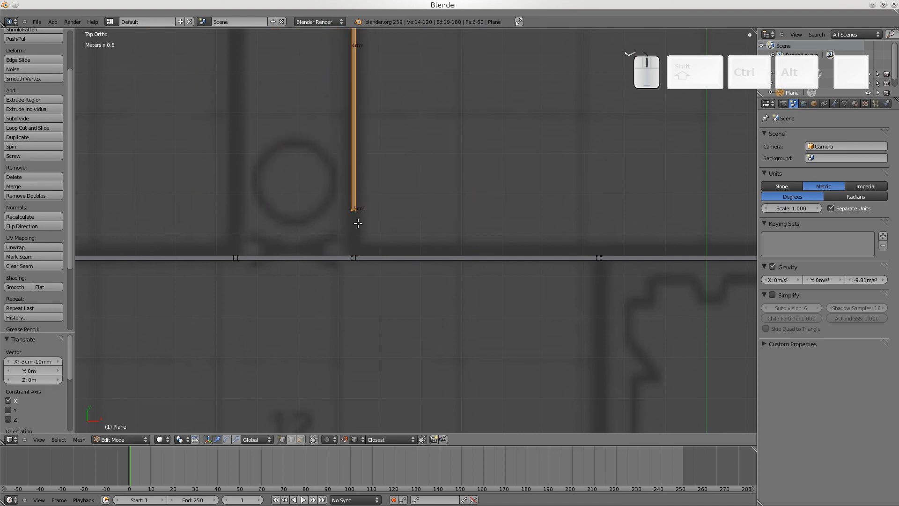
- Select the two vertices at the lower end of magazine 11's left wall and snap them about 56.5 cm down onto the lower wall
scroll(361, 237, "down", 6)
scroll(364, 224, "down", 3)
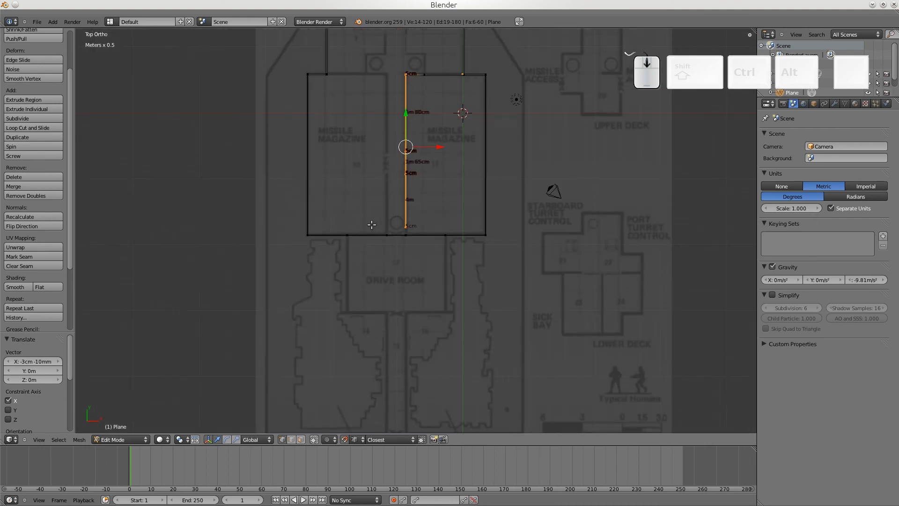
scroll(376, 258, "up", 8)
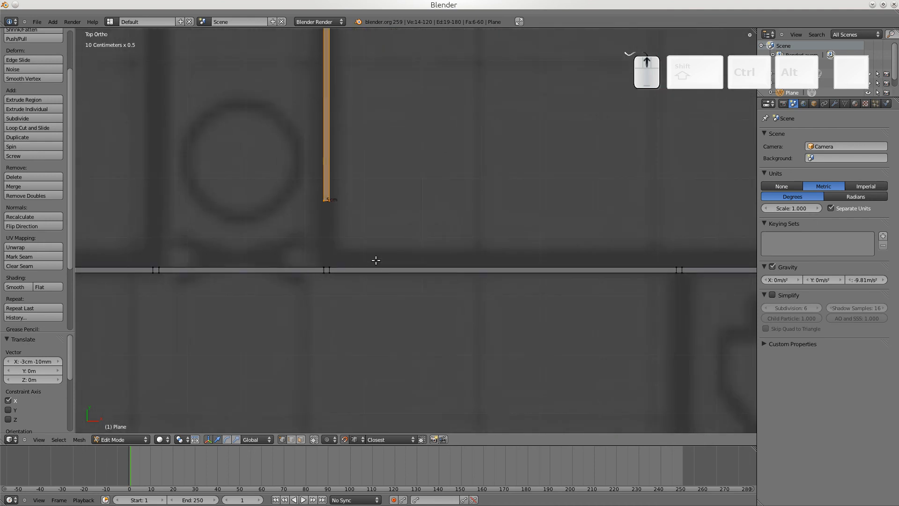
right_click(328, 200)
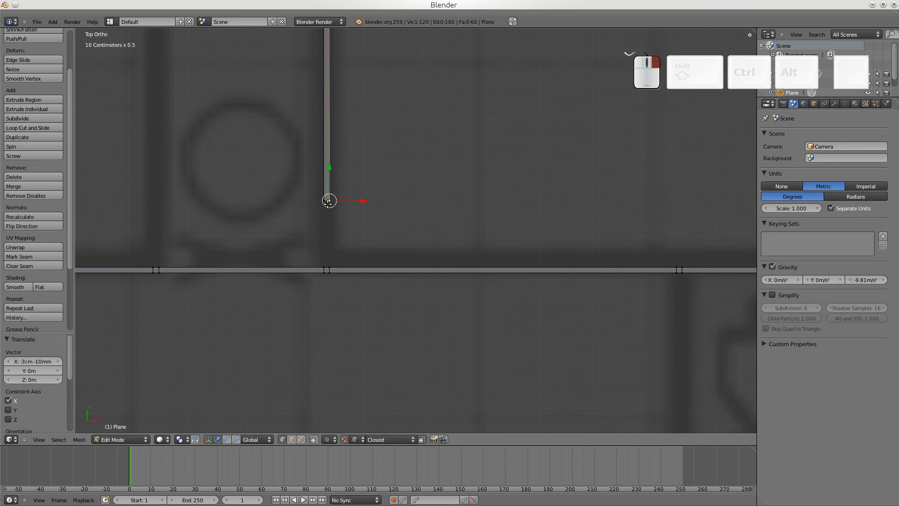
right_click(325, 200, "shift")
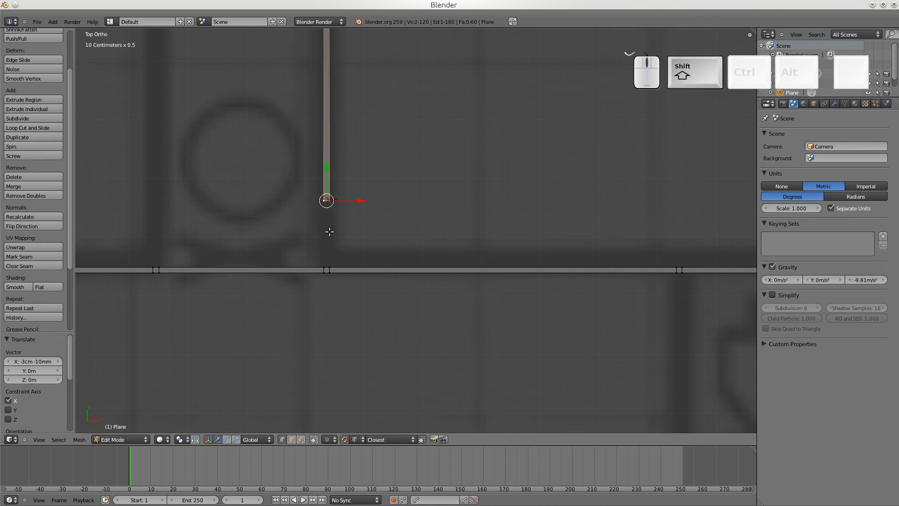
key("g")
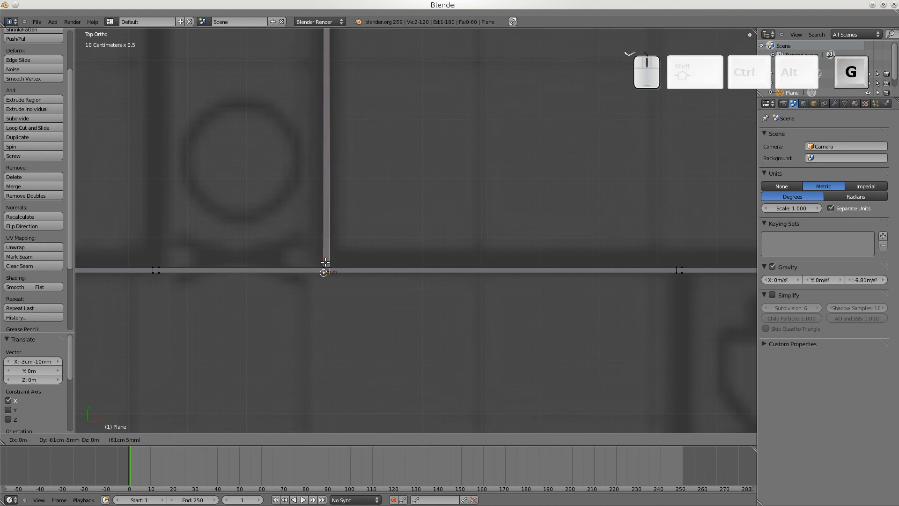
left_click(327, 260)
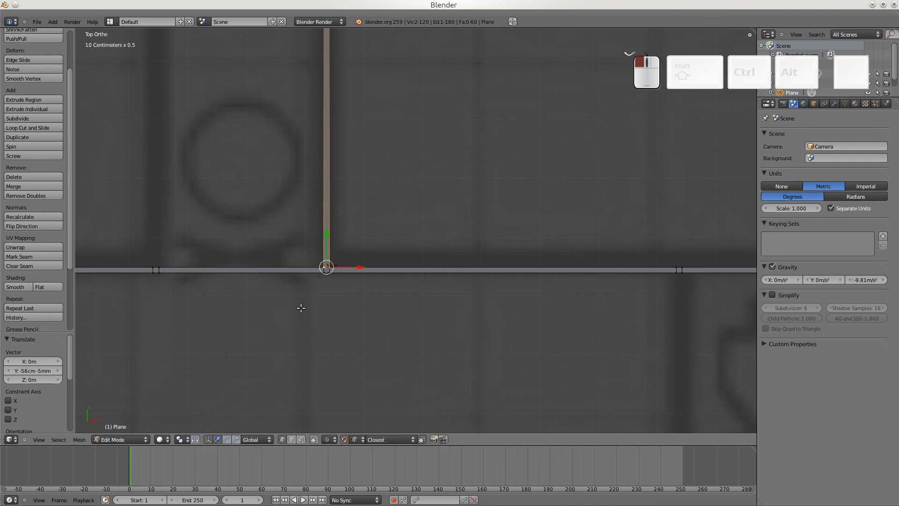
key("g")
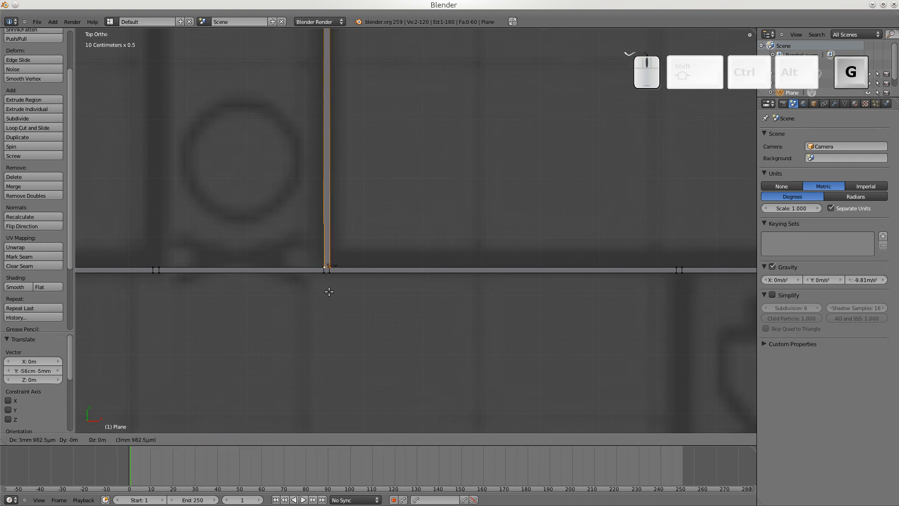
key("Escape")
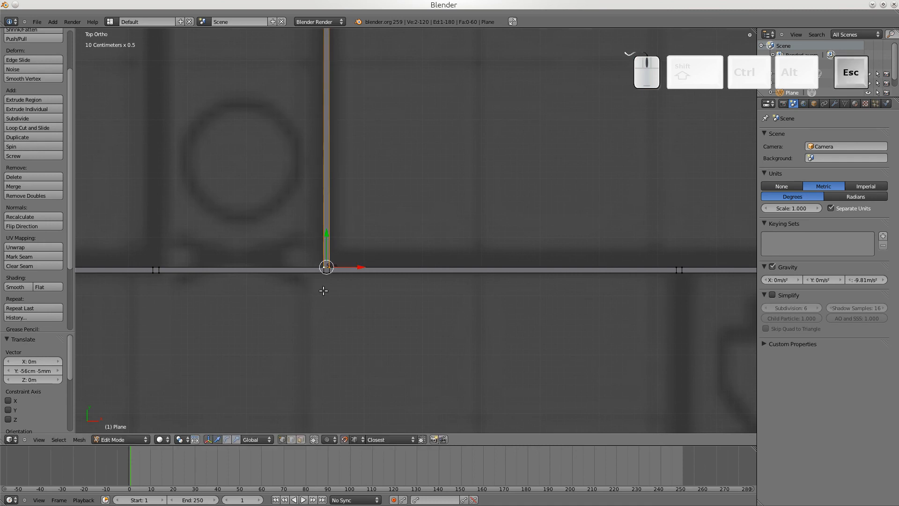
- Circle-select the overlapping vertices where magazine 11's left wall meets the lower wall and remove the doubles
scroll(324, 290, "up", 5)
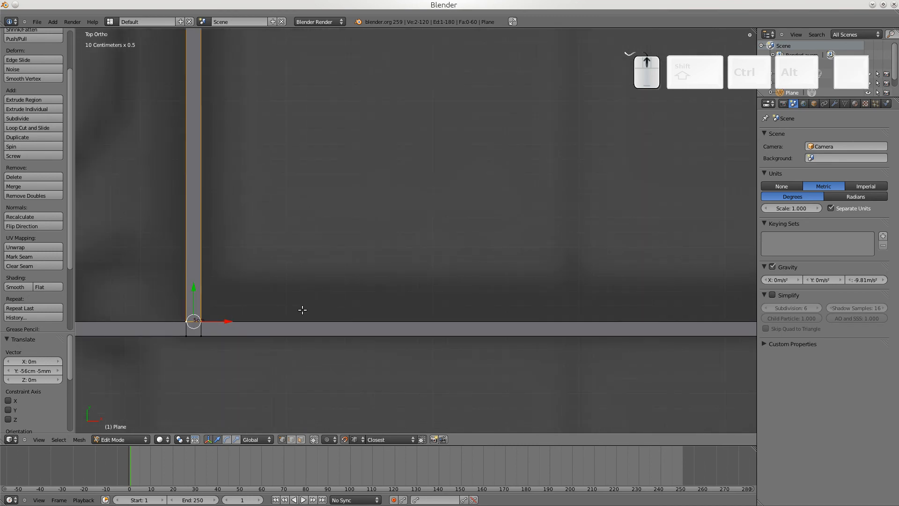
key("c")
left_click_drag(206, 318, 180, 320)
right_click(180, 320)
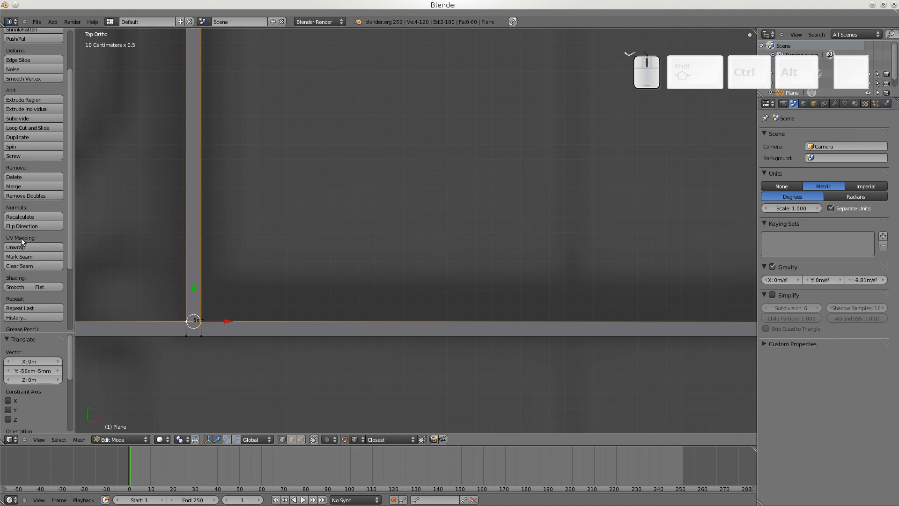
left_click(23, 196)
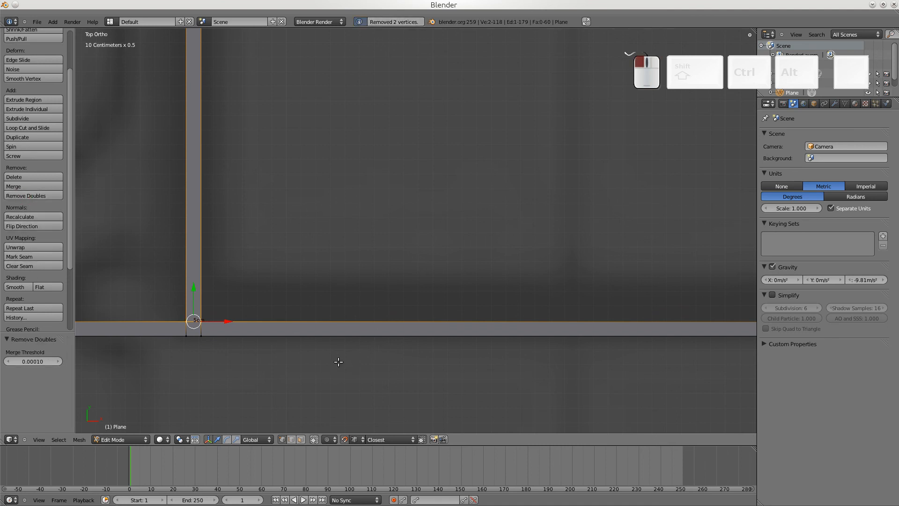
- Examine the traced walls around the missile magazines and drive room, and across the whole deck plan
scroll(308, 352, "down", 3)
scroll(307, 352, "down", 5)
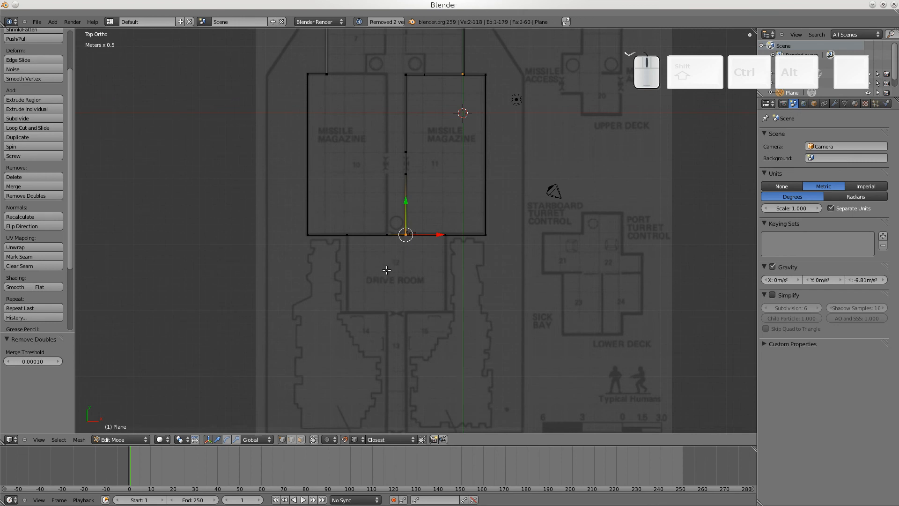
key("shift")
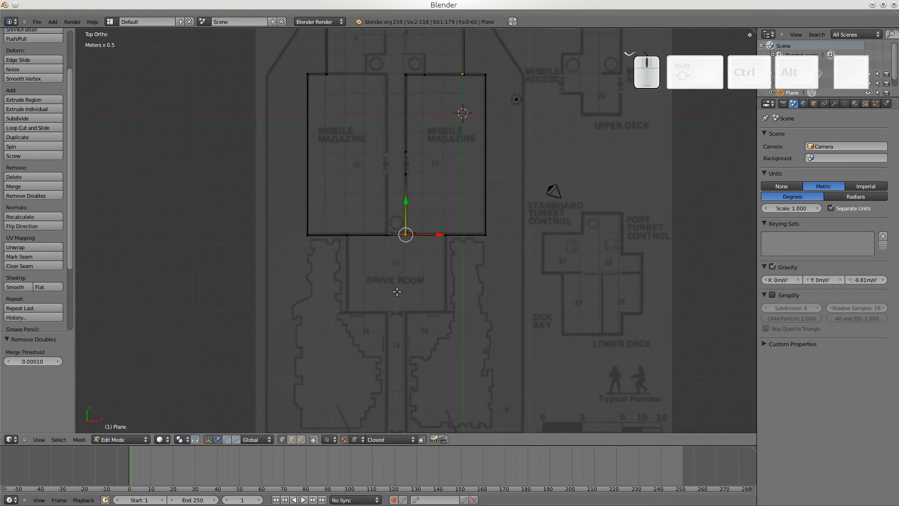
scroll(398, 289, "up", 7)
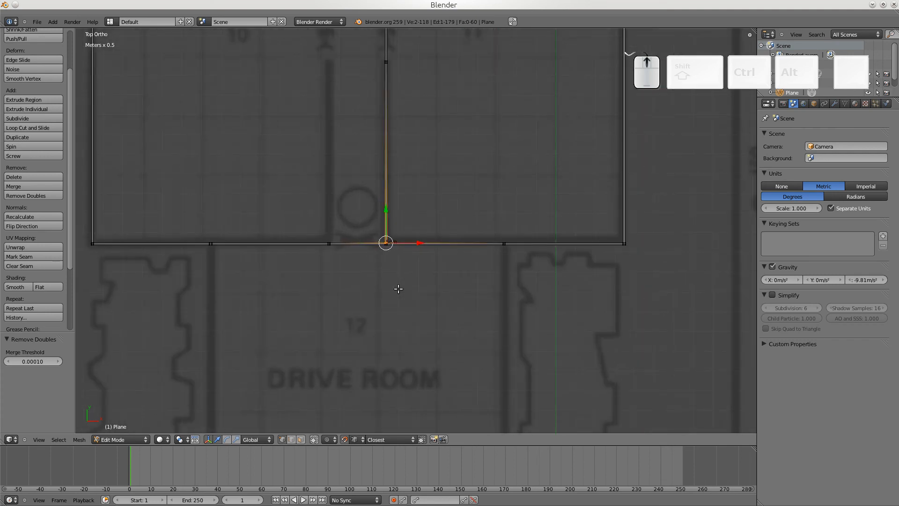
middle_click_drag(337, 192, 426, 343, "shift")
scroll(387, 233, "down", 6)
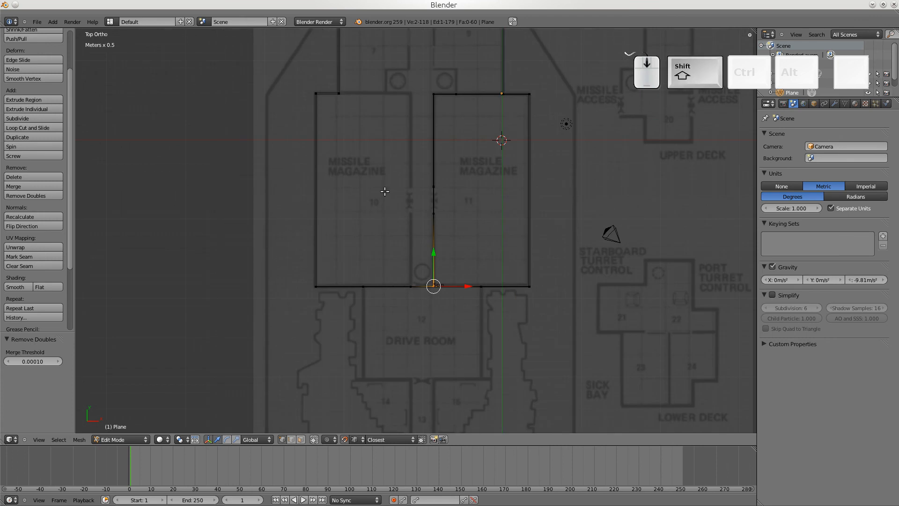
middle_click_drag(387, 130, 405, 320, "shift")
scroll(414, 311, "down", 4)
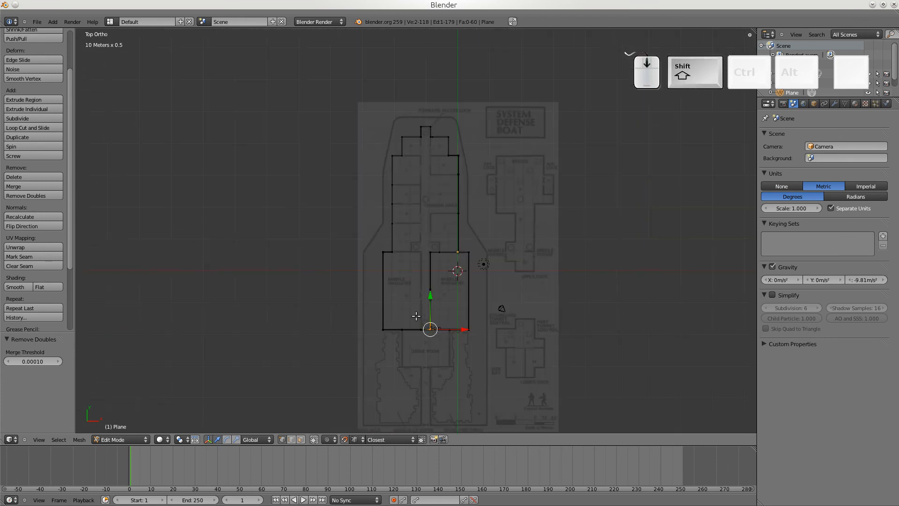
middle_click_drag(414, 309, 415, 264, "shift")
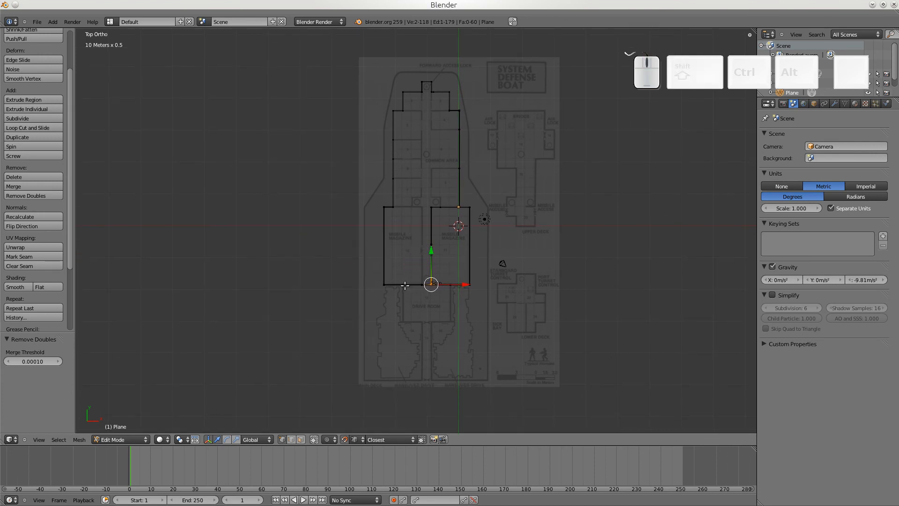